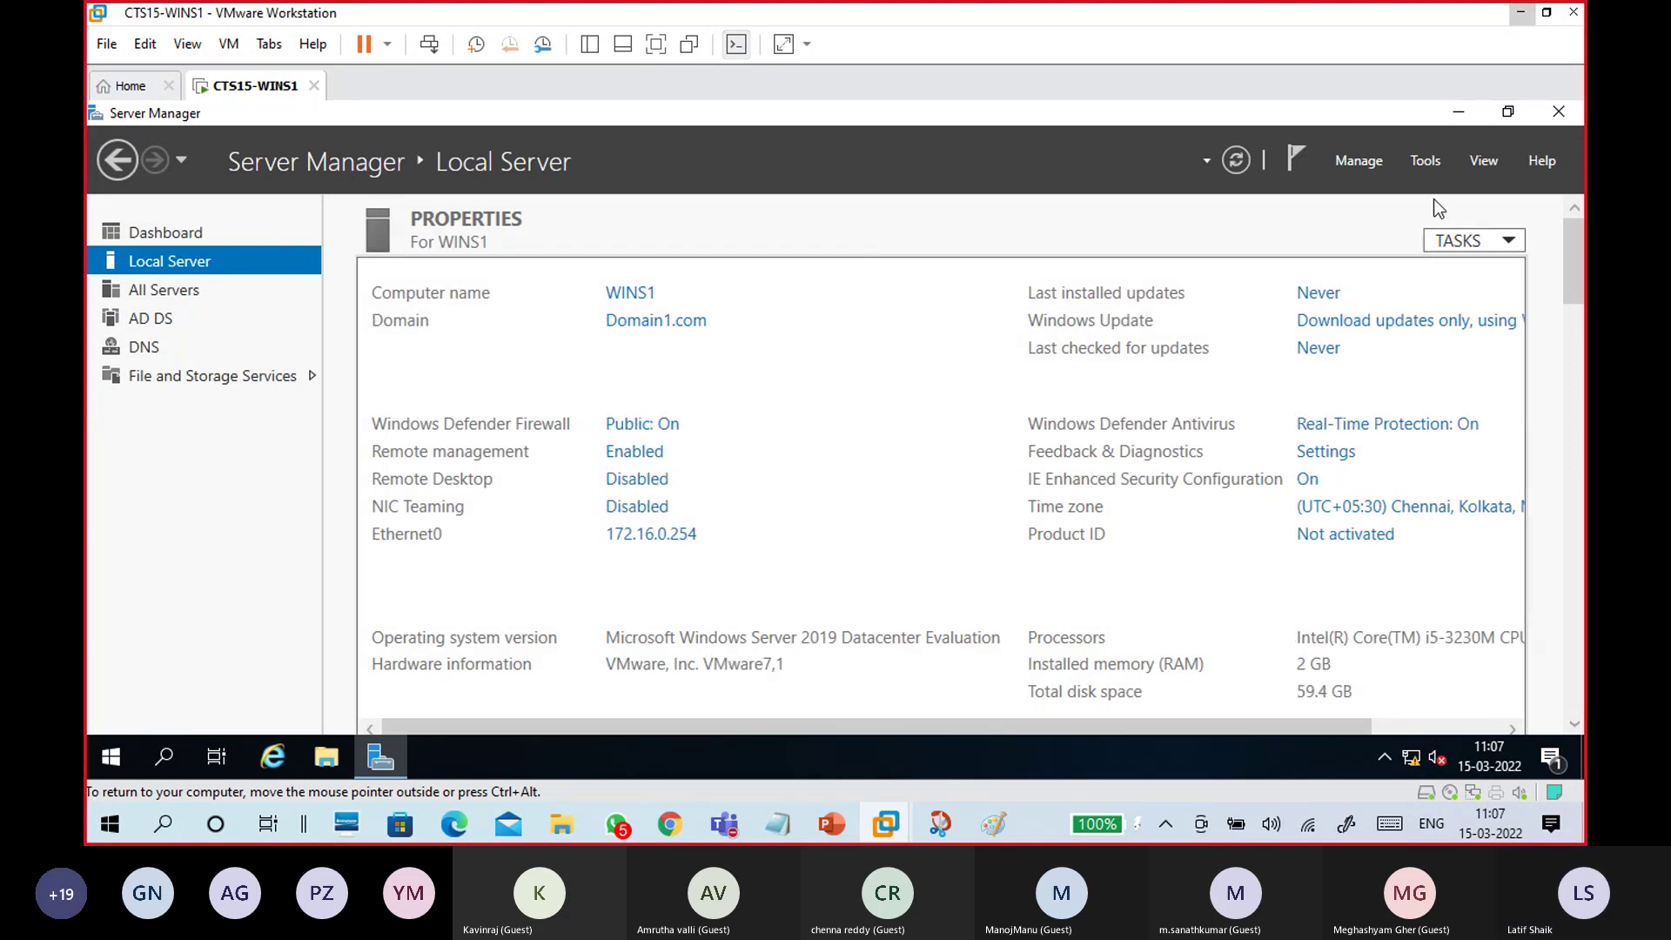
- Open Active Directory Users and Computers and widen the Name column so the full user names in ITSupport are readable
{"action": "left_click", "coordinate": [1427, 169]}
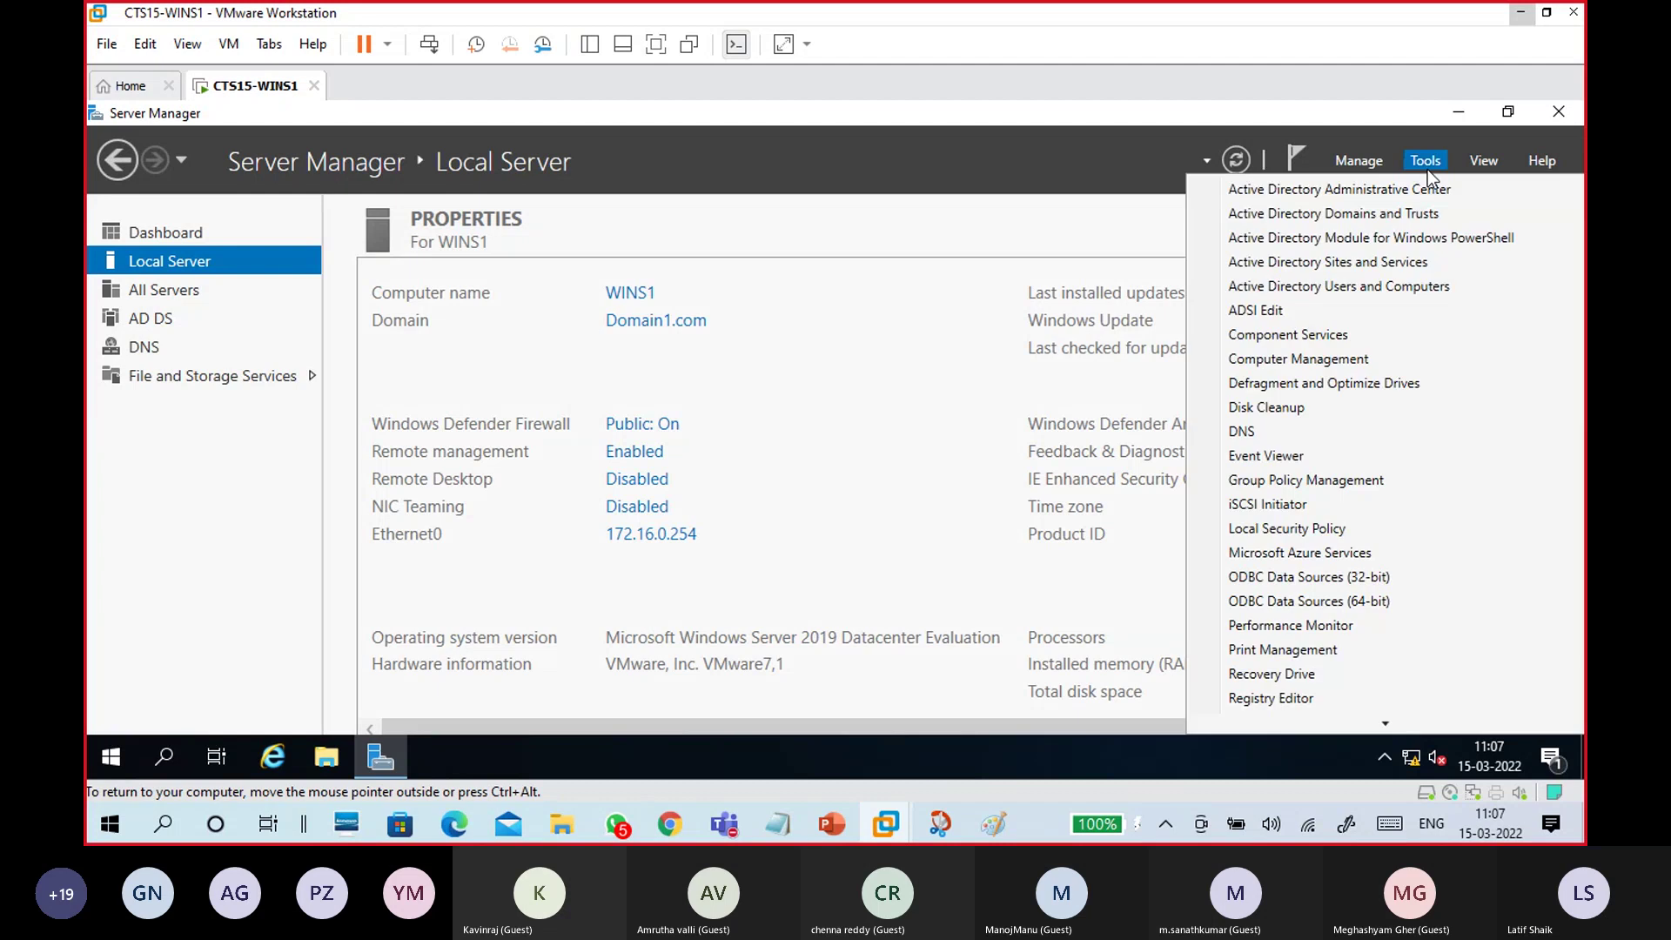
{"action": "left_click", "coordinate": [1365, 290]}
{"action": "left_click", "coordinate": [1459, 114]}
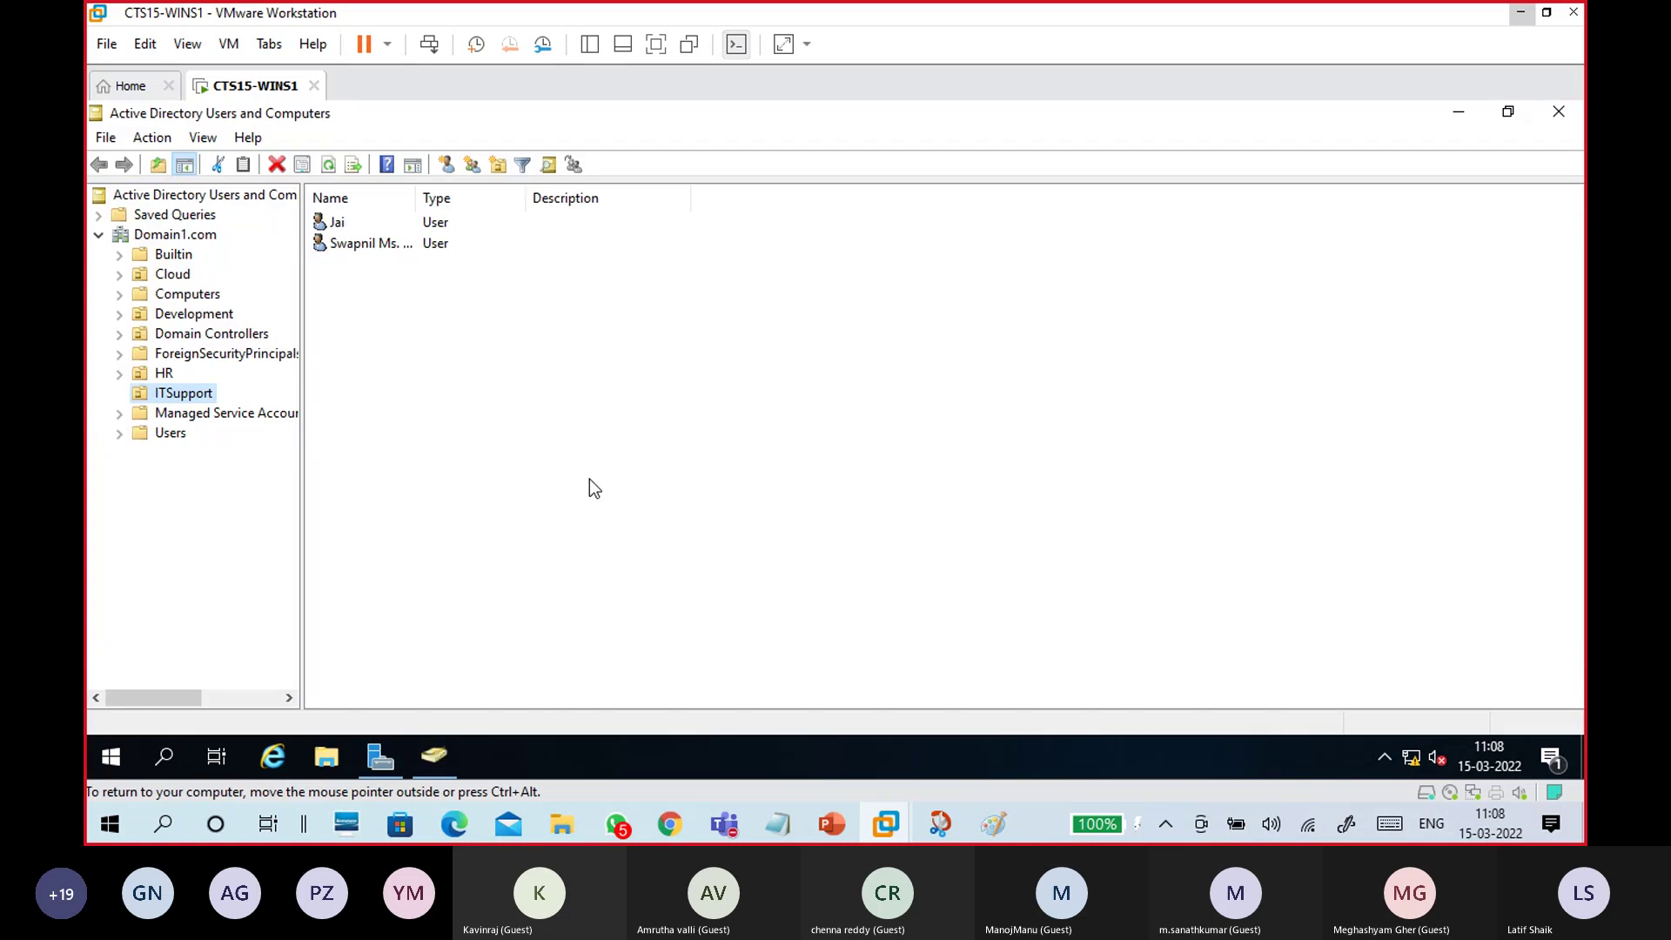
{"action": "left_click_drag", "start_coordinate": [416, 197], "coordinate": [479, 197]}
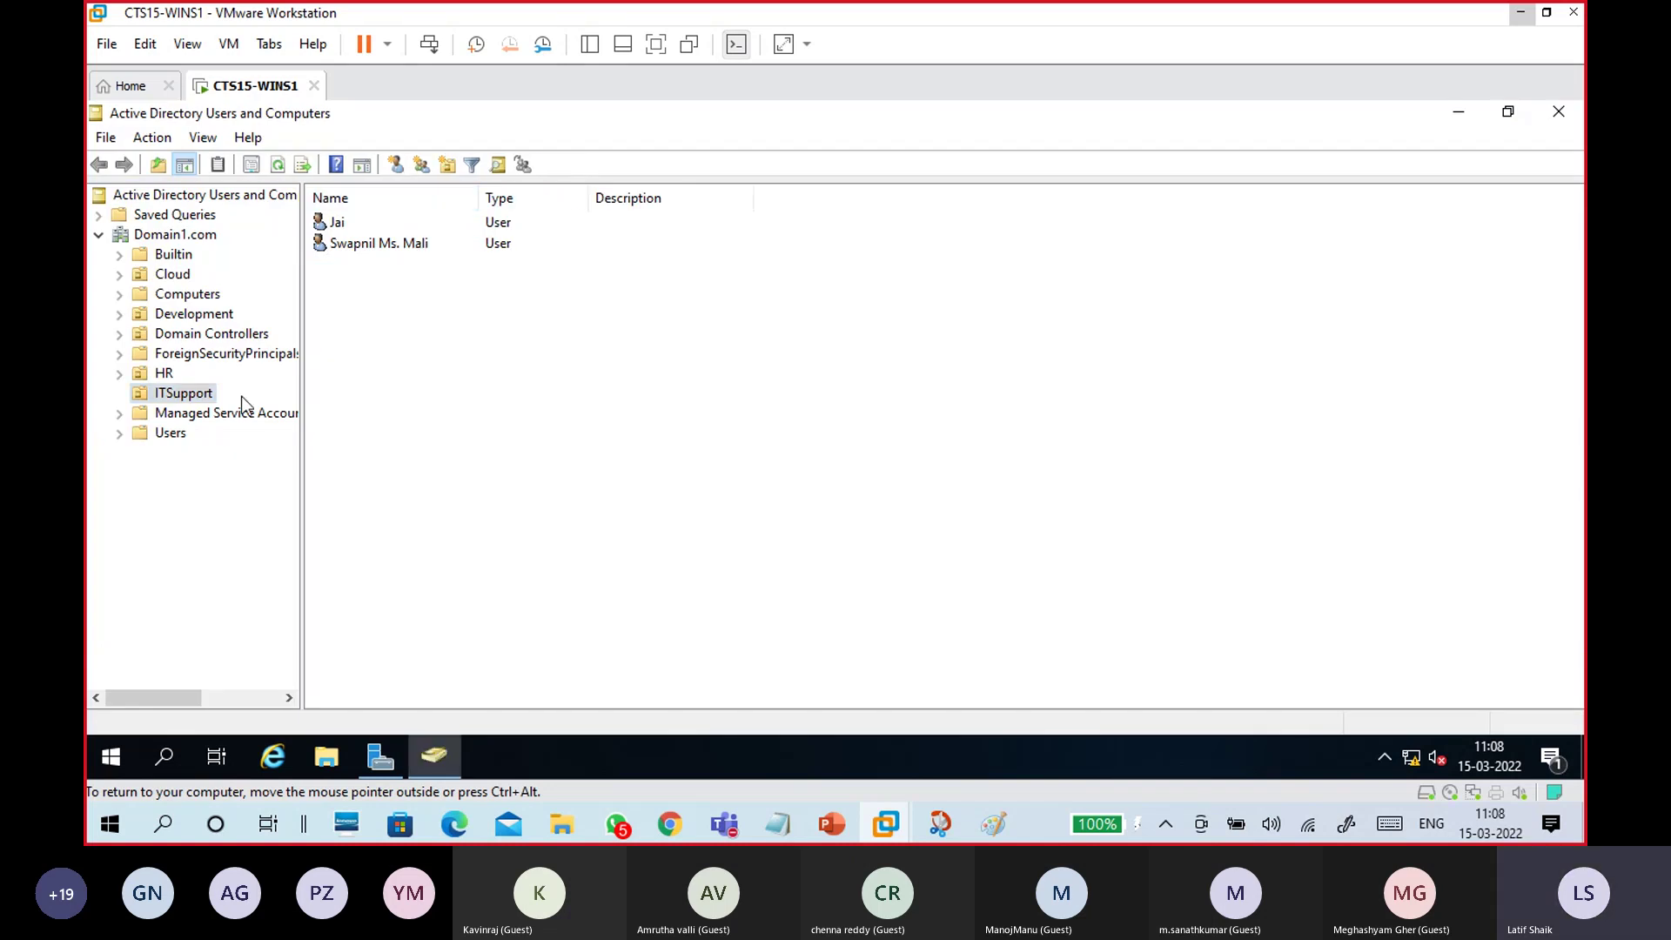
{"action": "left_click", "coordinate": [355, 224]}
{"action": "left_click", "coordinate": [362, 247]}
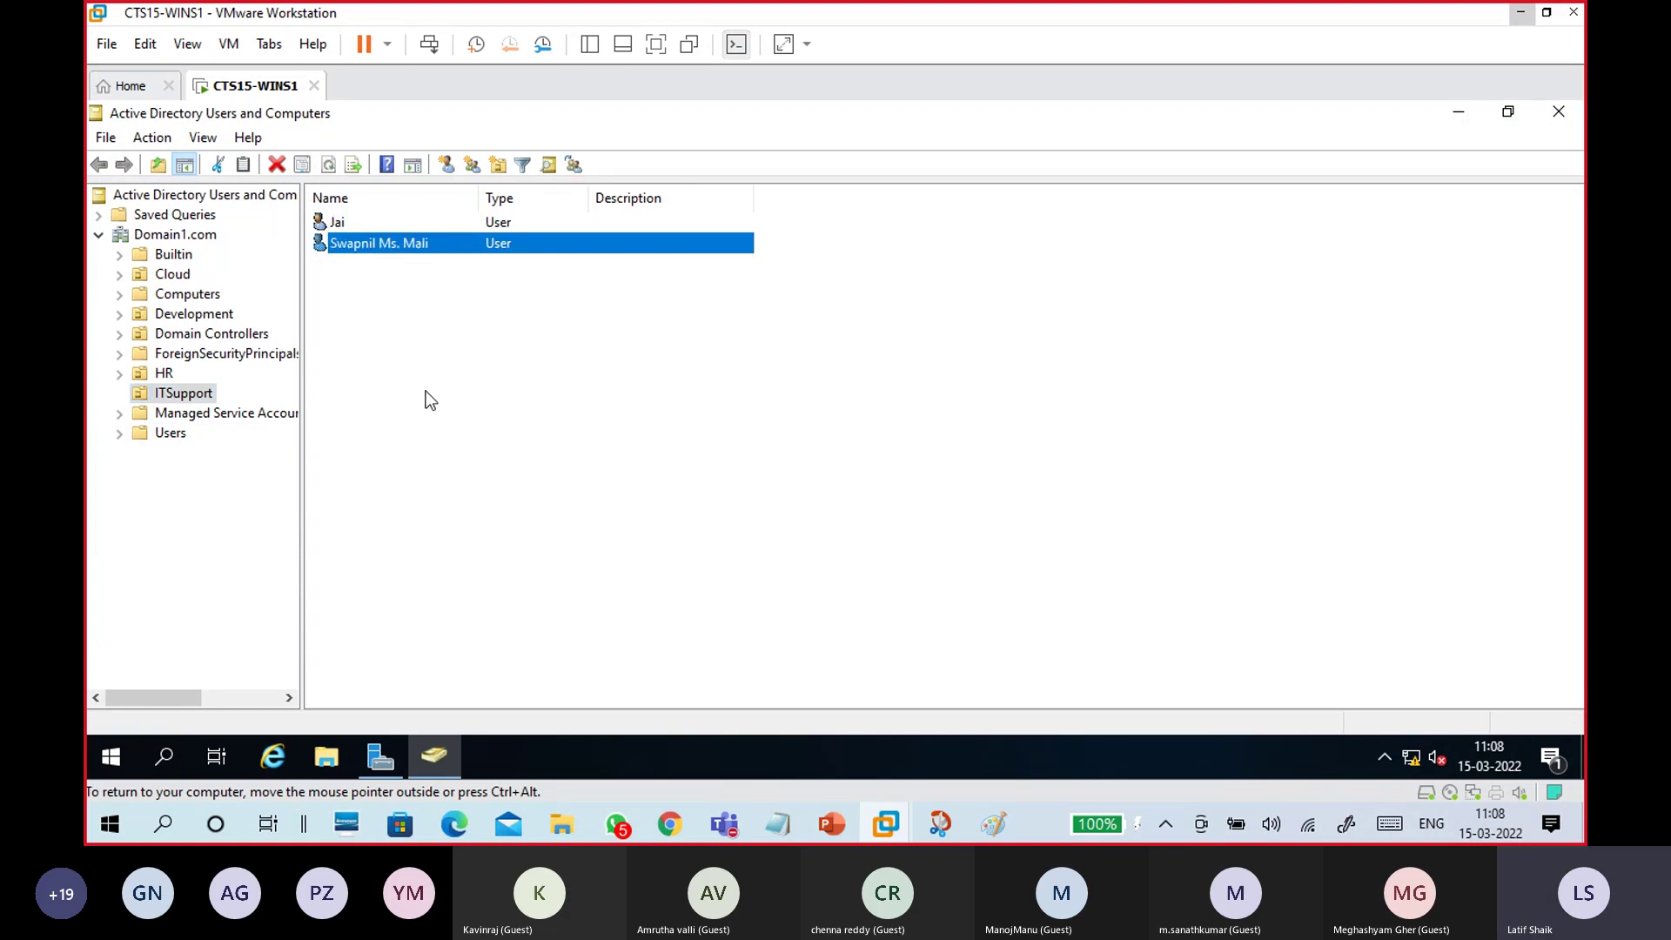
- Launch Magnifier at 125% zoom and move its window clear of the directory listing
{"action": "key", "text": "super"}
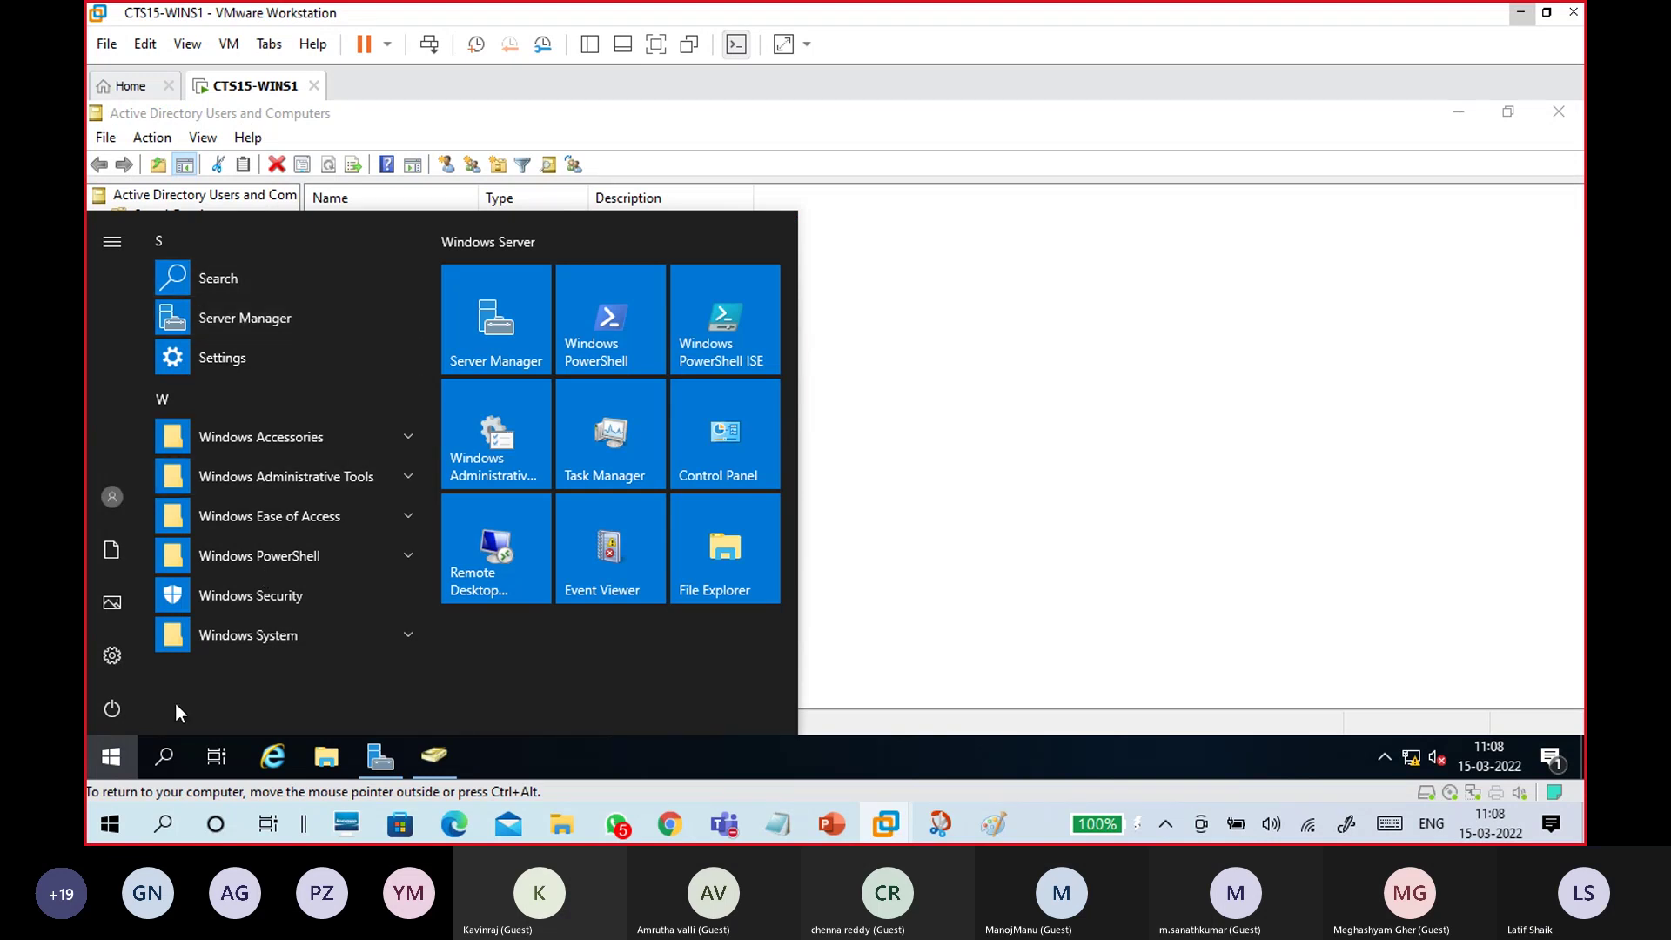
{"action": "left_click", "coordinate": [162, 757]}
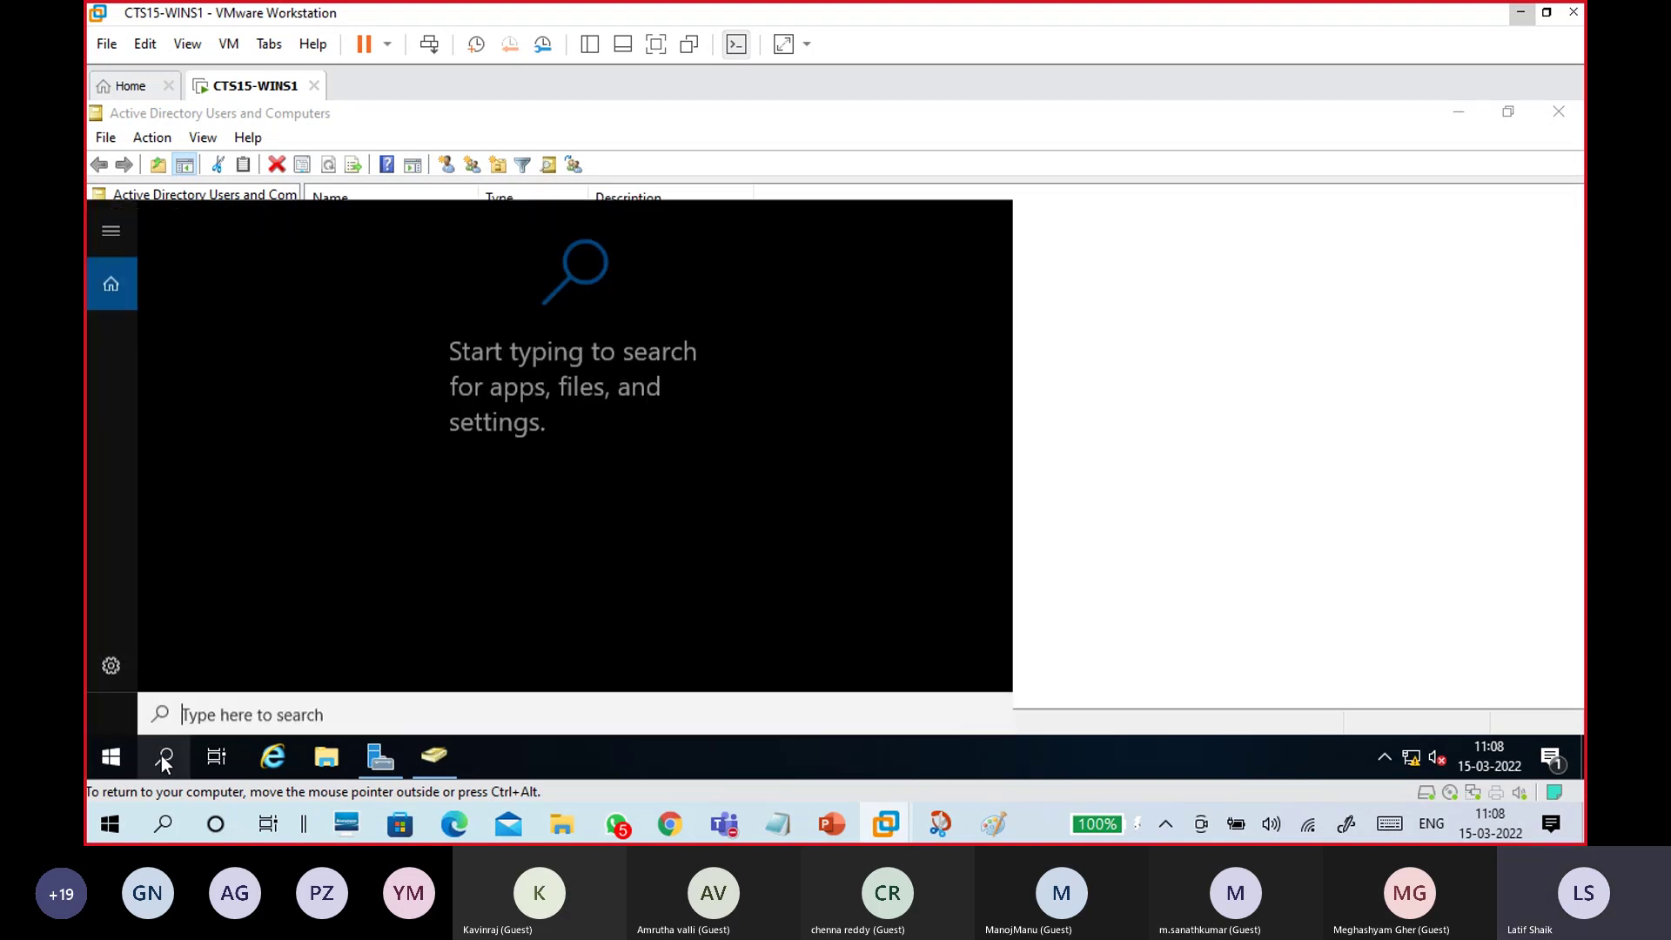
{"action": "type", "text": "mag"}
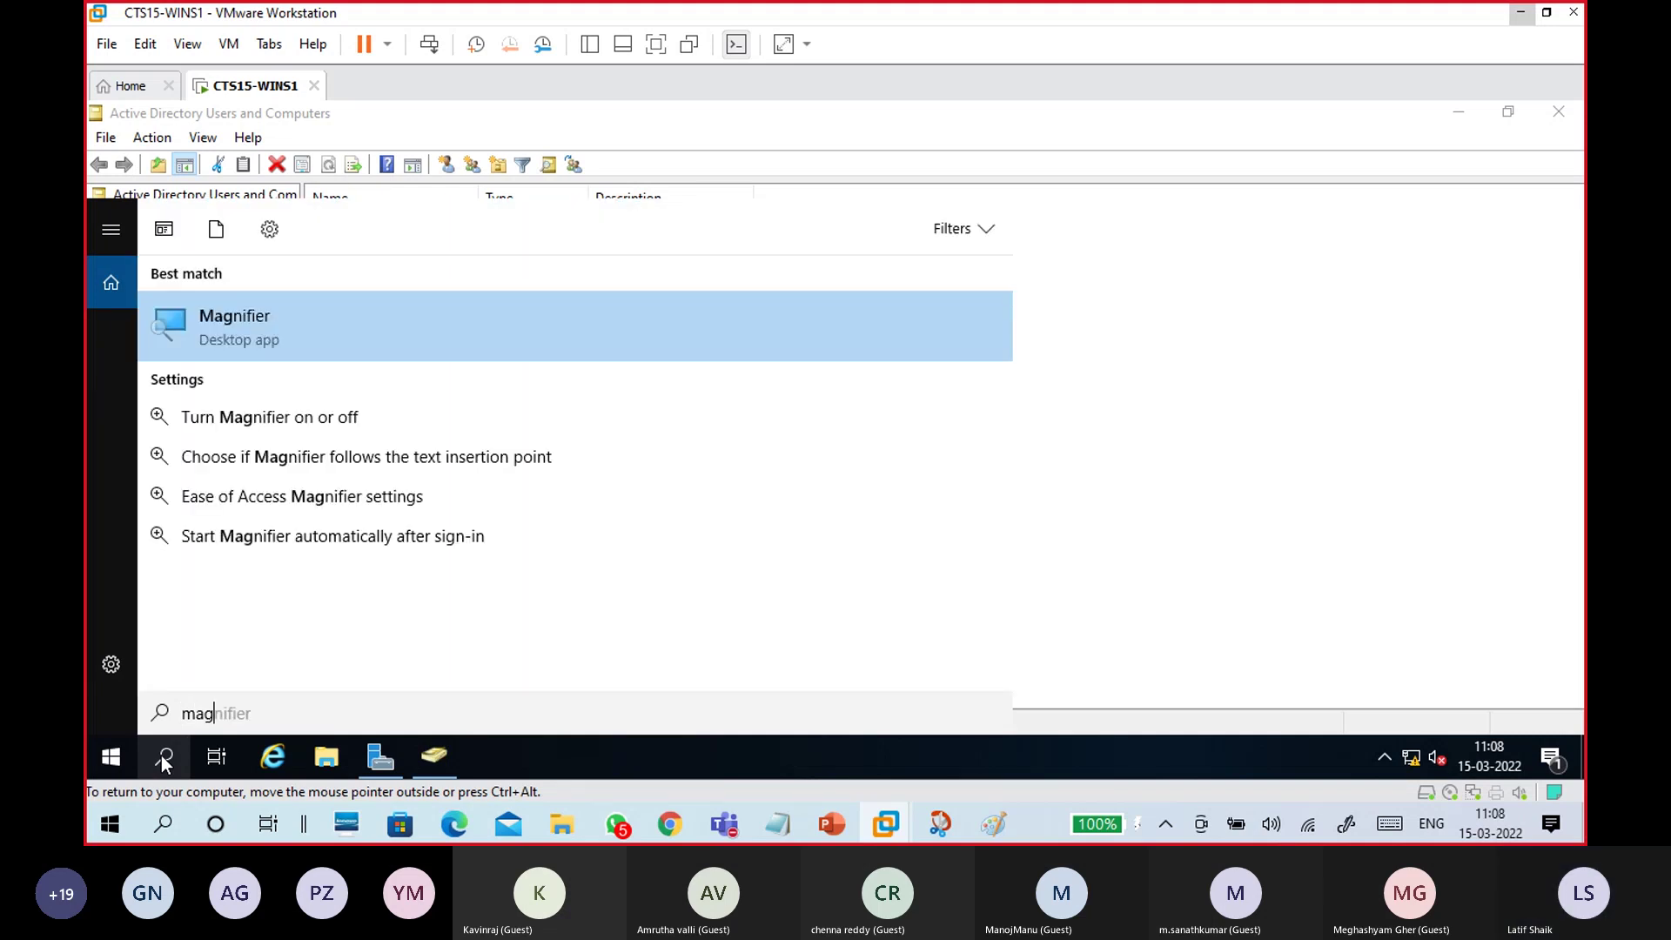
{"action": "key", "text": "Return"}
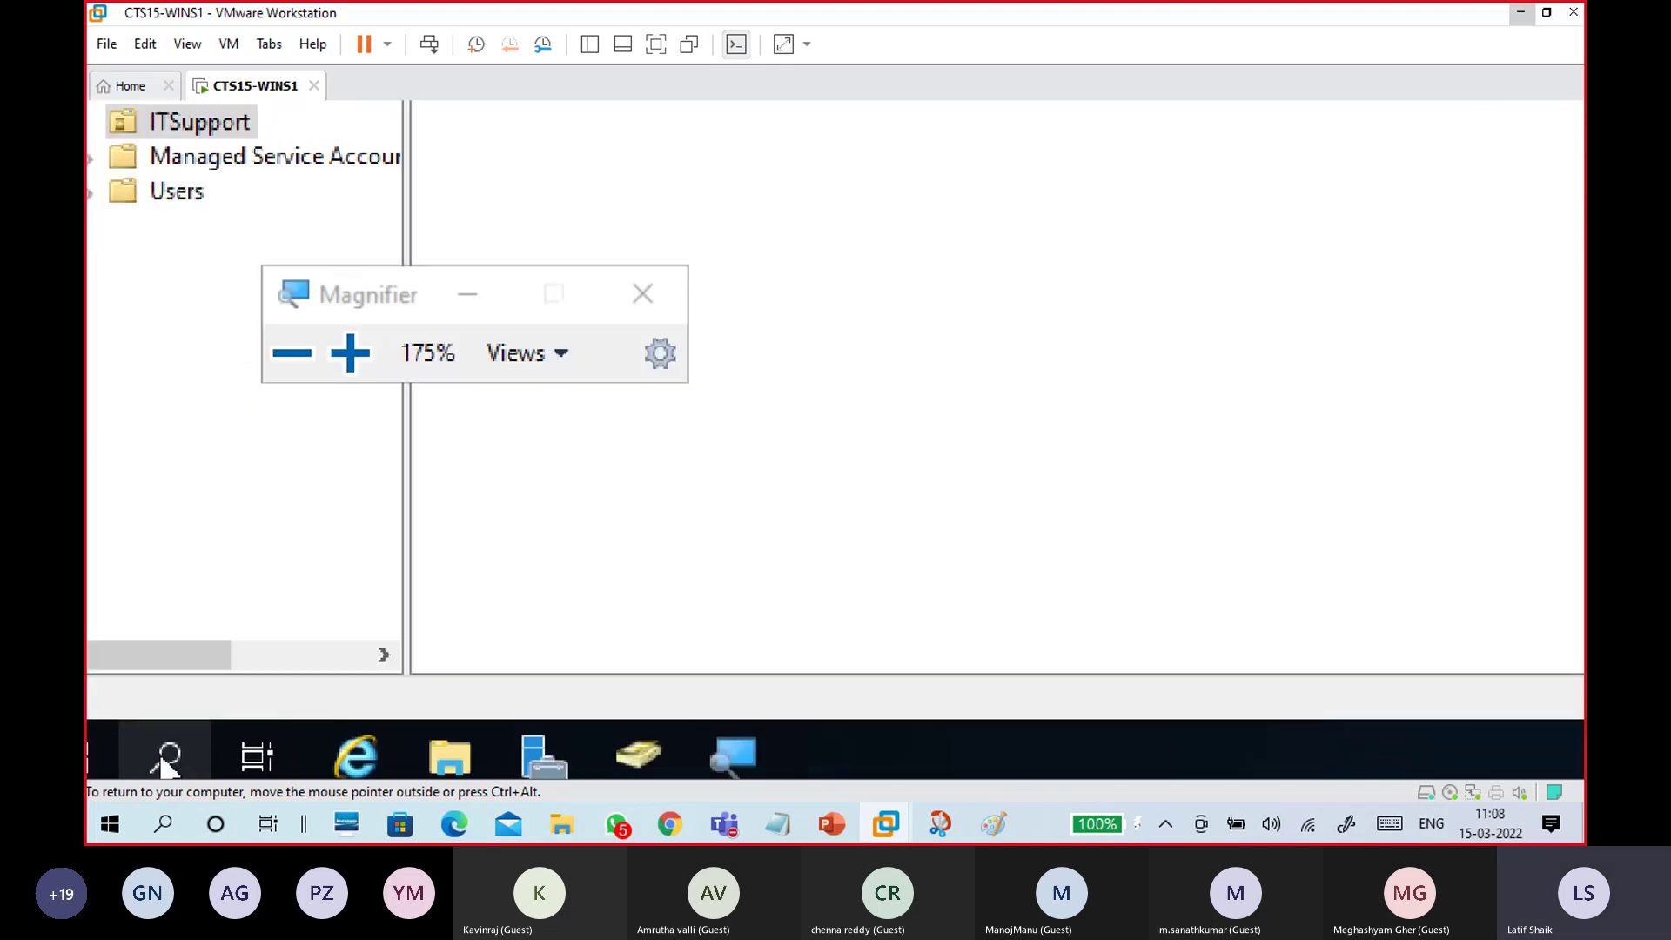
{"action": "left_click", "coordinate": [283, 358]}
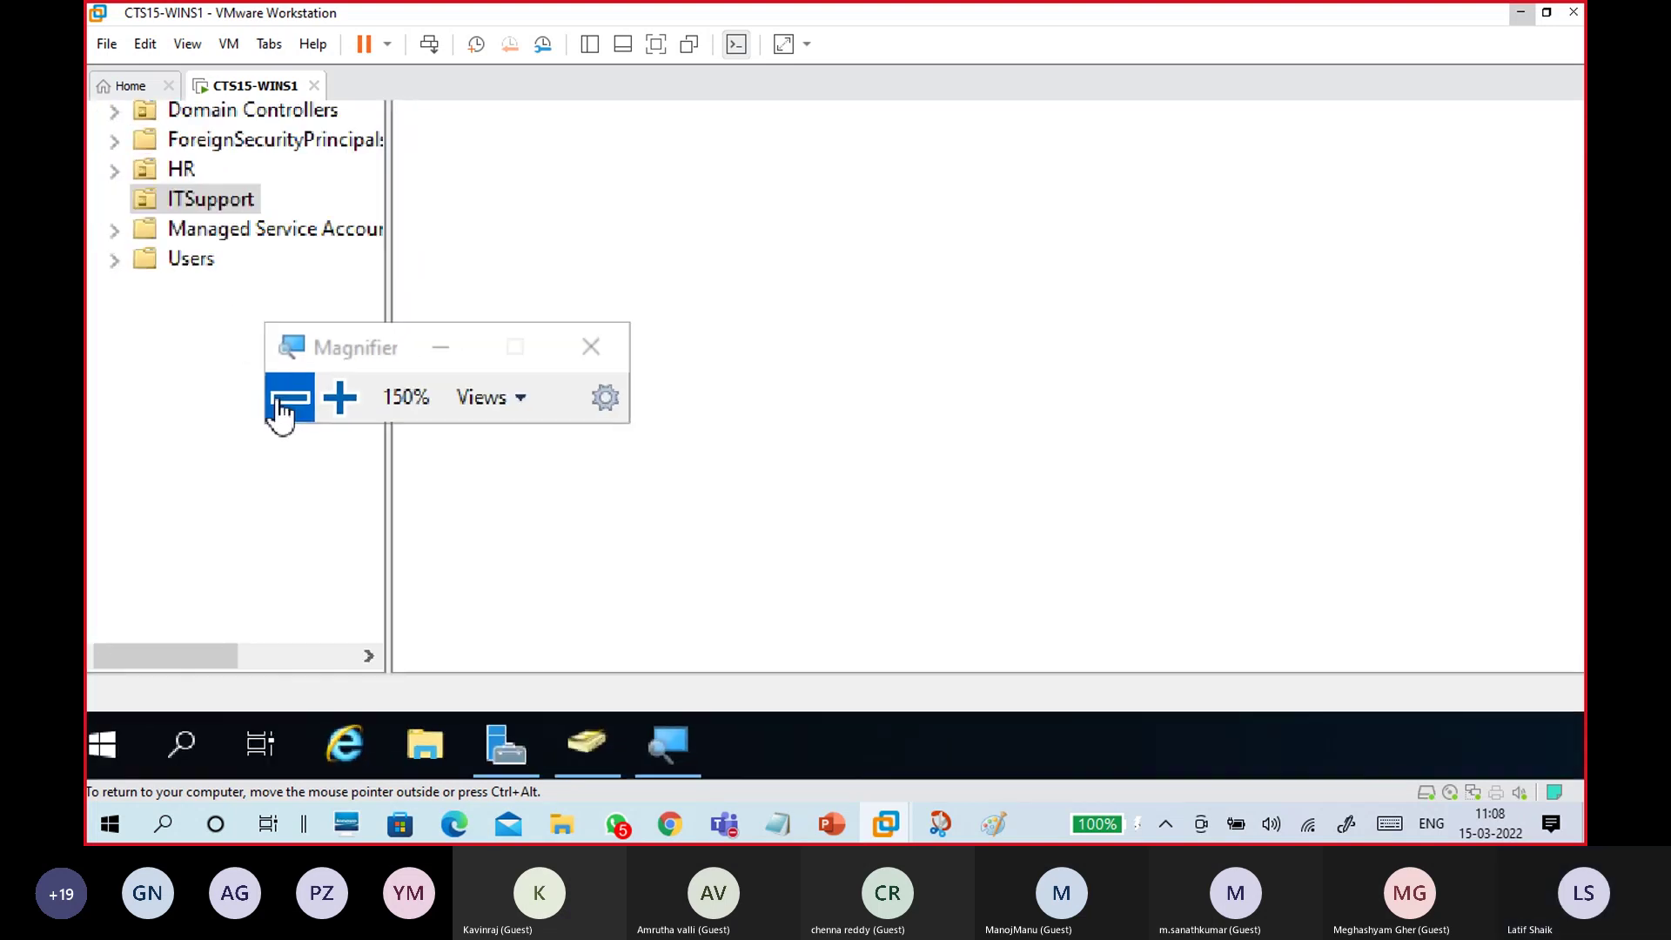
{"action": "left_click", "coordinate": [275, 461]}
{"action": "left_click_drag", "start_coordinate": [321, 423], "coordinate": [1237, 156]}
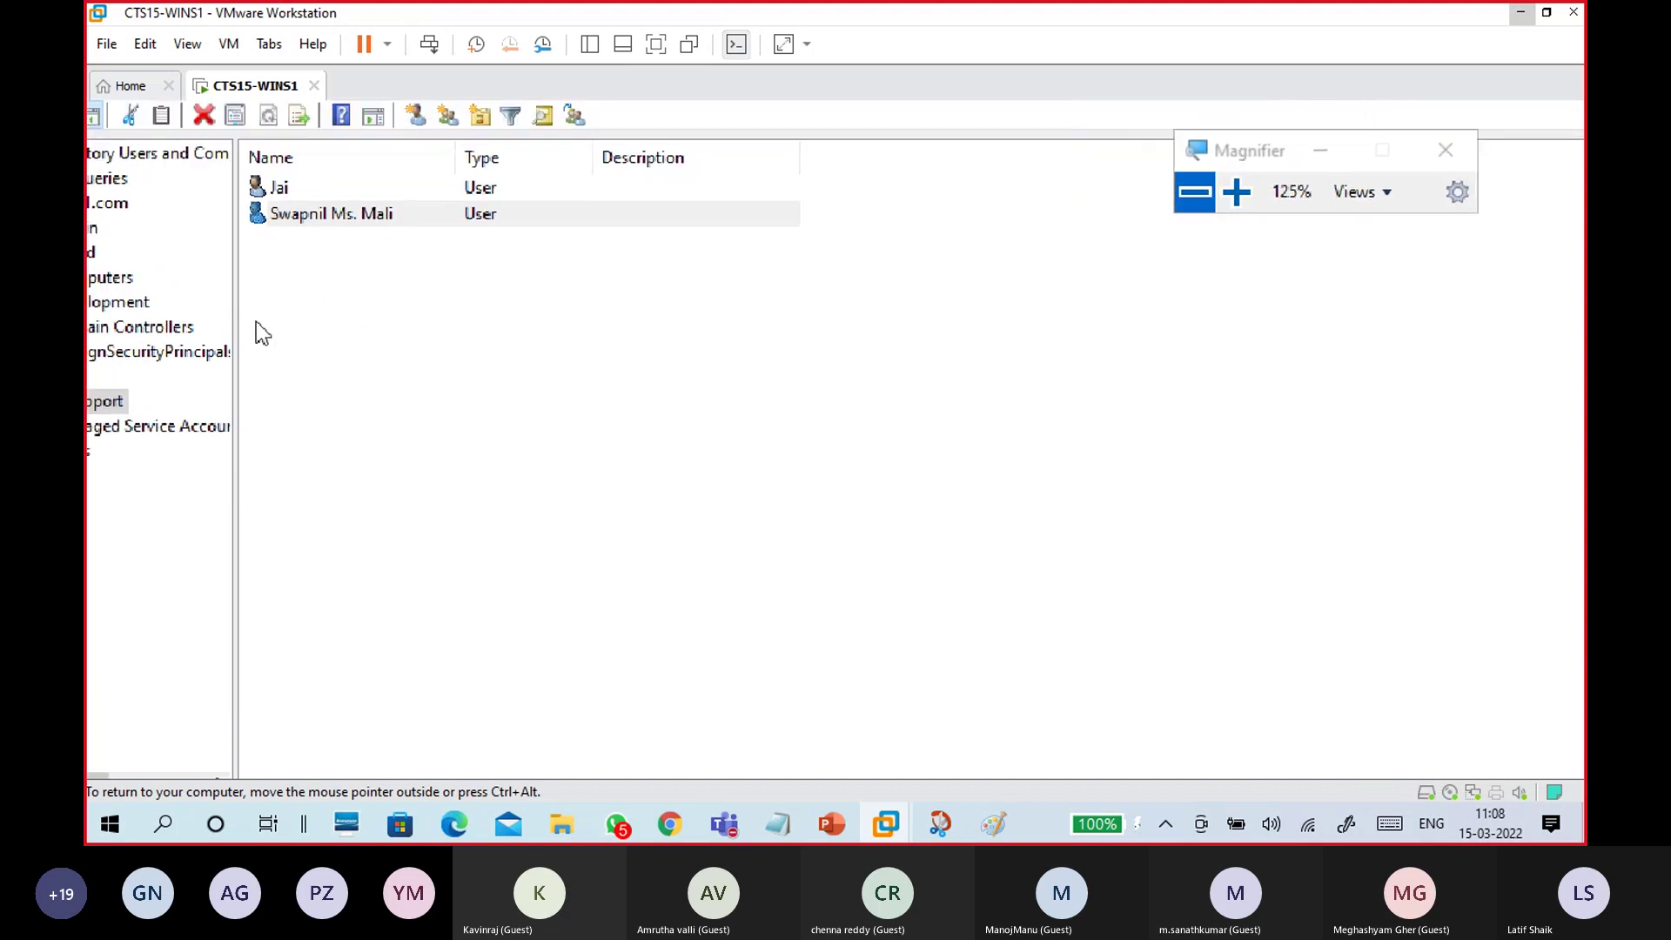
- Create a group named B15DSG1 in the ITSupport unit with Domain local scope and Distribution type
{"action": "left_click", "coordinate": [525, 280]}
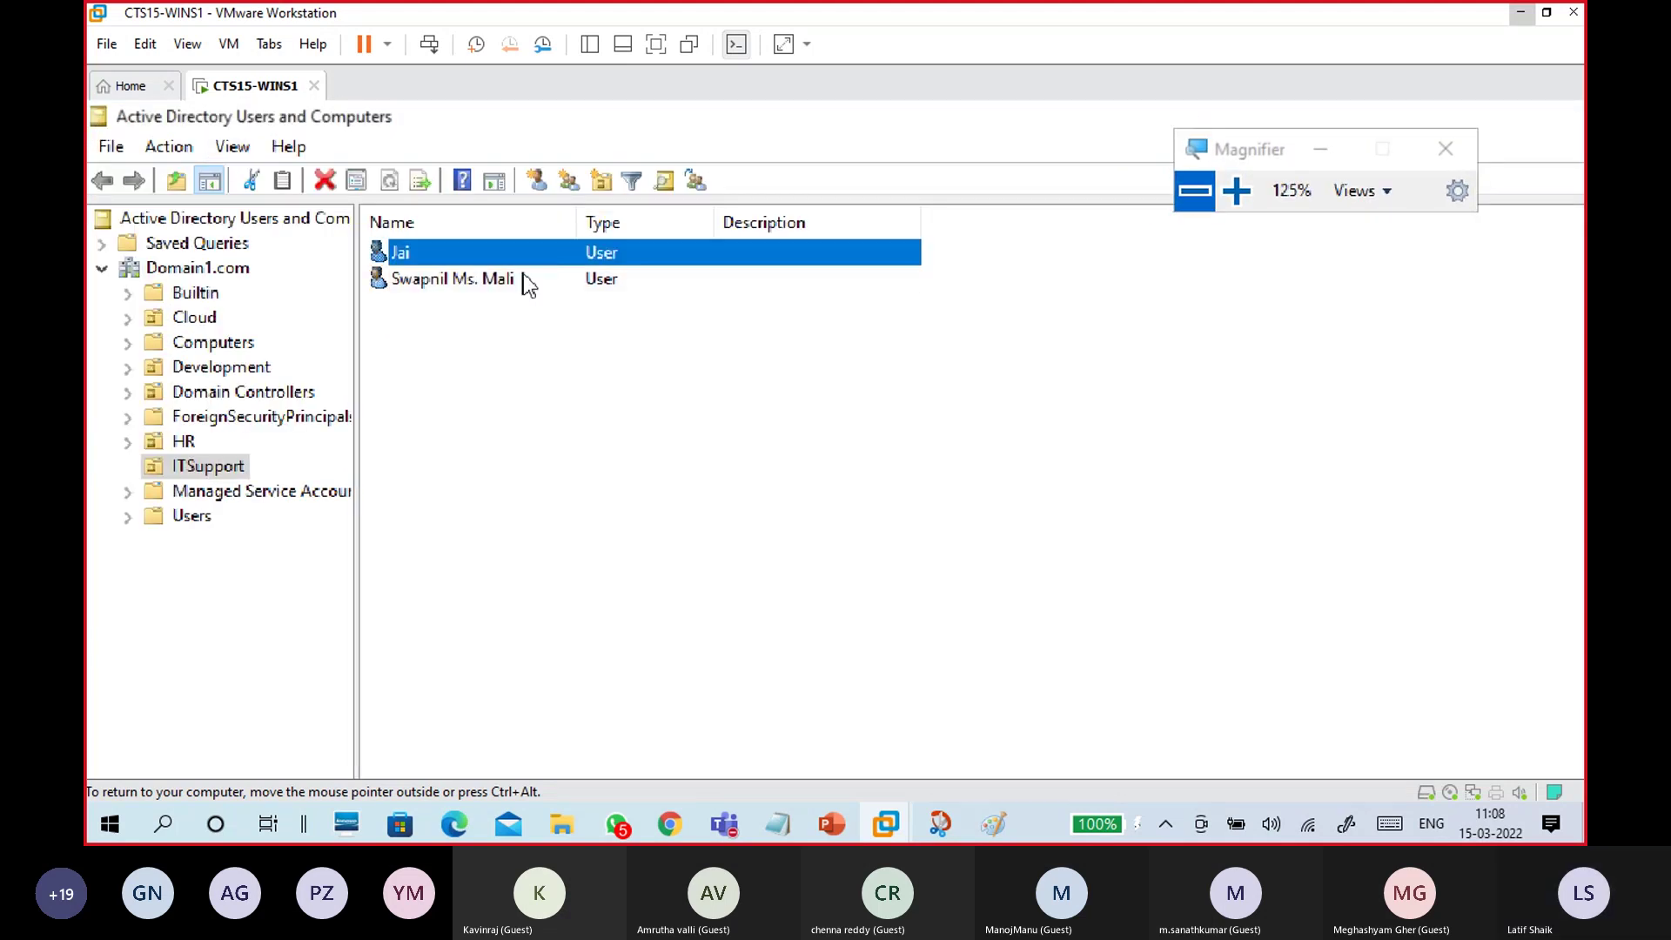
{"action": "left_click", "coordinate": [550, 351]}
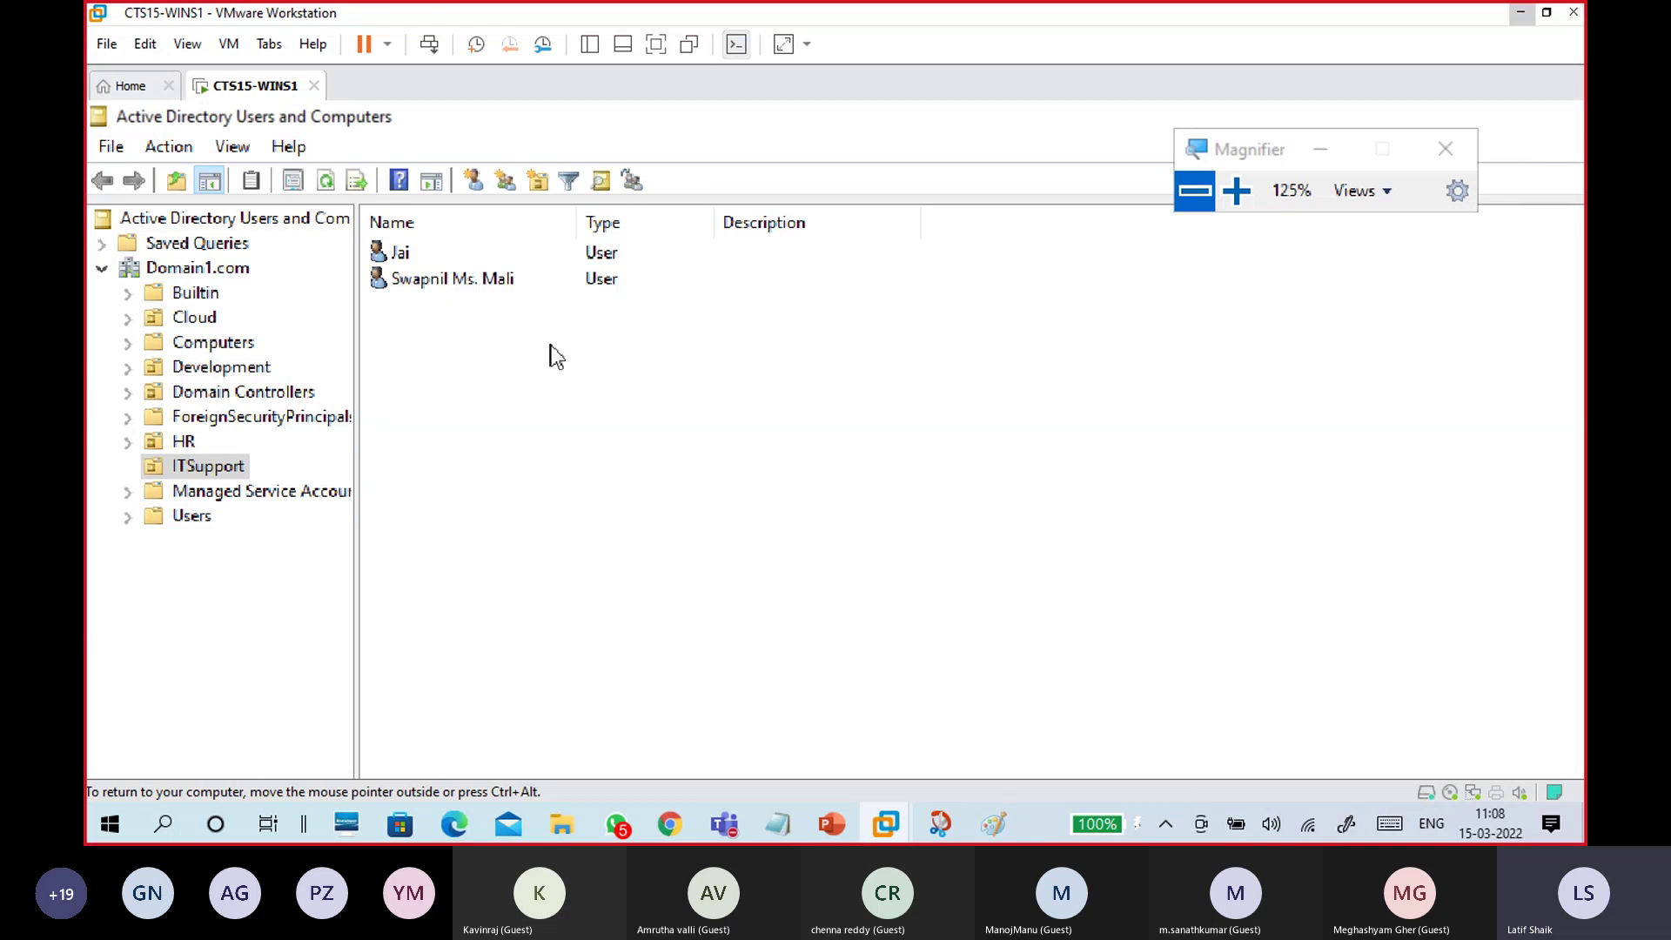
{"action": "right_click", "coordinate": [551, 347]}
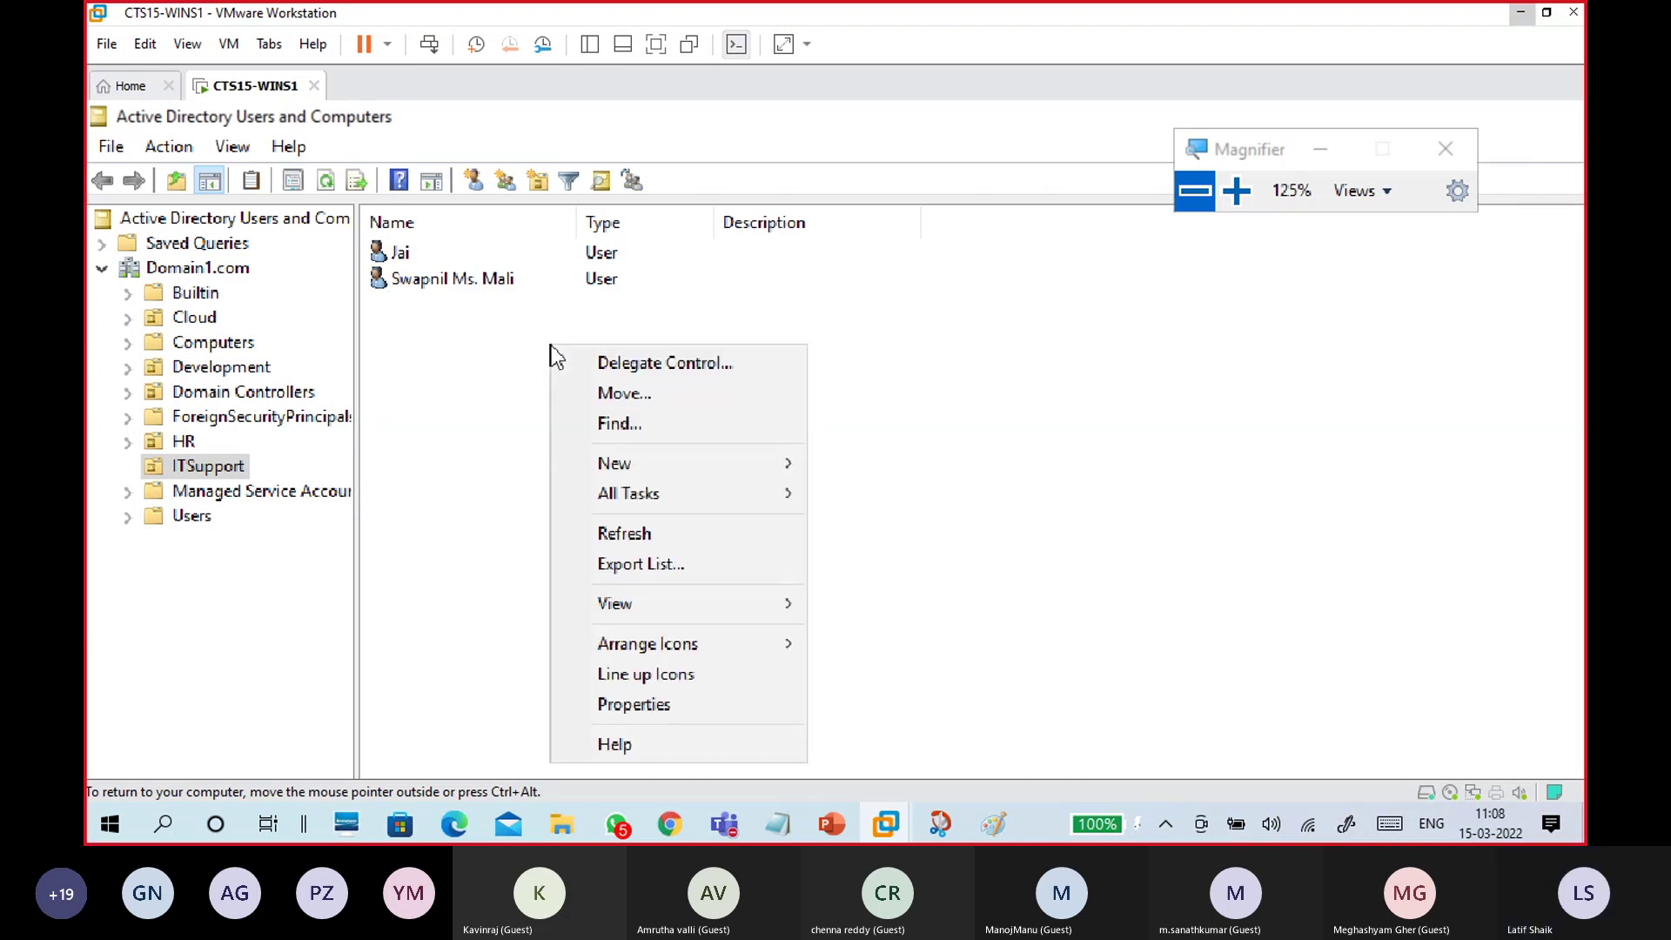
{"action": "left_click", "coordinate": [573, 356]}
{"action": "right_click", "coordinate": [577, 365]}
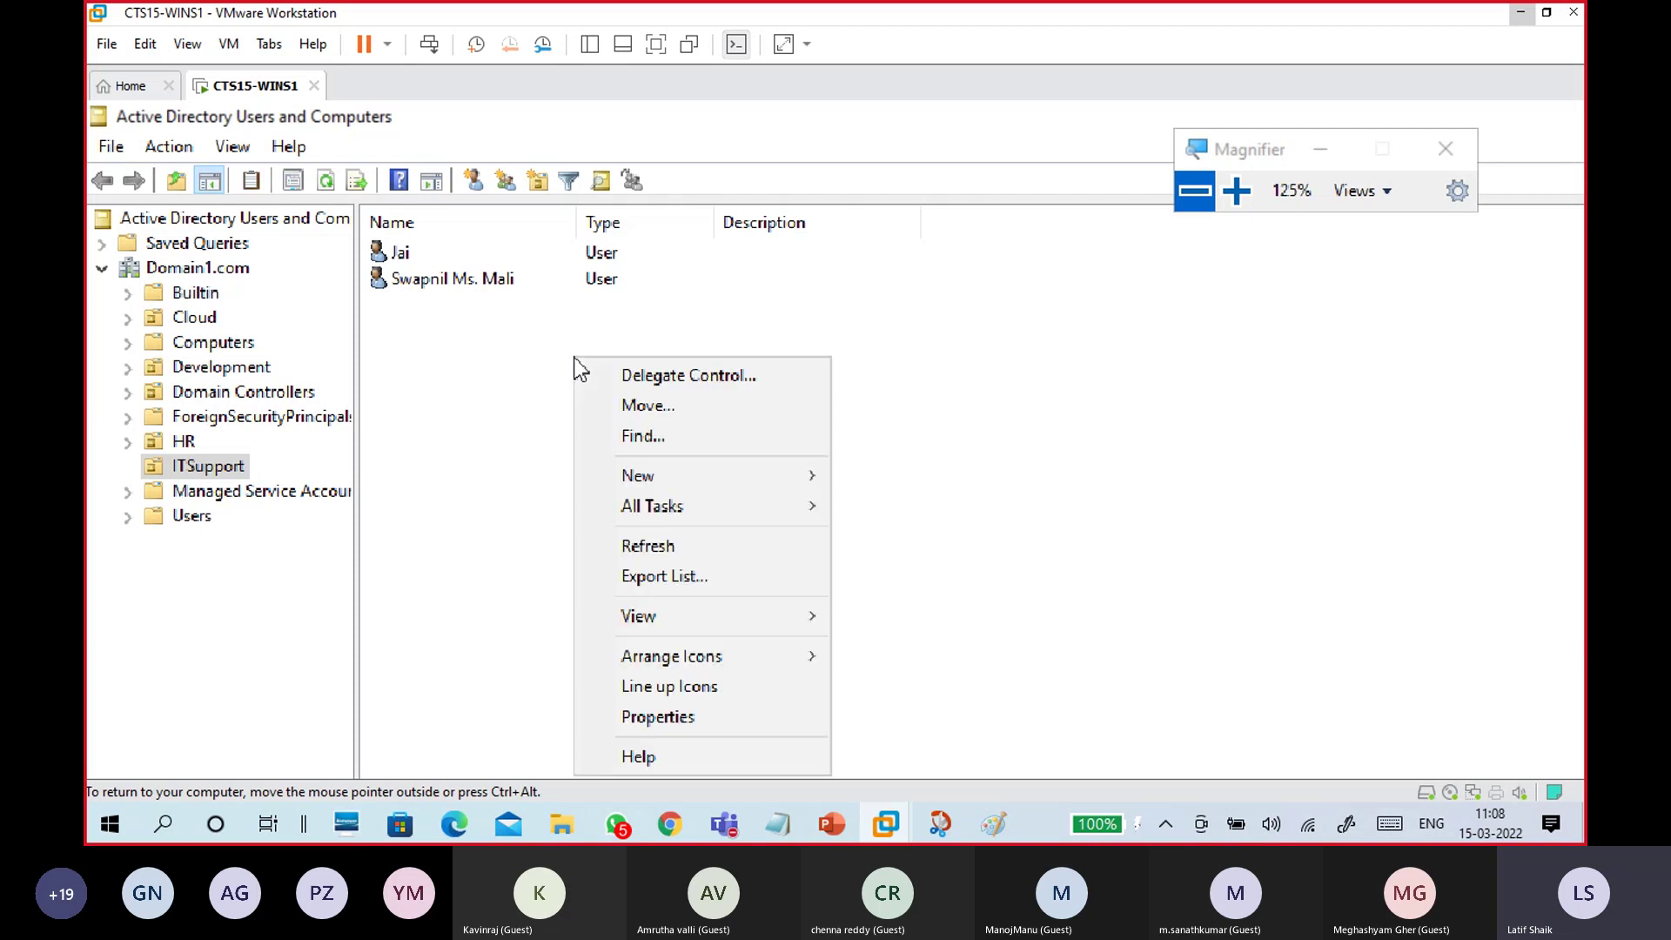
{"action": "mouse_move", "coordinate": [710, 478]}
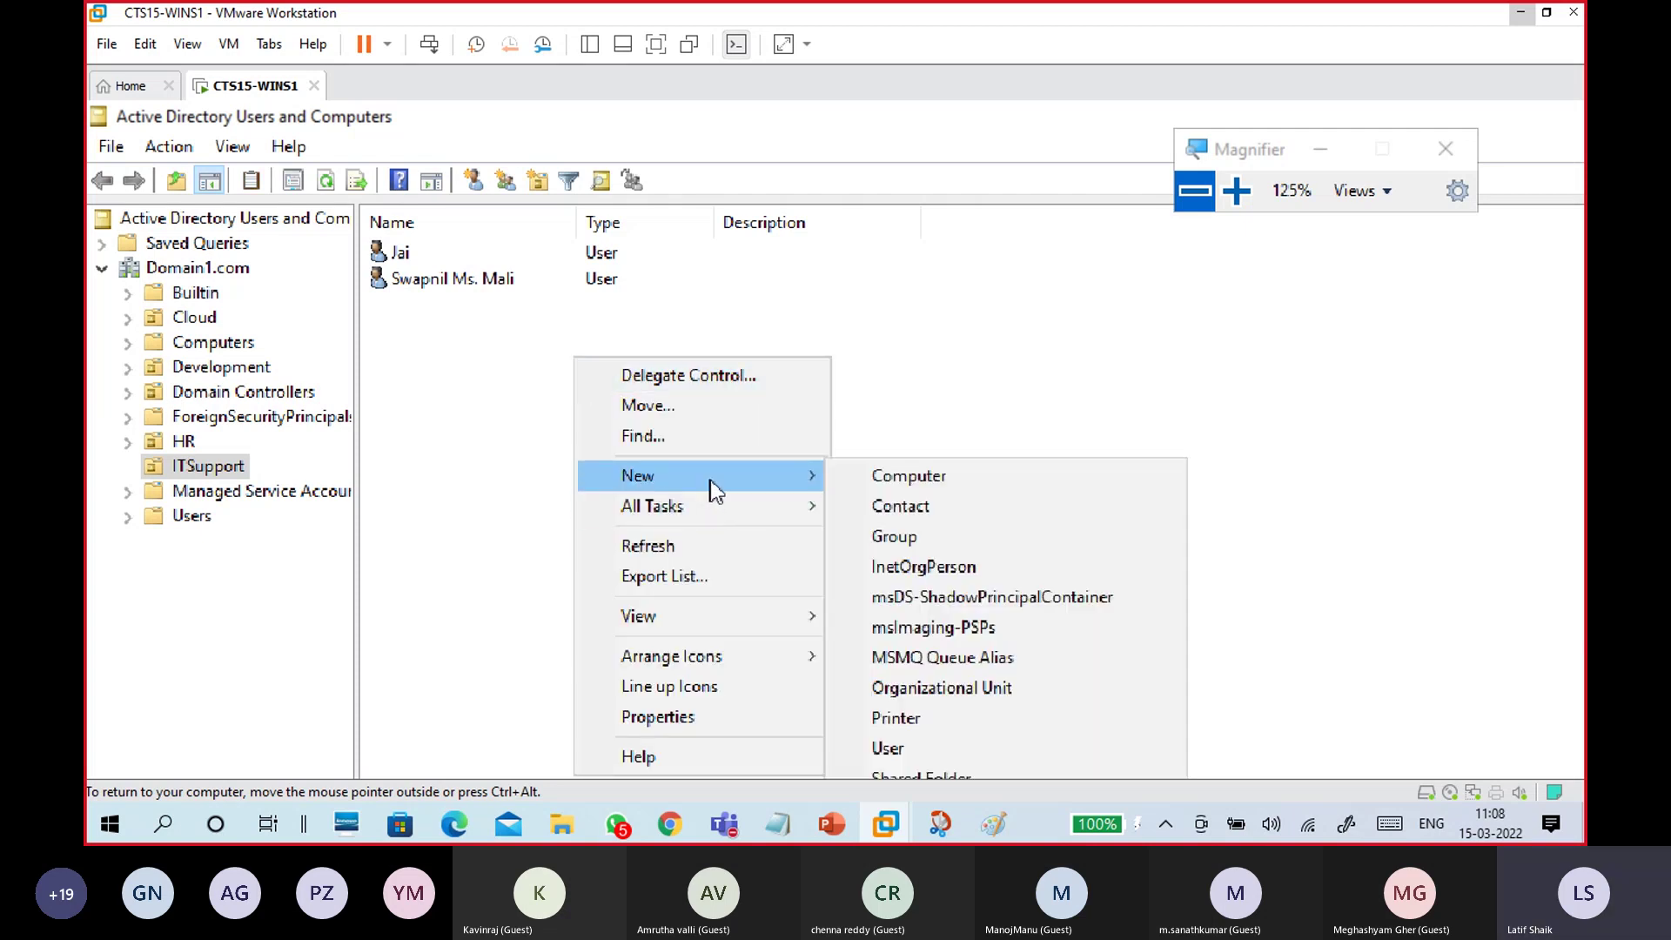
{"action": "left_click", "coordinate": [931, 539]}
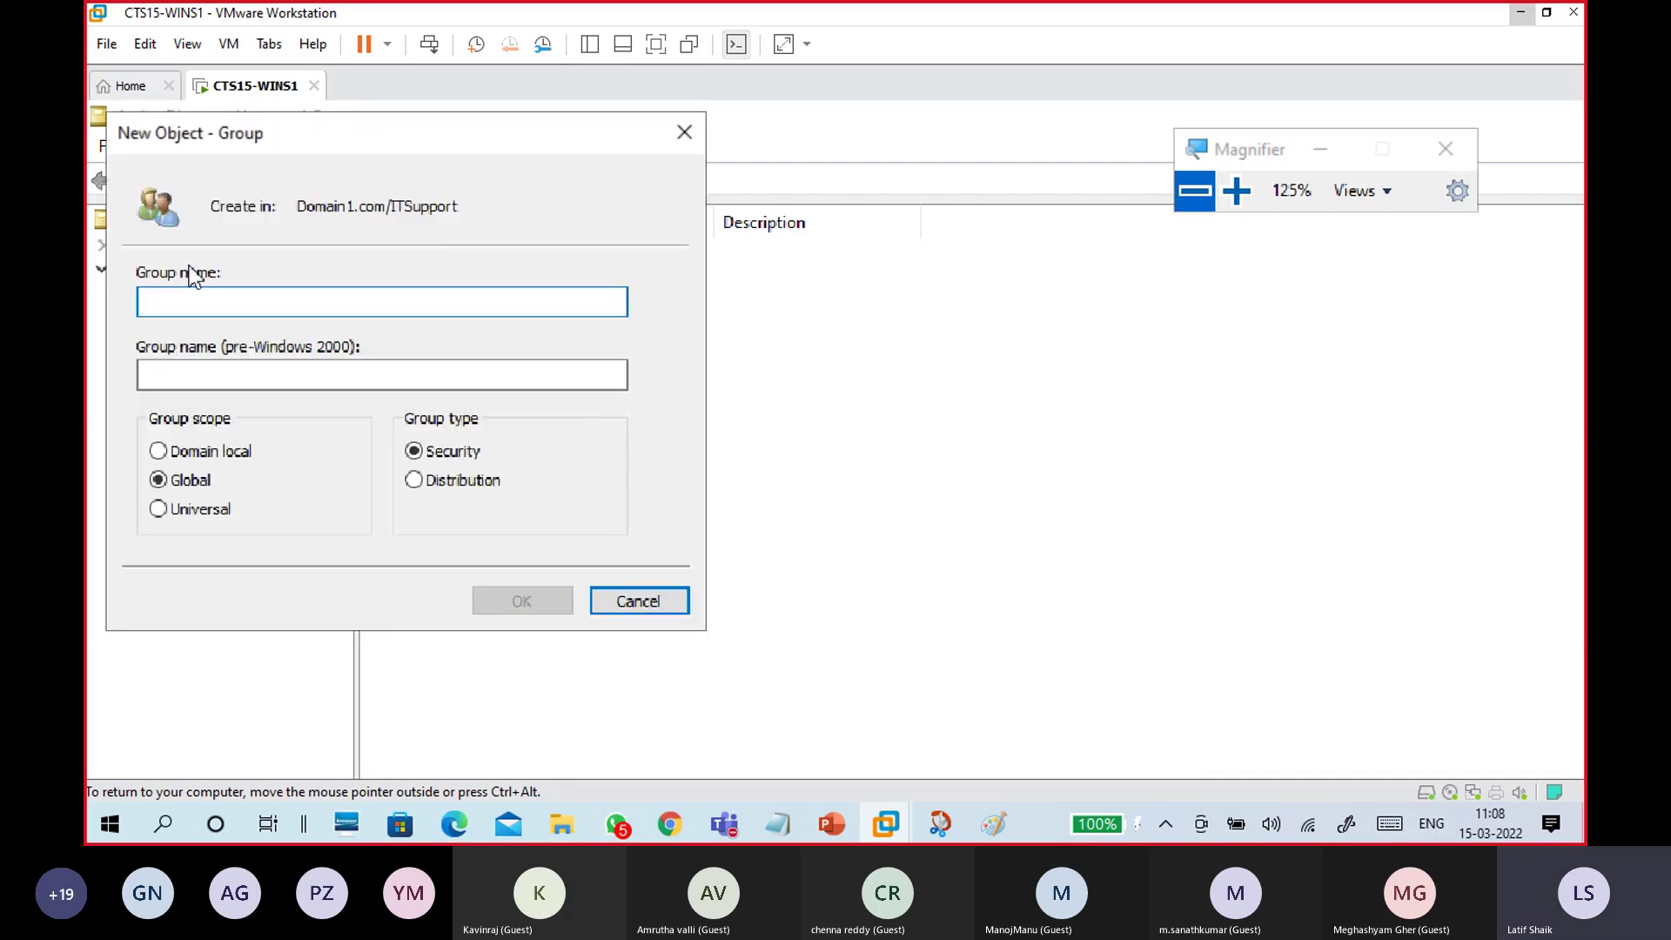
{"action": "left_click_drag", "start_coordinate": [149, 136], "coordinate": [542, 183]}
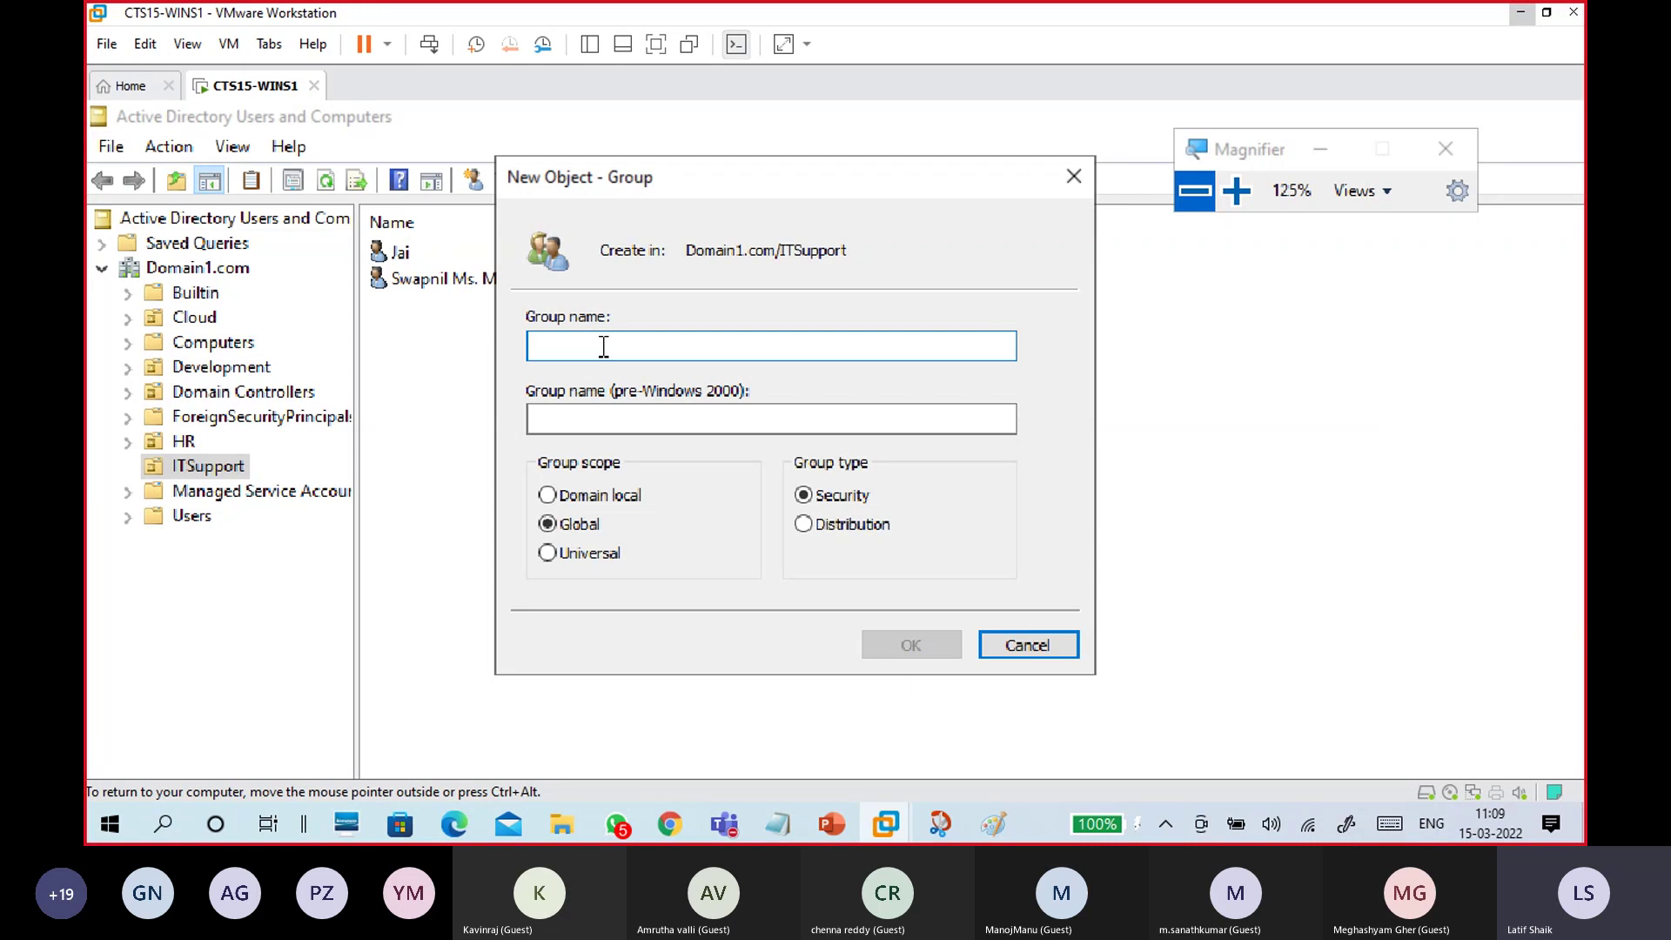
{"action": "type", "text": "B15"}
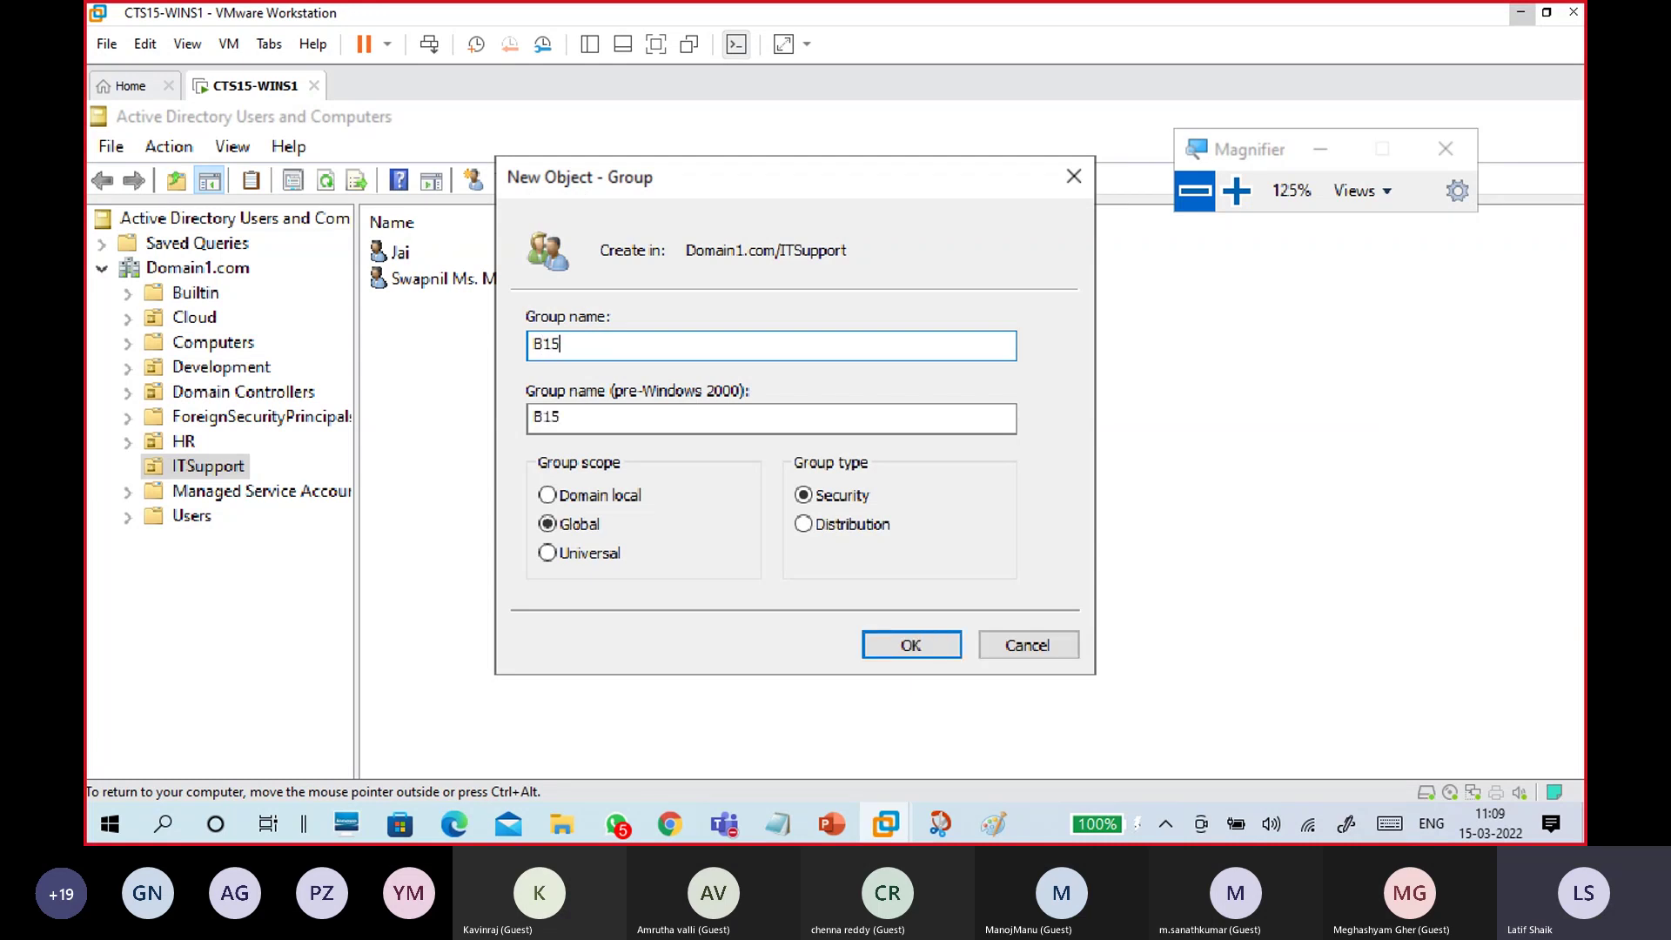
{"action": "type", "text": "DSG1"}
{"action": "left_click", "coordinate": [834, 538]}
{"action": "left_click", "coordinate": [608, 496]}
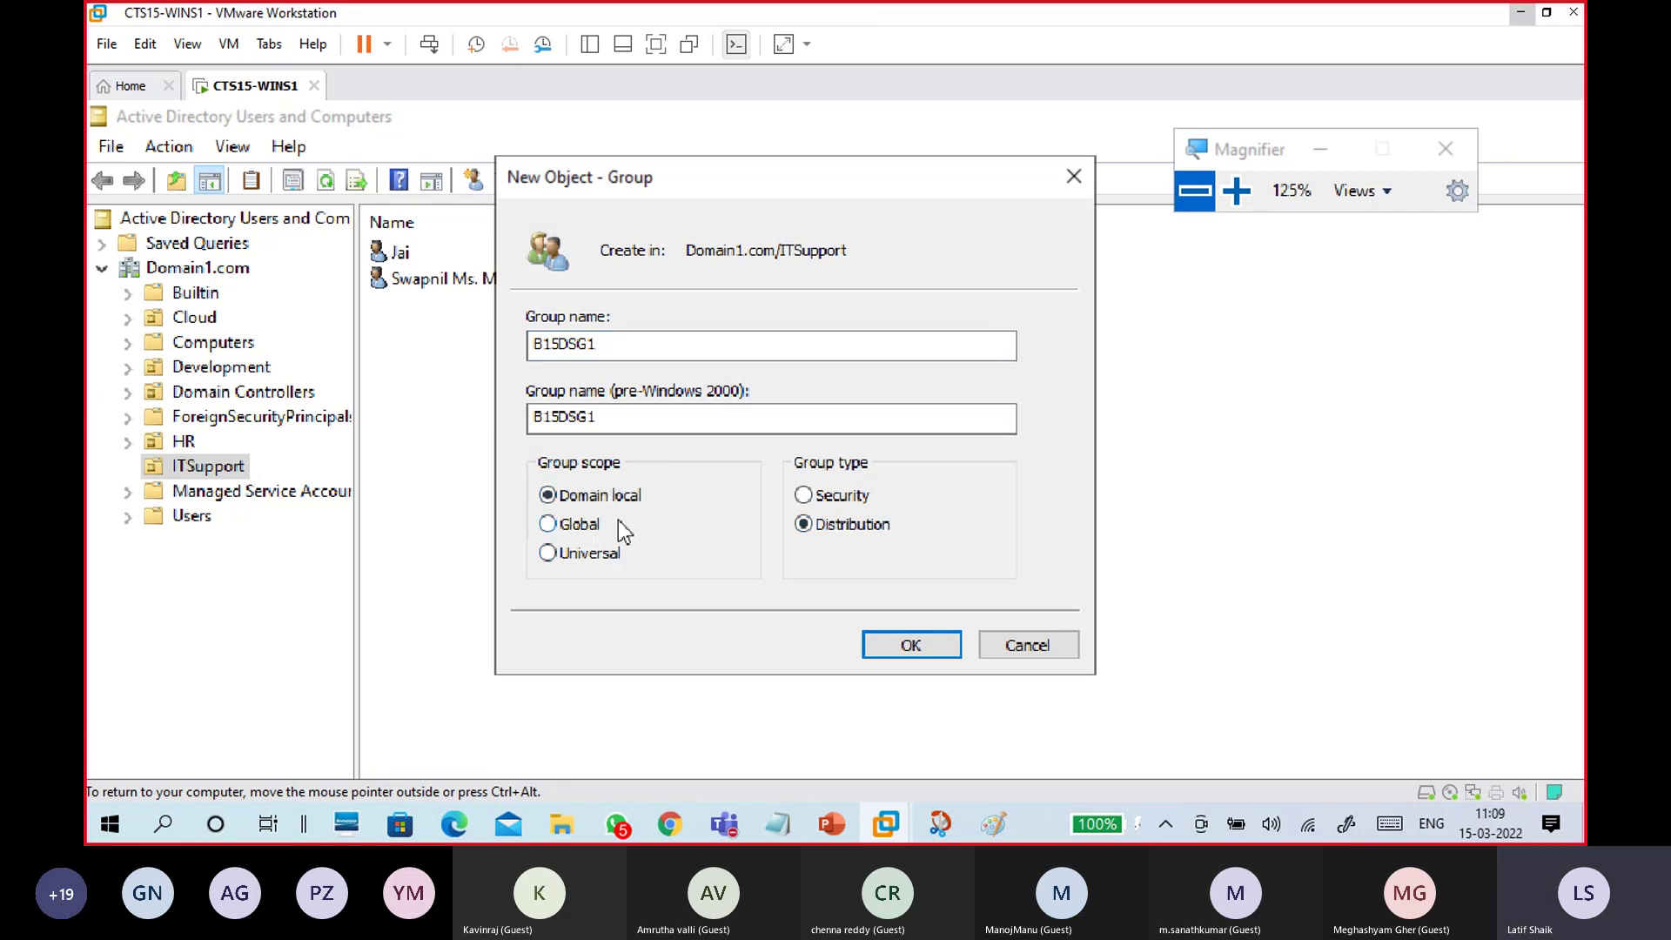
{"action": "left_click", "coordinate": [900, 652]}
- Create a second group named B15SG1 in ITSupport with Global scope and Security type
{"action": "right_click", "coordinate": [709, 462]}
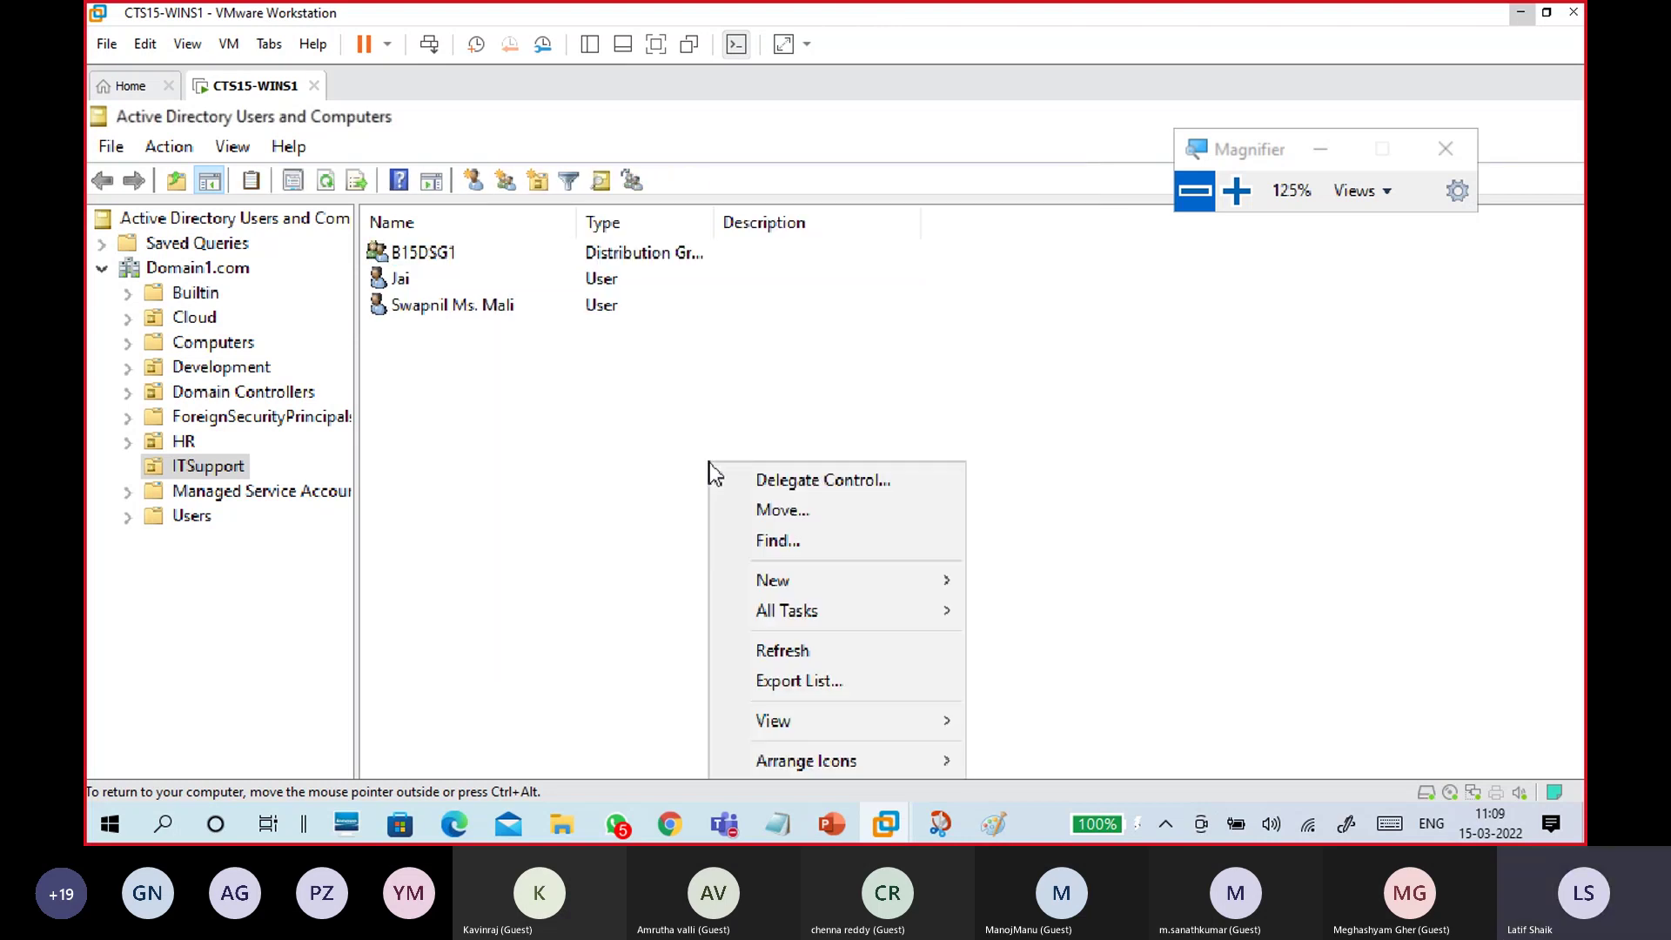
{"action": "mouse_move", "coordinate": [773, 581]}
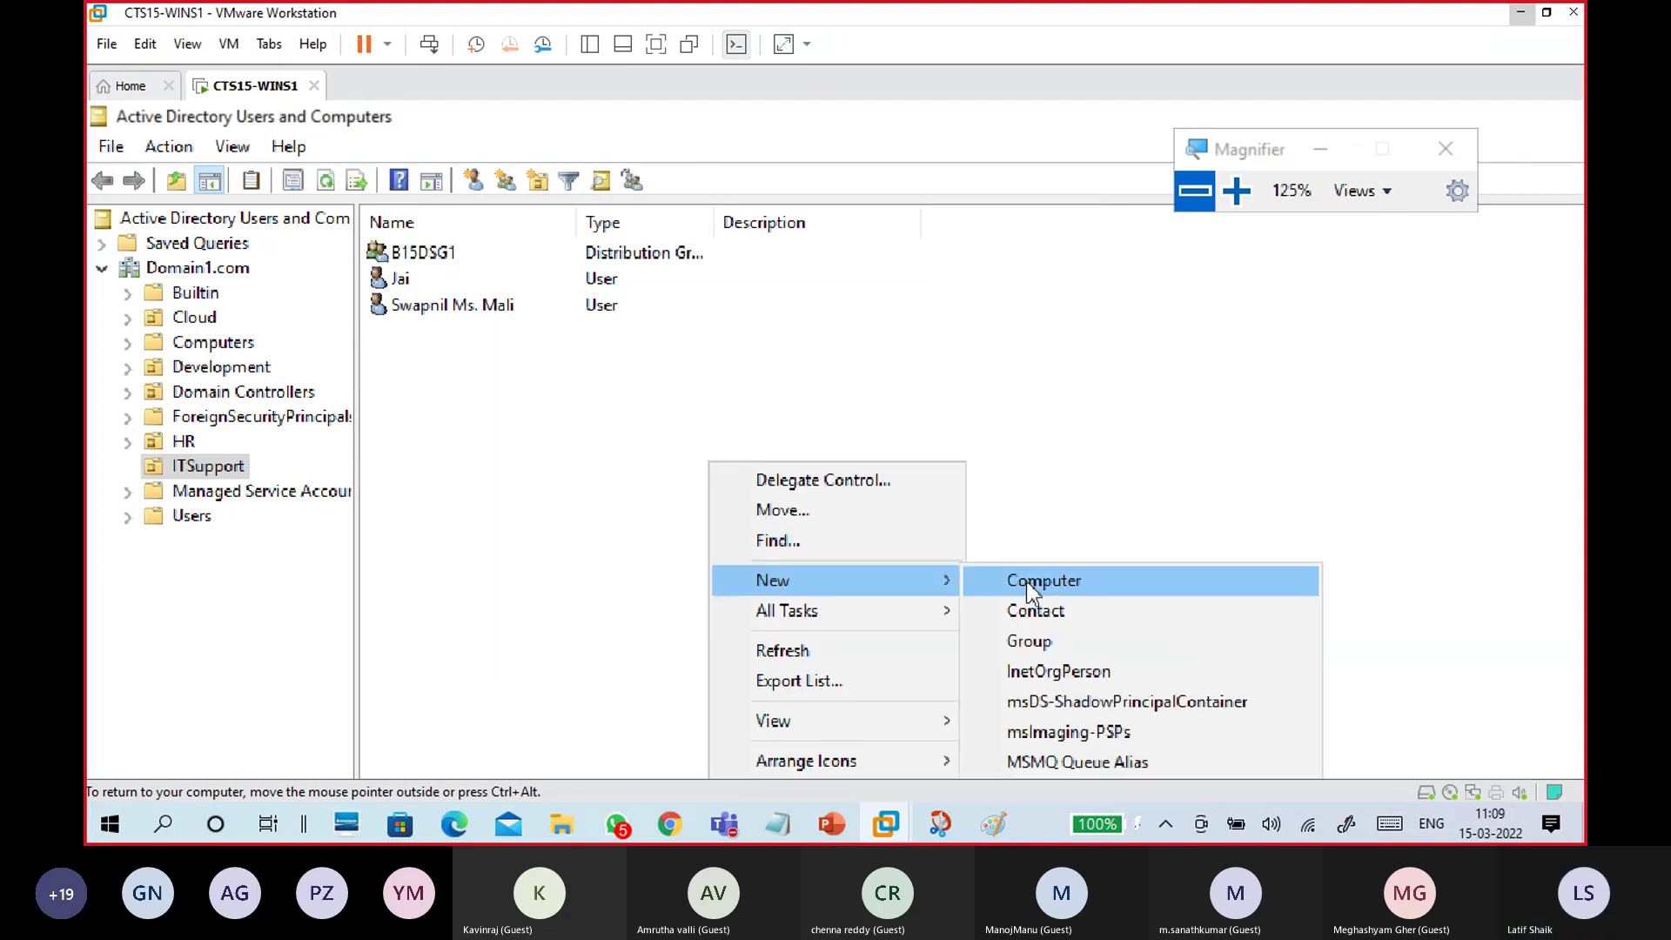
{"action": "left_click", "coordinate": [1055, 642]}
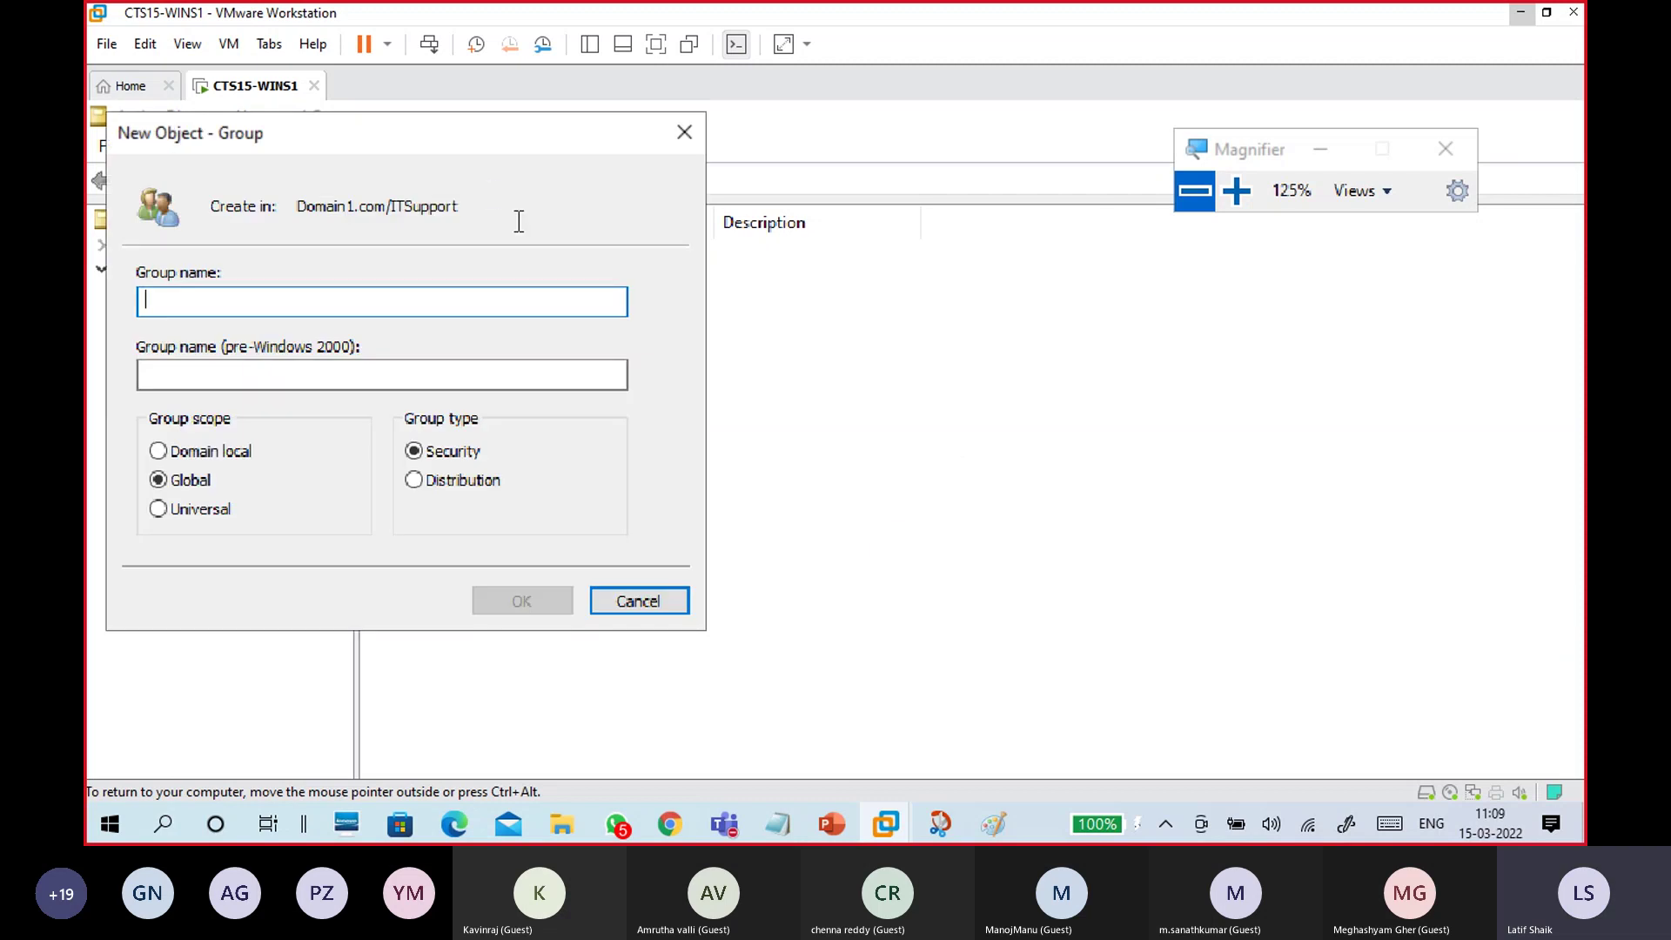
{"action": "left_click_drag", "start_coordinate": [470, 146], "coordinate": [831, 170]}
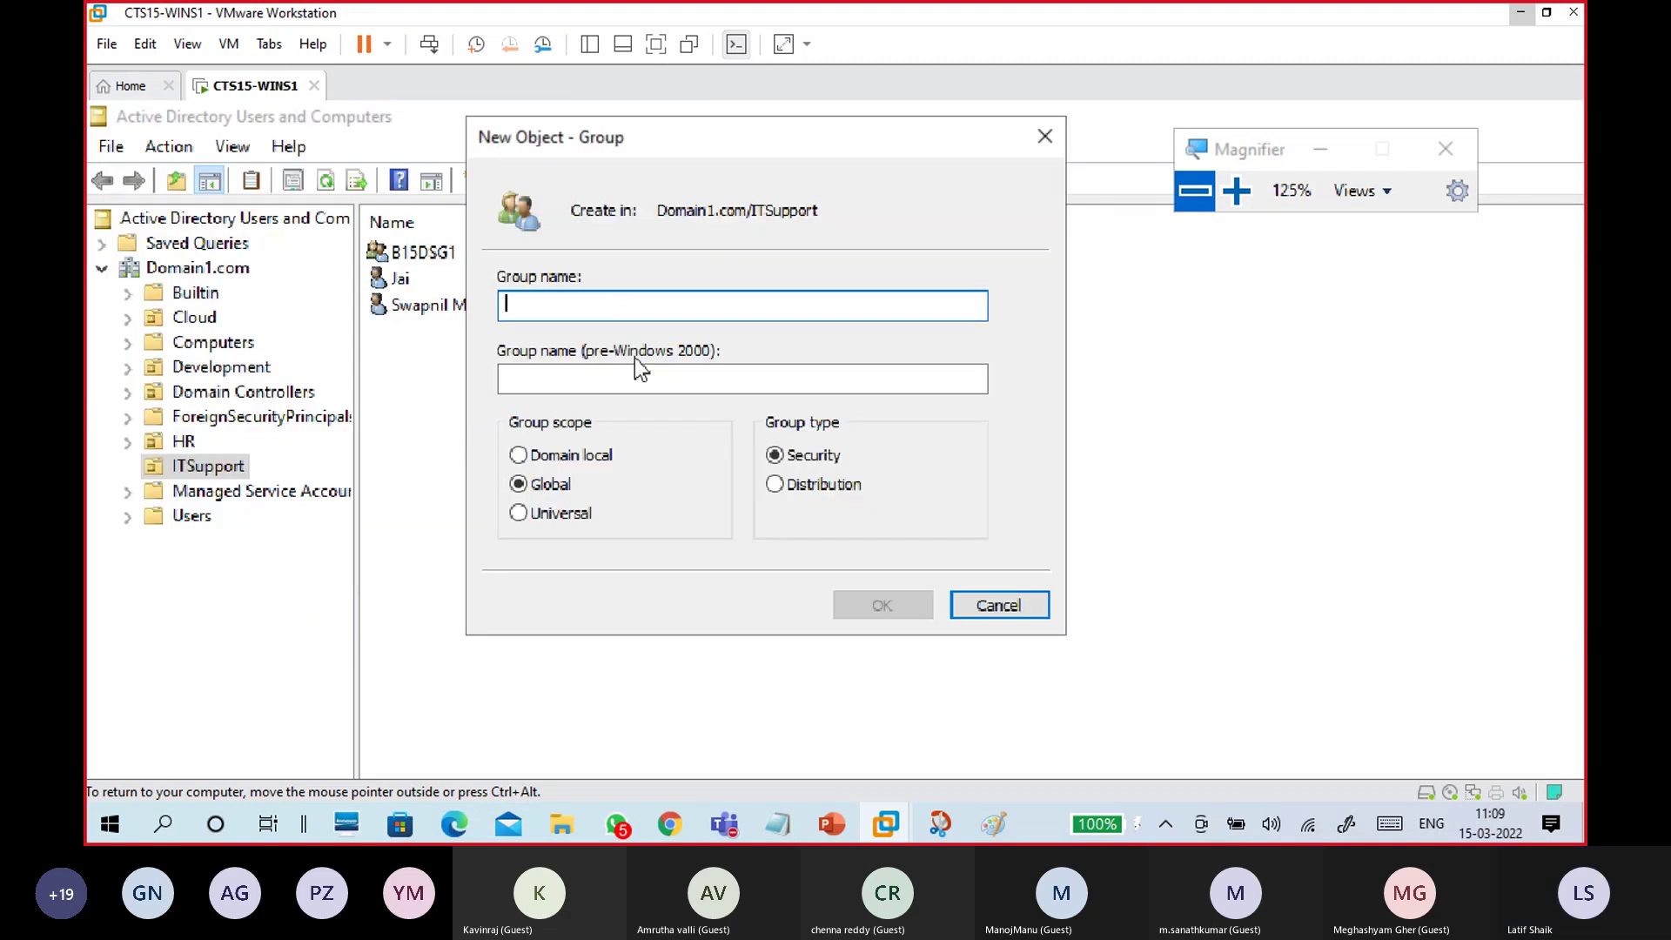
{"action": "type", "text": "B15"}
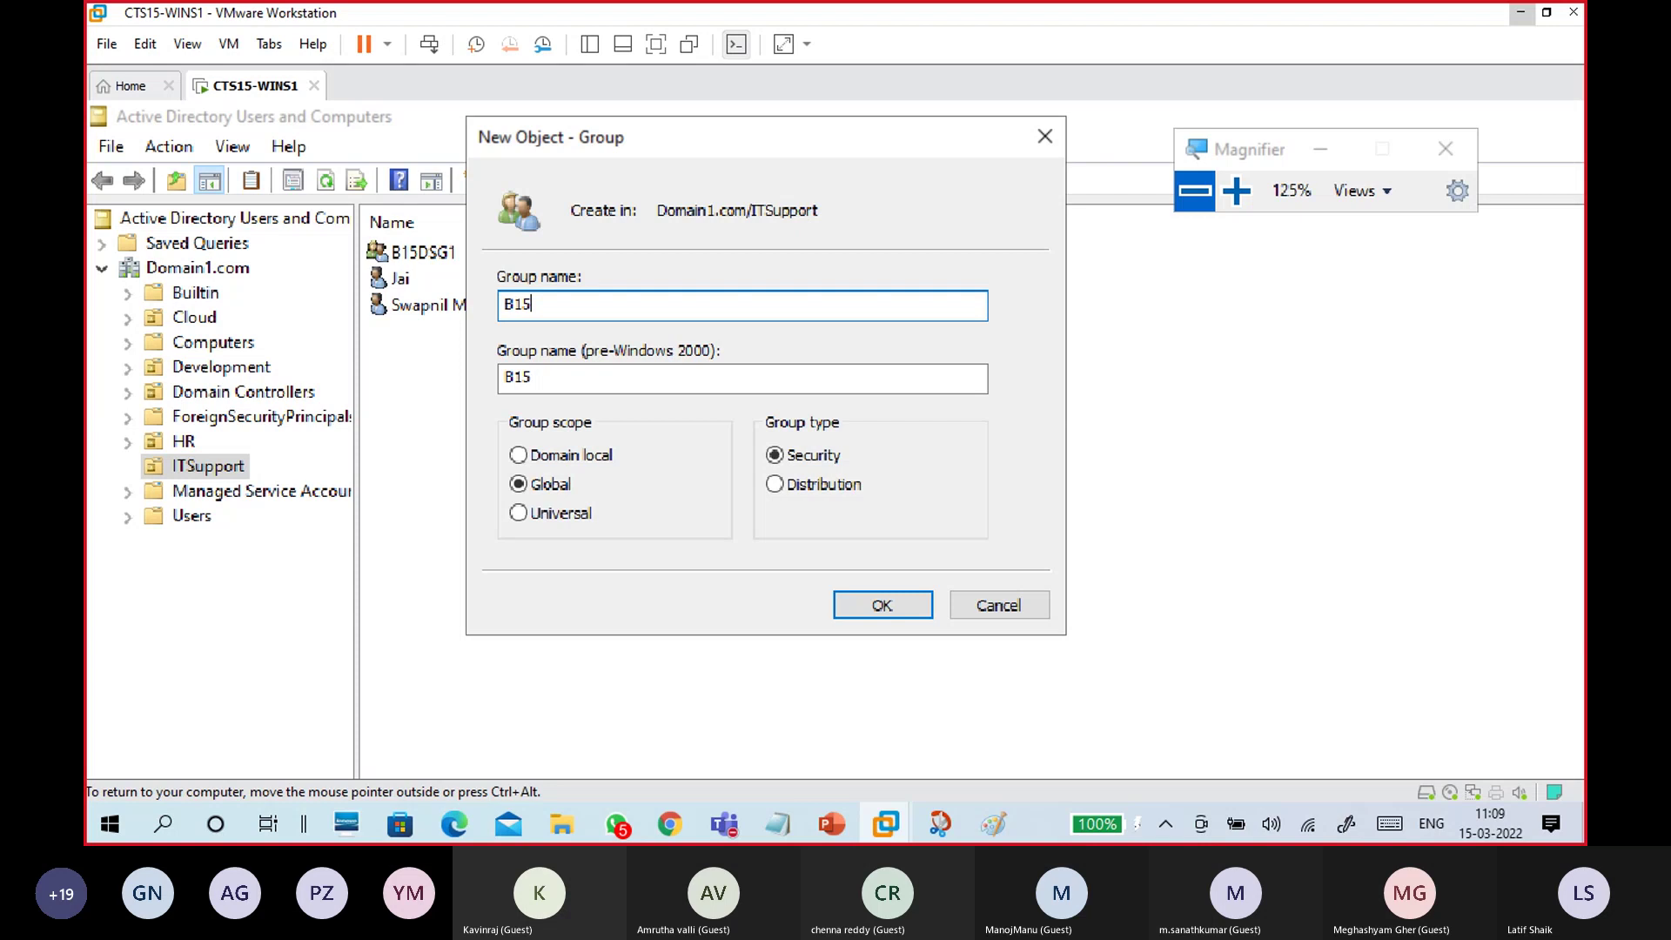
{"action": "type", "text": "SG1"}
{"action": "left_click", "coordinate": [896, 599]}
- Set the pre-Windows 2000 group name of the B15DSG1 distribution group to B15DG1 and apply it
{"action": "left_click", "coordinate": [489, 261]}
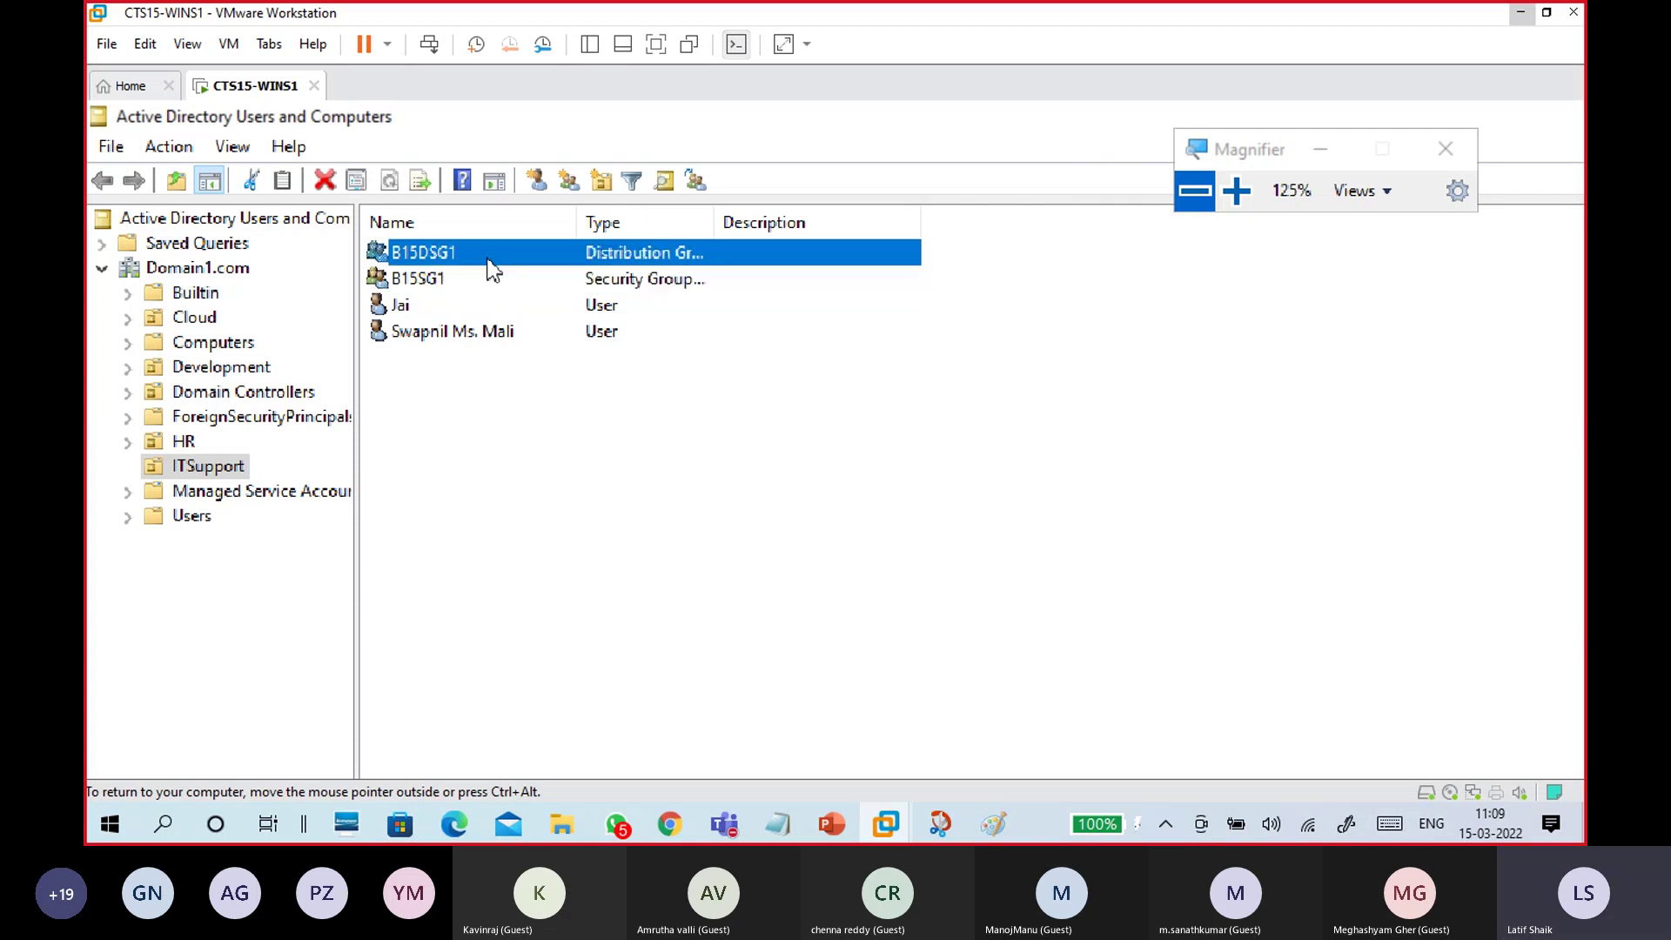
{"action": "right_click", "coordinate": [489, 261]}
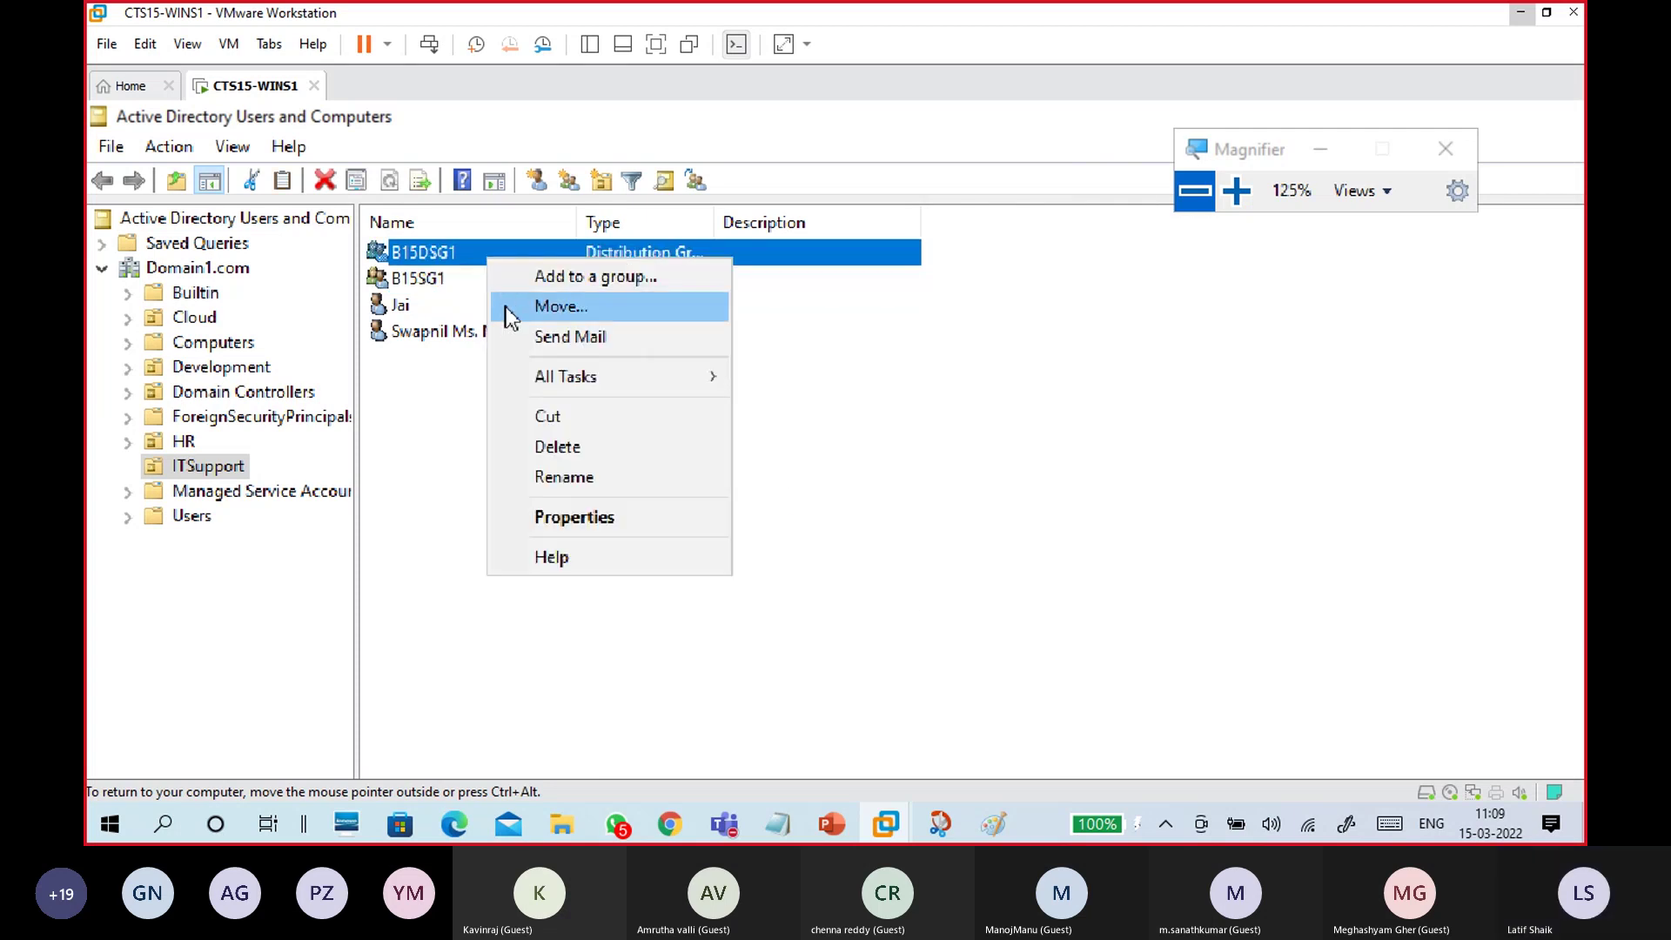
{"action": "left_click", "coordinate": [517, 516]}
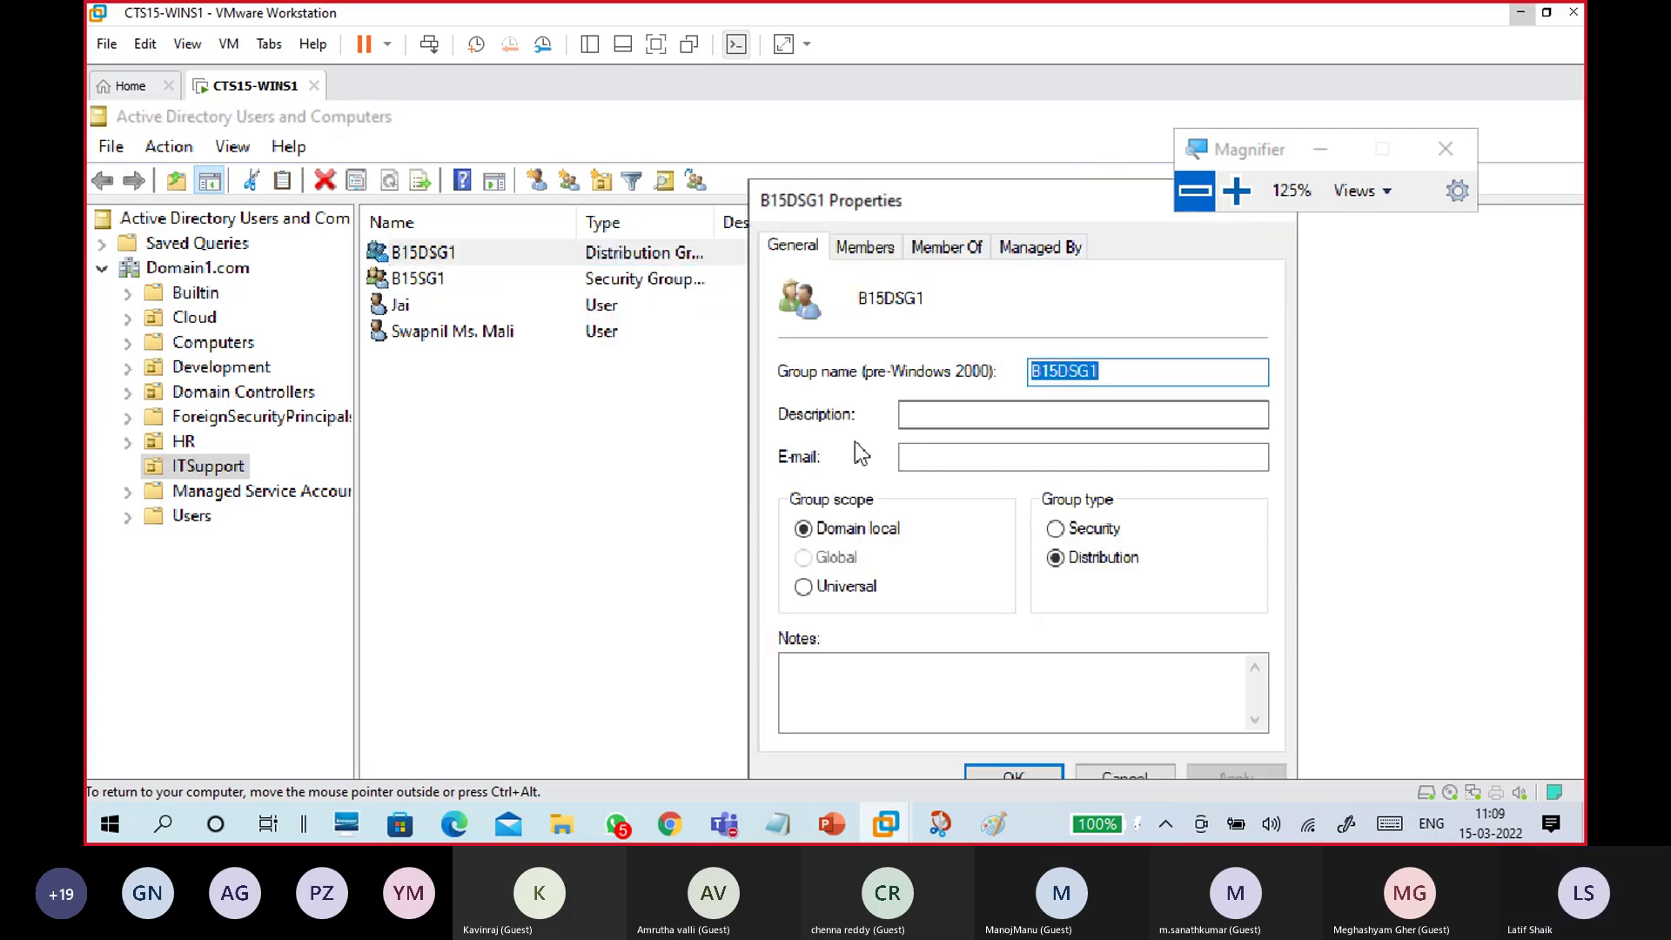
{"action": "left_click", "coordinate": [1077, 369]}
{"action": "key", "text": "Delete"}
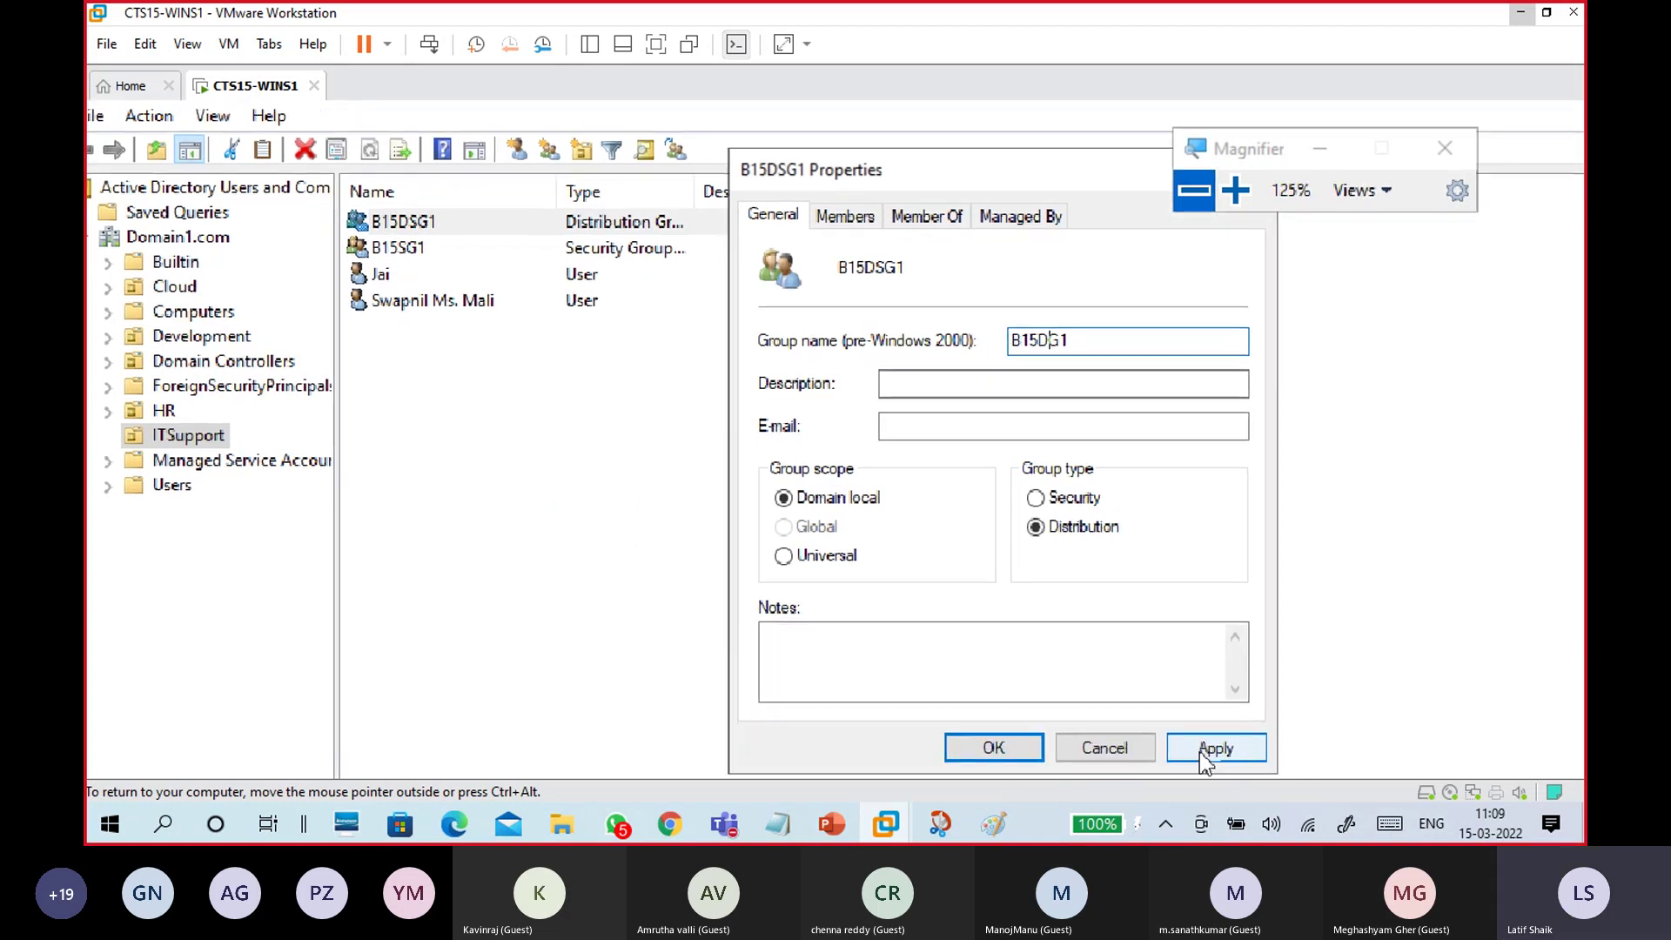
{"action": "left_click", "coordinate": [1227, 741]}
{"action": "left_click", "coordinate": [1024, 744]}
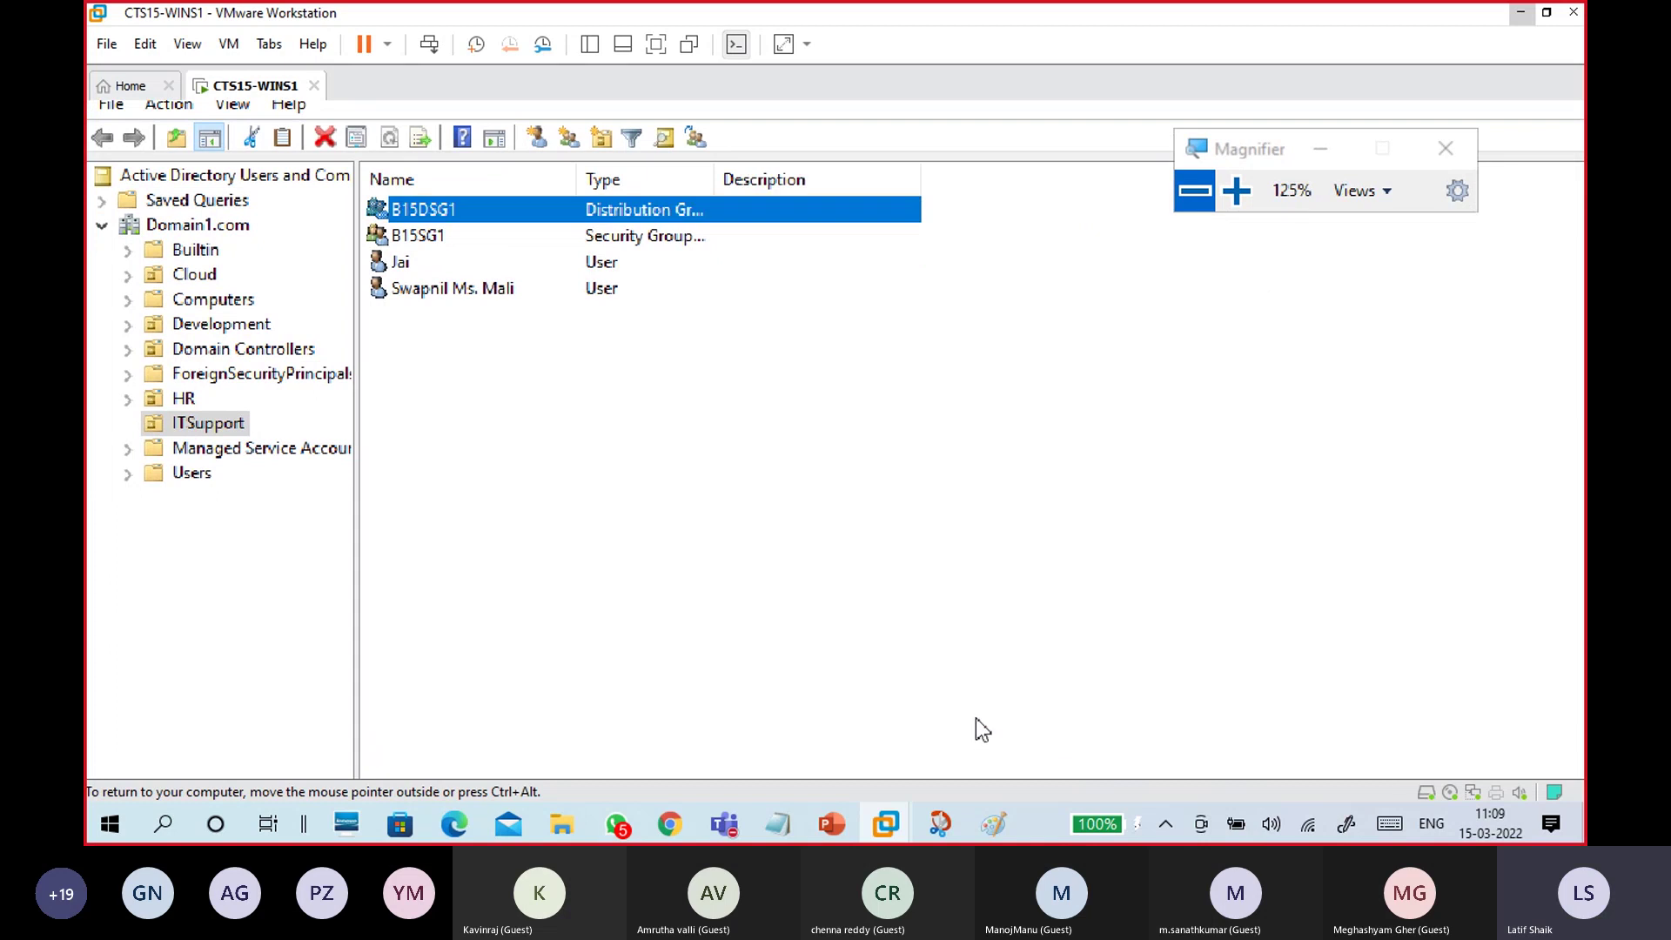
- Widen the Type column to read the types of the B15DSG1 and B15SG1 groups
{"action": "left_click", "coordinate": [655, 455]}
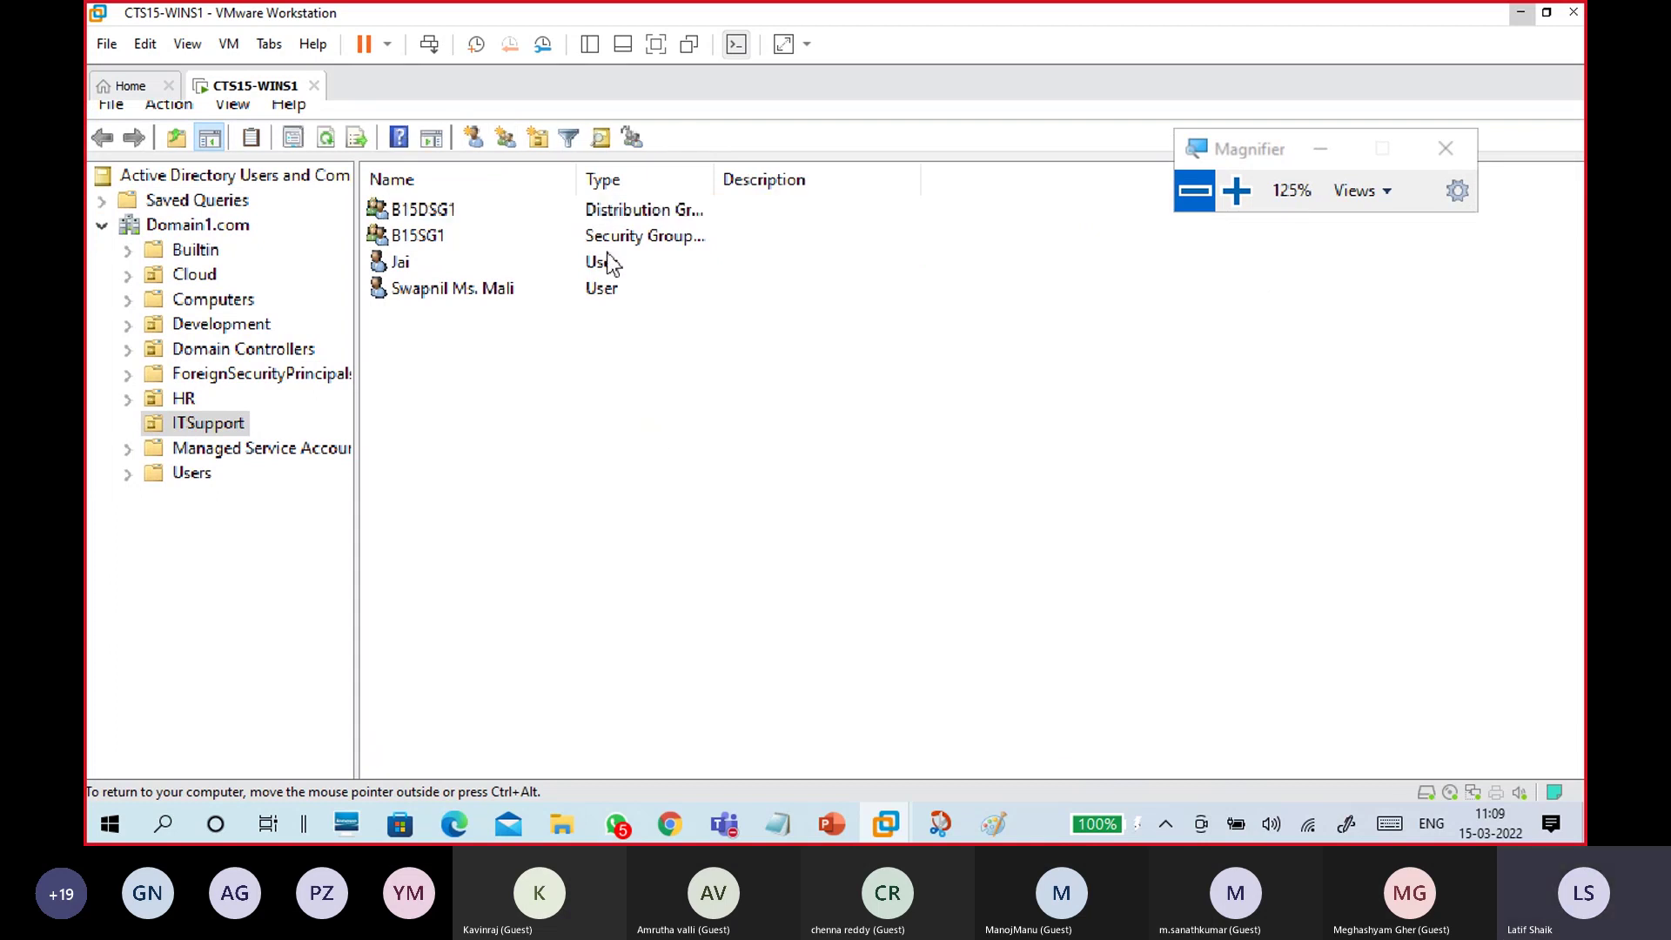
{"action": "left_click", "coordinate": [615, 210]}
{"action": "left_click", "coordinate": [644, 237]}
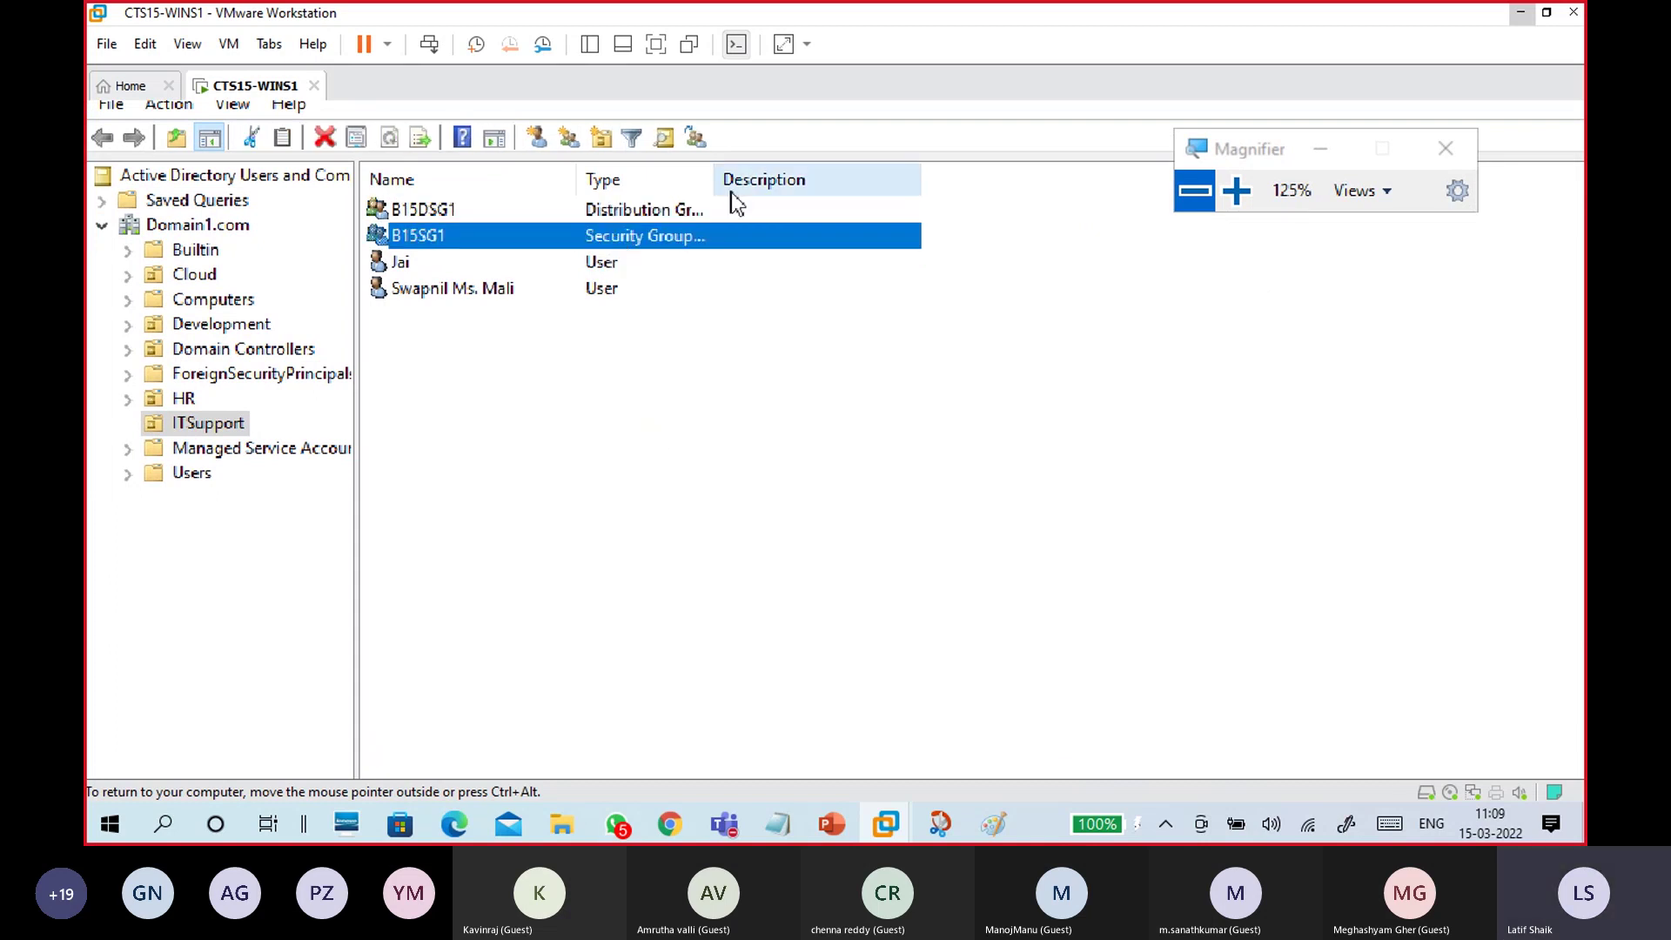
{"action": "left_click_drag", "start_coordinate": [714, 181], "coordinate": [762, 183]}
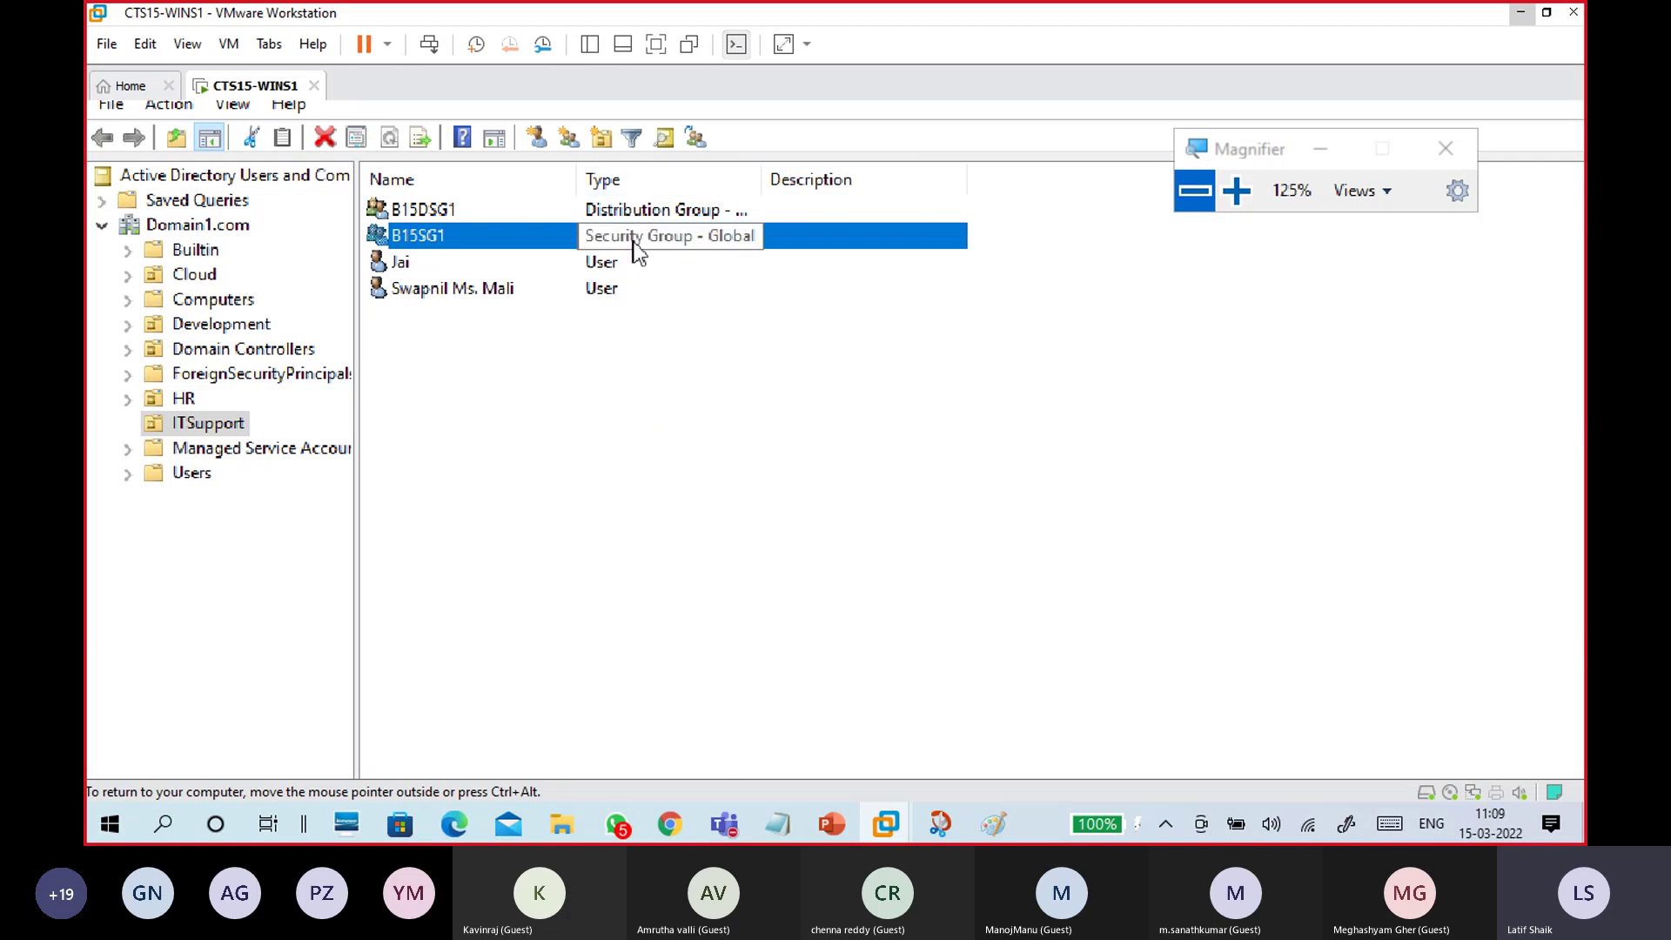
- Change the scope of the B15SG1 security group to Universal and apply it
{"action": "double_click", "coordinate": [447, 233]}
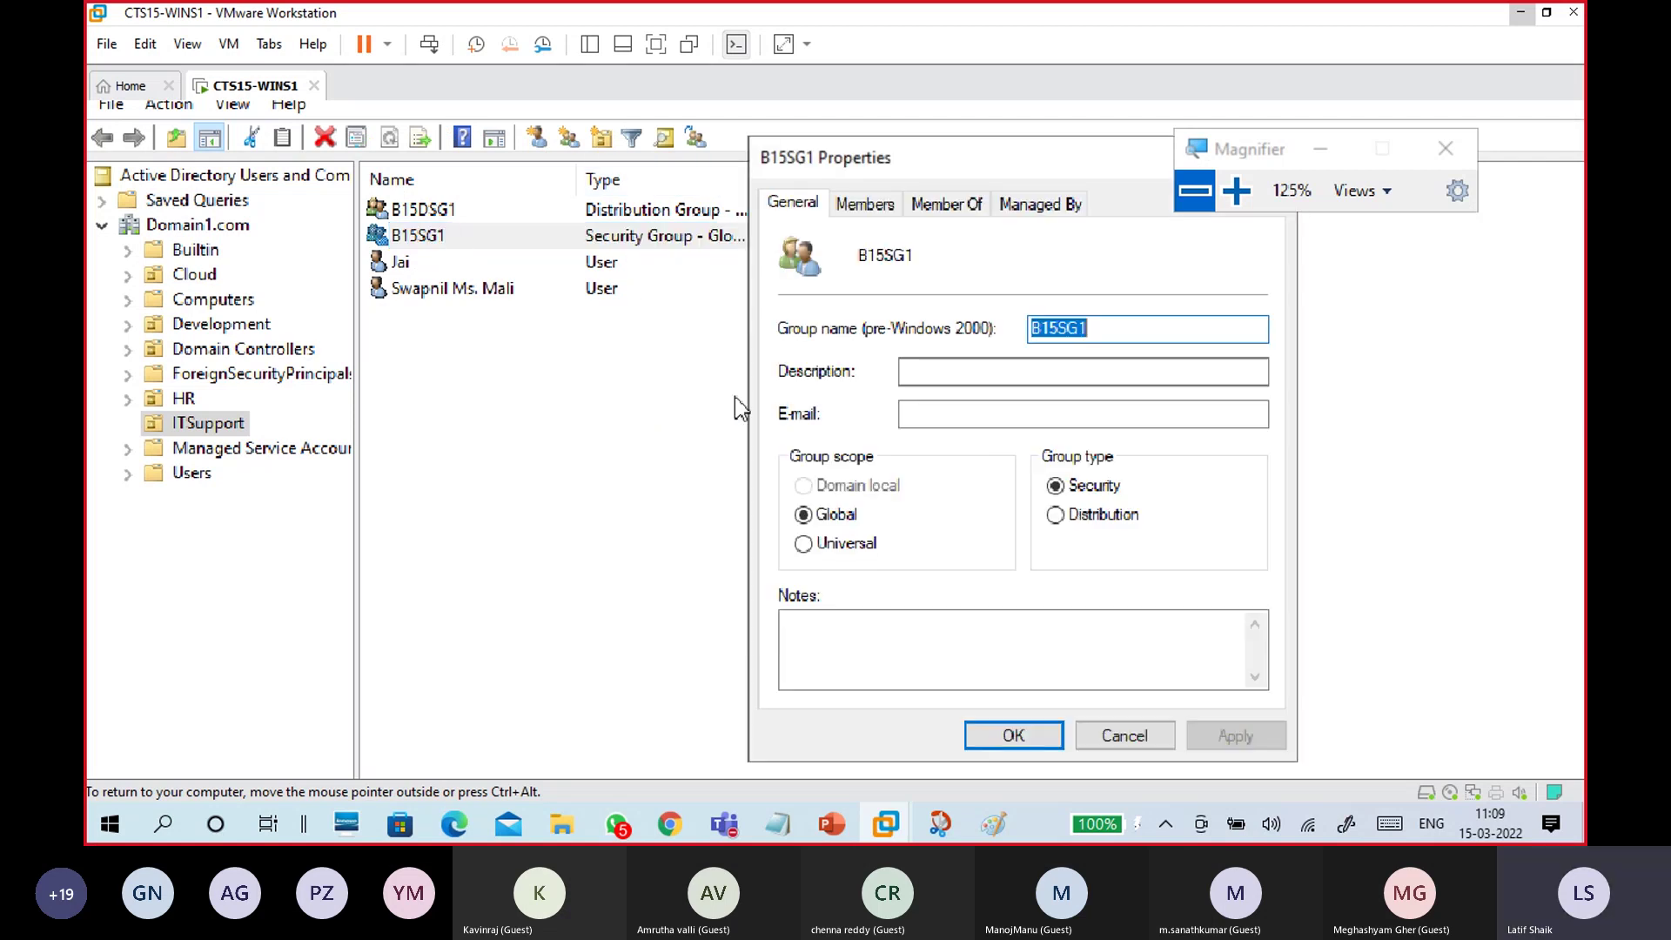
{"action": "left_click", "coordinate": [841, 515]}
{"action": "left_click", "coordinate": [846, 543]}
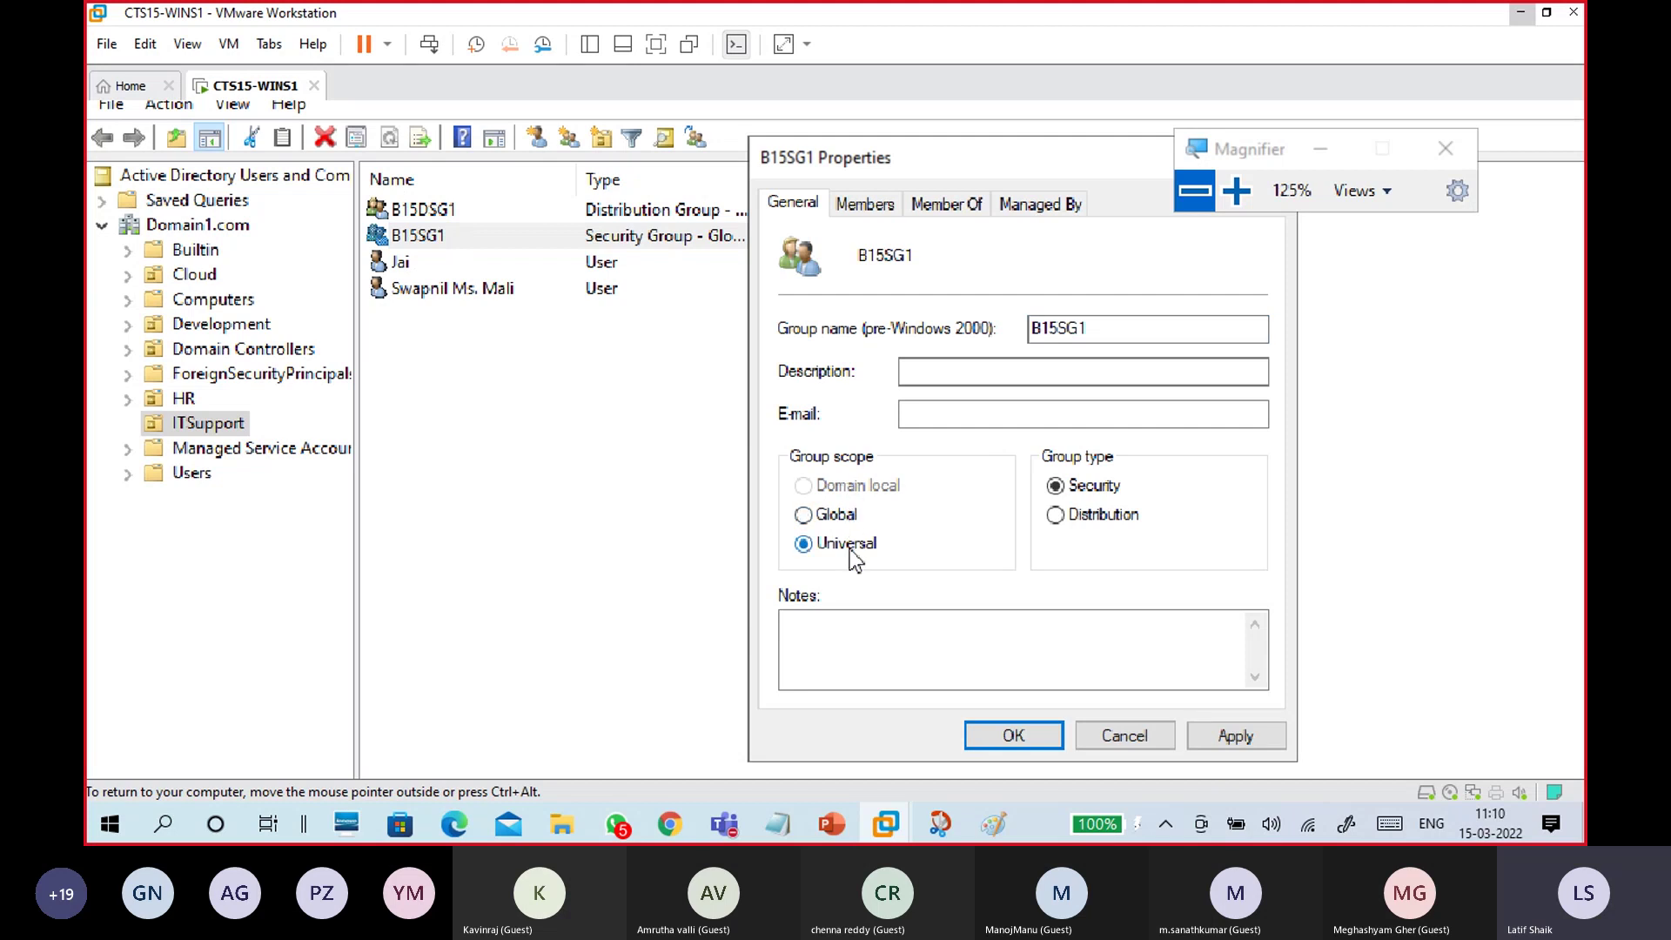
{"action": "left_click", "coordinate": [1233, 736]}
- Change the scope of the B15SG1 security group to Domain local and apply it
{"action": "left_click", "coordinate": [857, 486]}
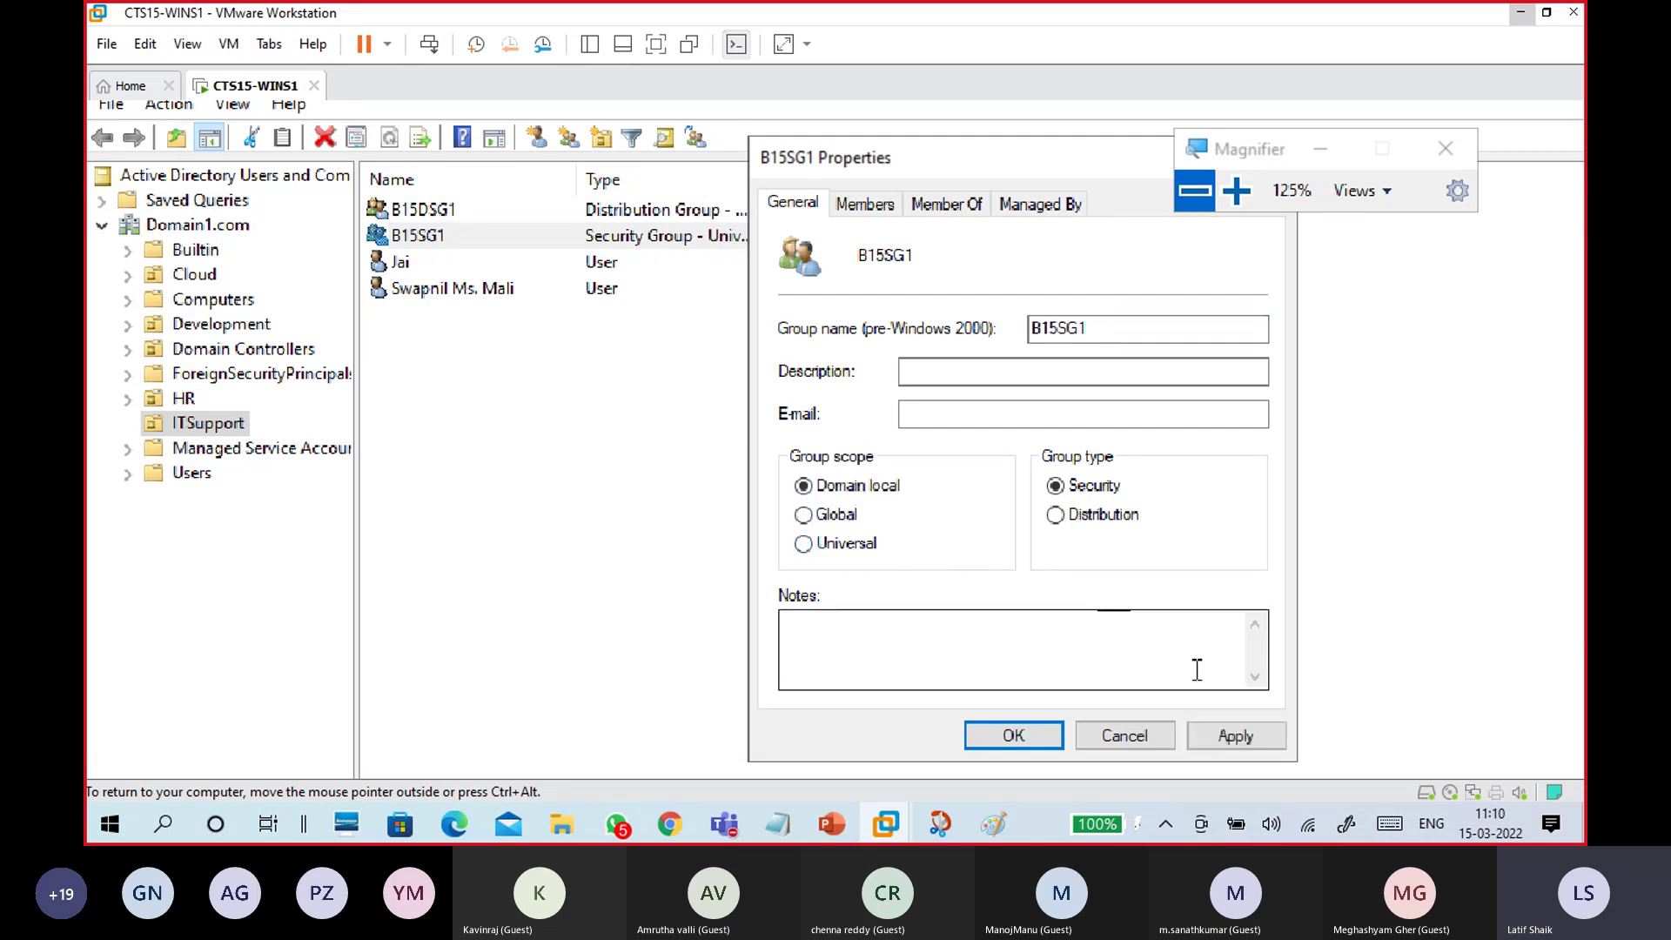
{"action": "left_click", "coordinate": [1229, 738]}
{"action": "left_click", "coordinate": [1029, 737]}
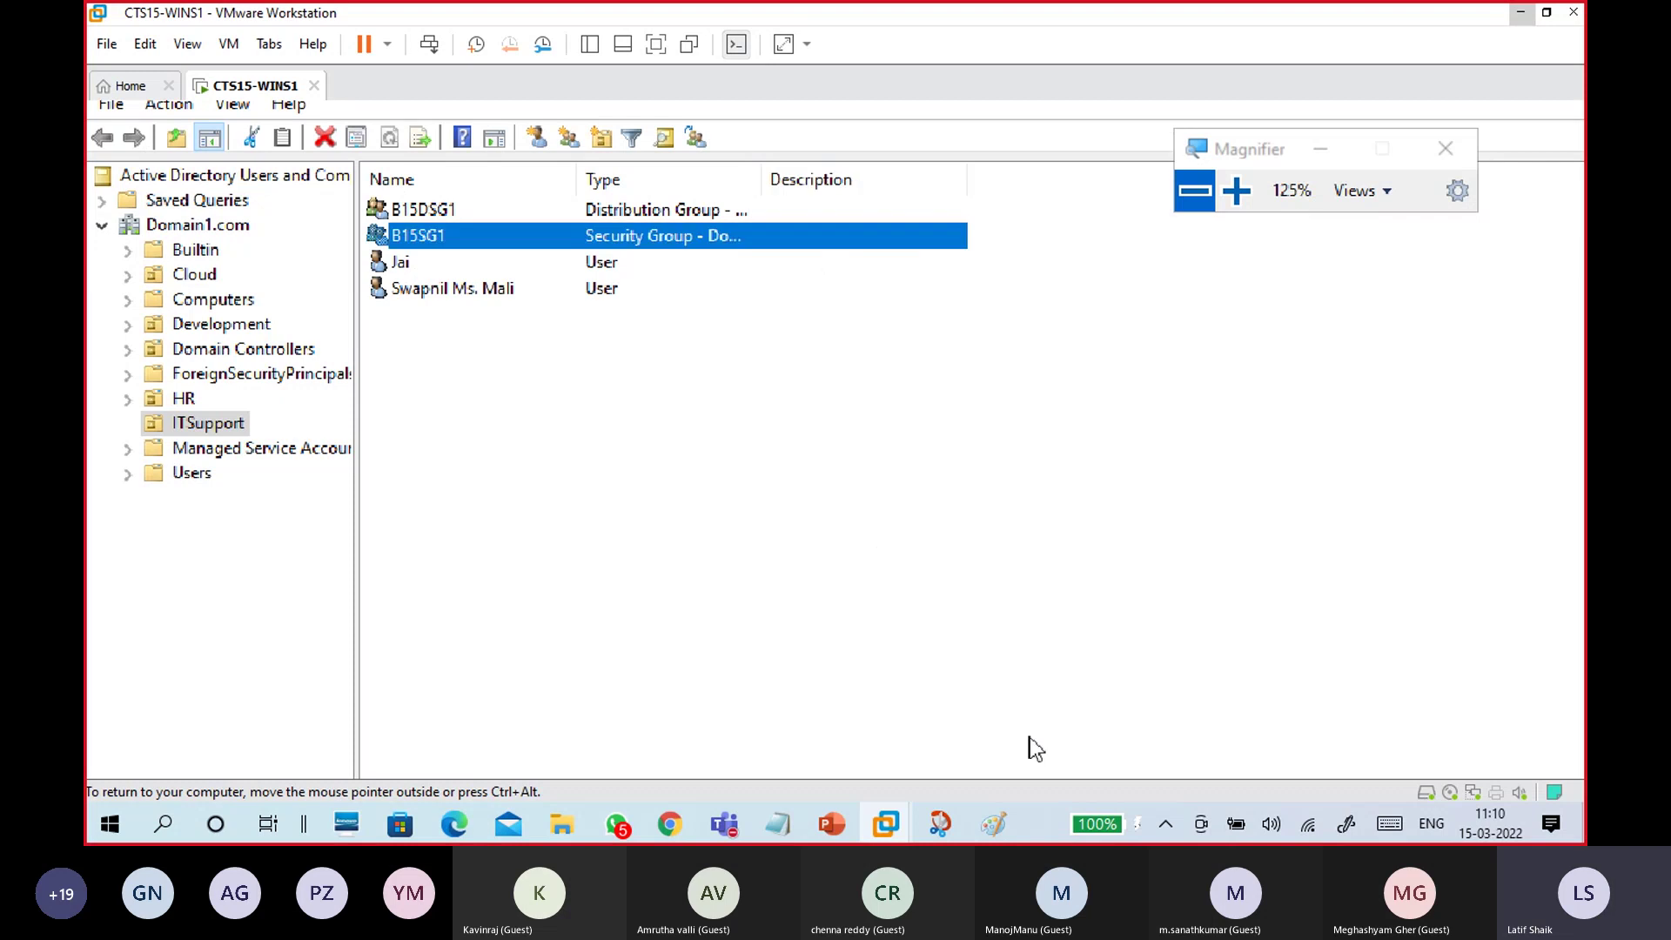
{"action": "left_click", "coordinate": [682, 526]}
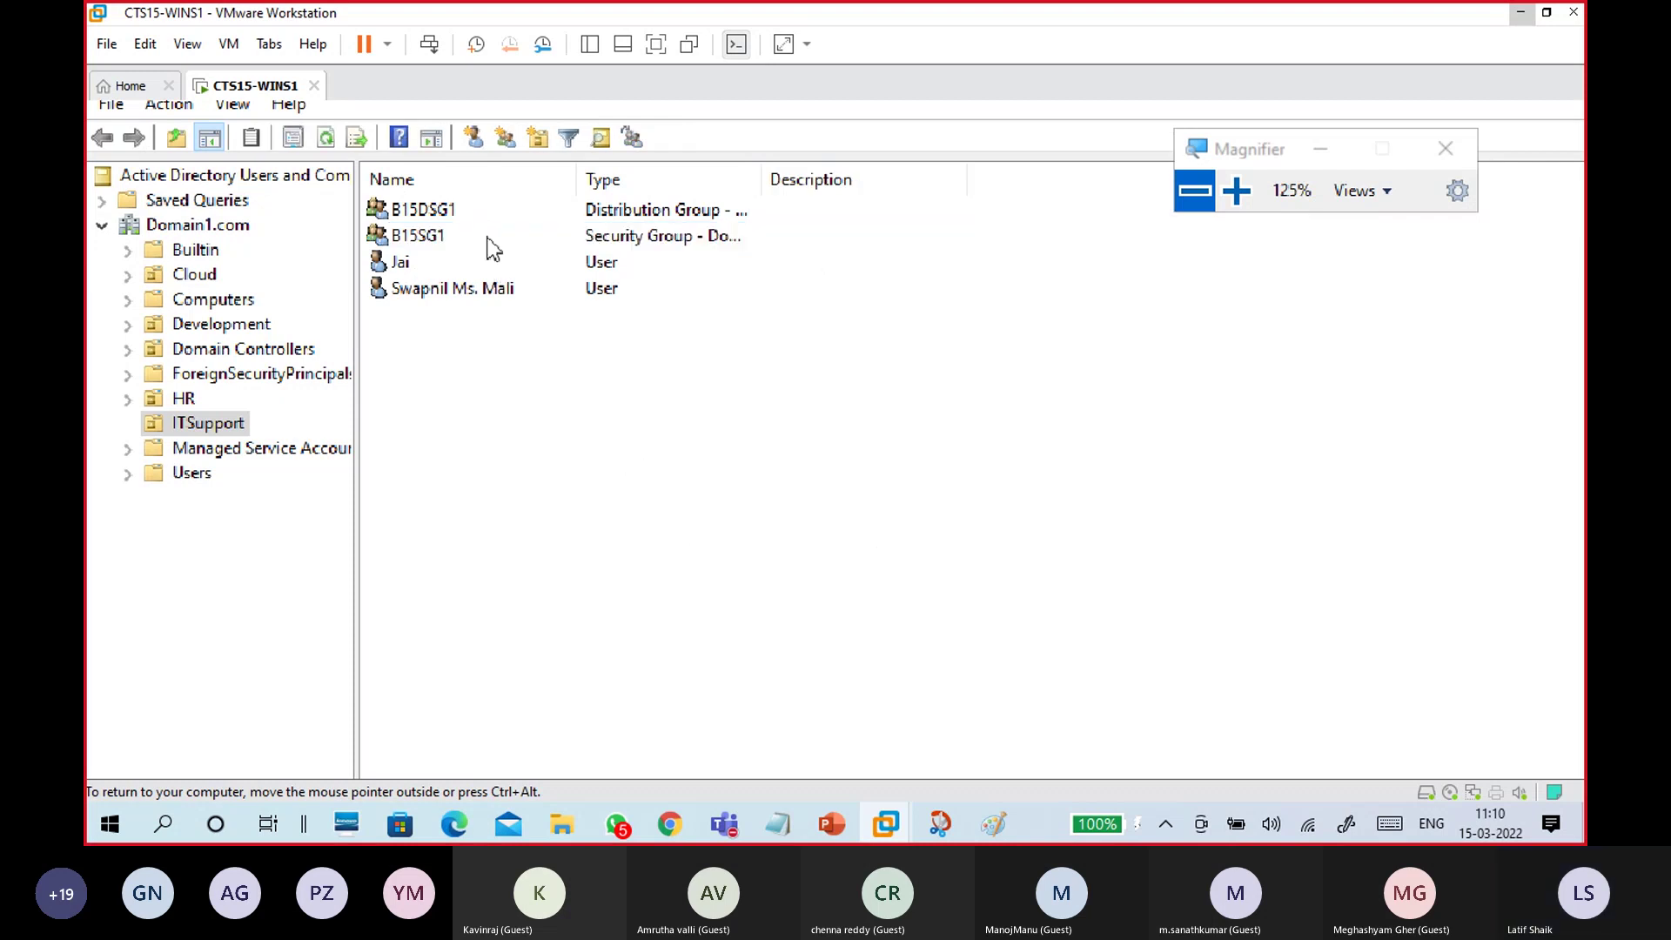
- Review the members, parent groups and manager of the B15DSG1 distribution group, and refresh the ITSupport list
{"action": "left_click", "coordinate": [484, 238]}
{"action": "left_click", "coordinate": [490, 213]}
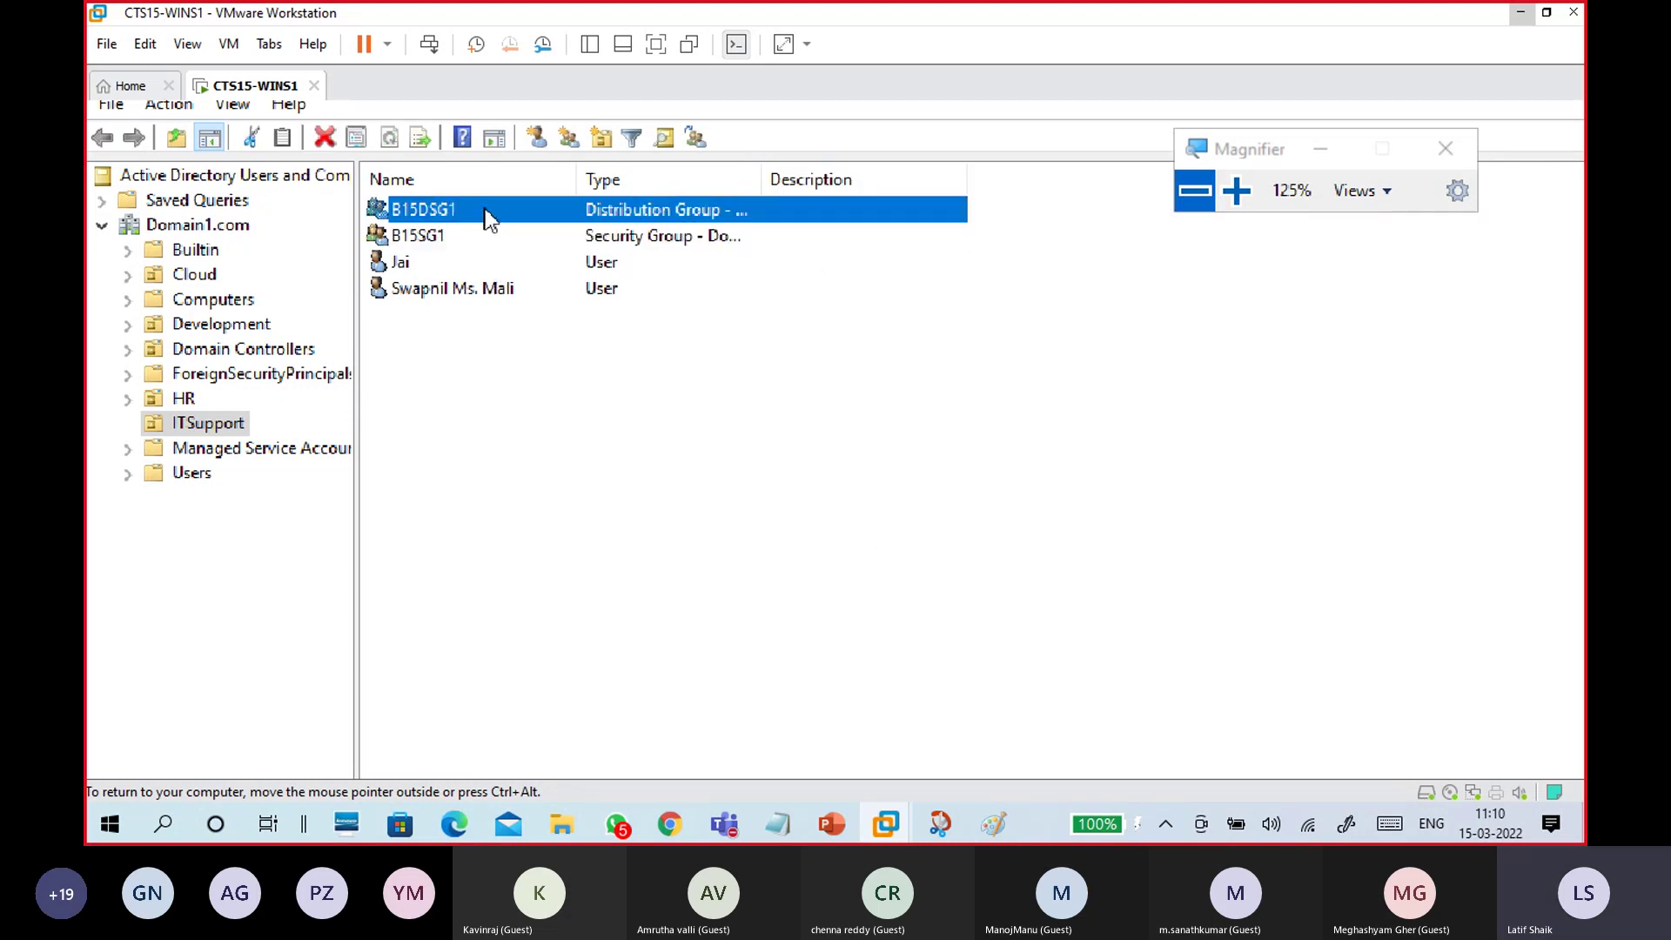
{"action": "left_click", "coordinate": [484, 224]}
{"action": "left_click", "coordinate": [483, 216]}
{"action": "double_click", "coordinate": [463, 216]}
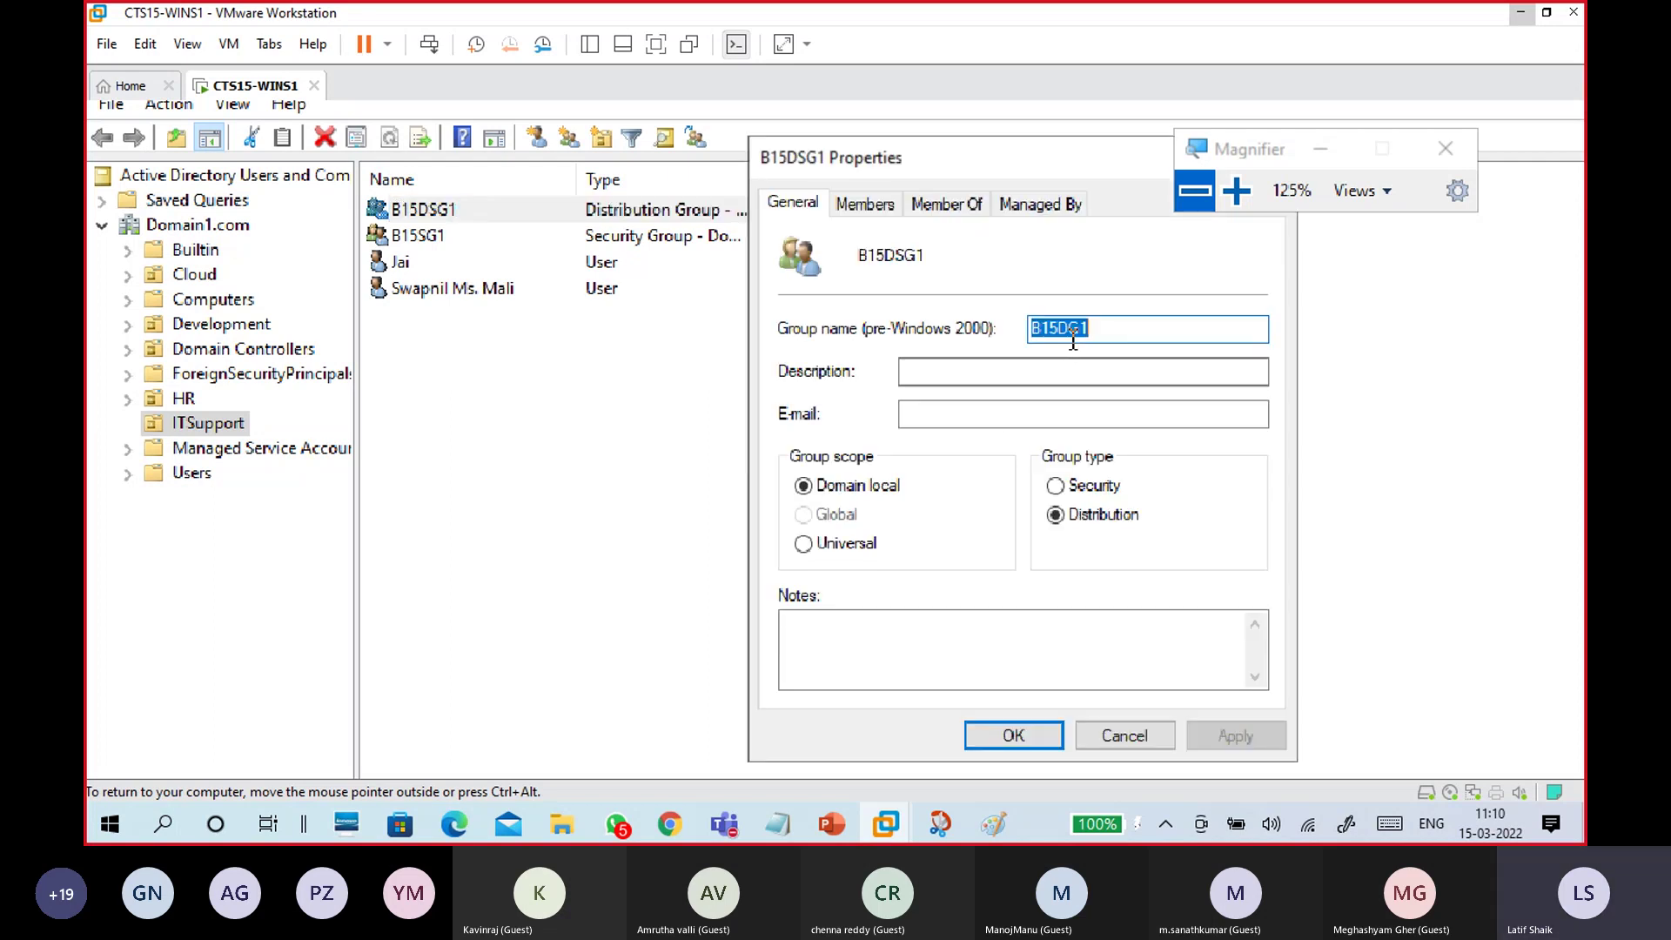
{"action": "left_click", "coordinate": [876, 200]}
{"action": "left_click", "coordinate": [935, 206]}
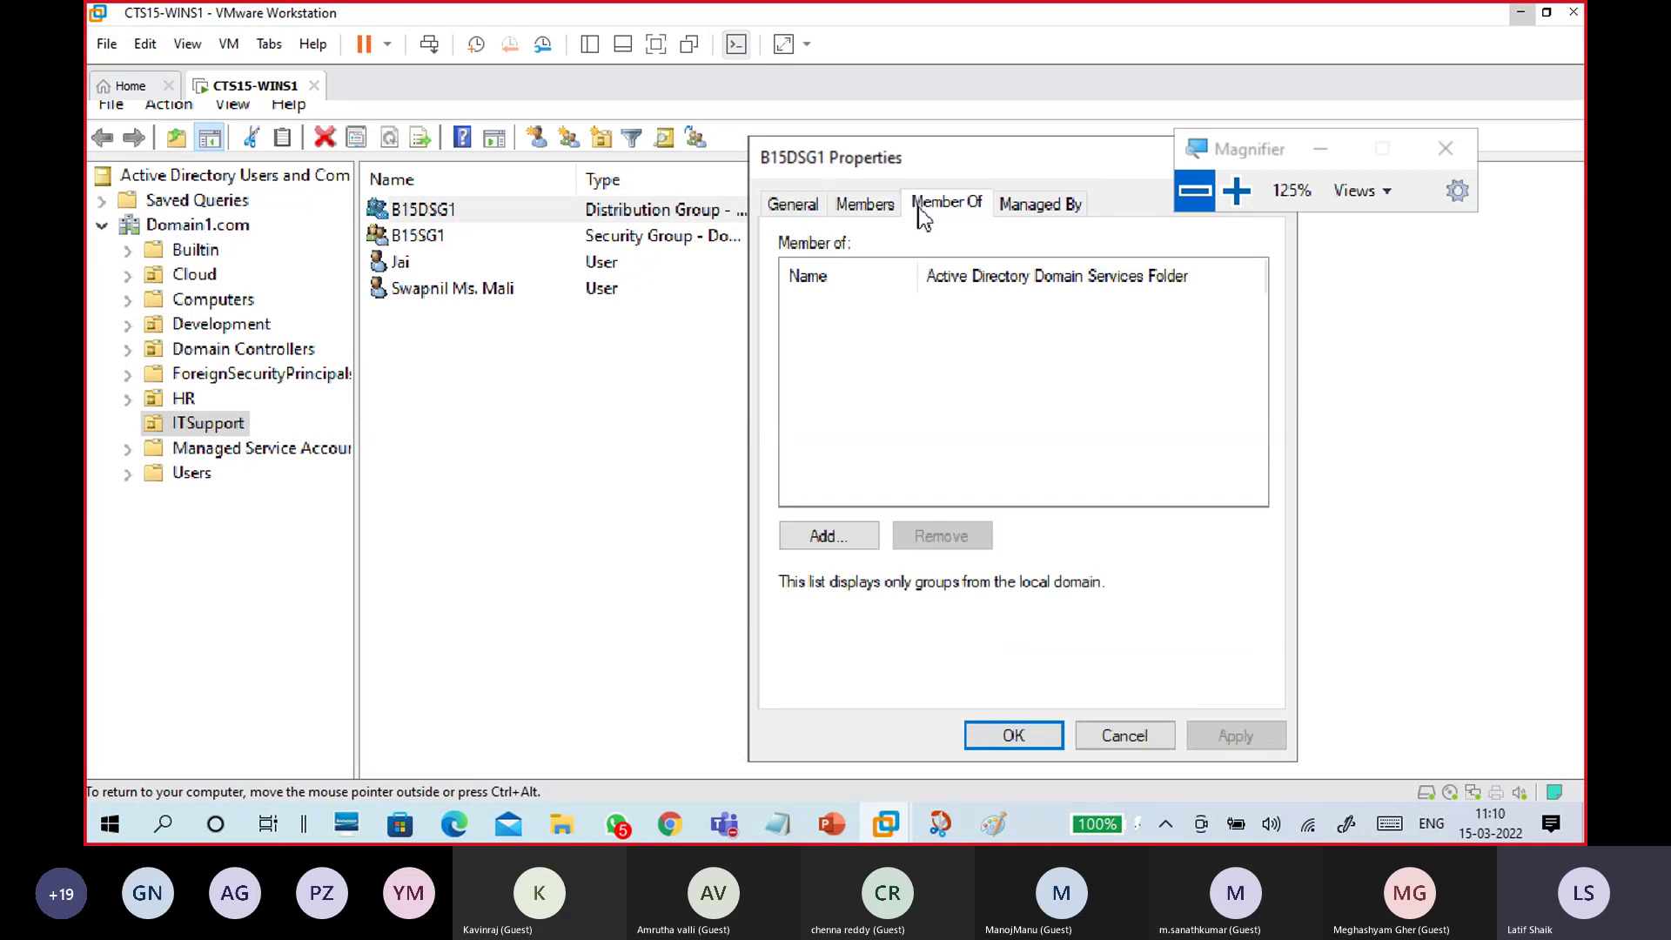
{"action": "left_click", "coordinate": [1016, 207]}
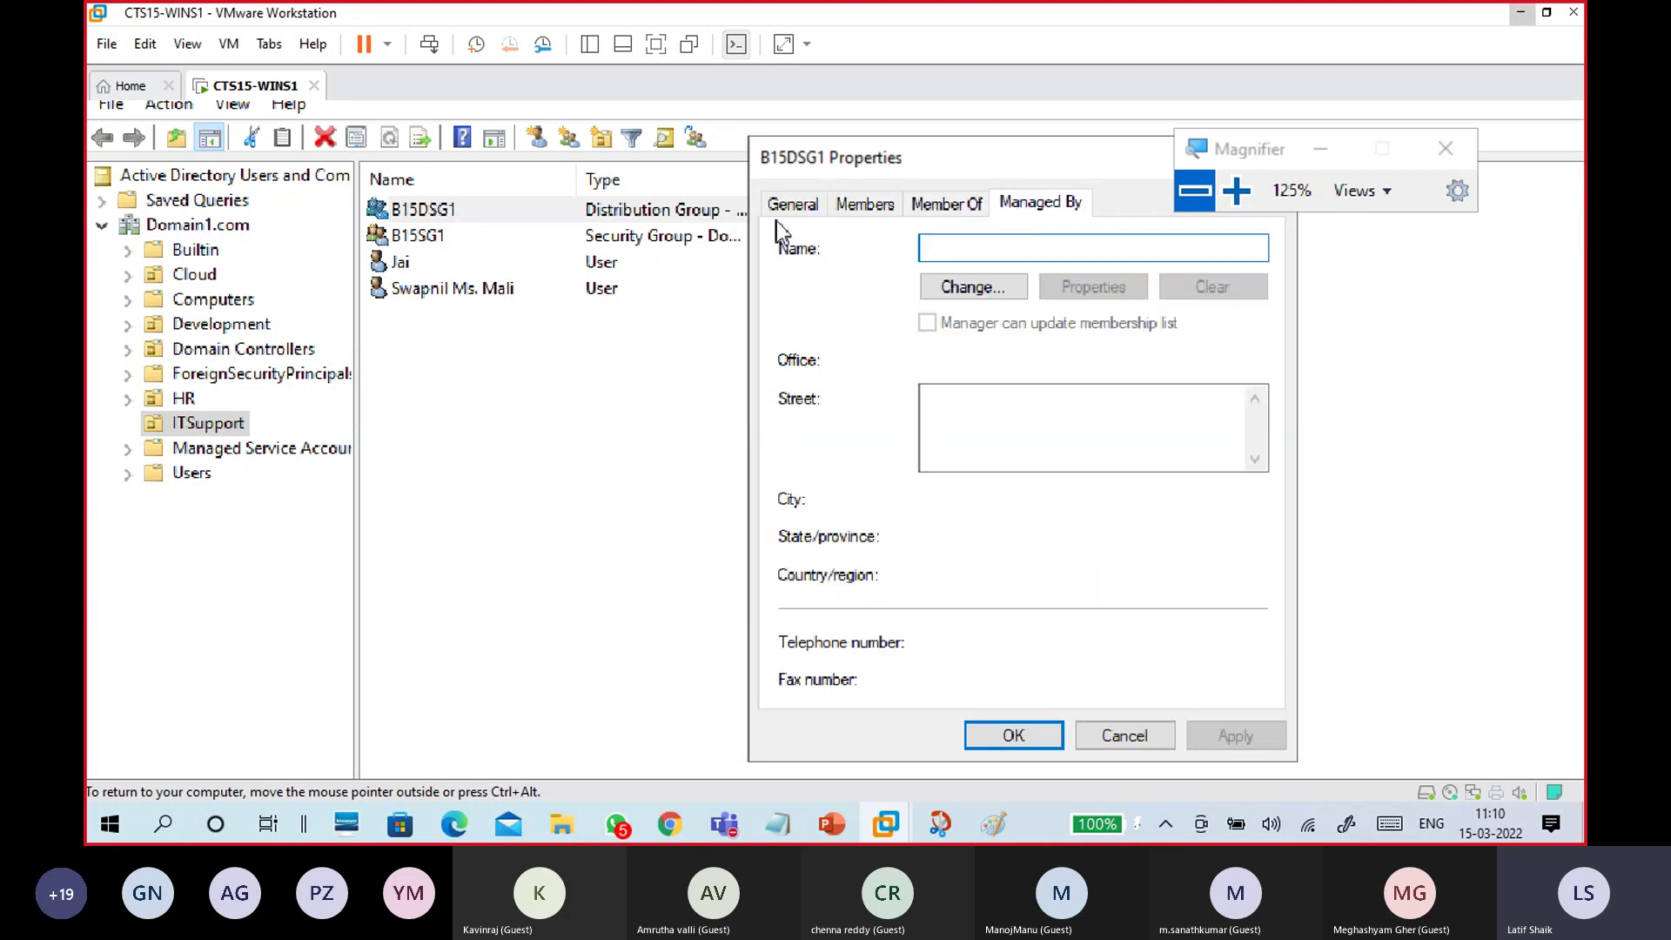
{"action": "left_click", "coordinate": [777, 213]}
{"action": "left_click", "coordinate": [1013, 735]}
{"action": "left_click", "coordinate": [544, 286]}
{"action": "left_click", "coordinate": [432, 339]}
{"action": "left_click", "coordinate": [325, 138]}
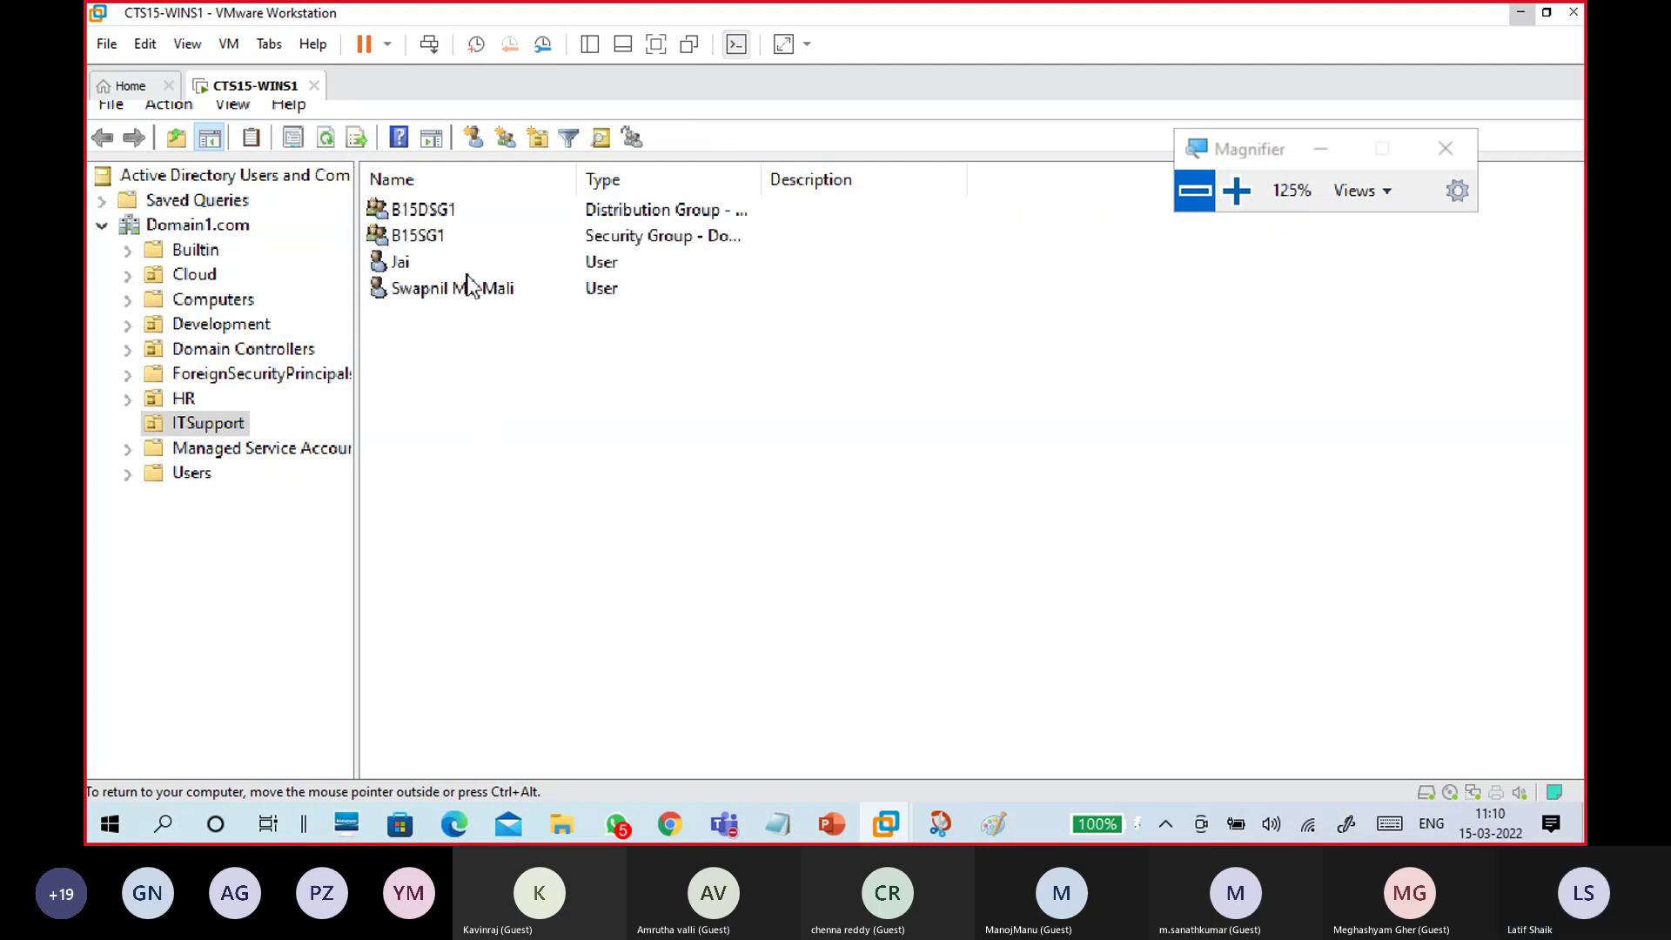
- Delete the B15DSG1 distribution group from ITSupport
{"action": "left_click", "coordinate": [451, 214]}
{"action": "right_click", "coordinate": [451, 216]}
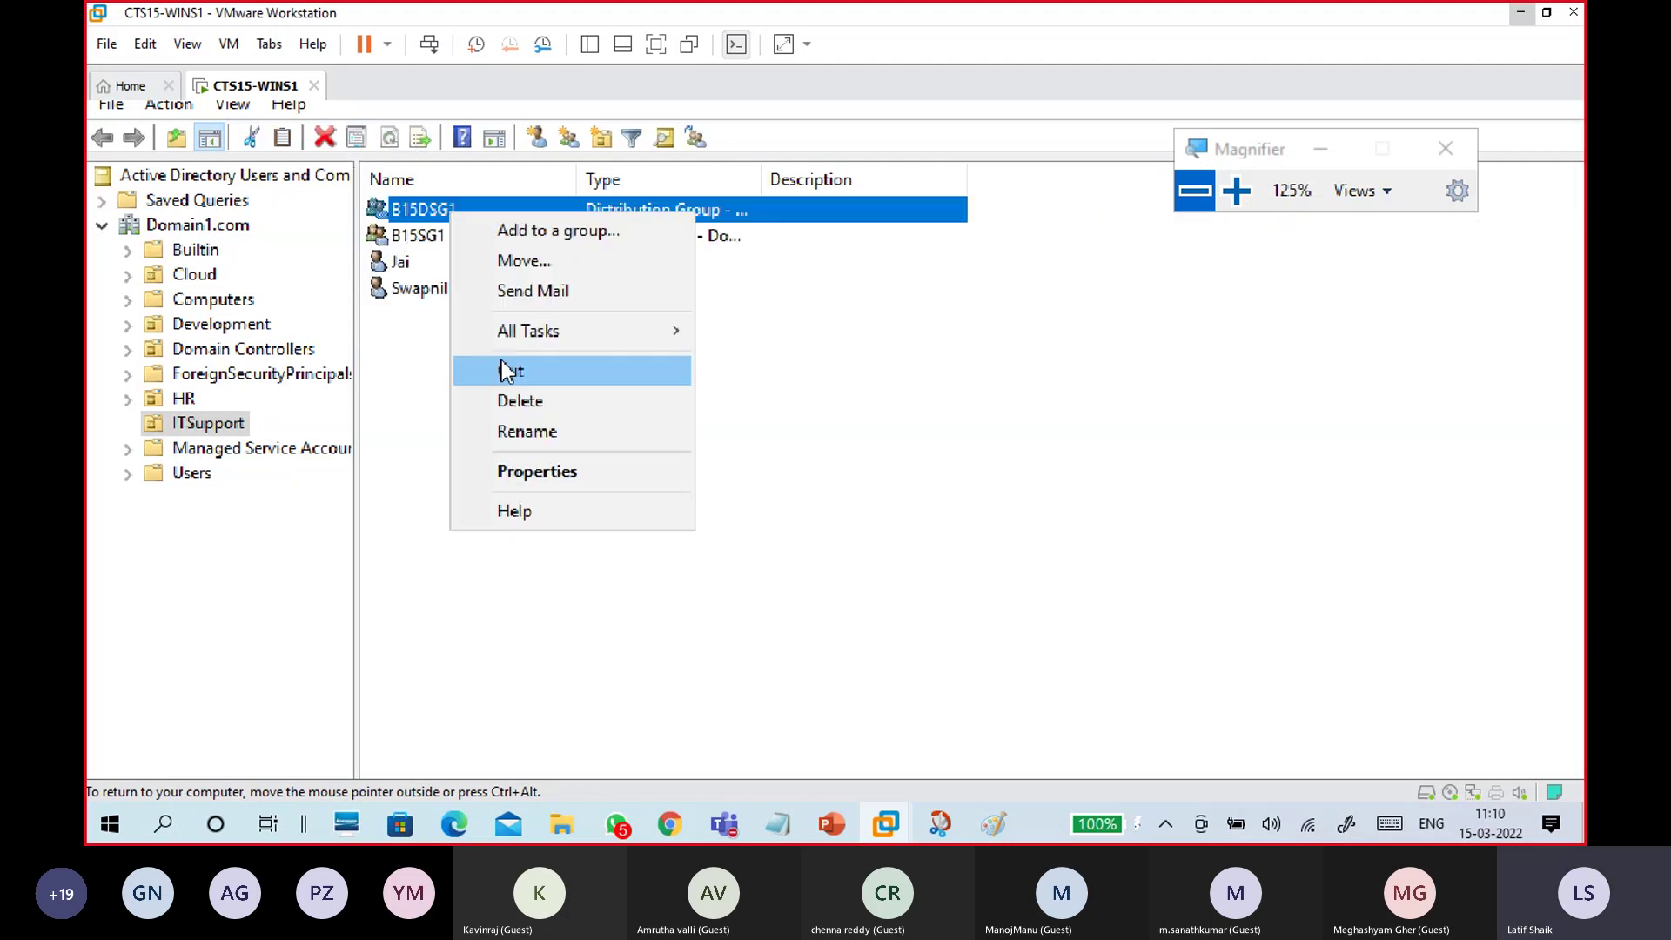
{"action": "left_click", "coordinate": [536, 409]}
{"action": "left_click", "coordinate": [1083, 564]}
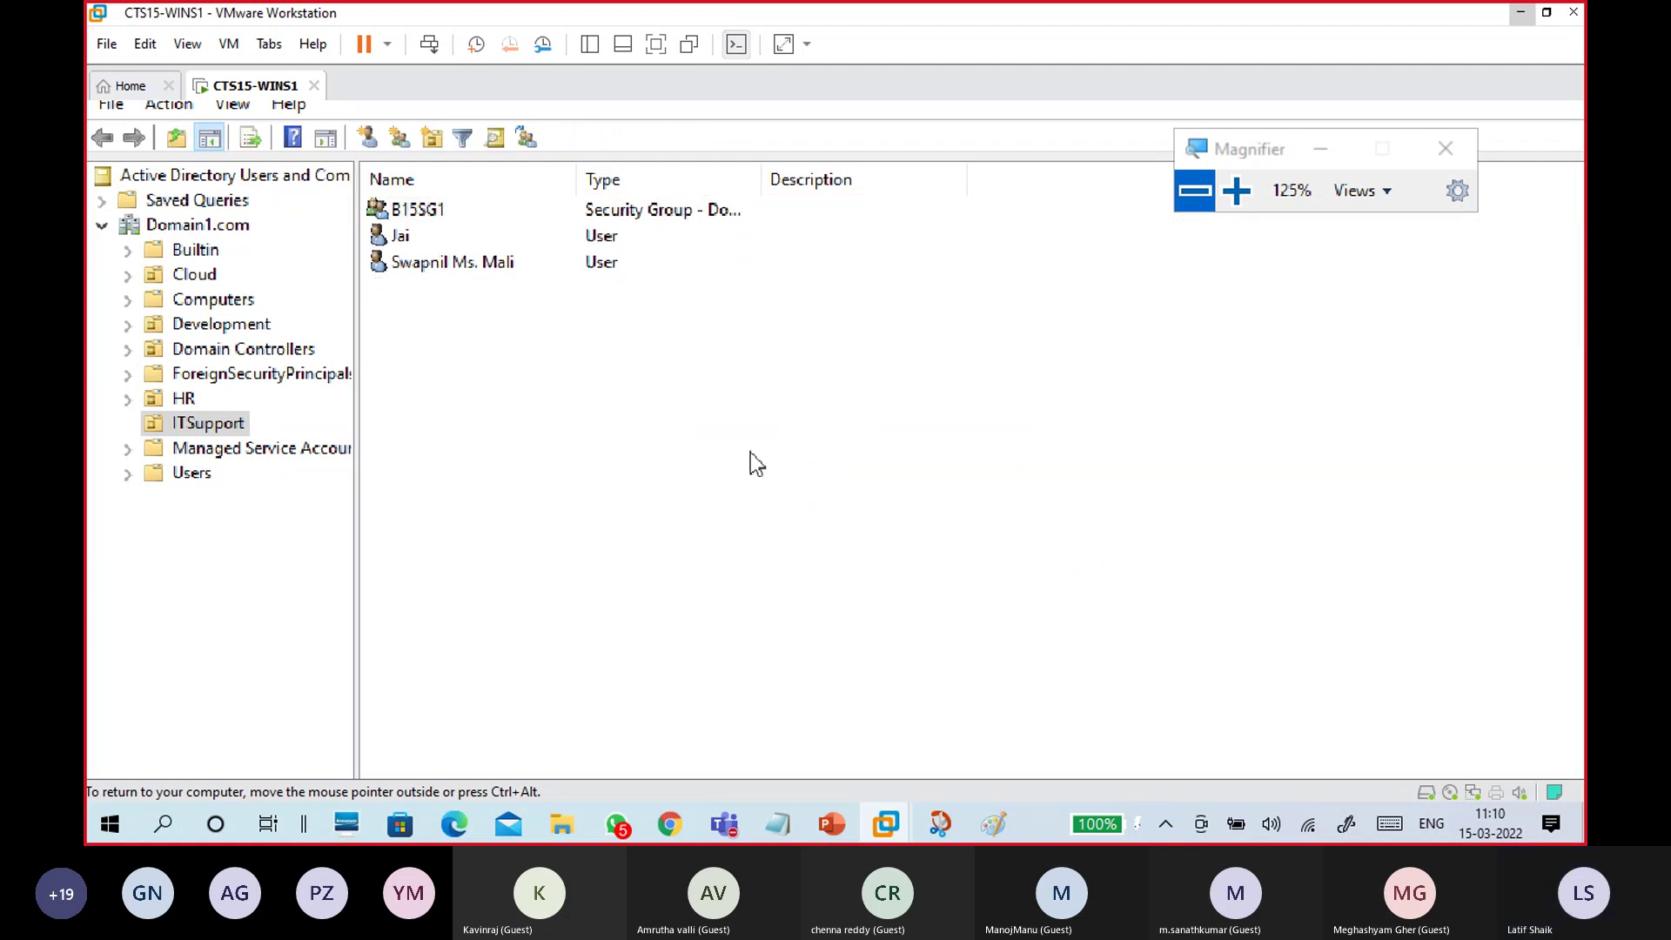
- Create a new group named B15DG1 in ITSupport with Domain local scope and Distribution type
{"action": "right_click", "coordinate": [750, 452]}
{"action": "mouse_move", "coordinate": [857, 549]}
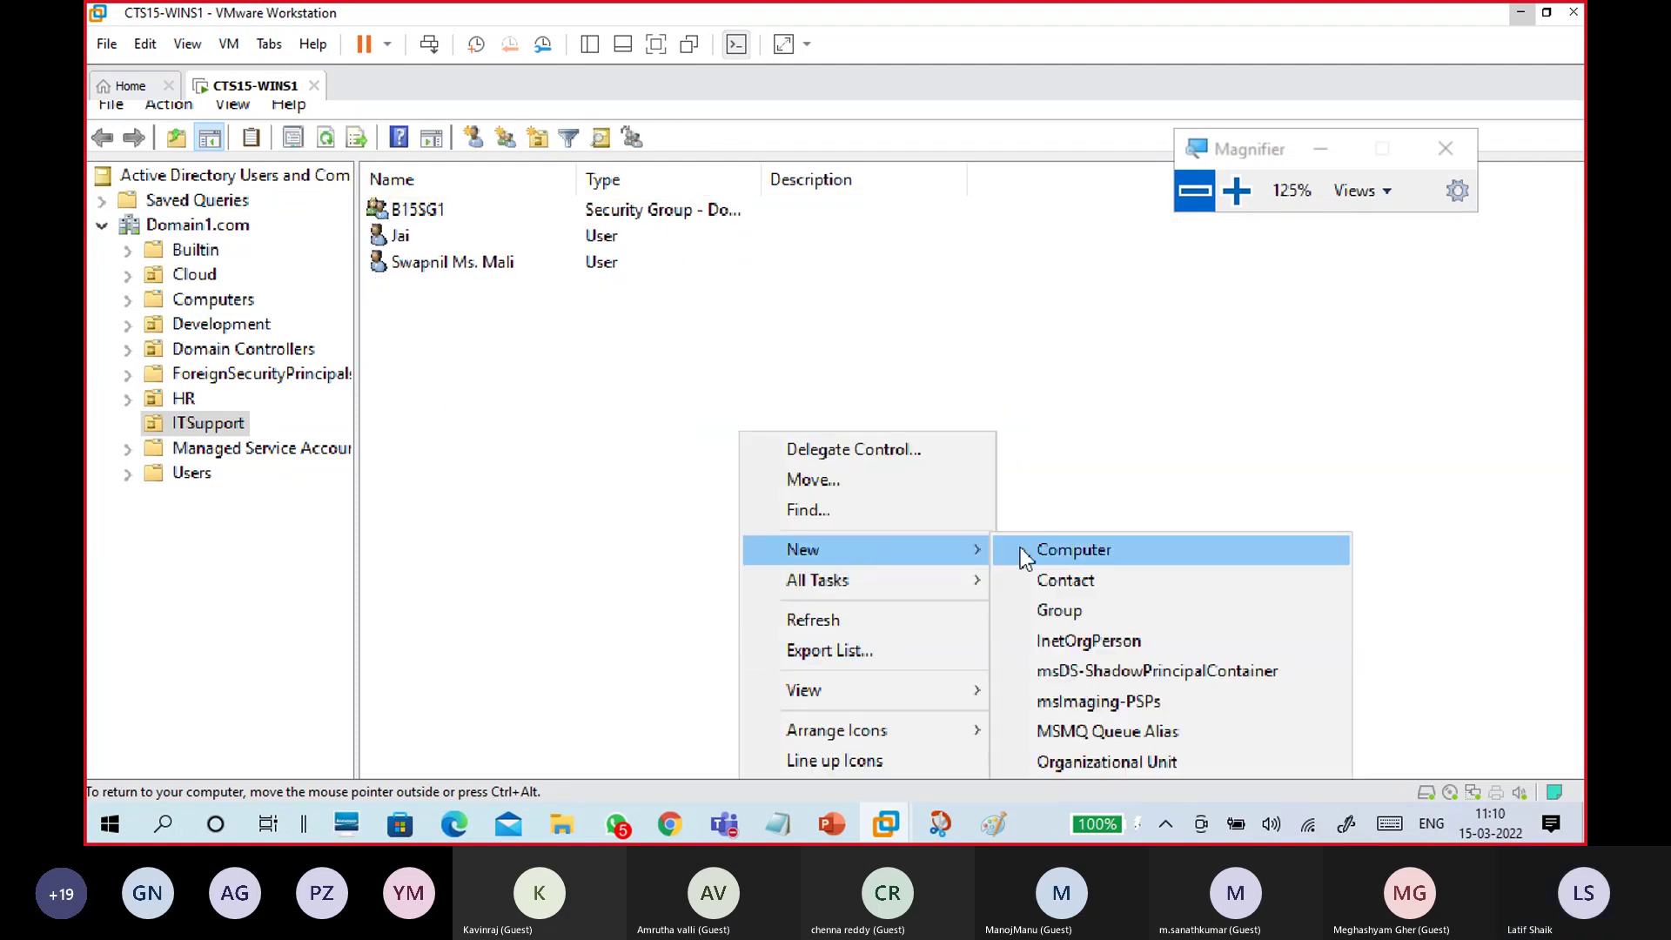
{"action": "left_click", "coordinate": [1049, 609]}
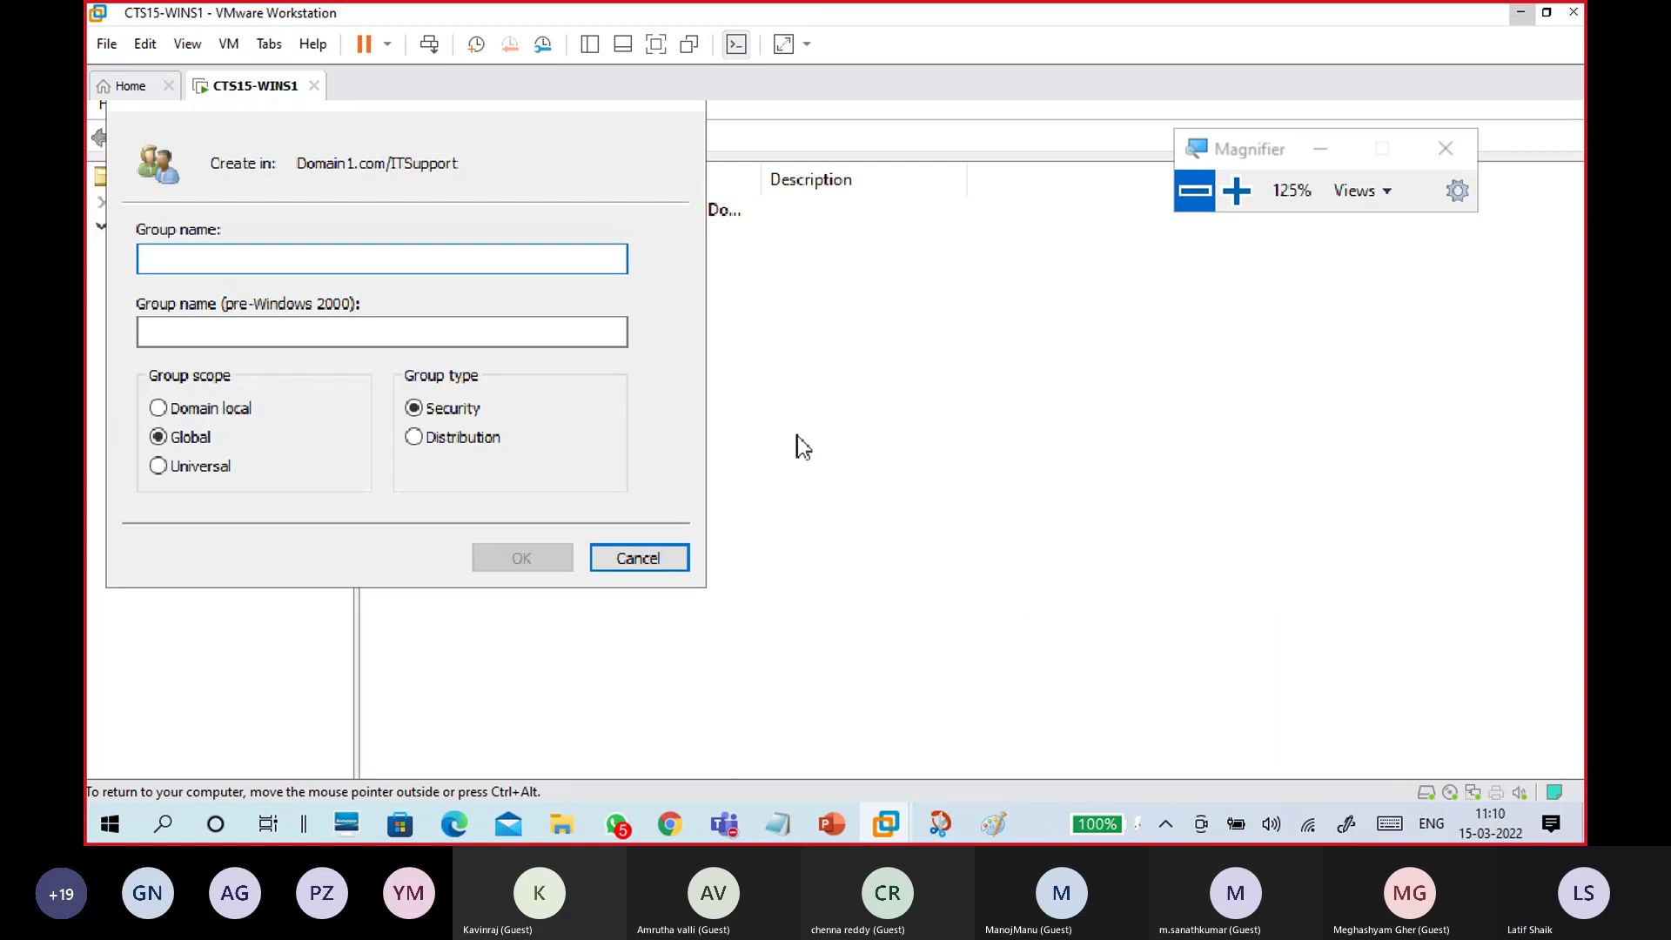
{"action": "left_click", "coordinate": [244, 411]}
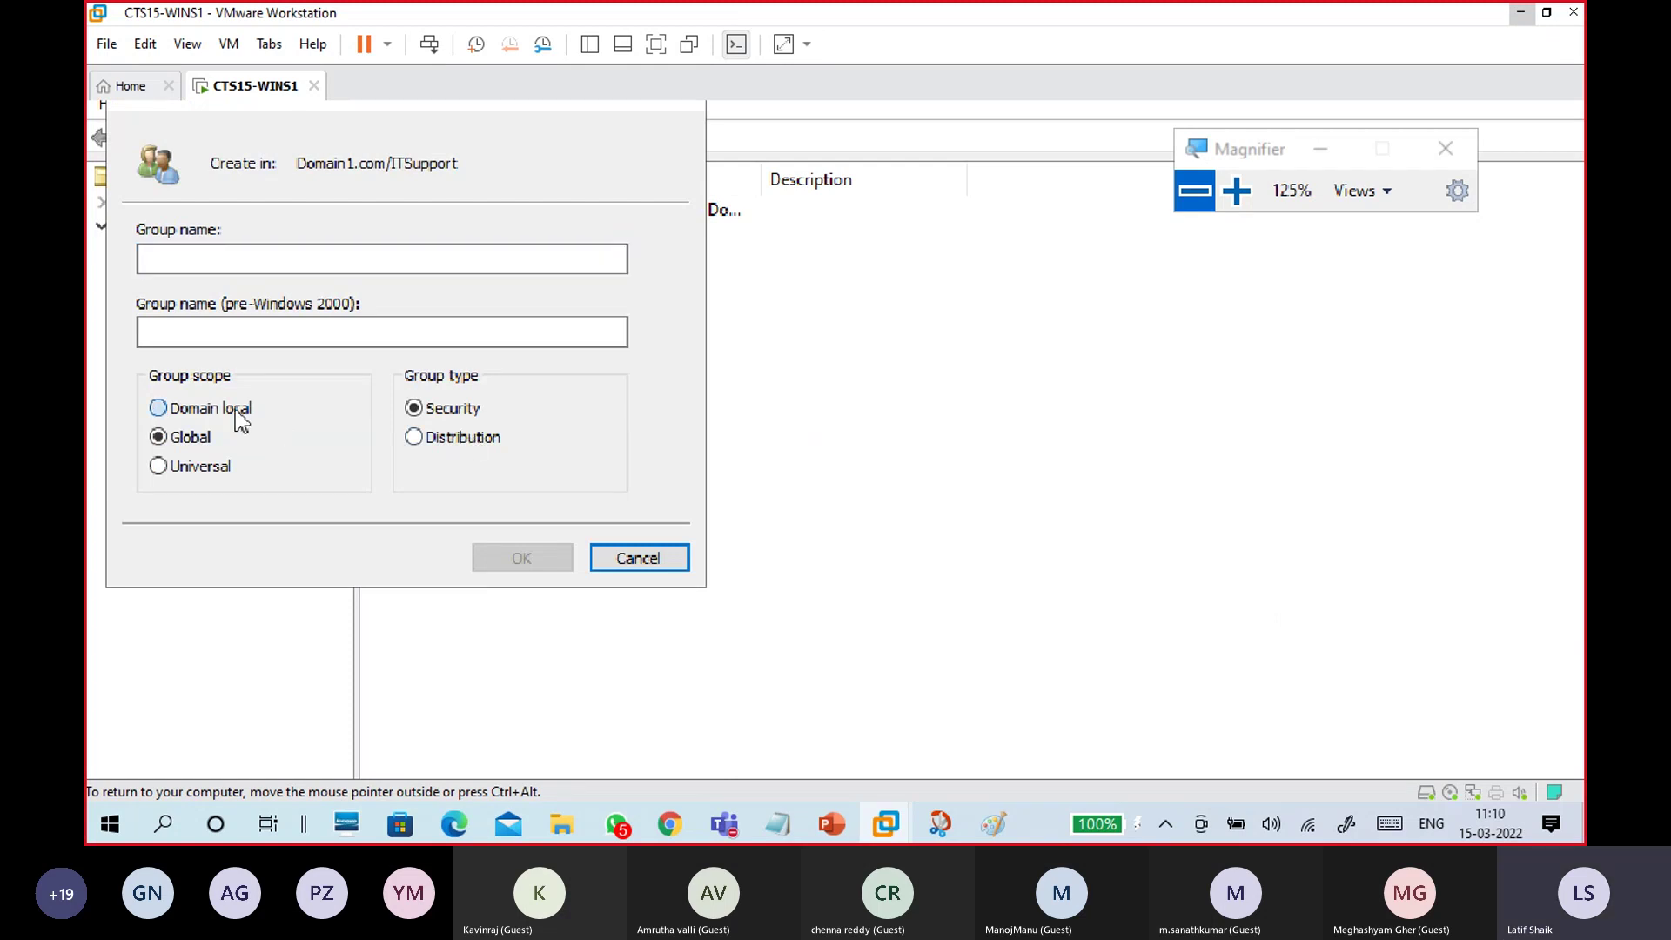
{"action": "left_click", "coordinate": [413, 436]}
{"action": "left_click", "coordinate": [338, 252]}
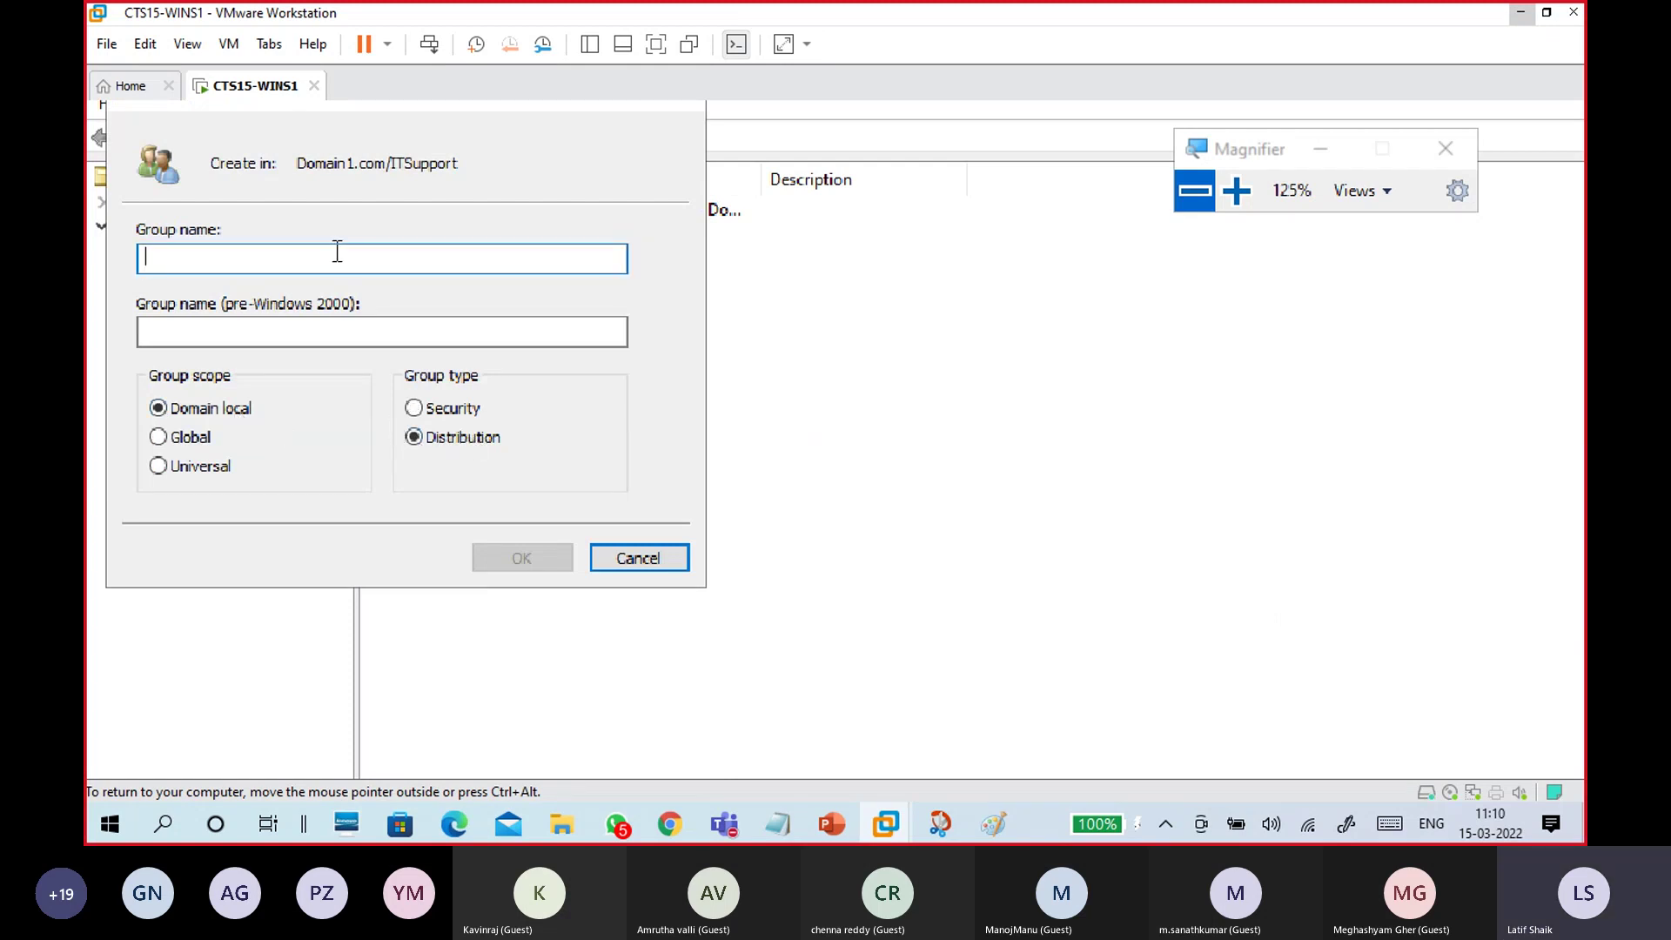
{"action": "type", "text": "B15"}
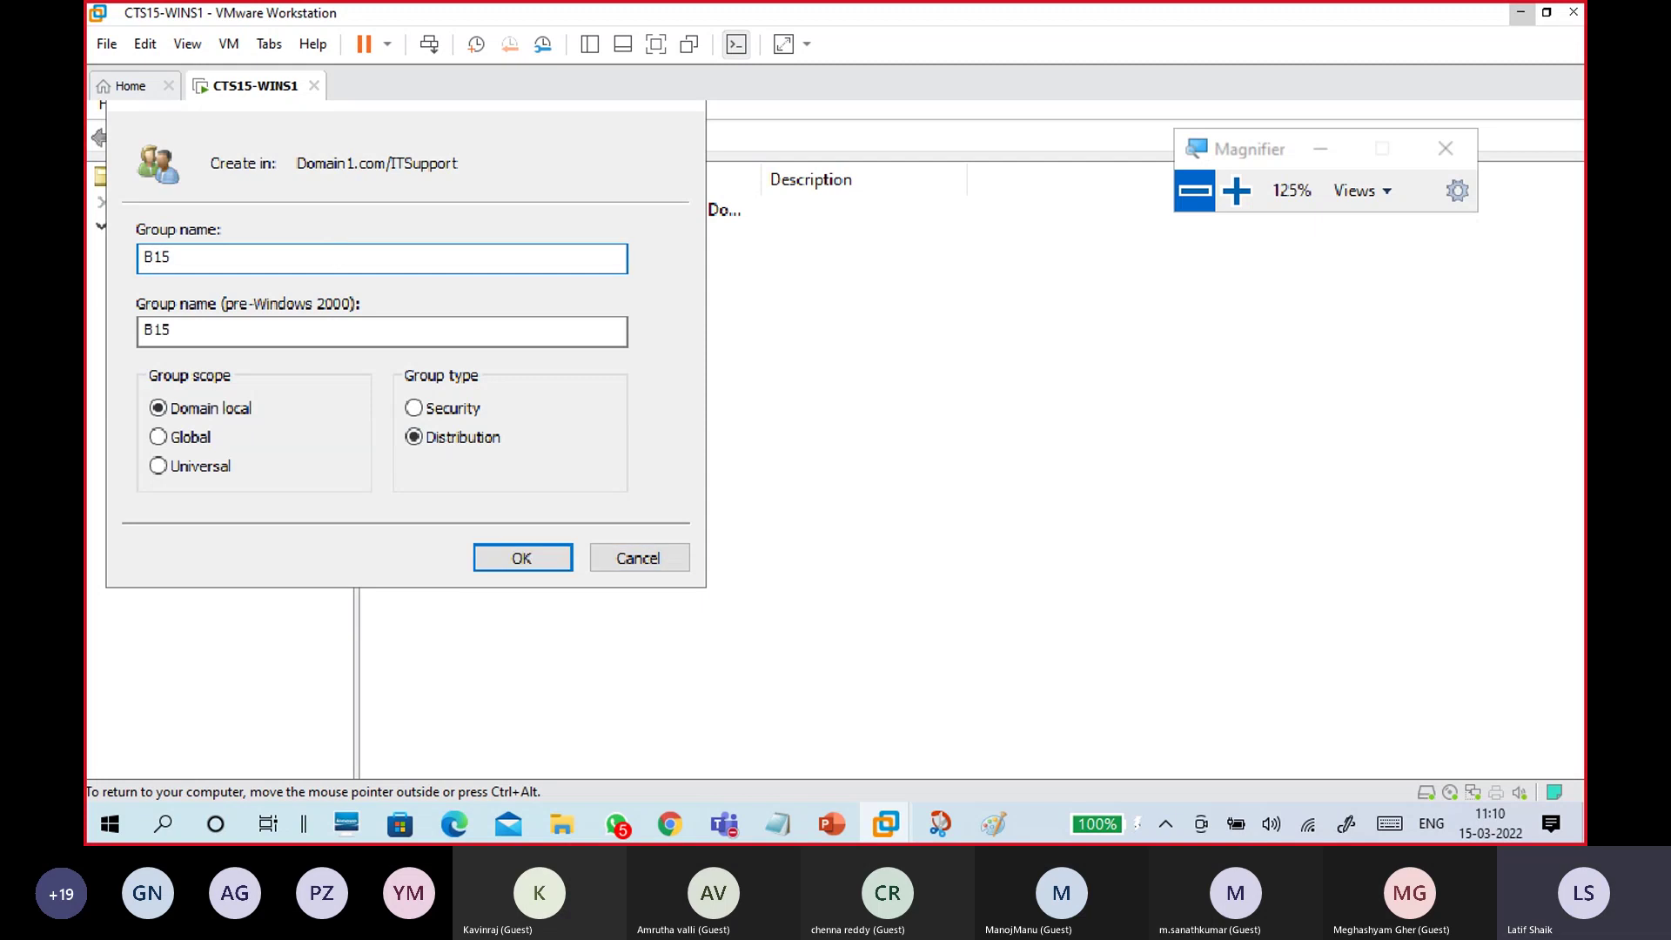
{"action": "type", "text": "DG1"}
{"action": "left_click", "coordinate": [500, 572]}
{"action": "left_click", "coordinate": [638, 445]}
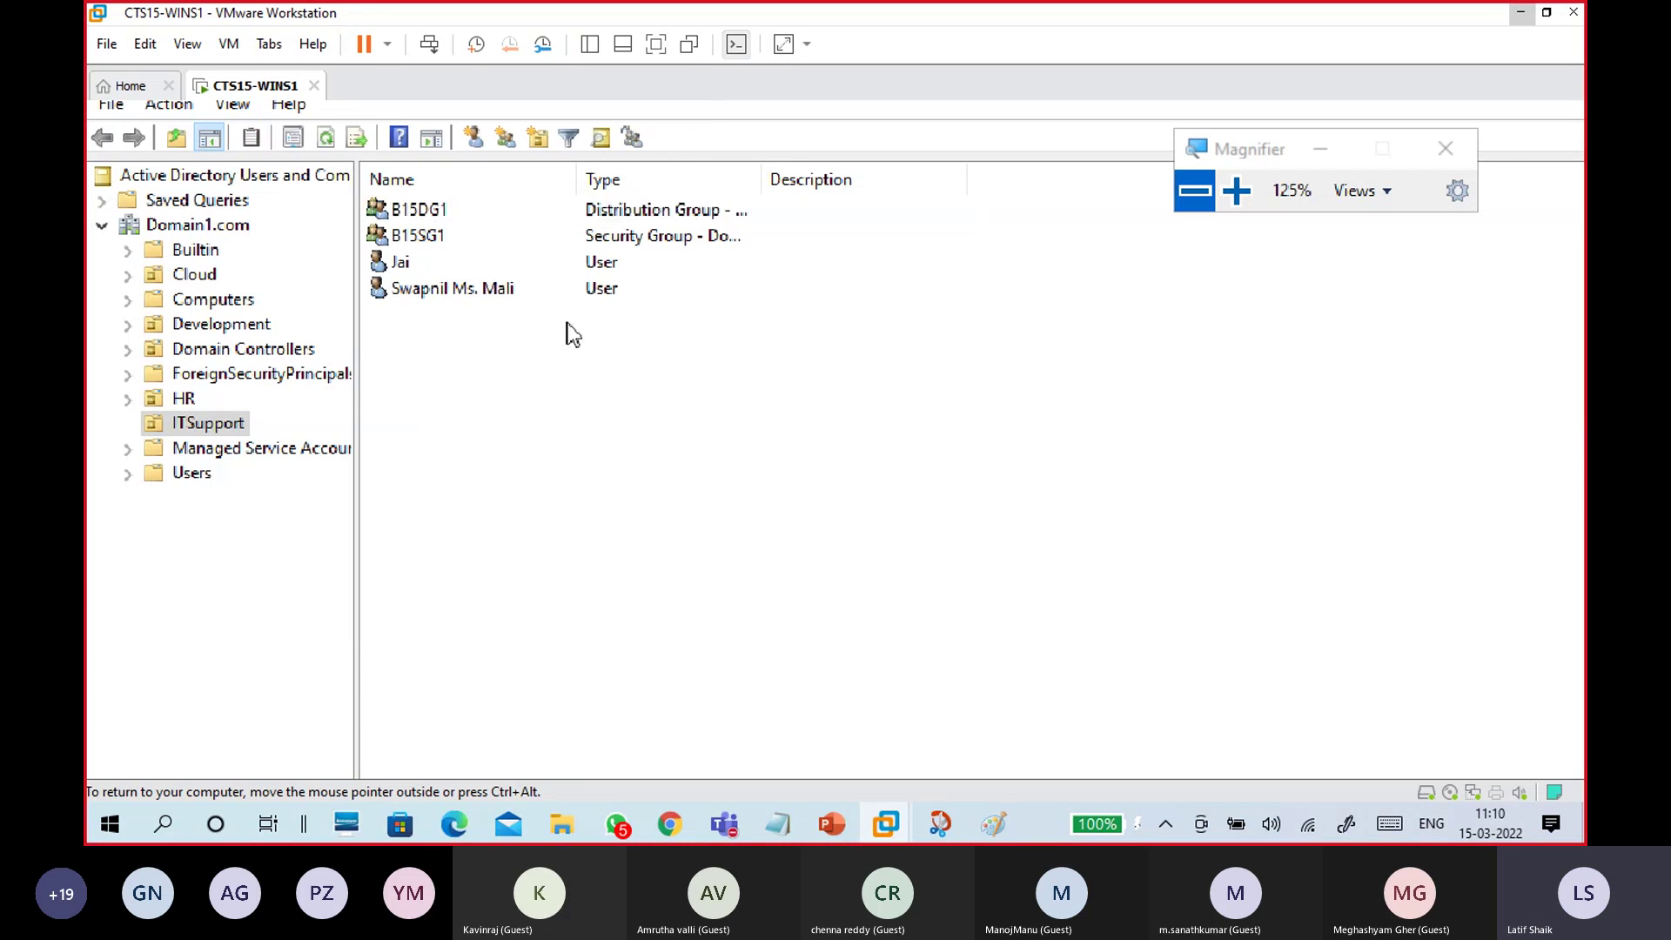
{"action": "left_click", "coordinate": [509, 216]}
{"action": "left_click", "coordinate": [510, 233]}
{"action": "left_click", "coordinate": [509, 214]}
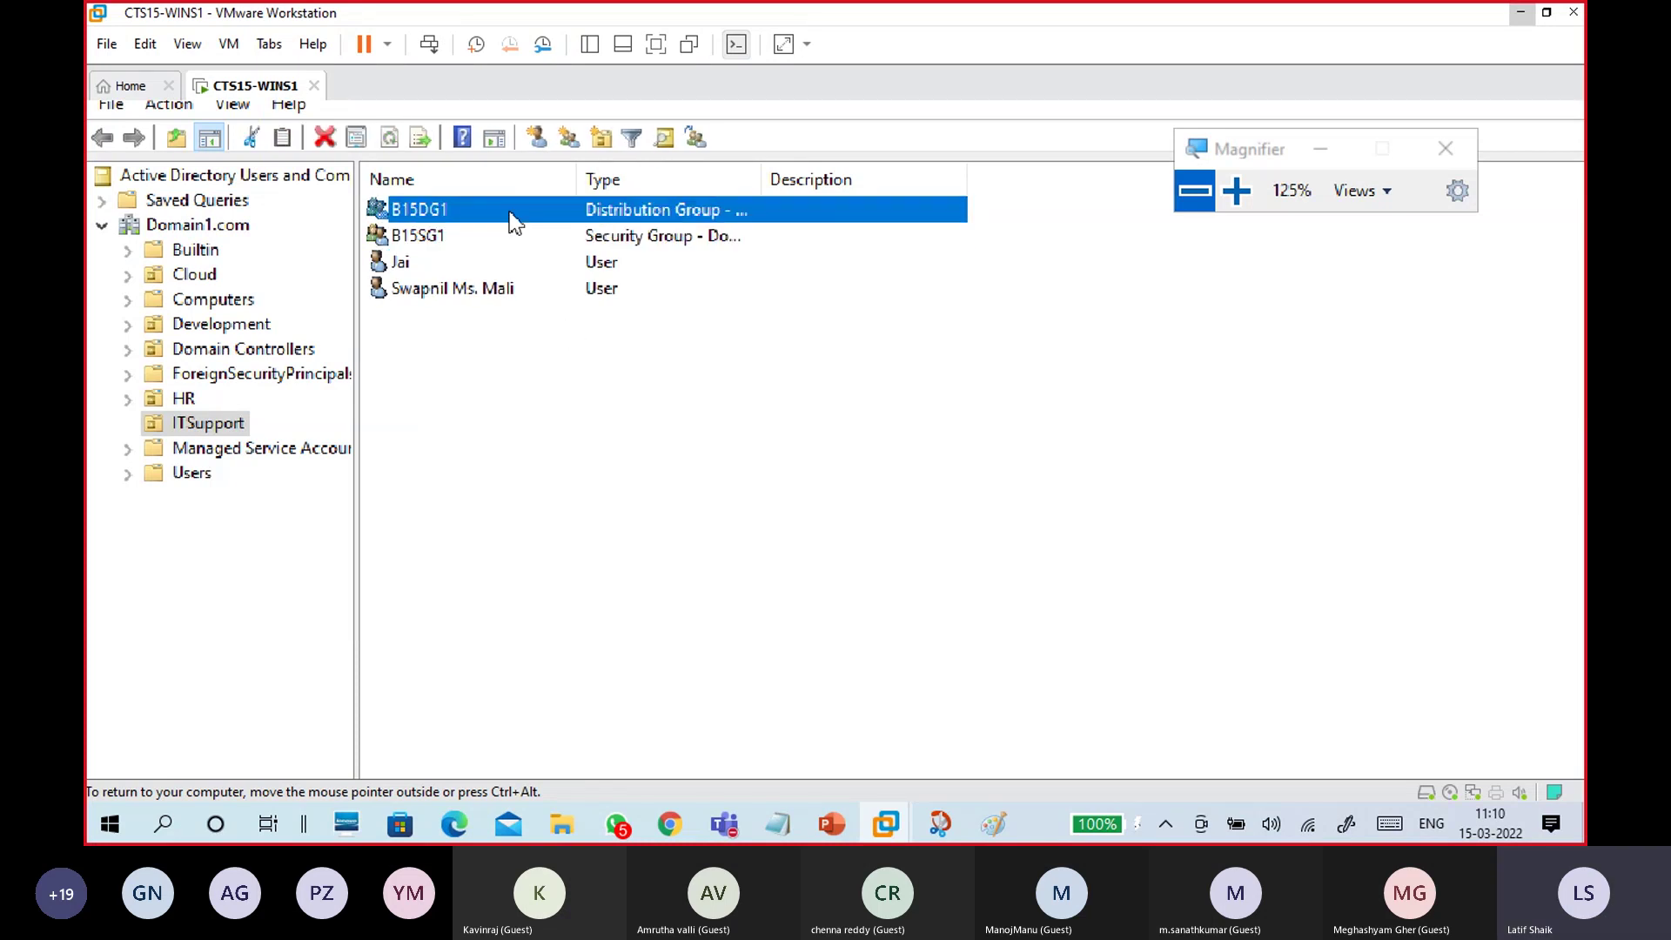
{"action": "left_click", "coordinate": [559, 405]}
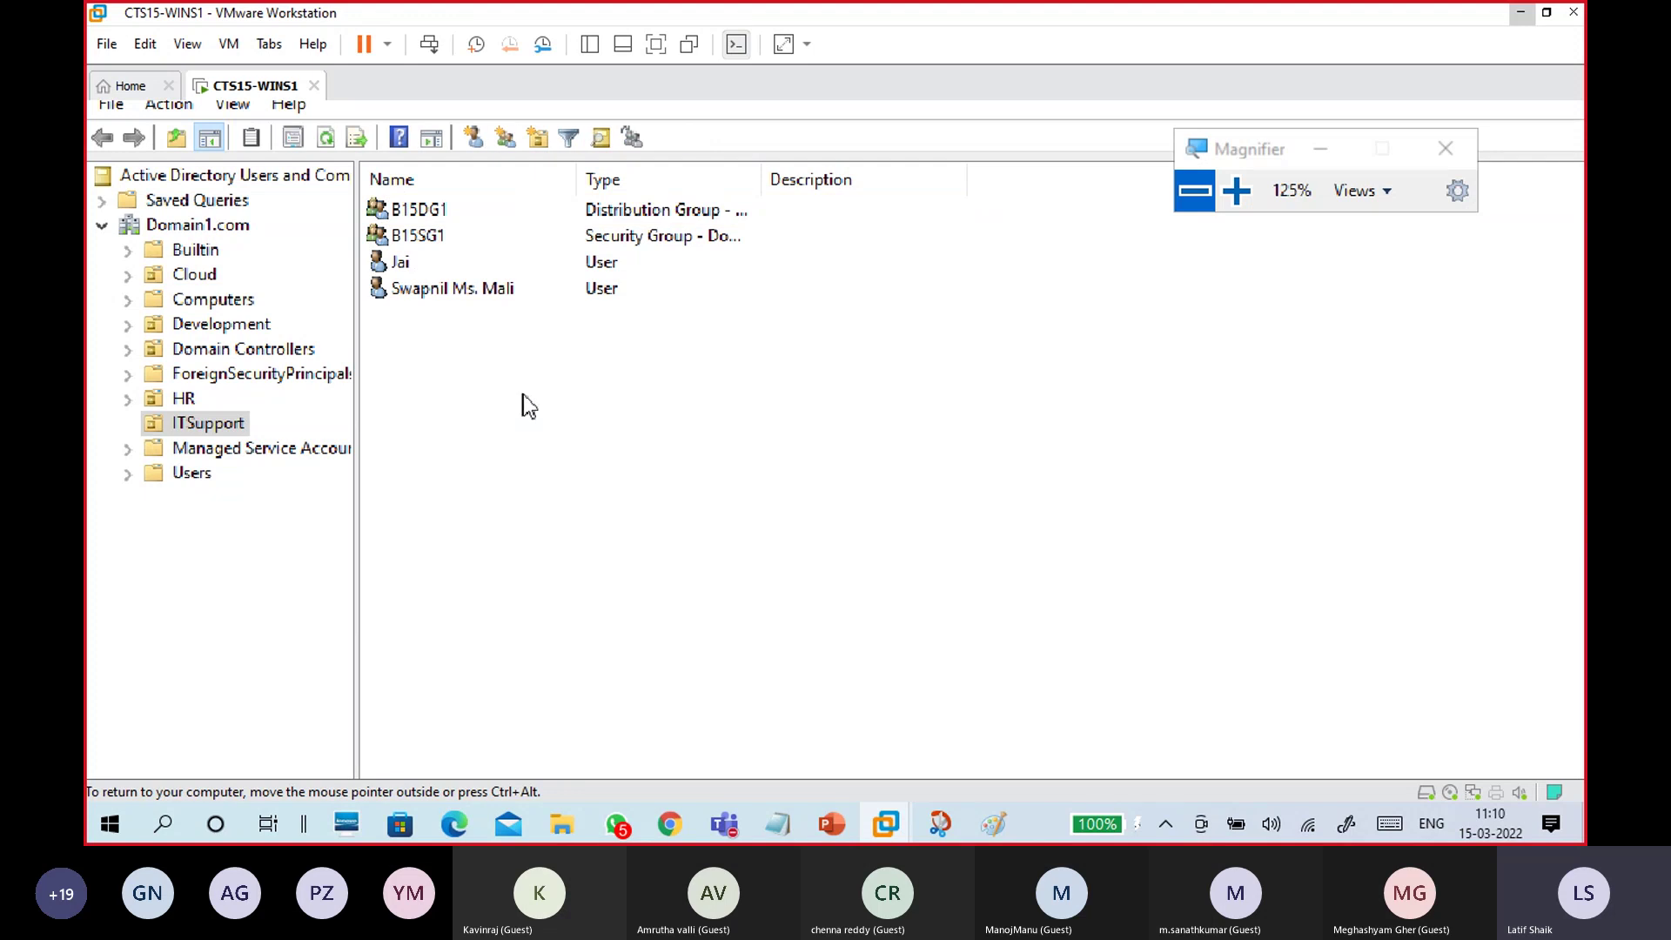
{"action": "left_click", "coordinate": [464, 261]}
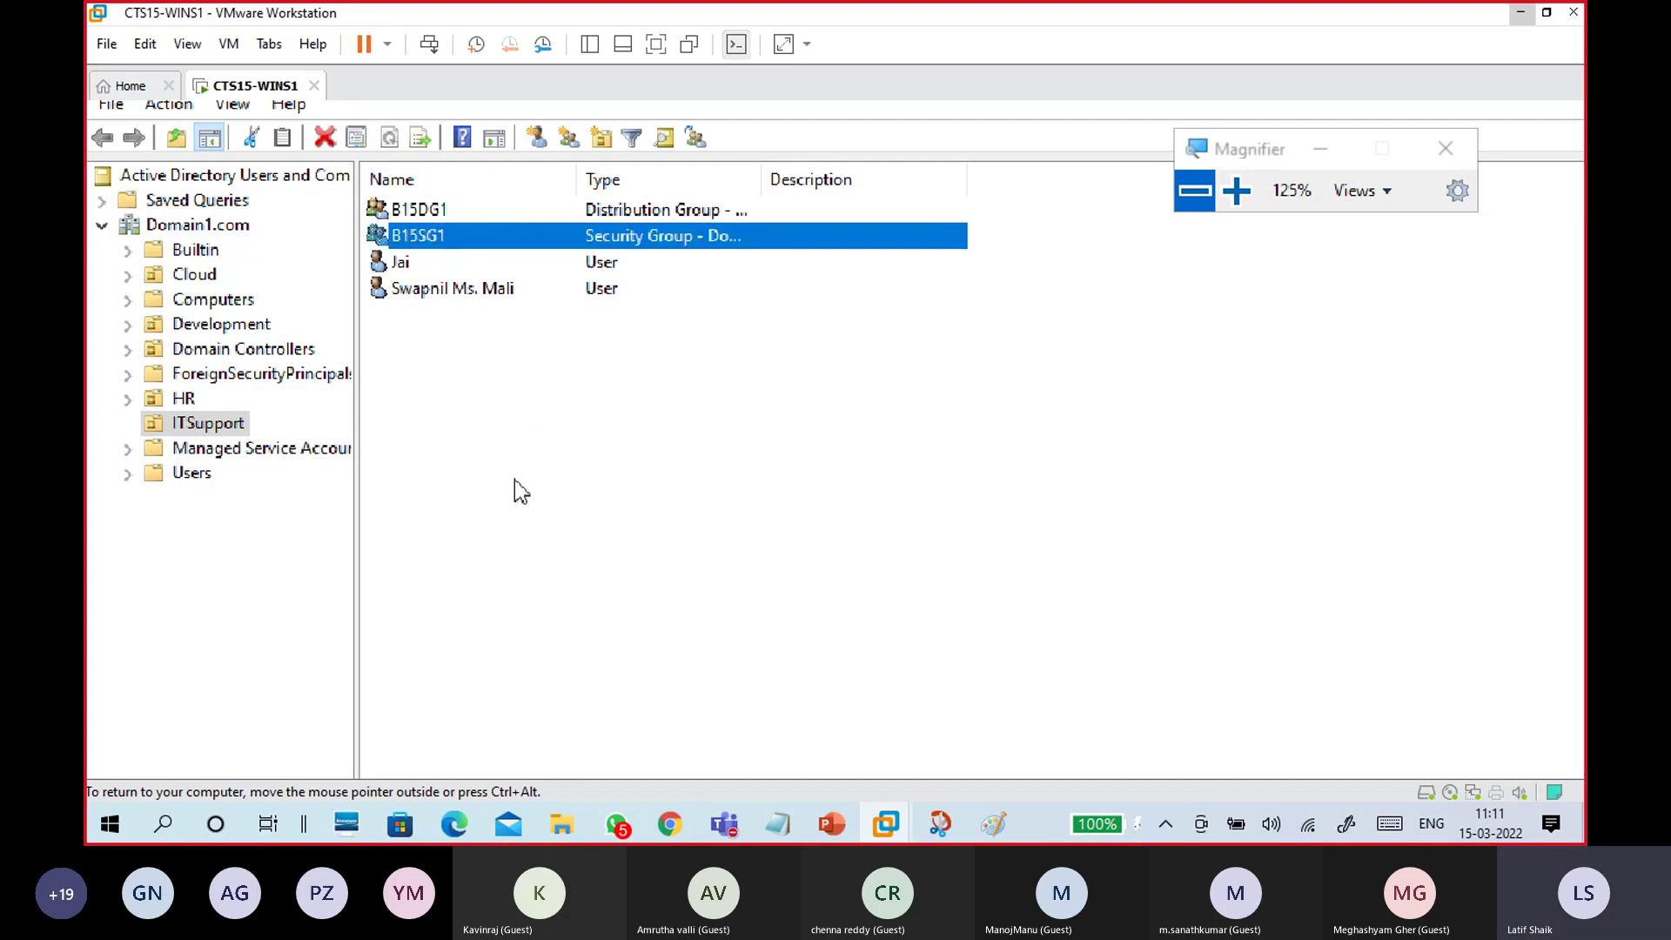
- Open the properties of the first user account listed in ITSupport and show its group memberships
{"action": "left_click", "coordinate": [451, 265]}
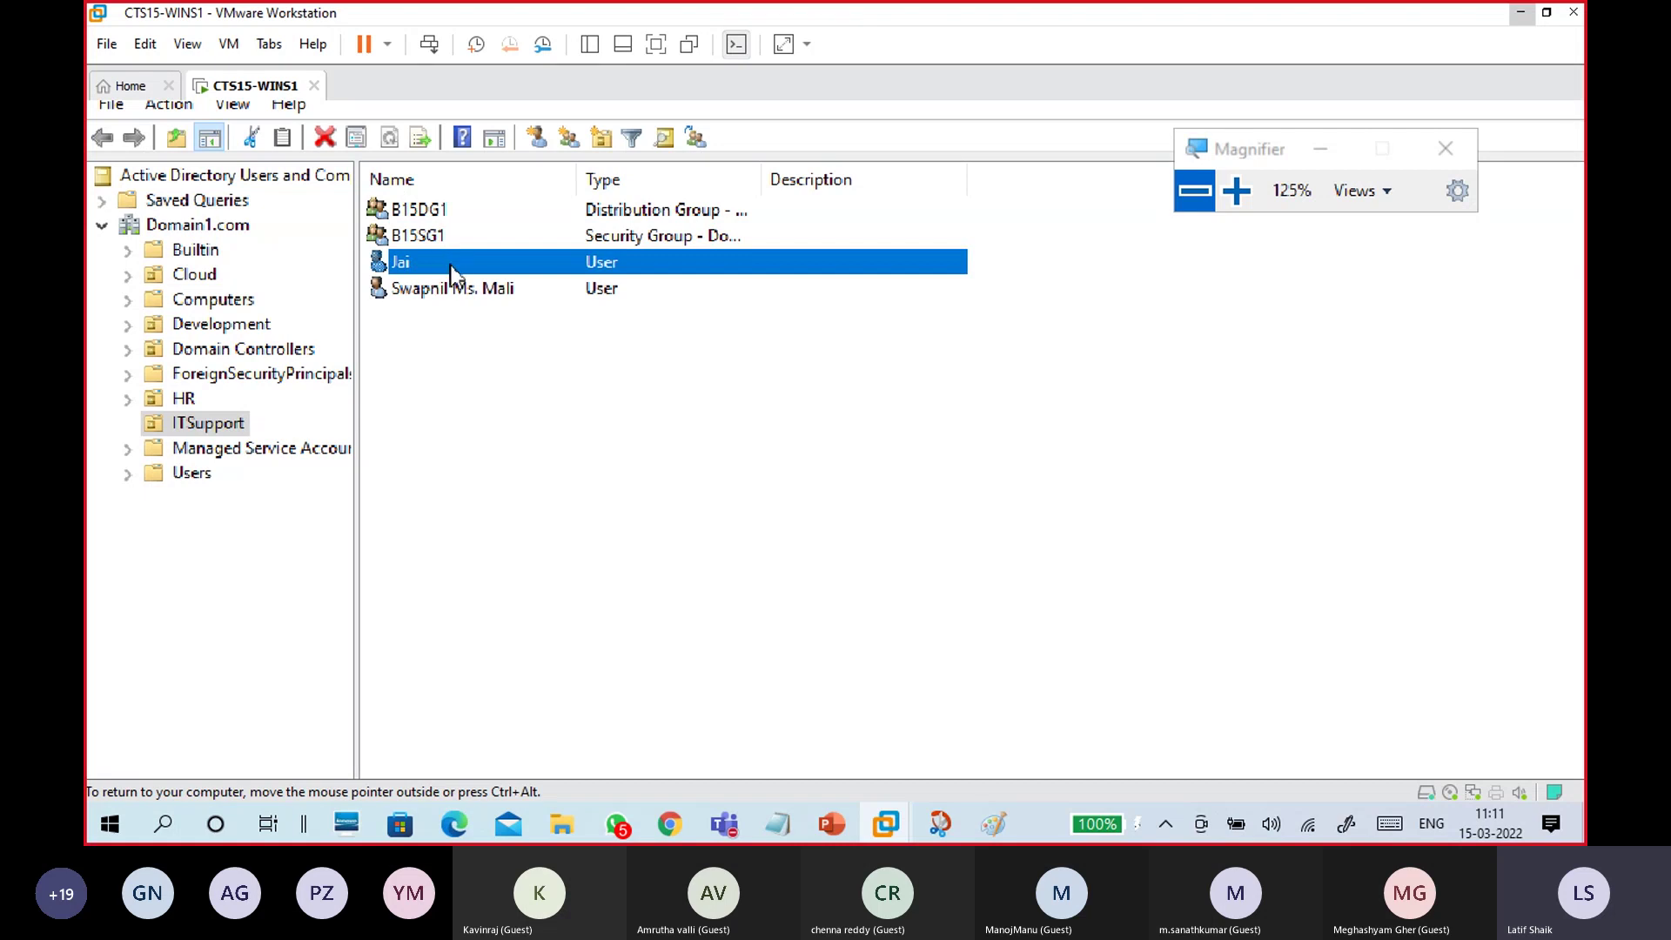
{"action": "double_click", "coordinate": [450, 268]}
{"action": "left_click_drag", "start_coordinate": [892, 159], "coordinate": [760, 116]}
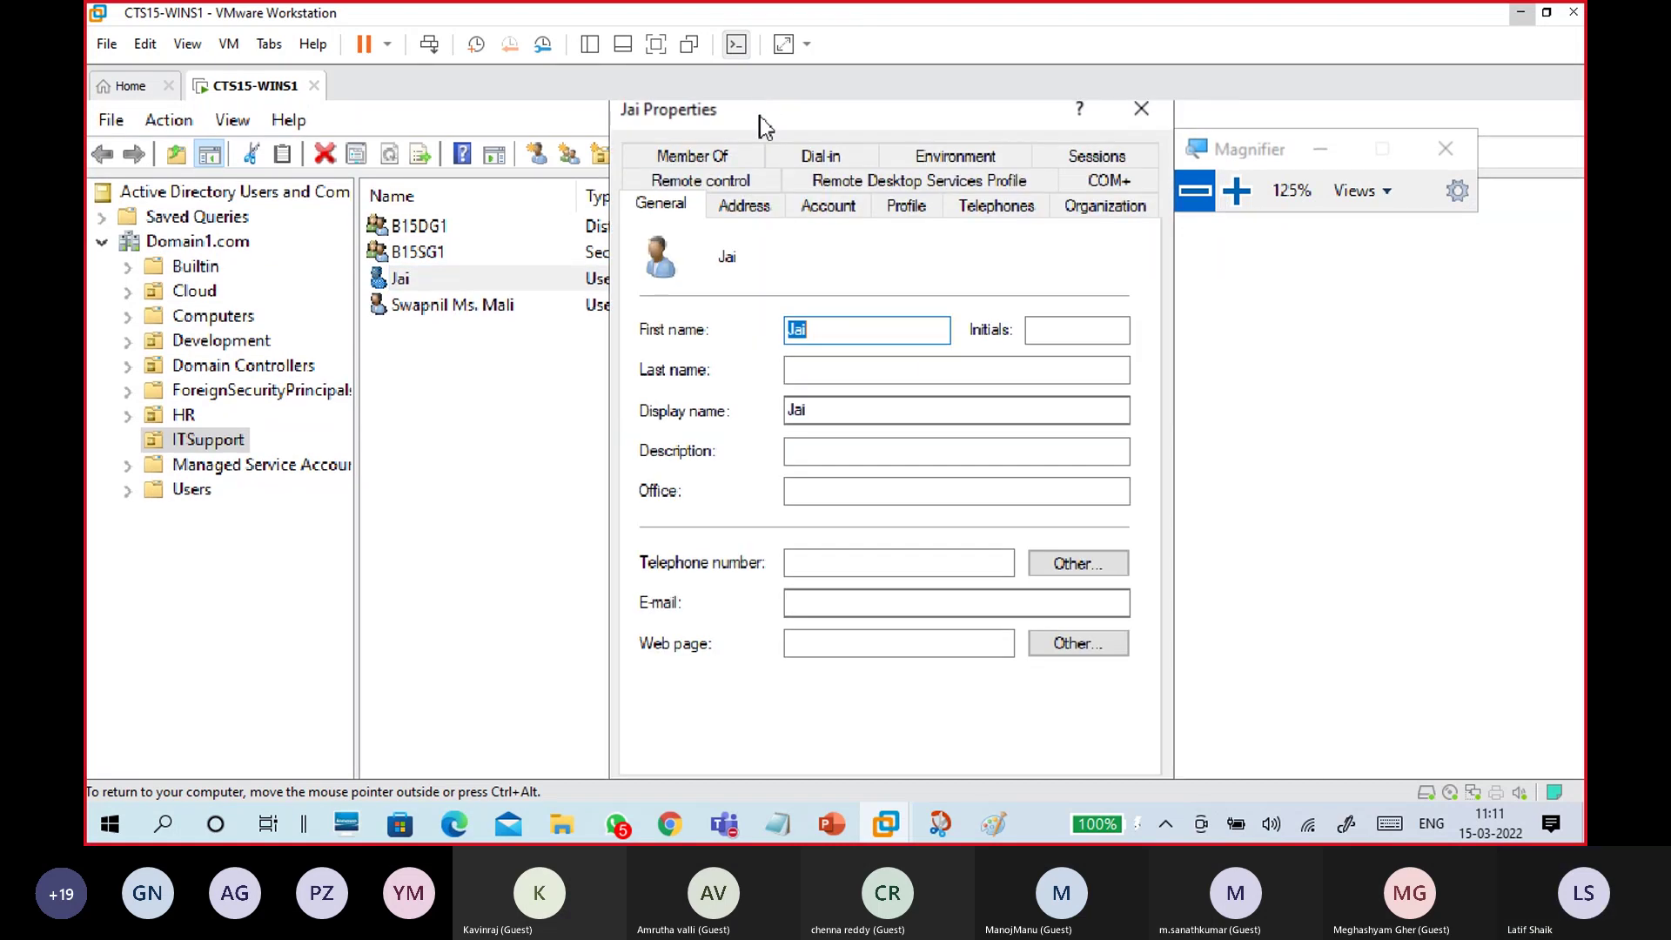
{"action": "left_click", "coordinate": [722, 161]}
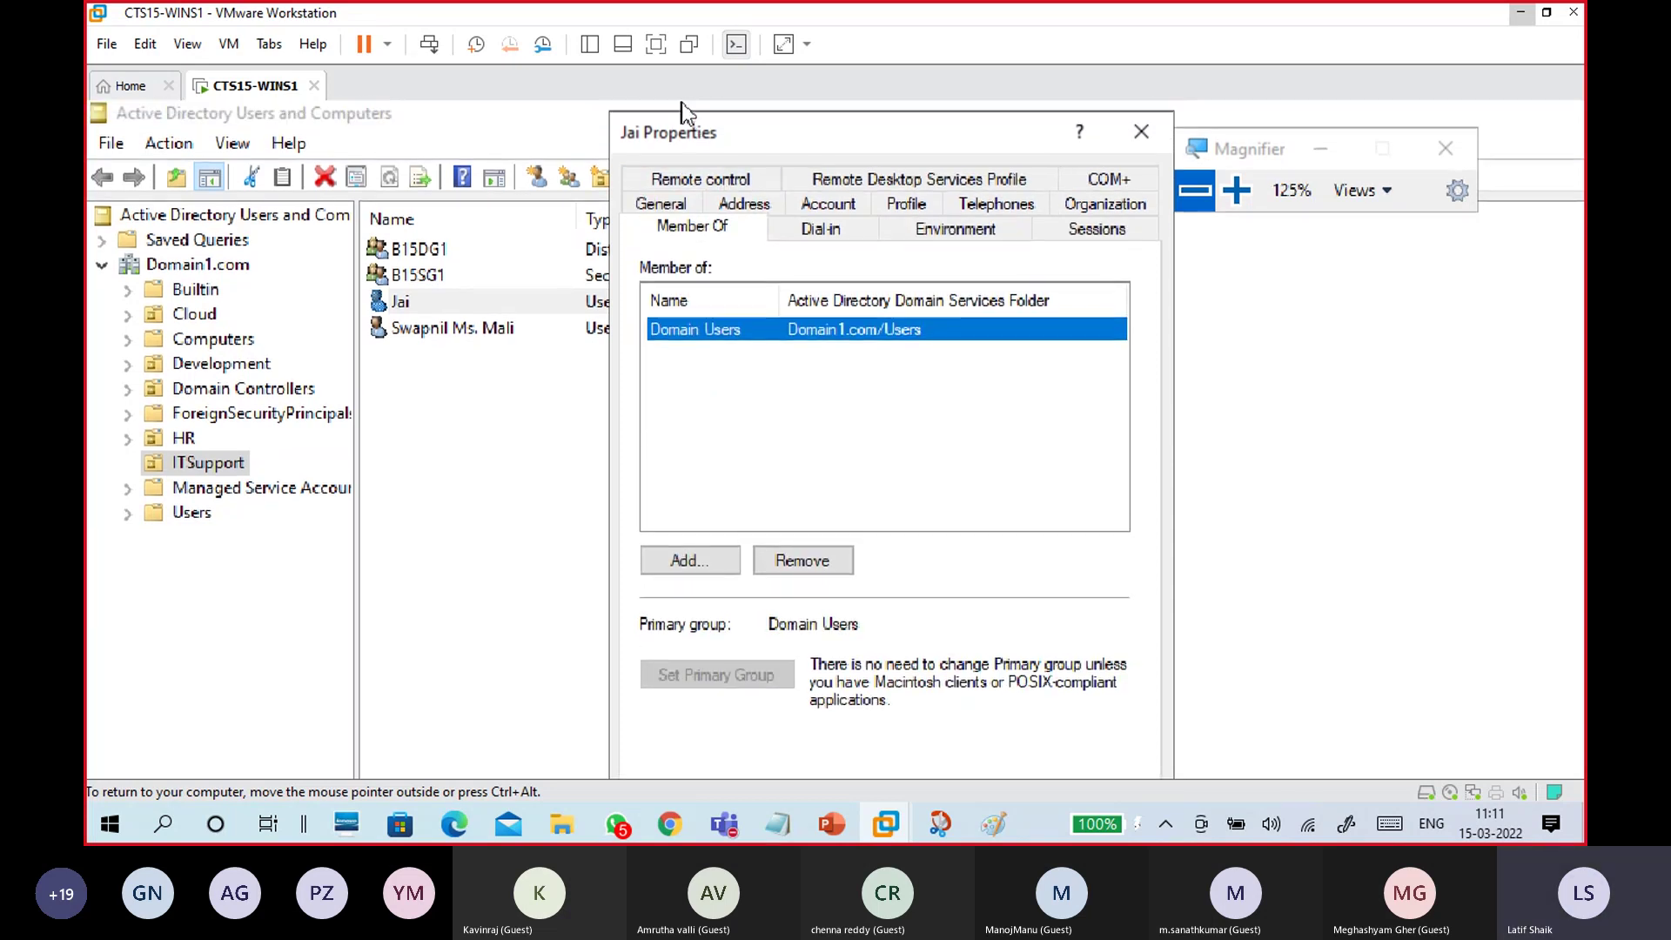
{"action": "left_click", "coordinate": [723, 235]}
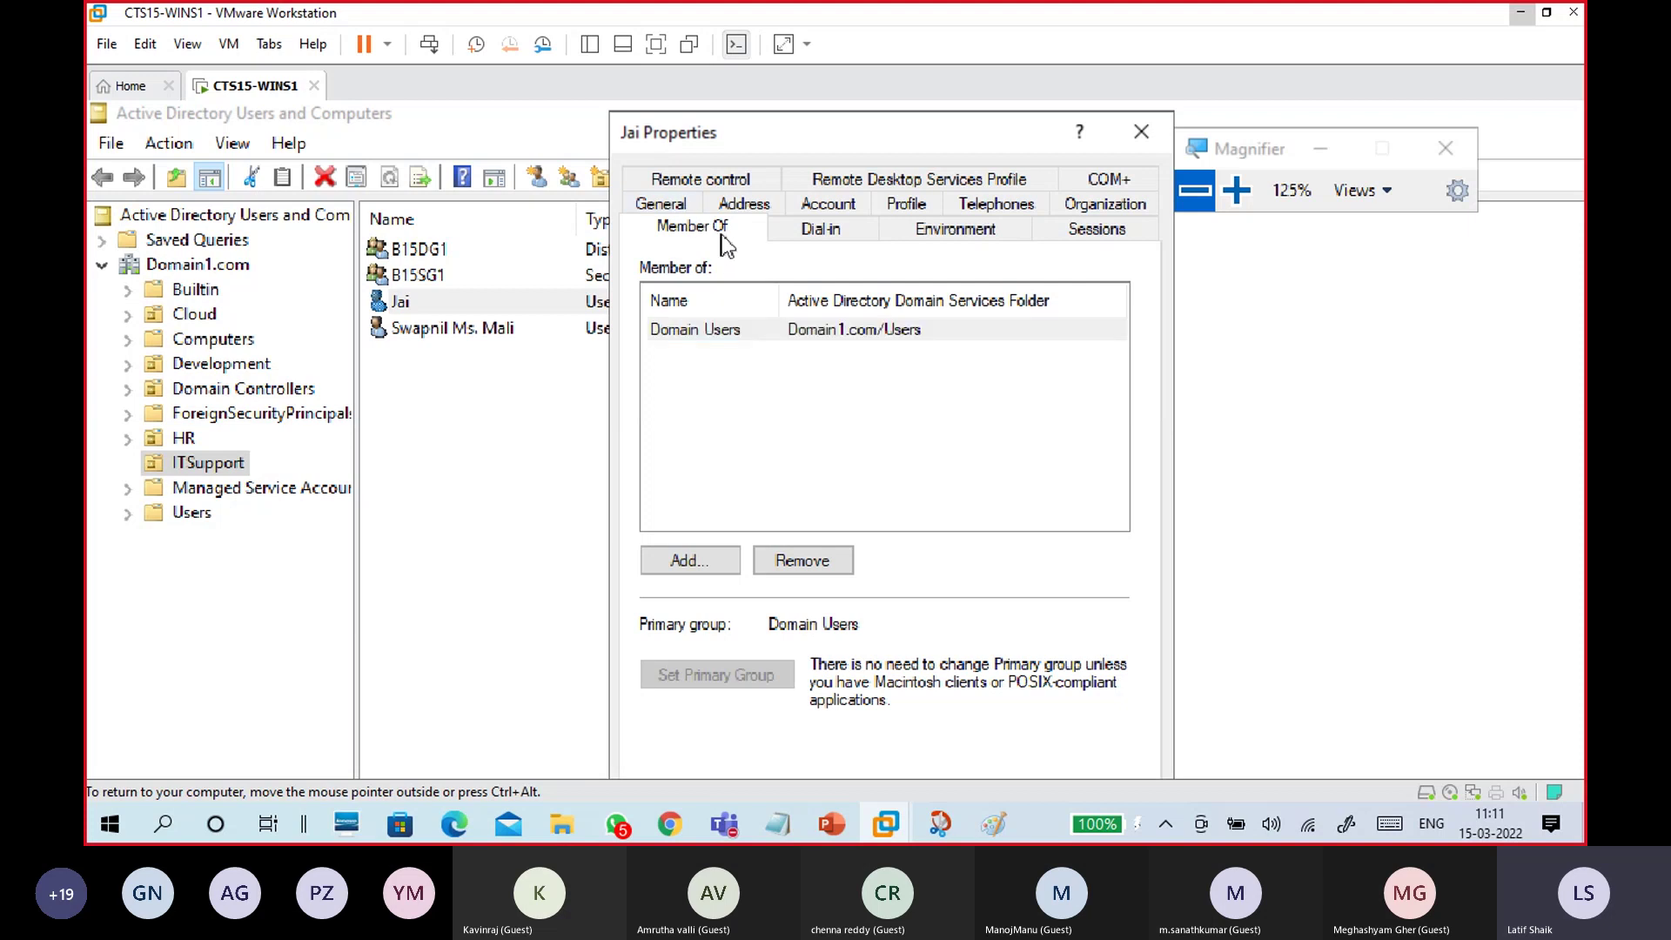
{"action": "left_click", "coordinate": [712, 341]}
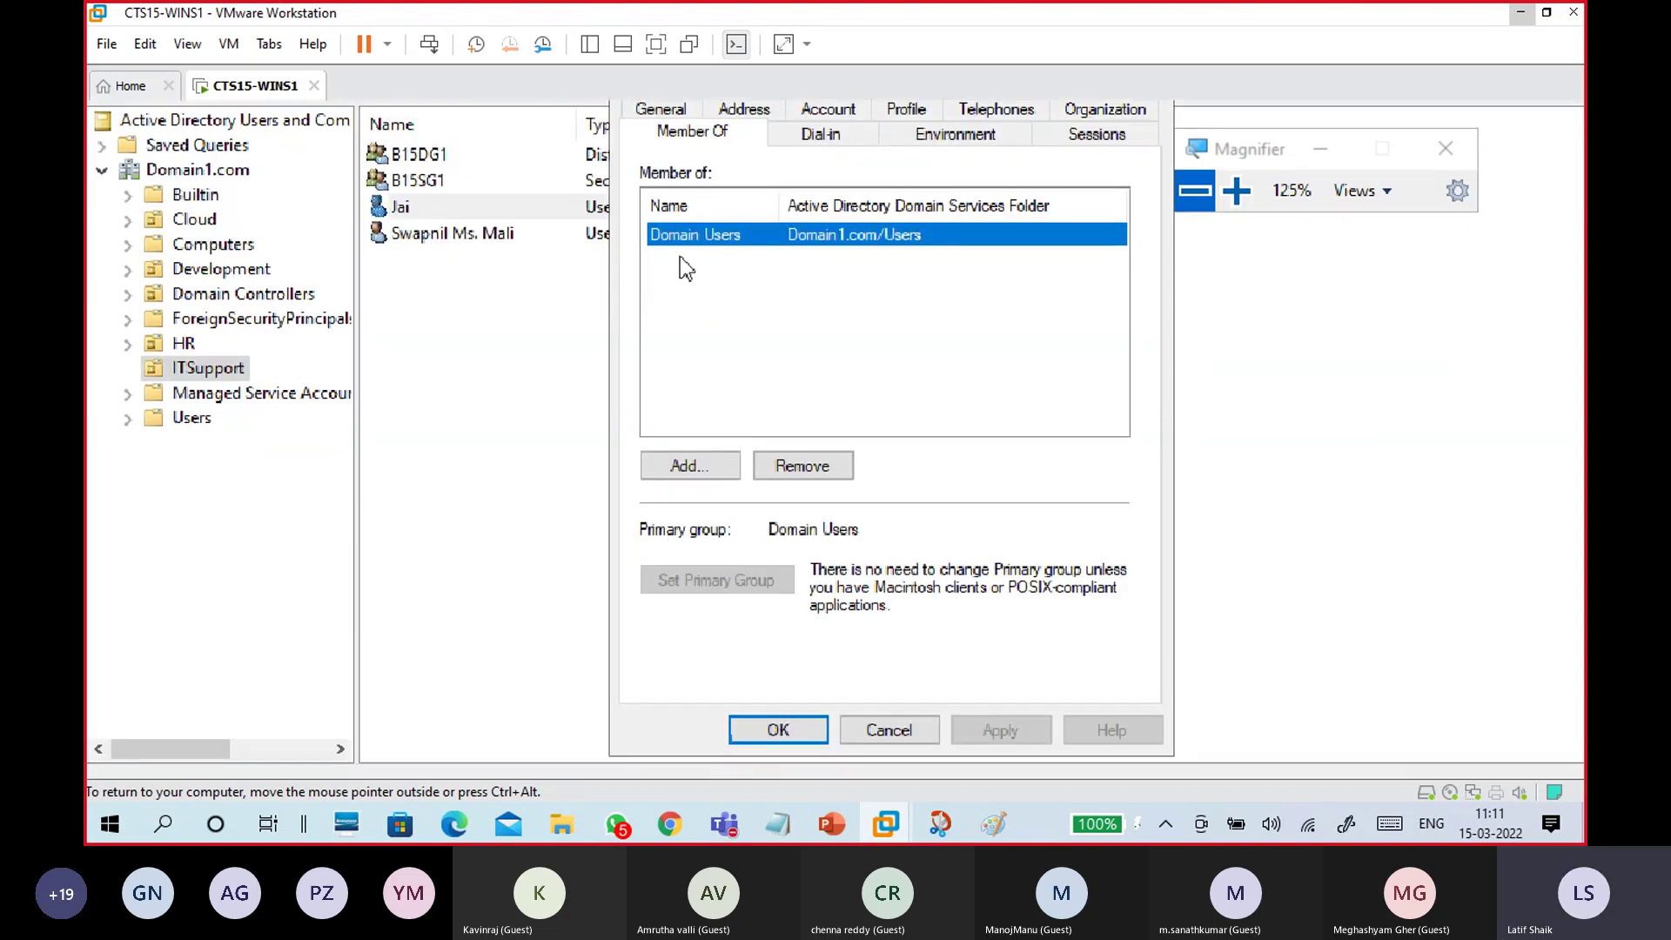
{"action": "left_click", "coordinate": [681, 330]}
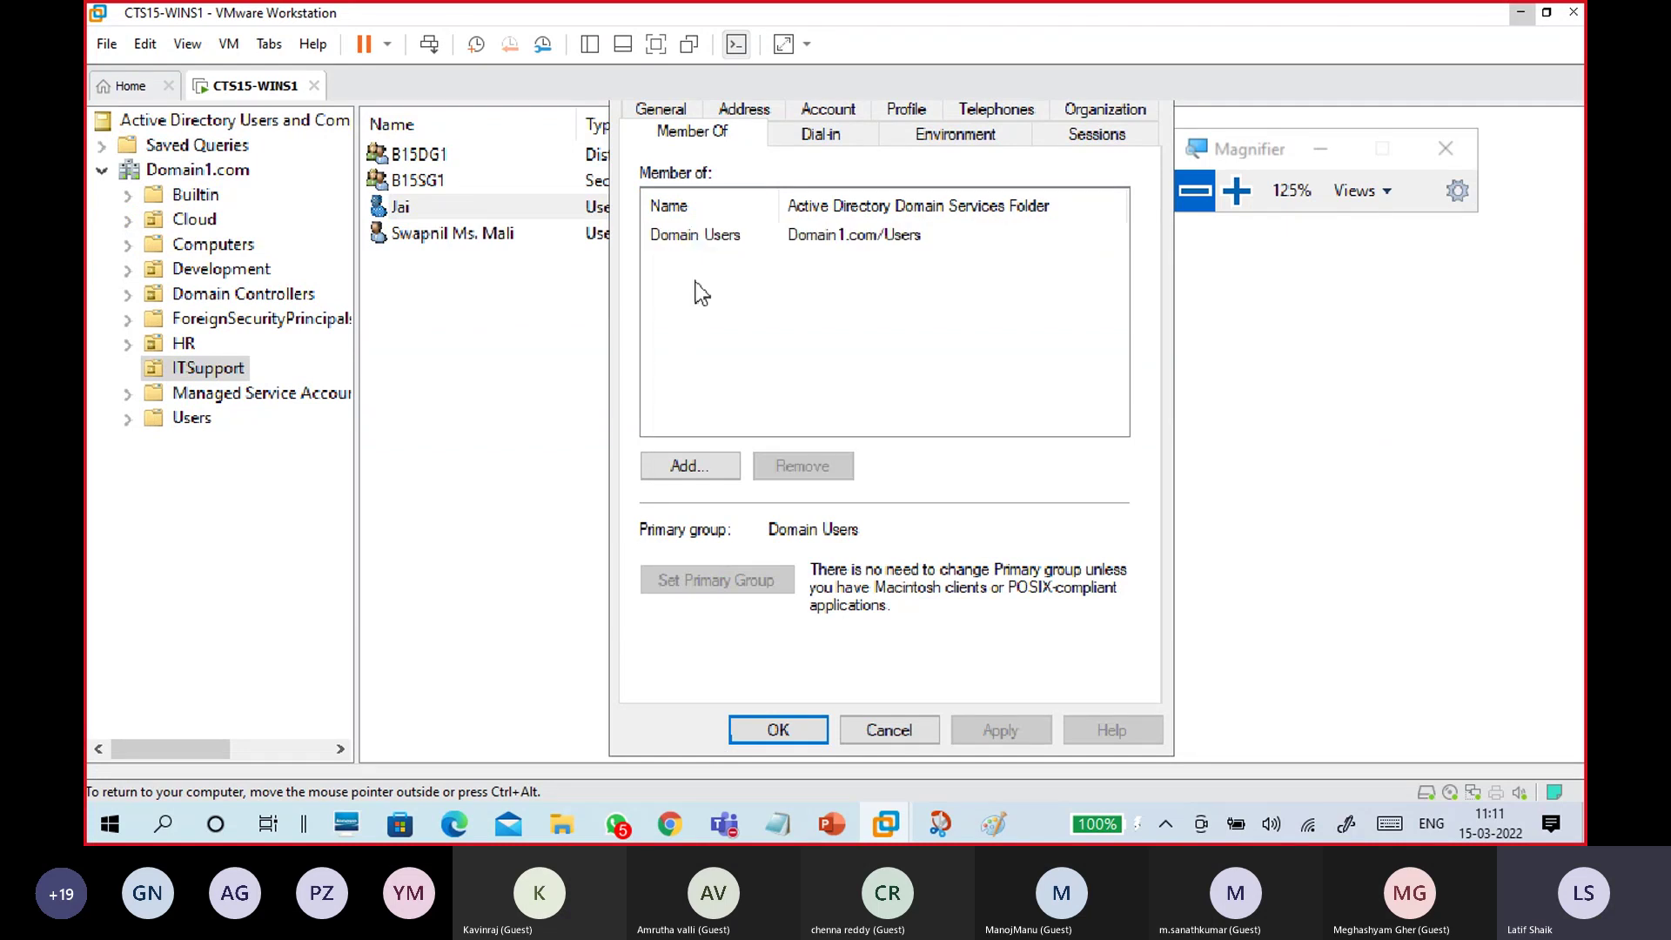
- Add the user to the B15SG1 group by searching for B15, and save the user's properties
{"action": "left_click", "coordinate": [688, 466]}
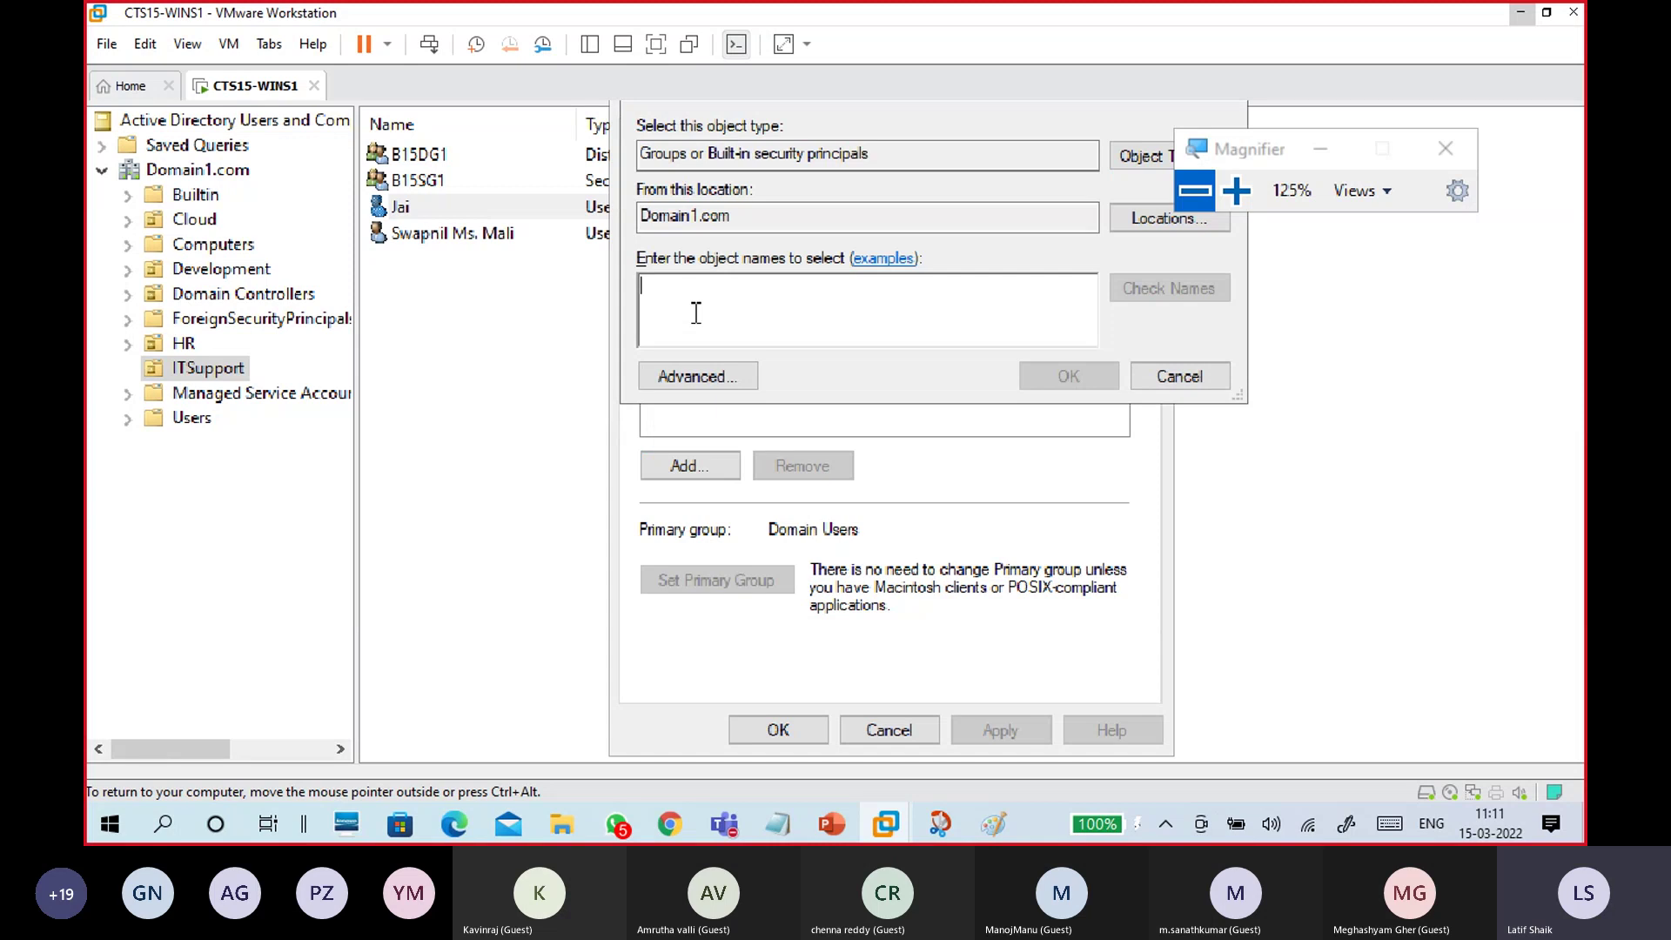
{"action": "type", "text": "B15"}
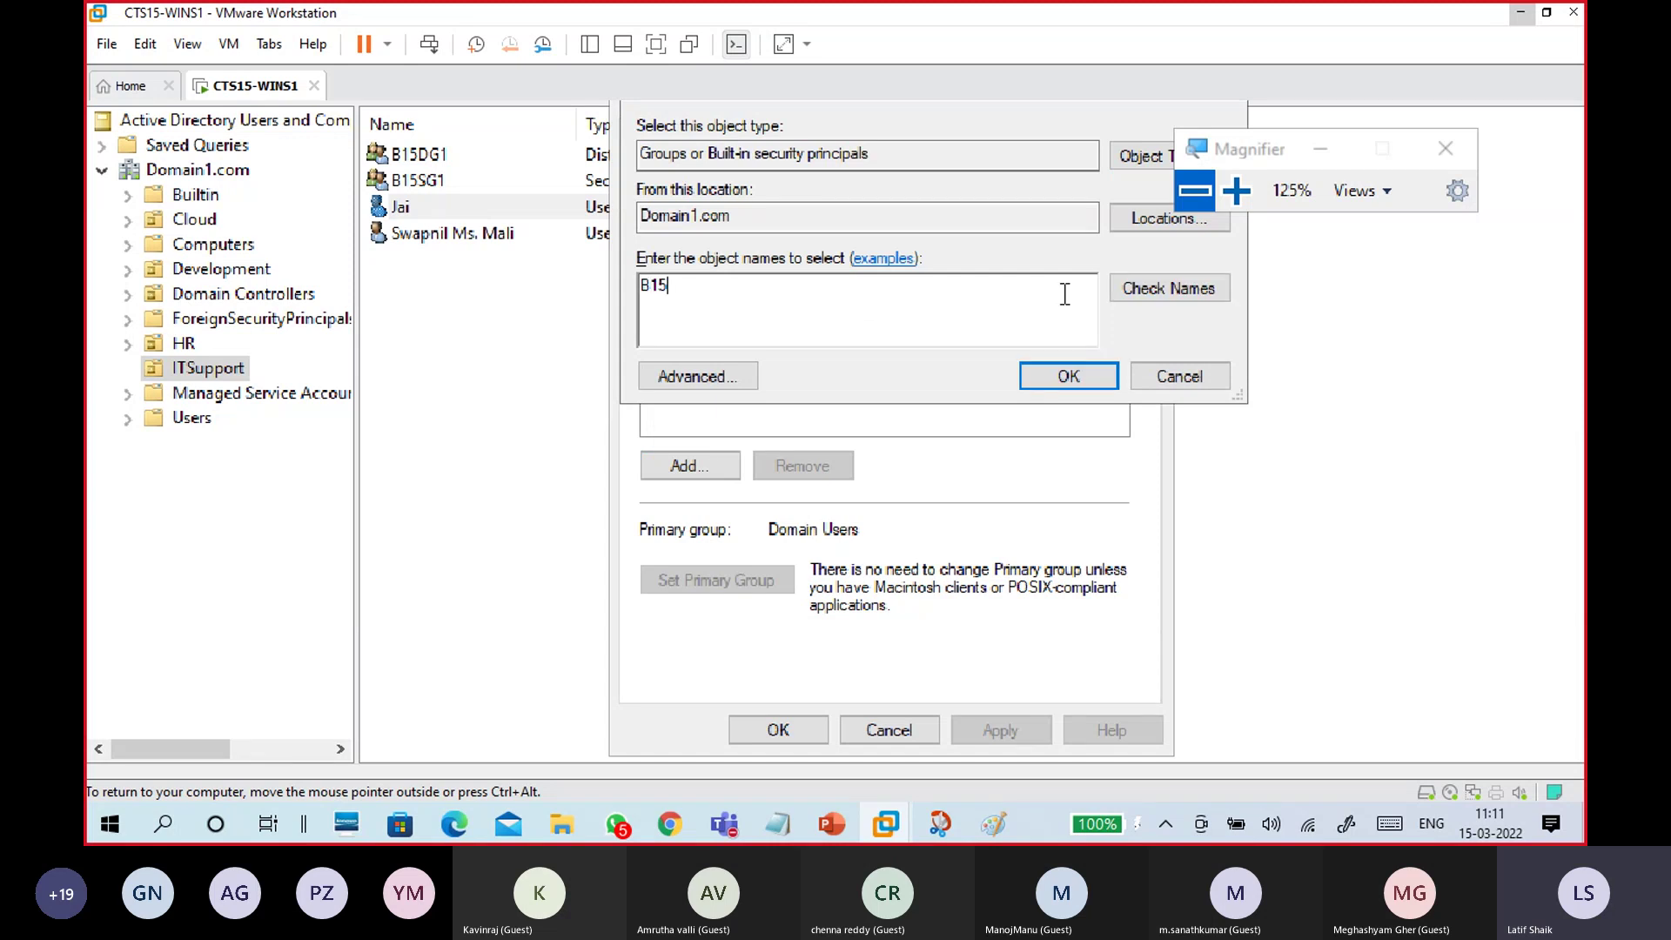
{"action": "left_click", "coordinate": [1140, 294]}
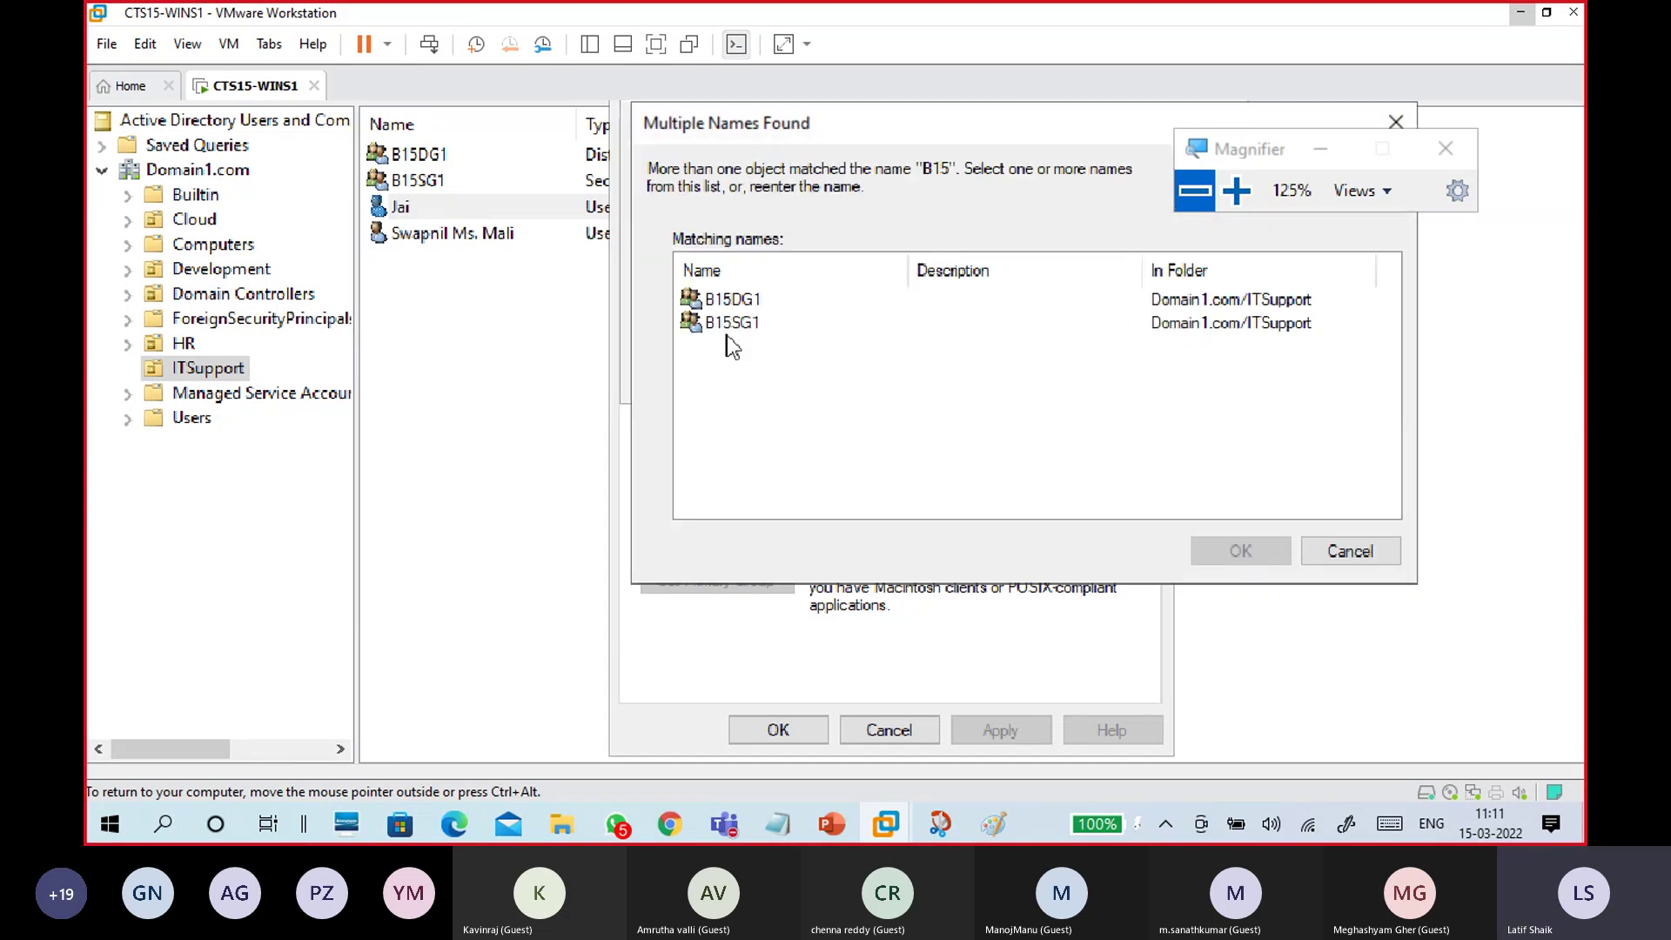
{"action": "left_click", "coordinate": [744, 329]}
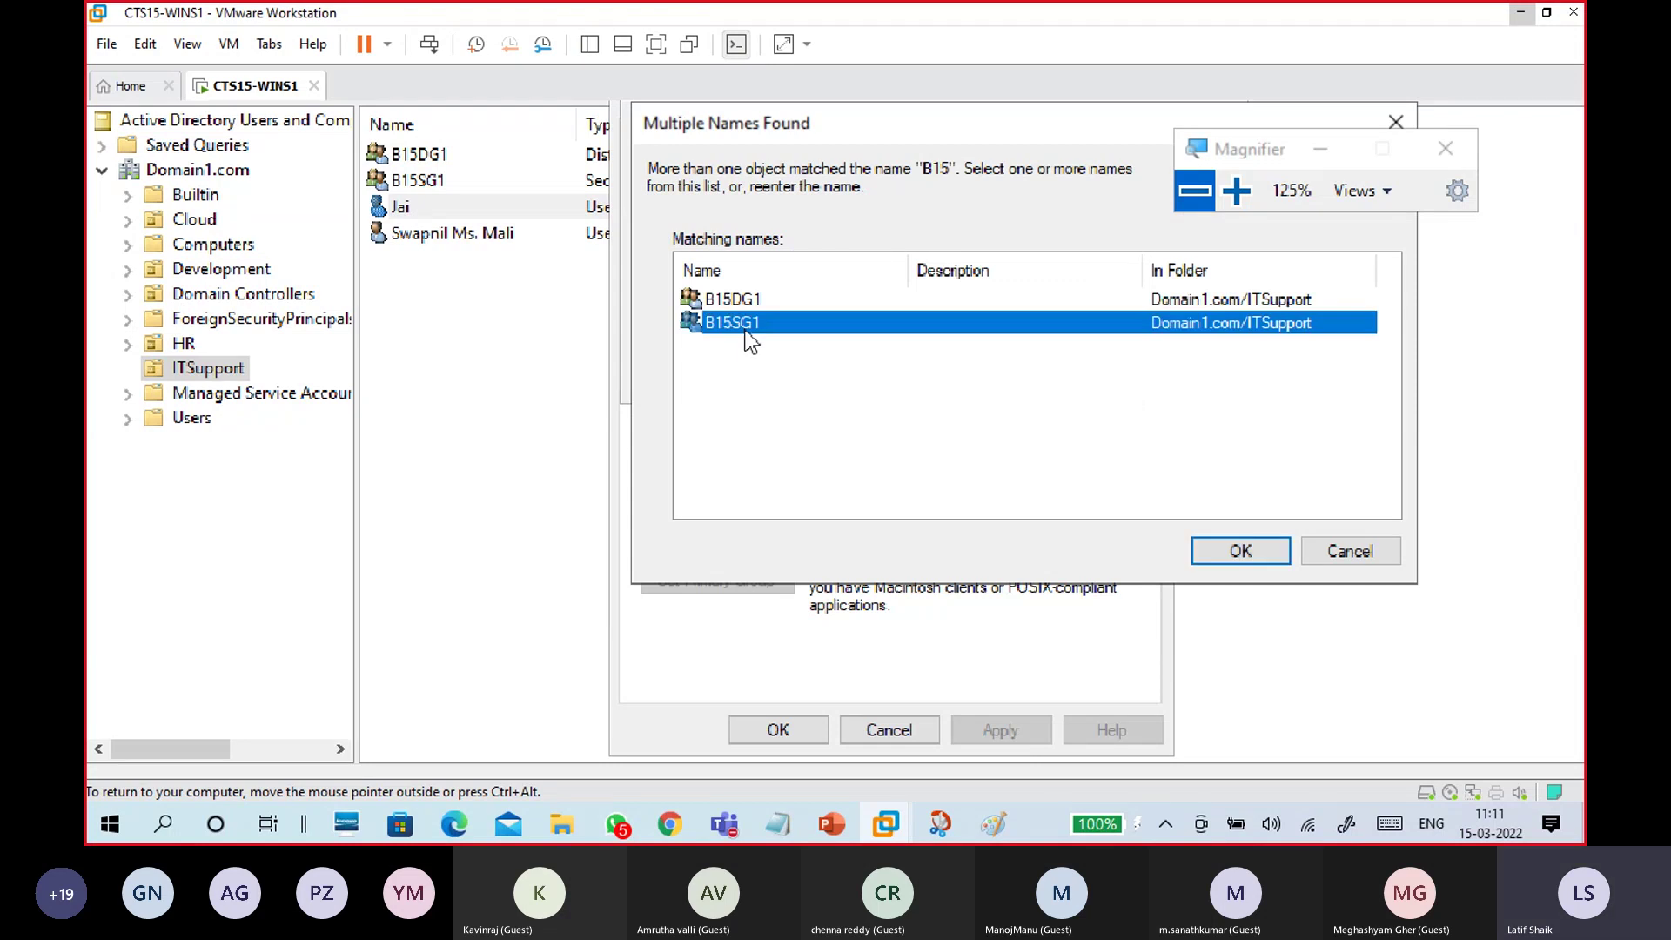
{"action": "left_click", "coordinate": [1230, 549]}
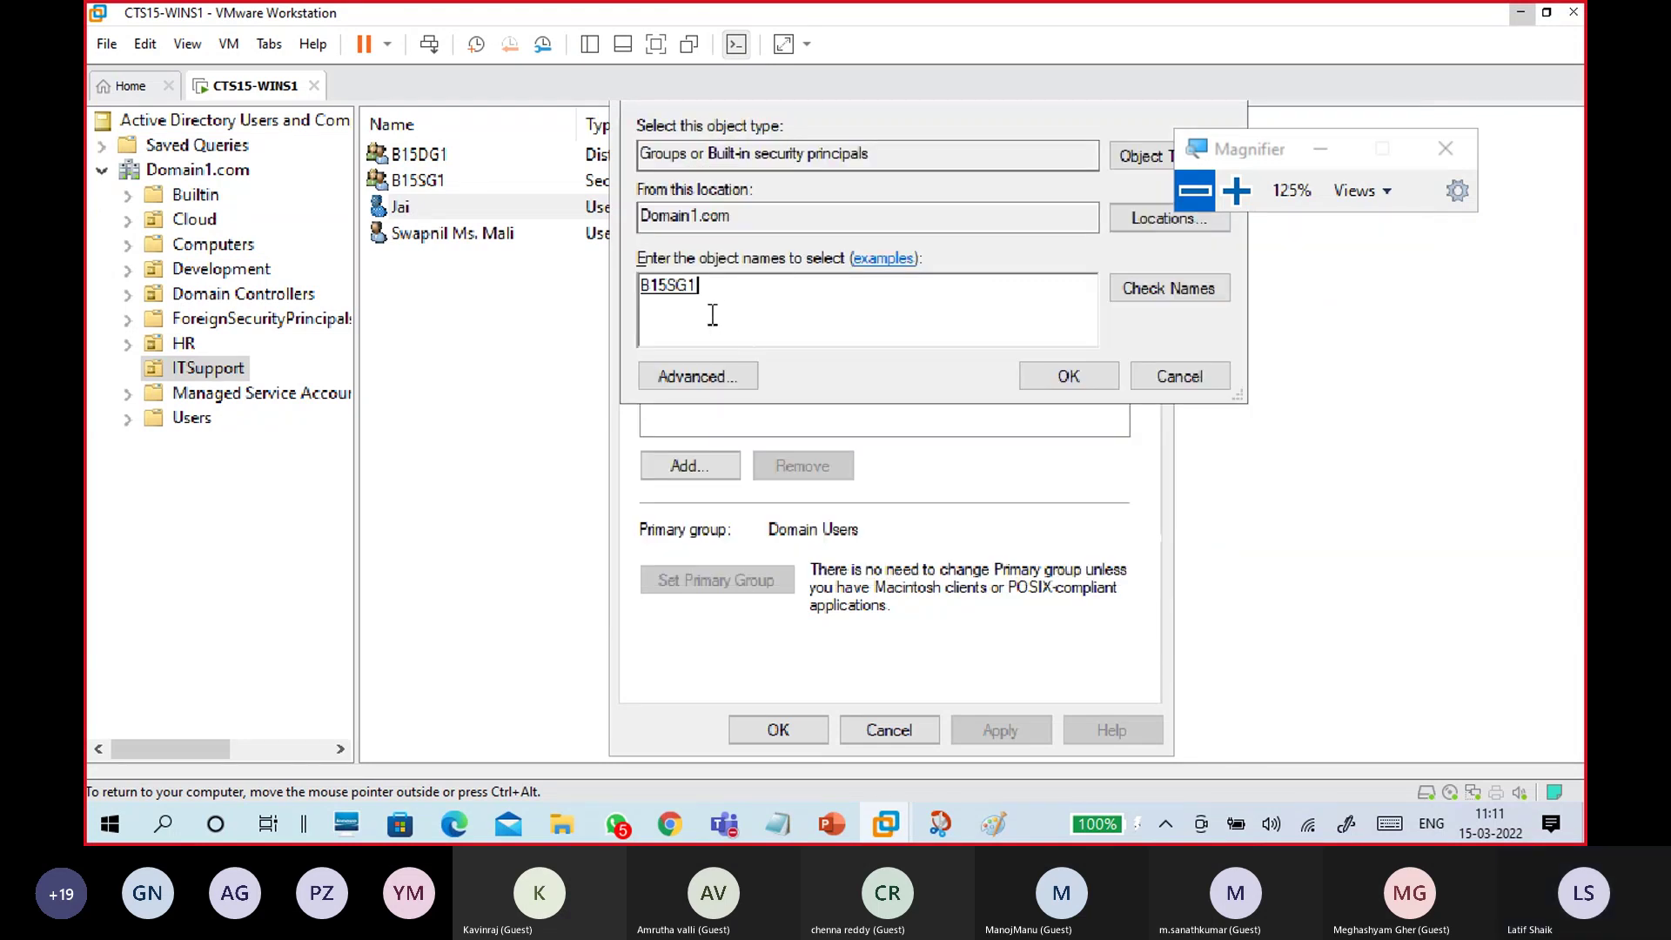
{"action": "left_click", "coordinate": [1053, 378]}
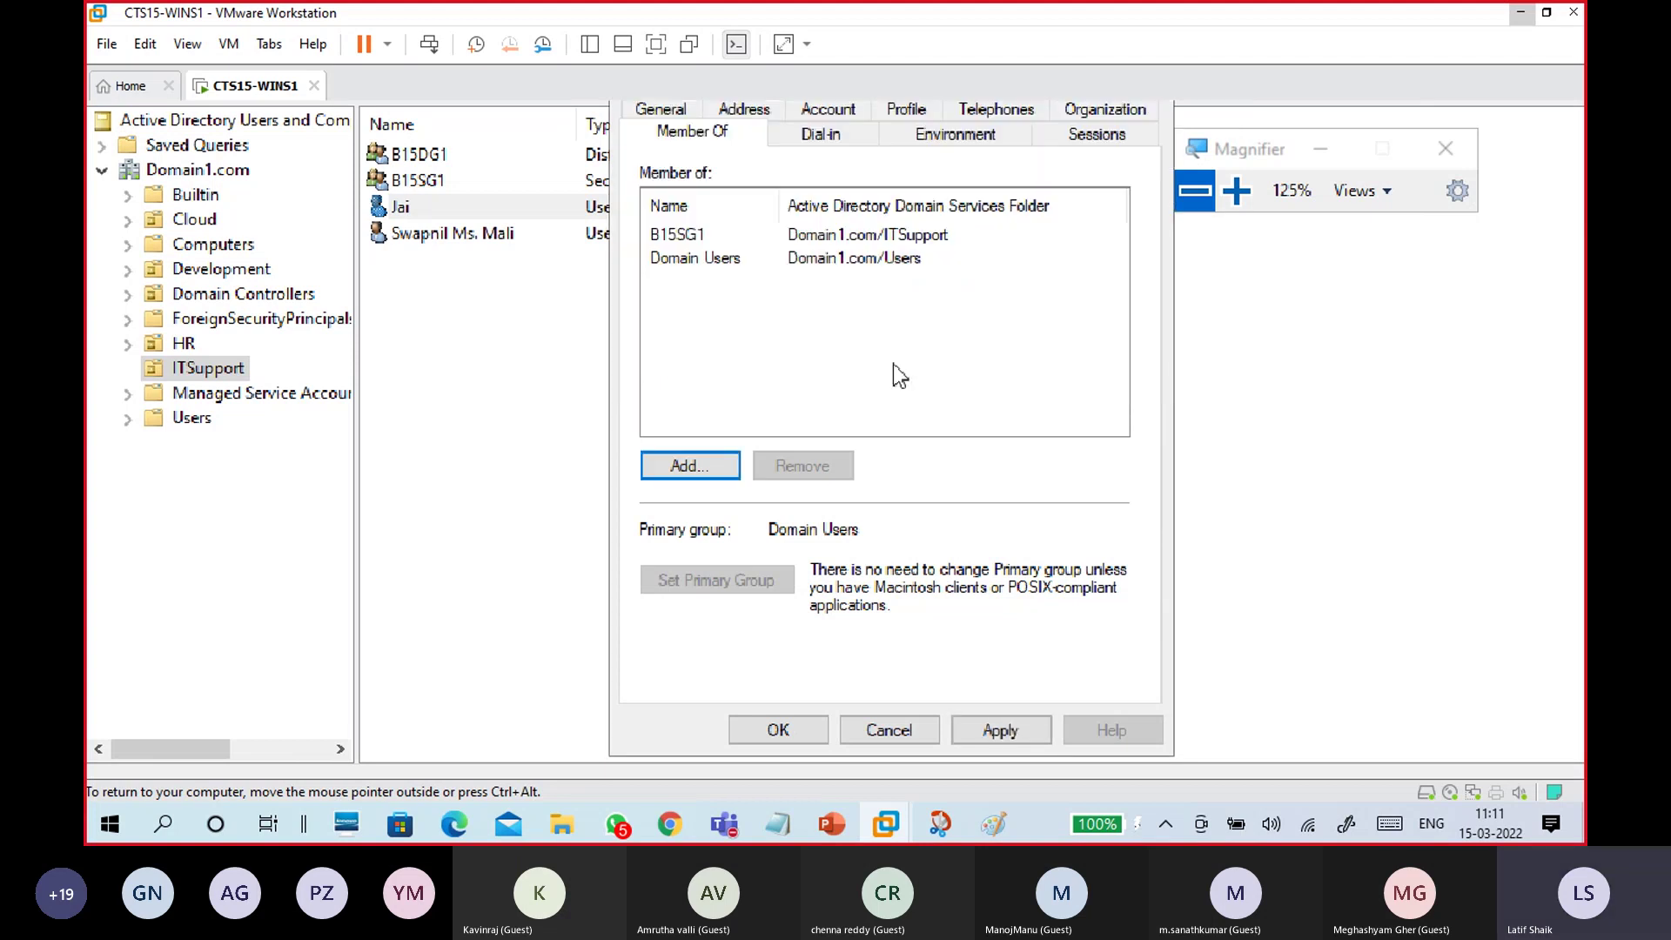
{"action": "left_click", "coordinate": [670, 235]}
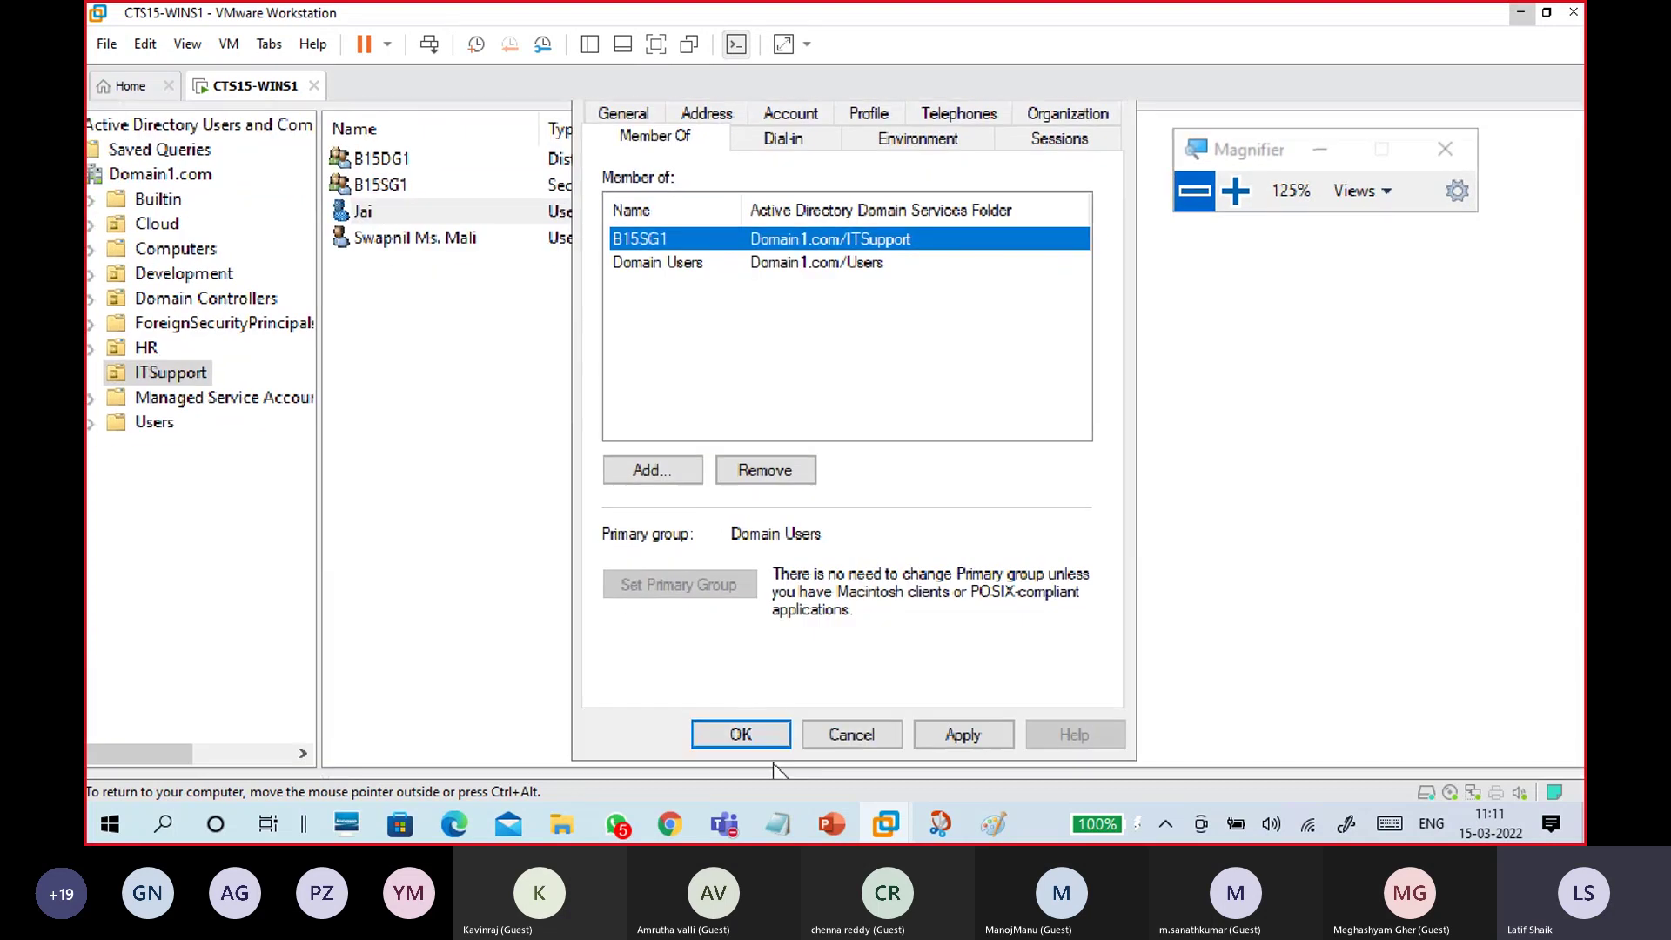
{"action": "left_click", "coordinate": [744, 746]}
{"action": "left_click", "coordinate": [607, 522]}
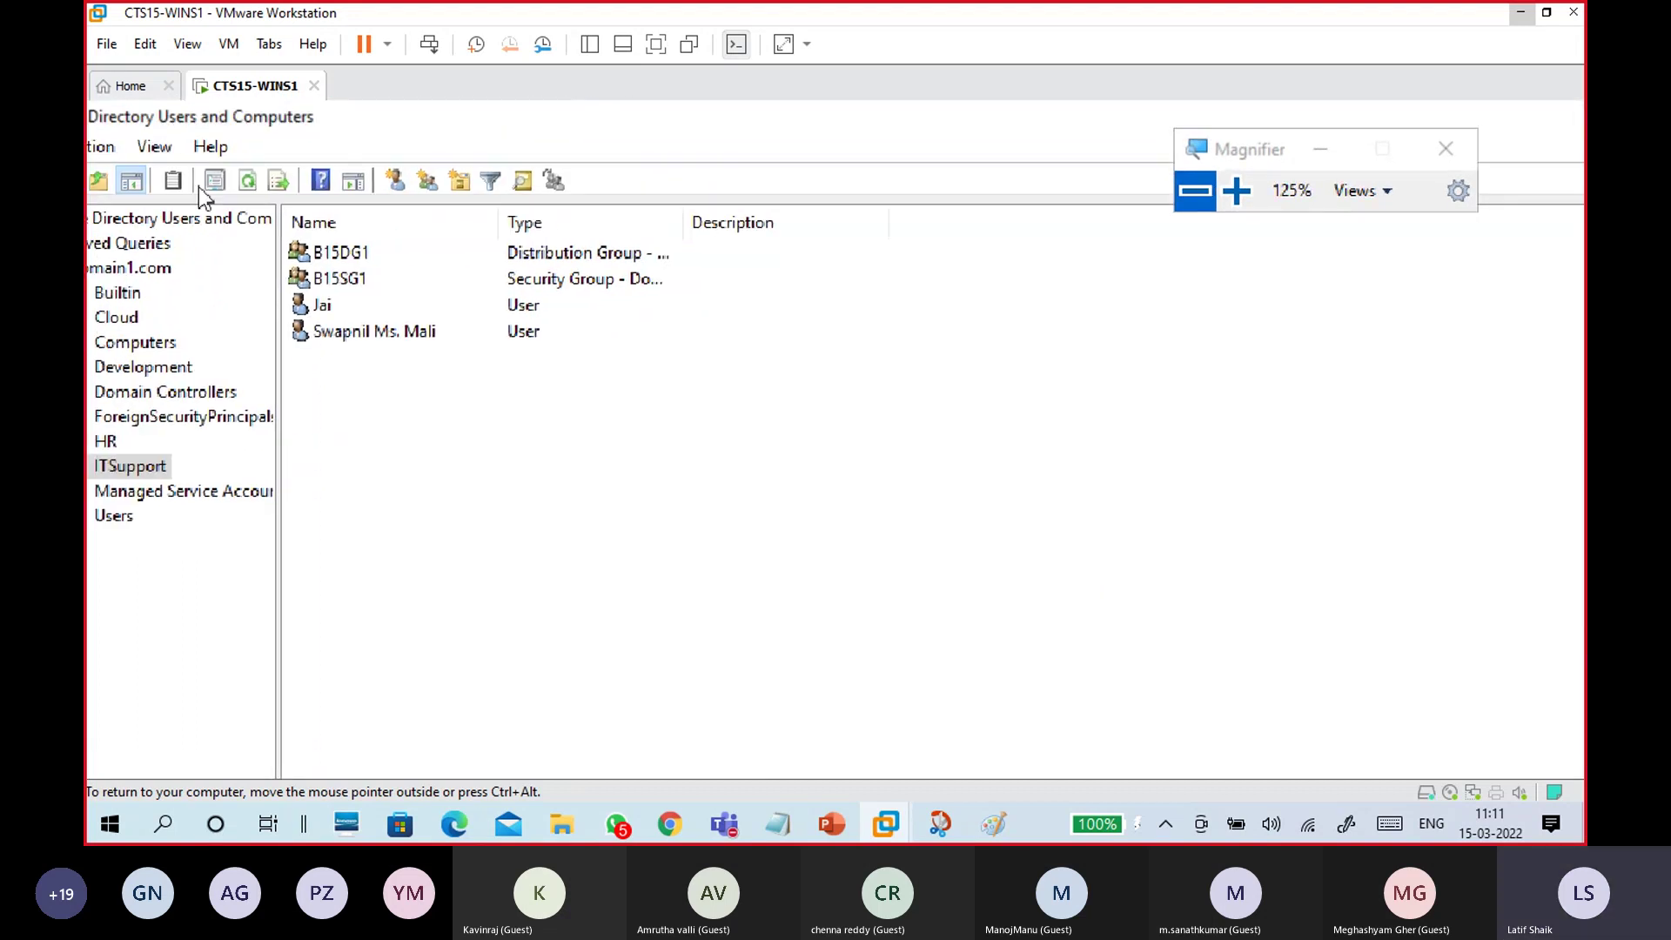
- Open the properties of the B15SG1 security group and check its list of members
{"action": "left_click", "coordinate": [335, 276]}
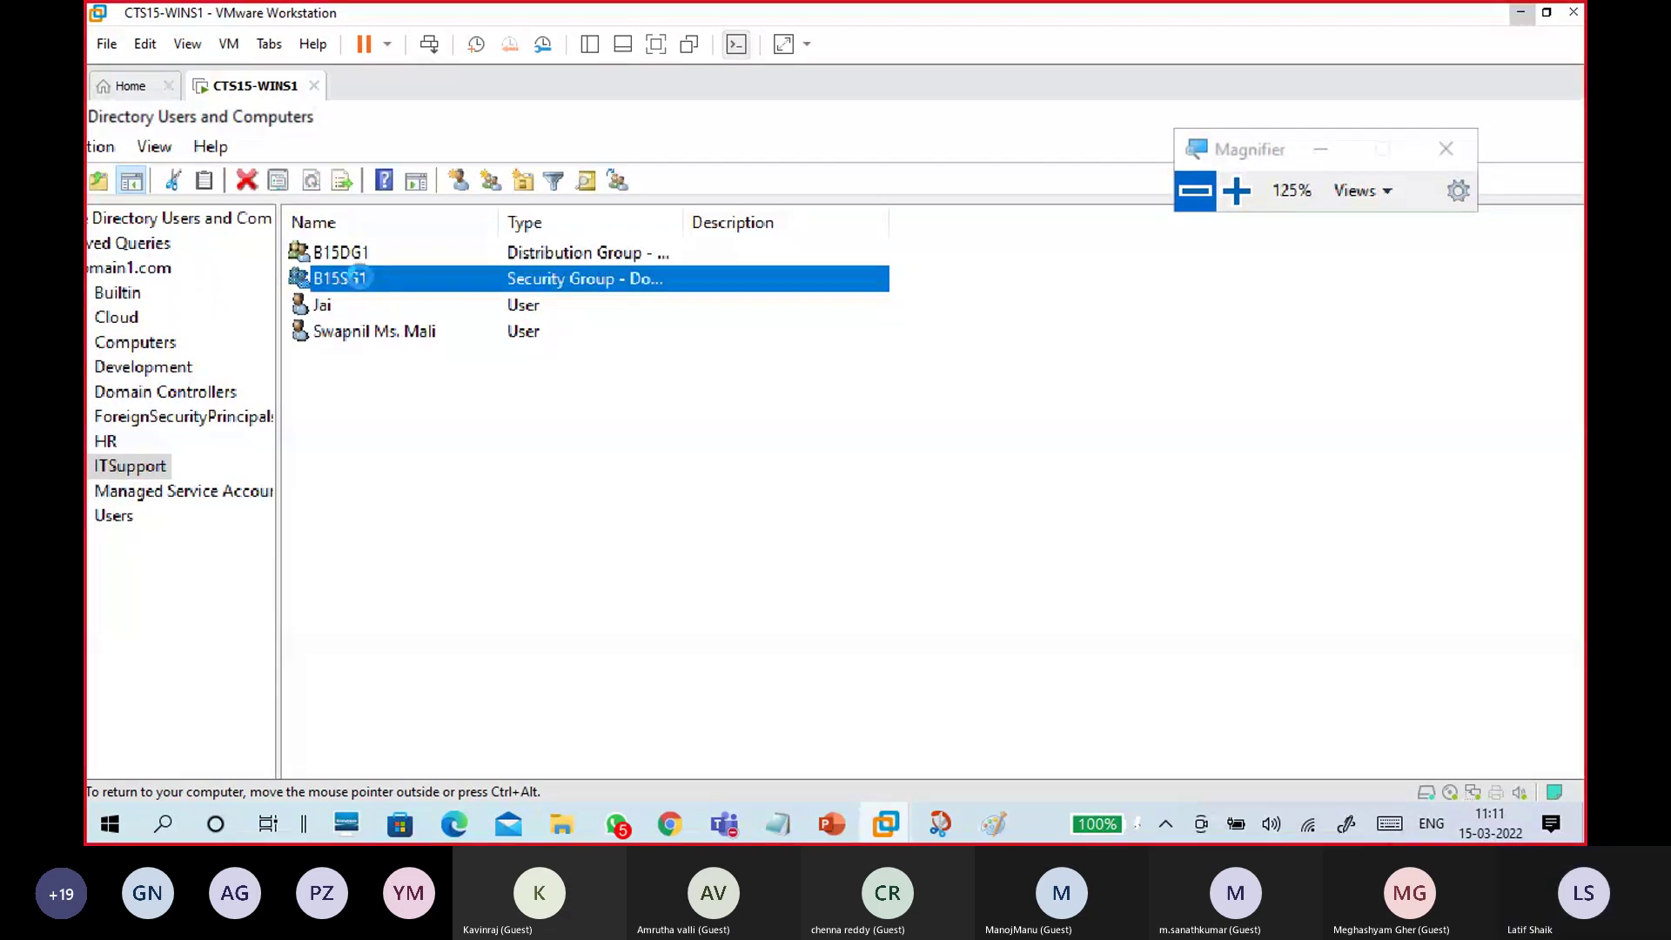
{"action": "double_click", "coordinate": [352, 278]}
{"action": "left_click", "coordinate": [648, 182]}
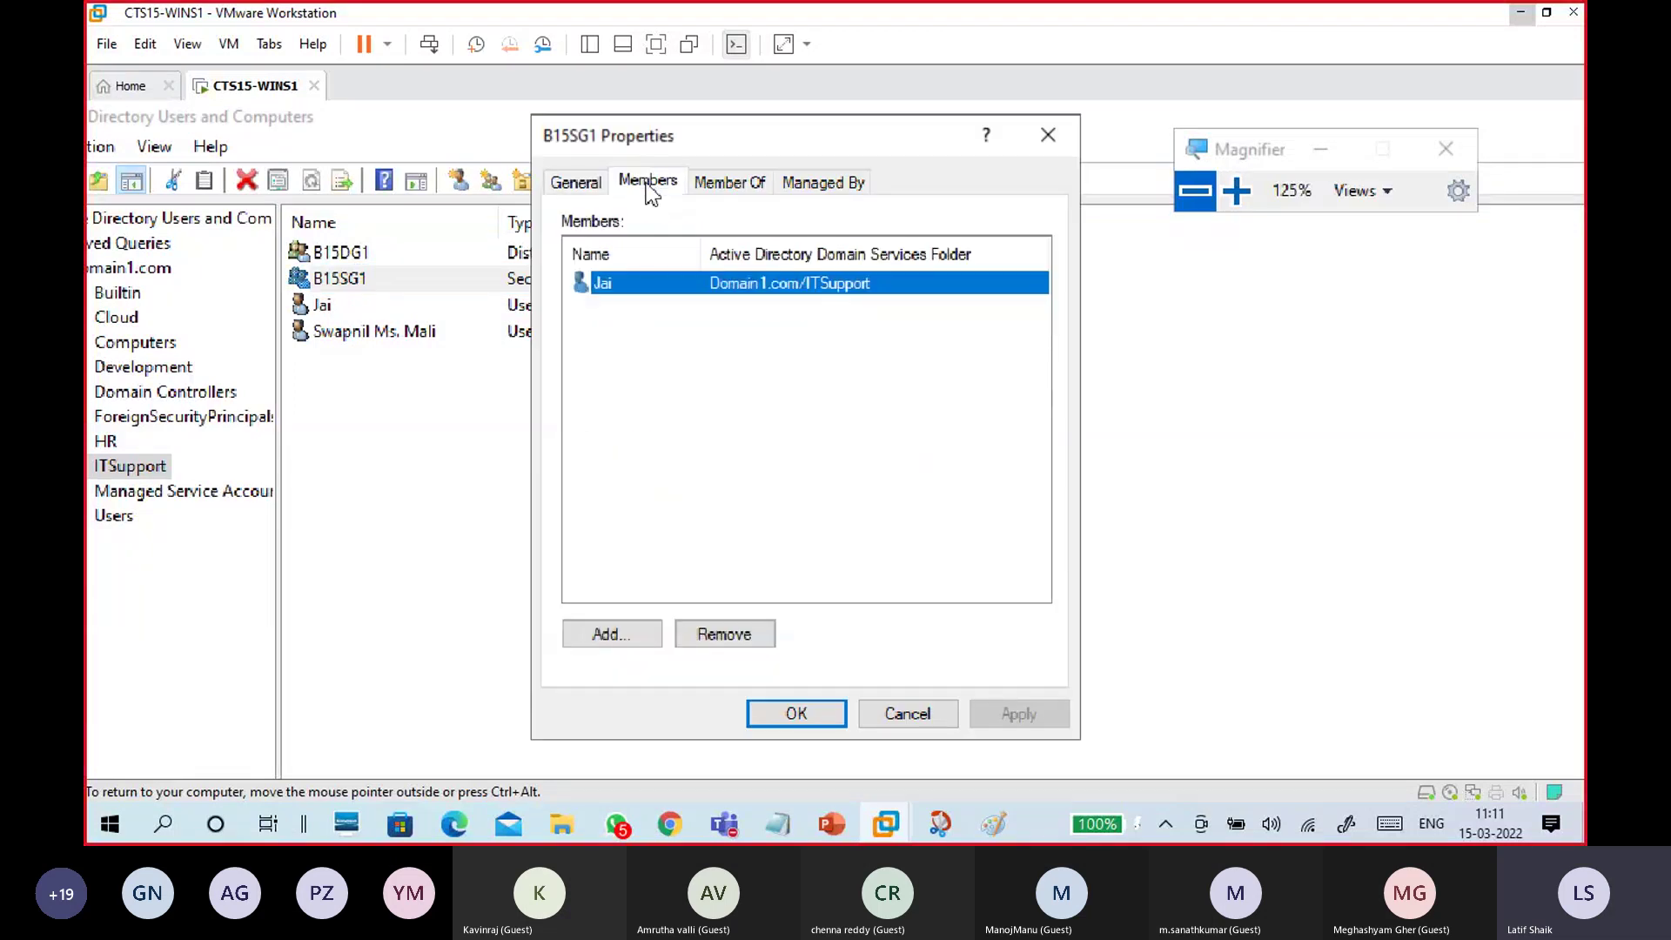
- Review the B15SG1 group's members and the groups it belongs to
{"action": "left_click", "coordinate": [634, 343]}
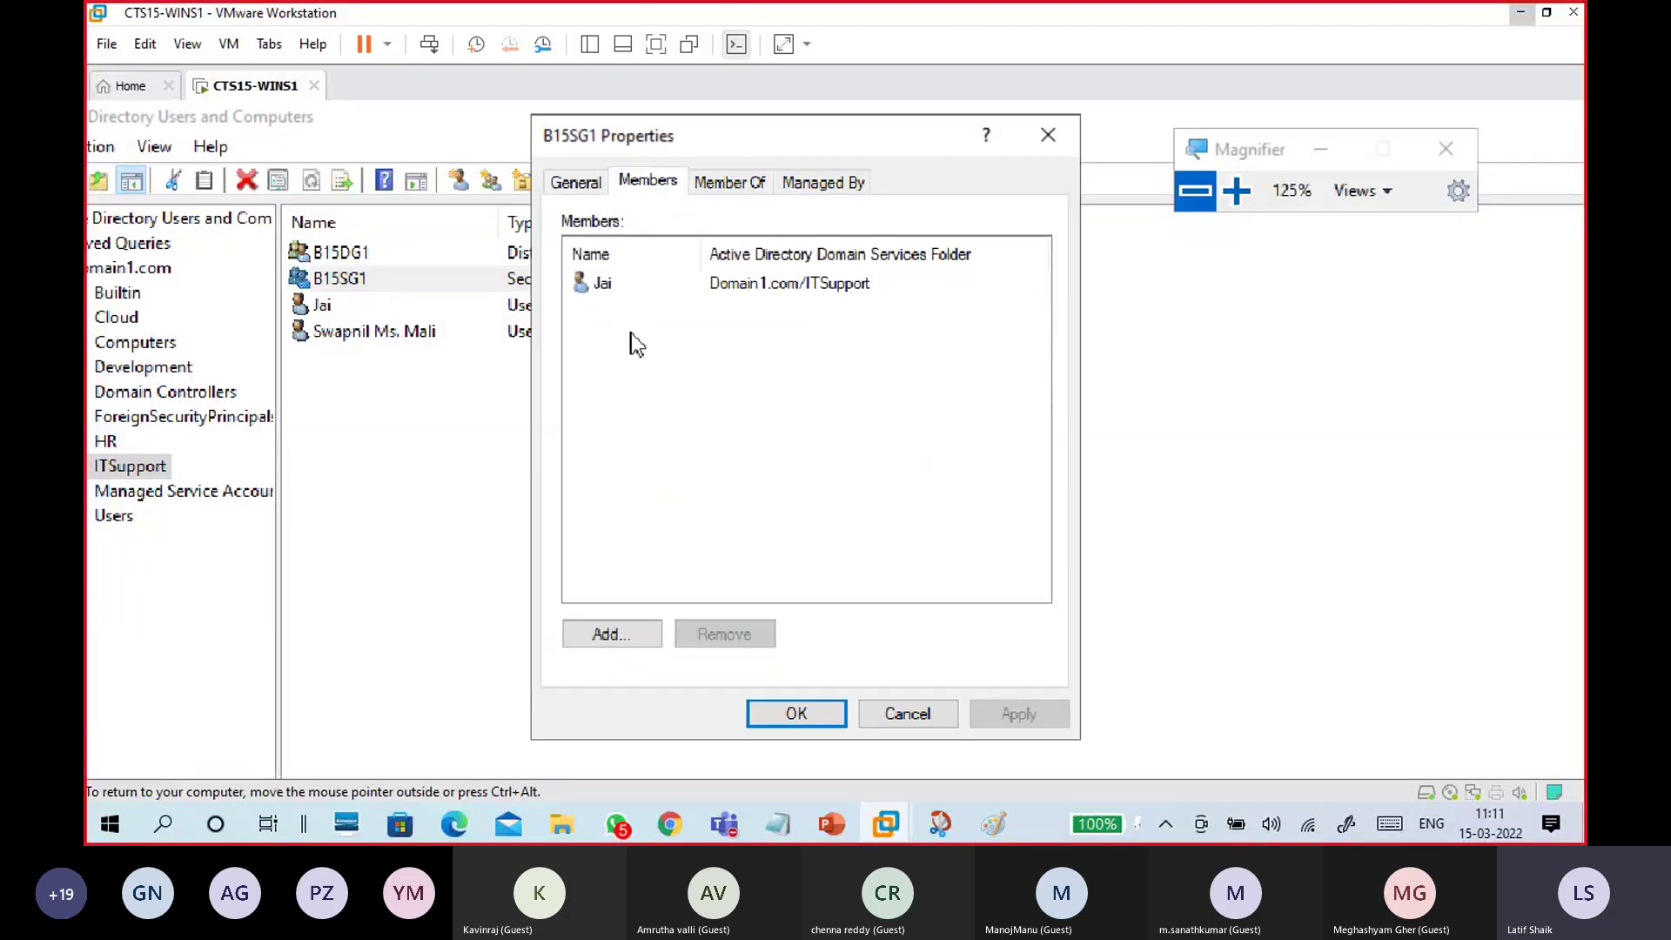
{"action": "left_click", "coordinate": [607, 290]}
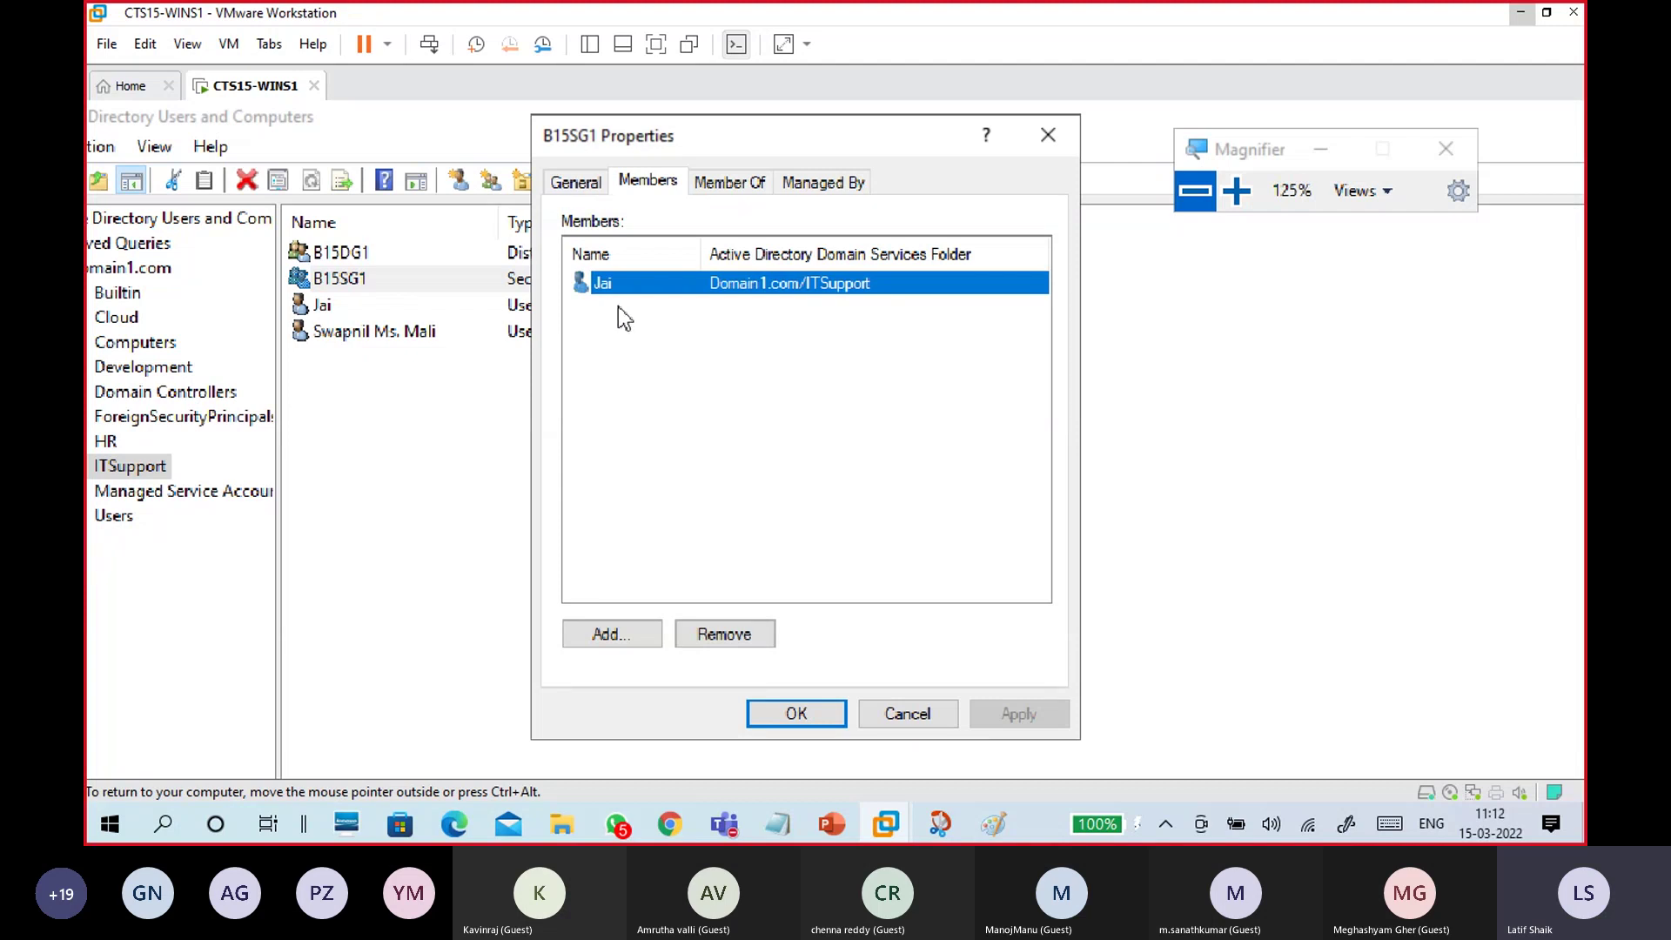
{"action": "left_click", "coordinate": [731, 183]}
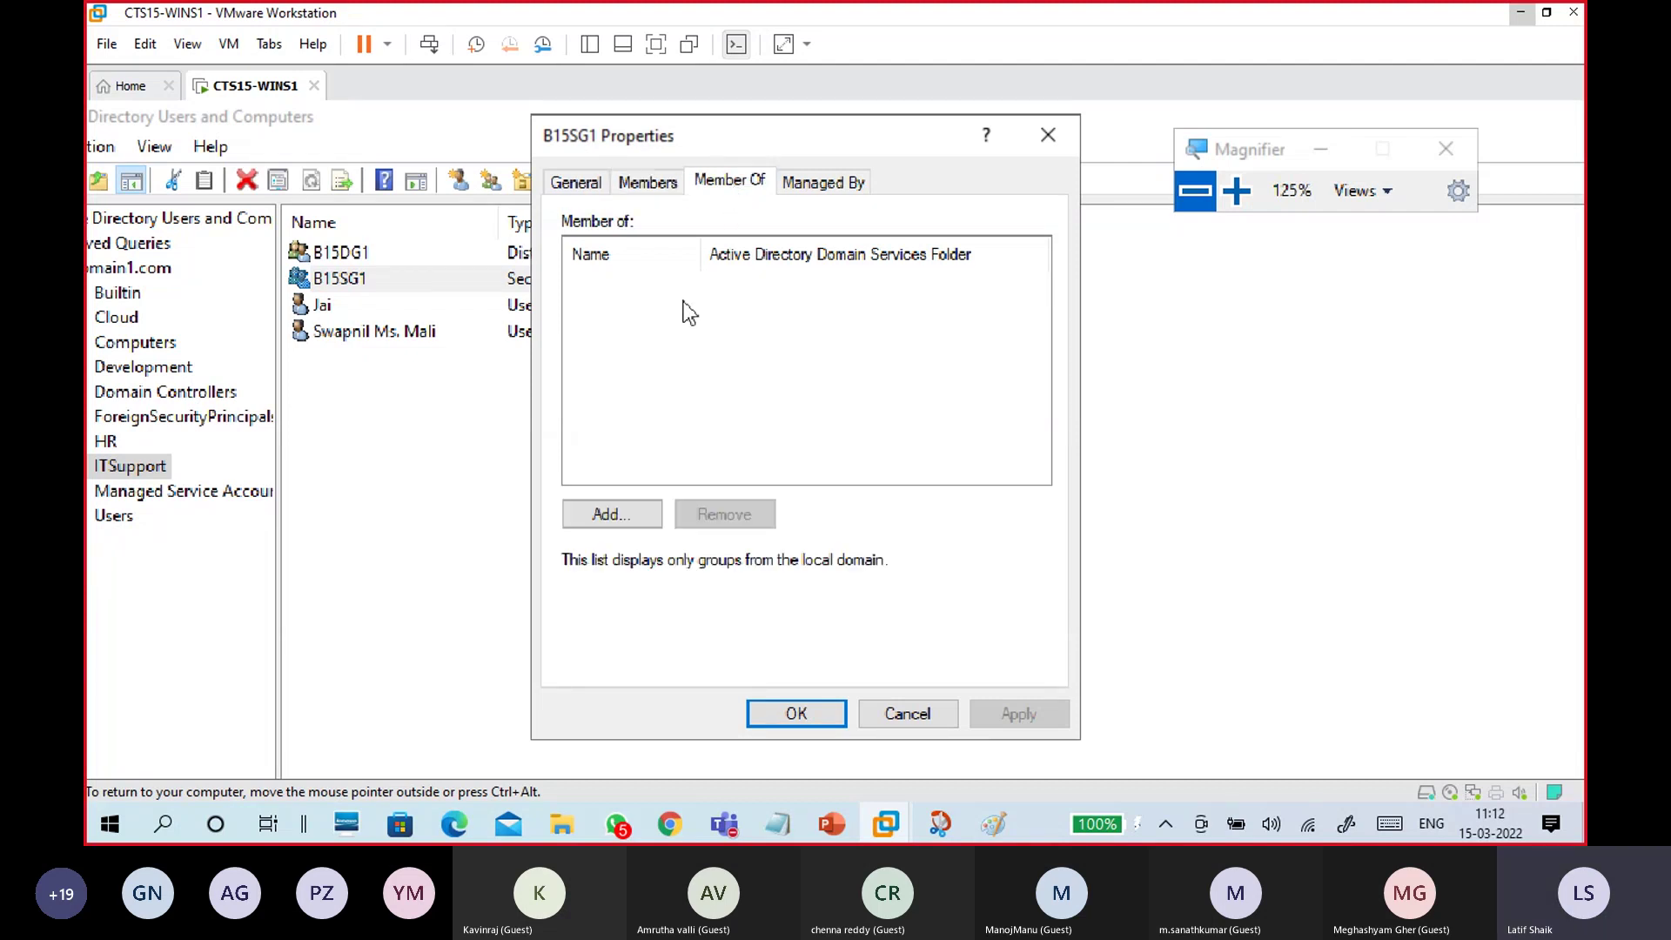
{"action": "left_click", "coordinate": [645, 181]}
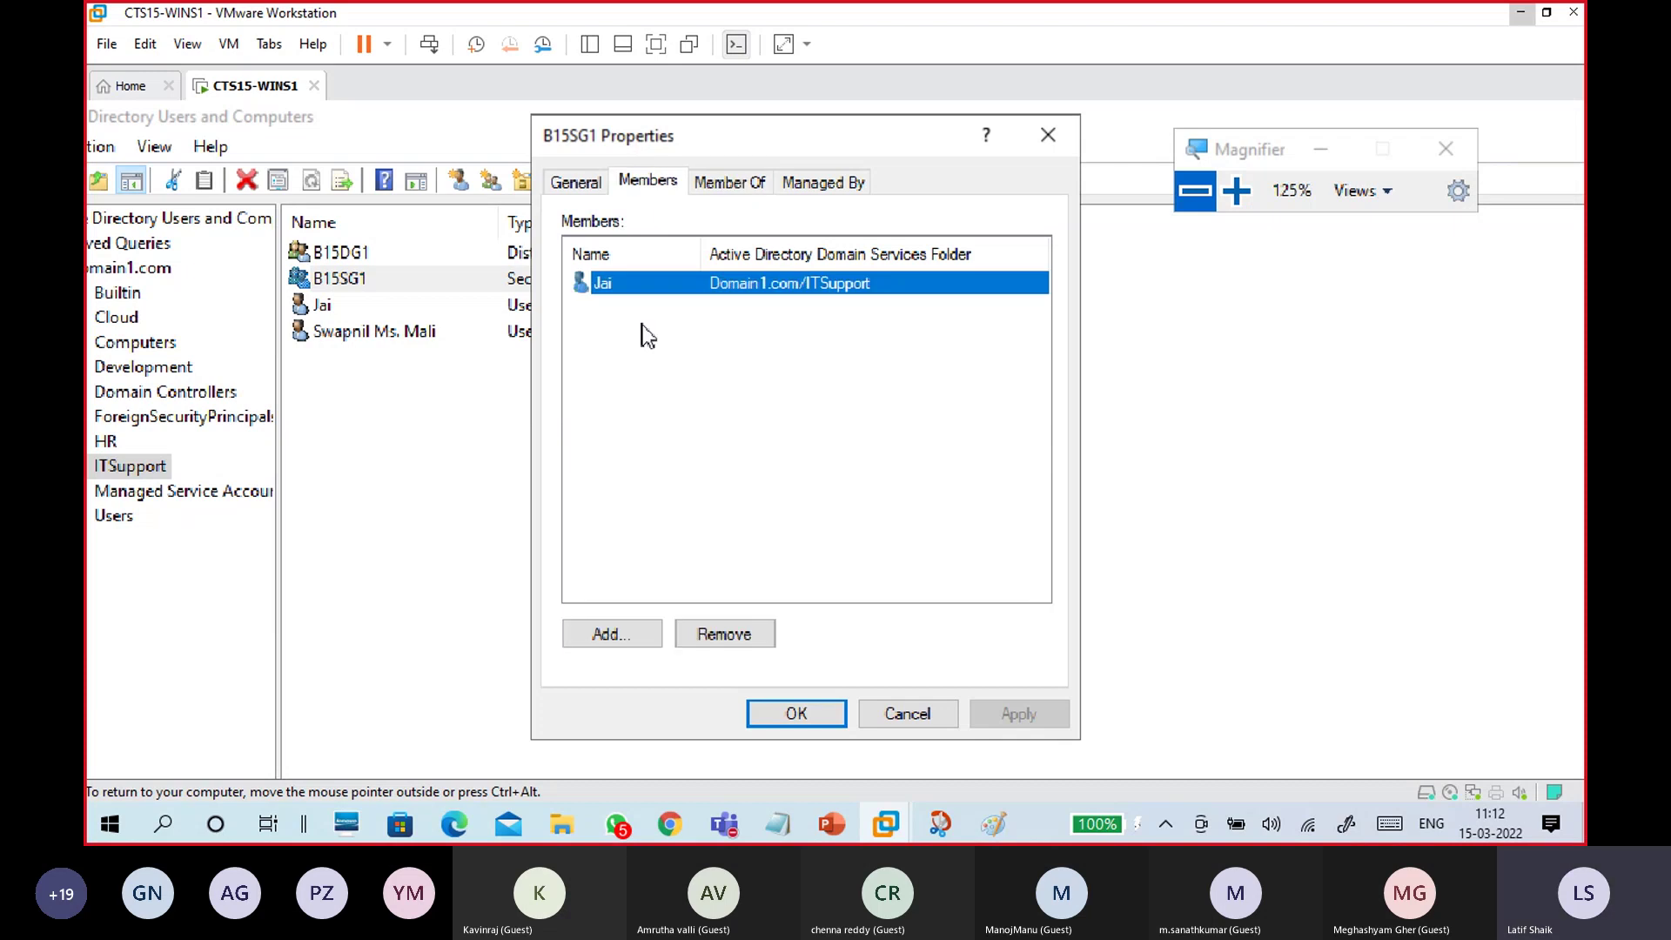
{"action": "left_click", "coordinate": [667, 395]}
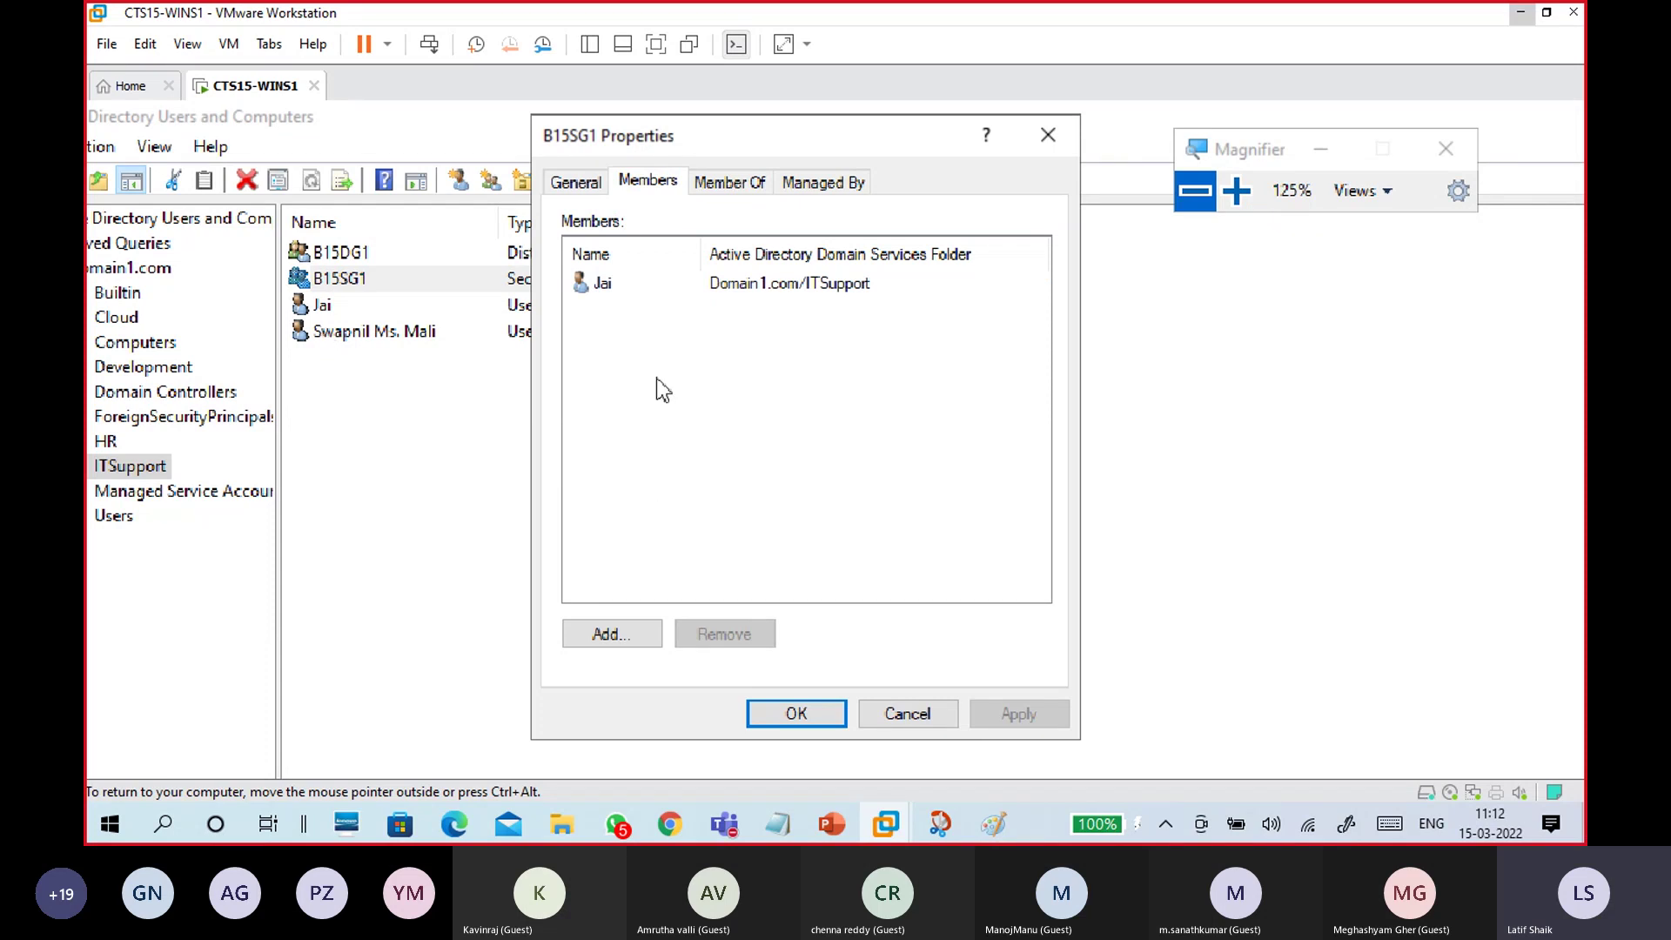
- Add the second ITSupport user to the B15SG1 group's members by searching for the user's first name, and save the group's properties
{"action": "left_click", "coordinate": [625, 638]}
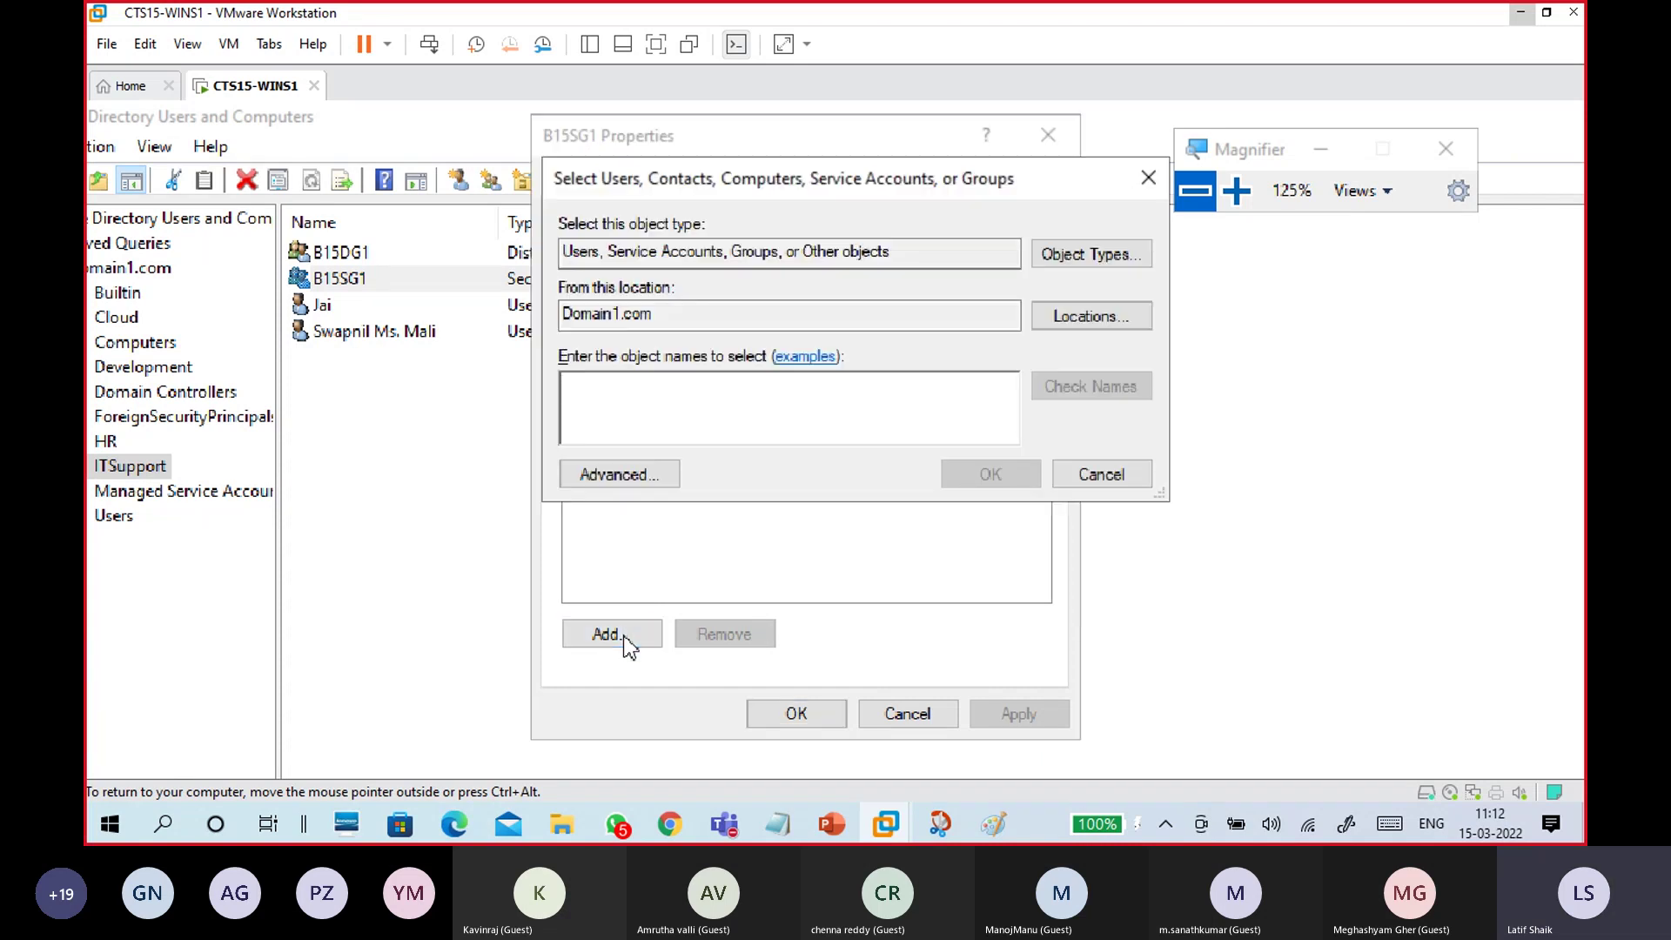
{"action": "type", "text": "SW"}
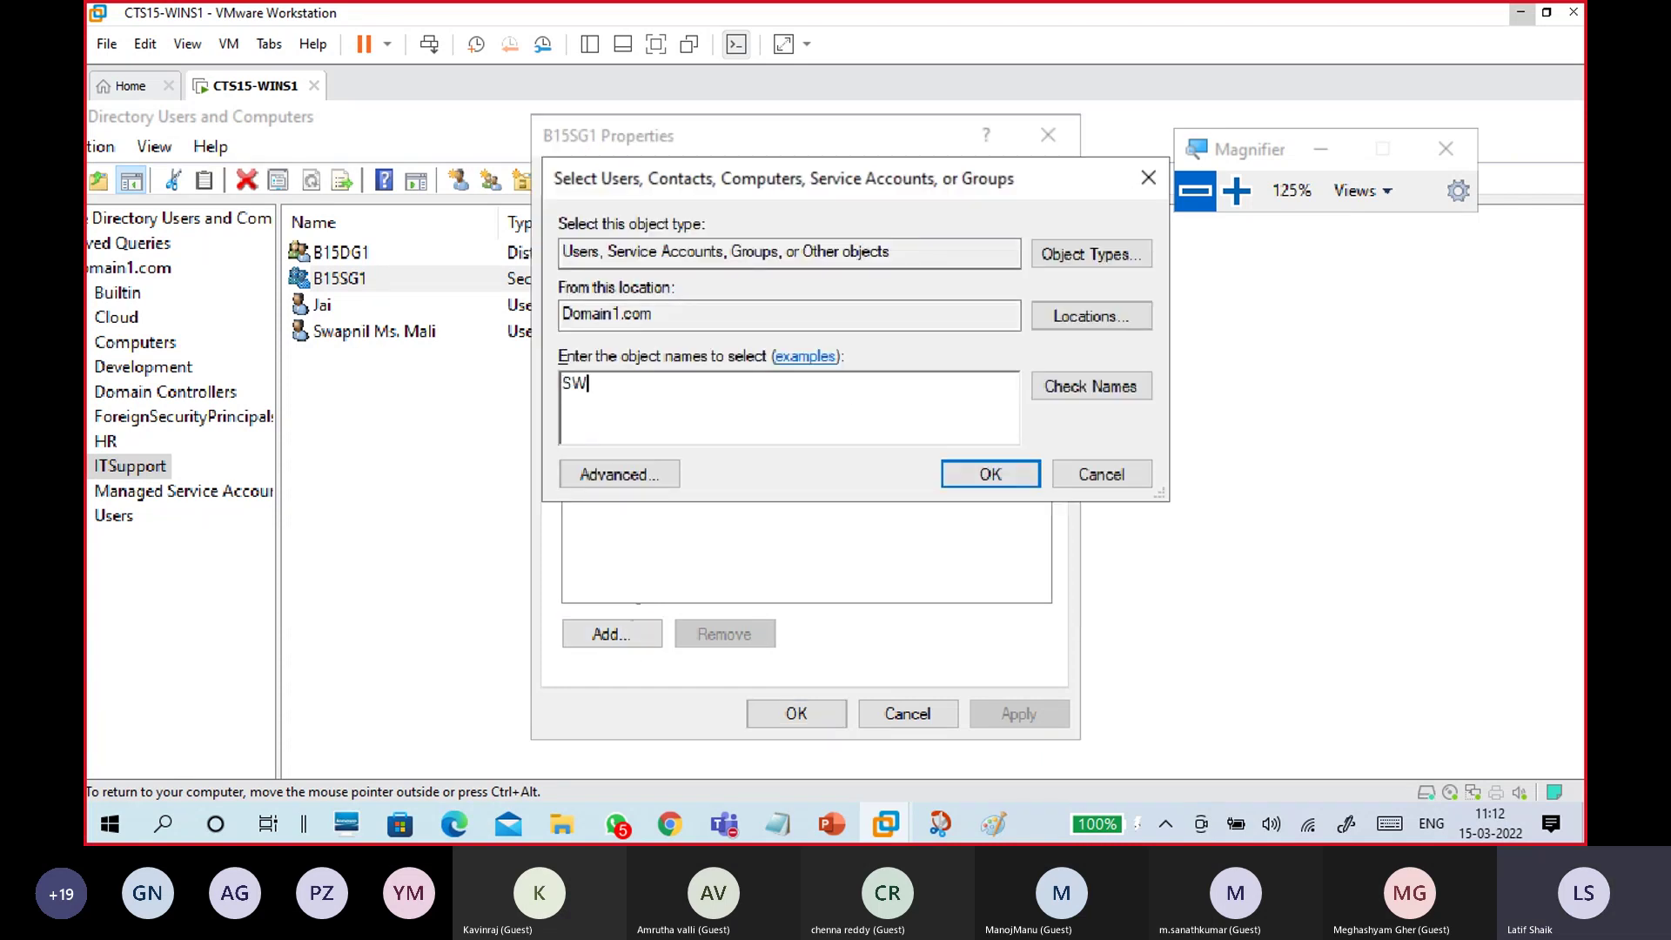
{"action": "type", "text": "APNIL"}
{"action": "left_click", "coordinate": [1092, 390]}
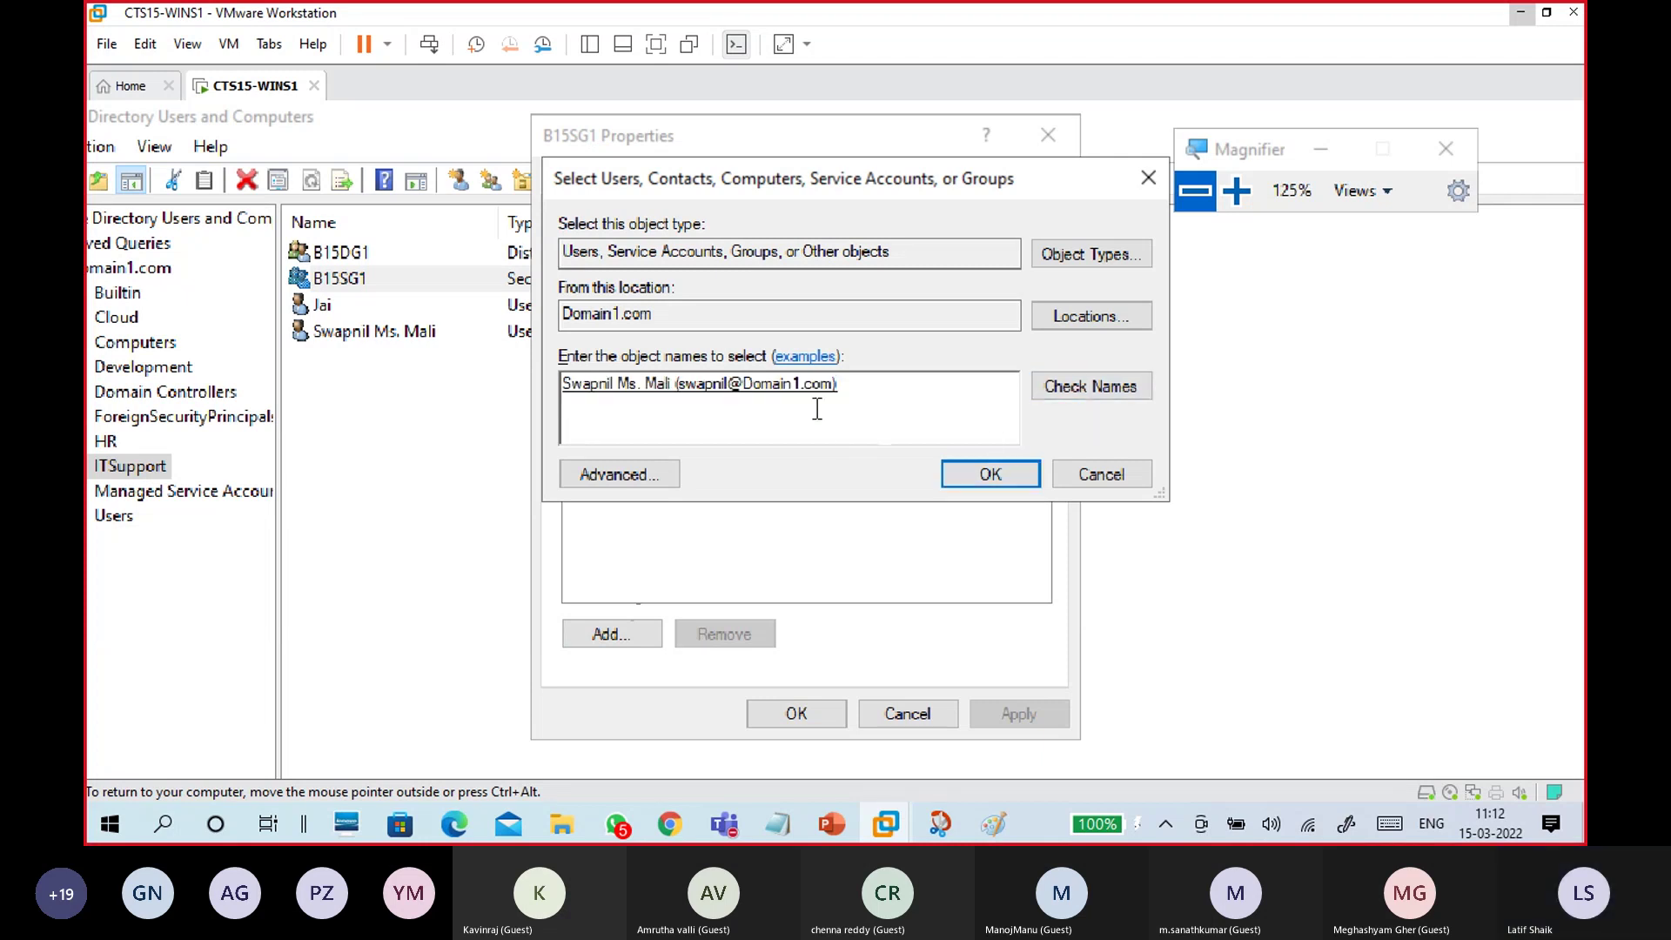
{"action": "double_click", "coordinate": [561, 402]}
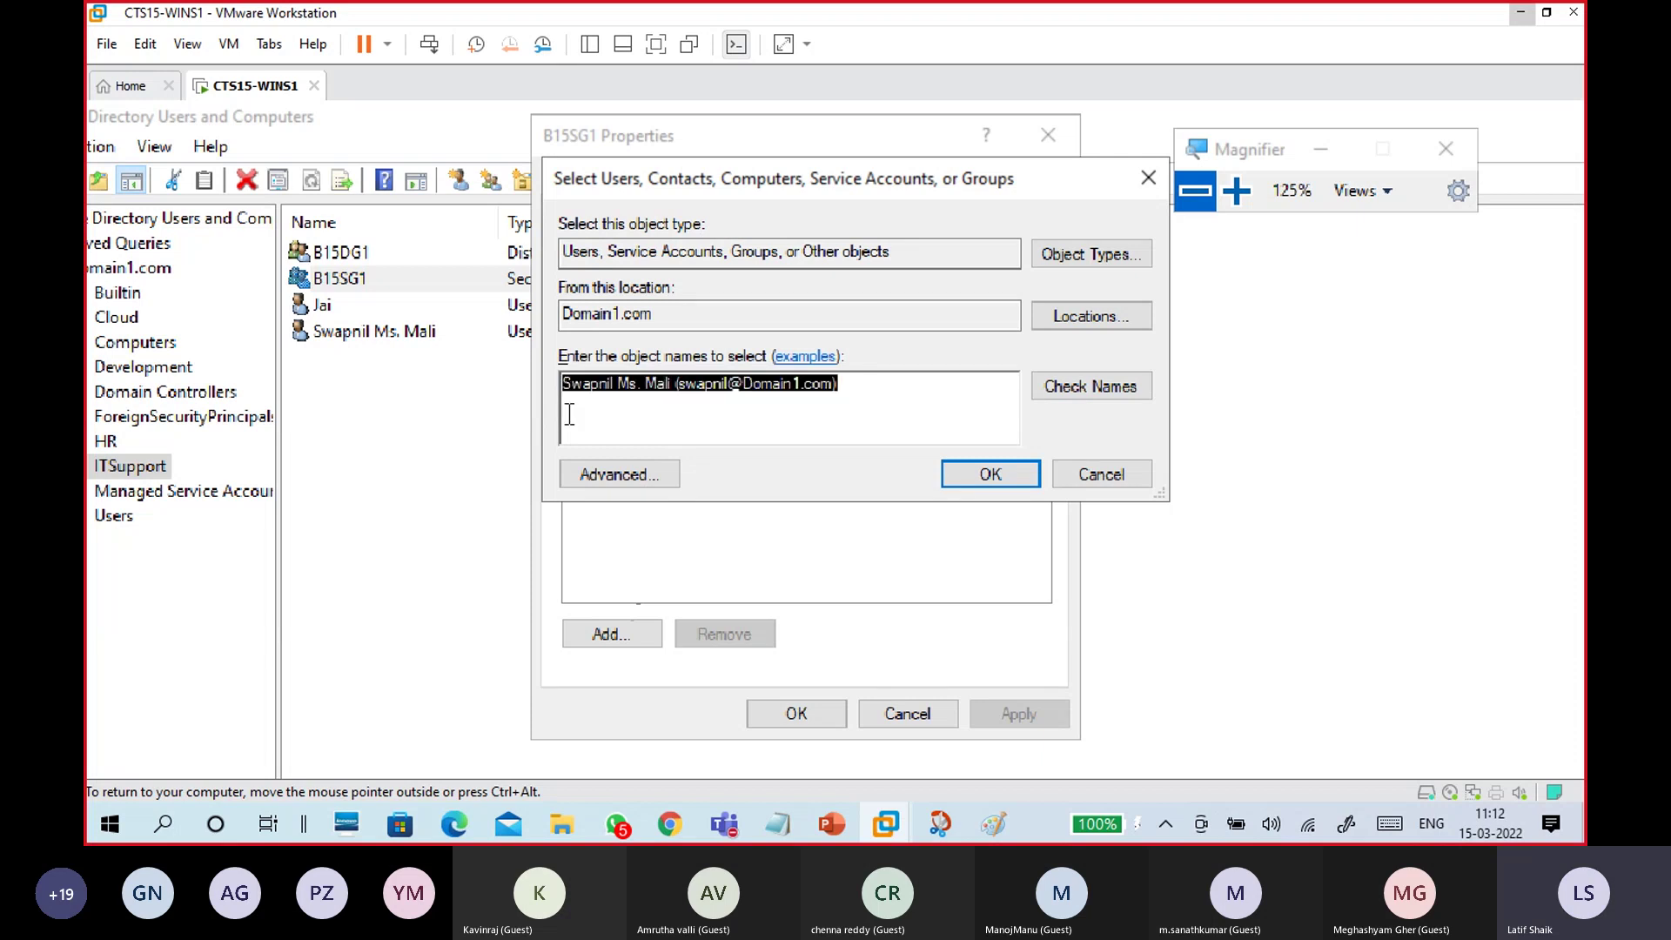
{"action": "left_click", "coordinate": [957, 480]}
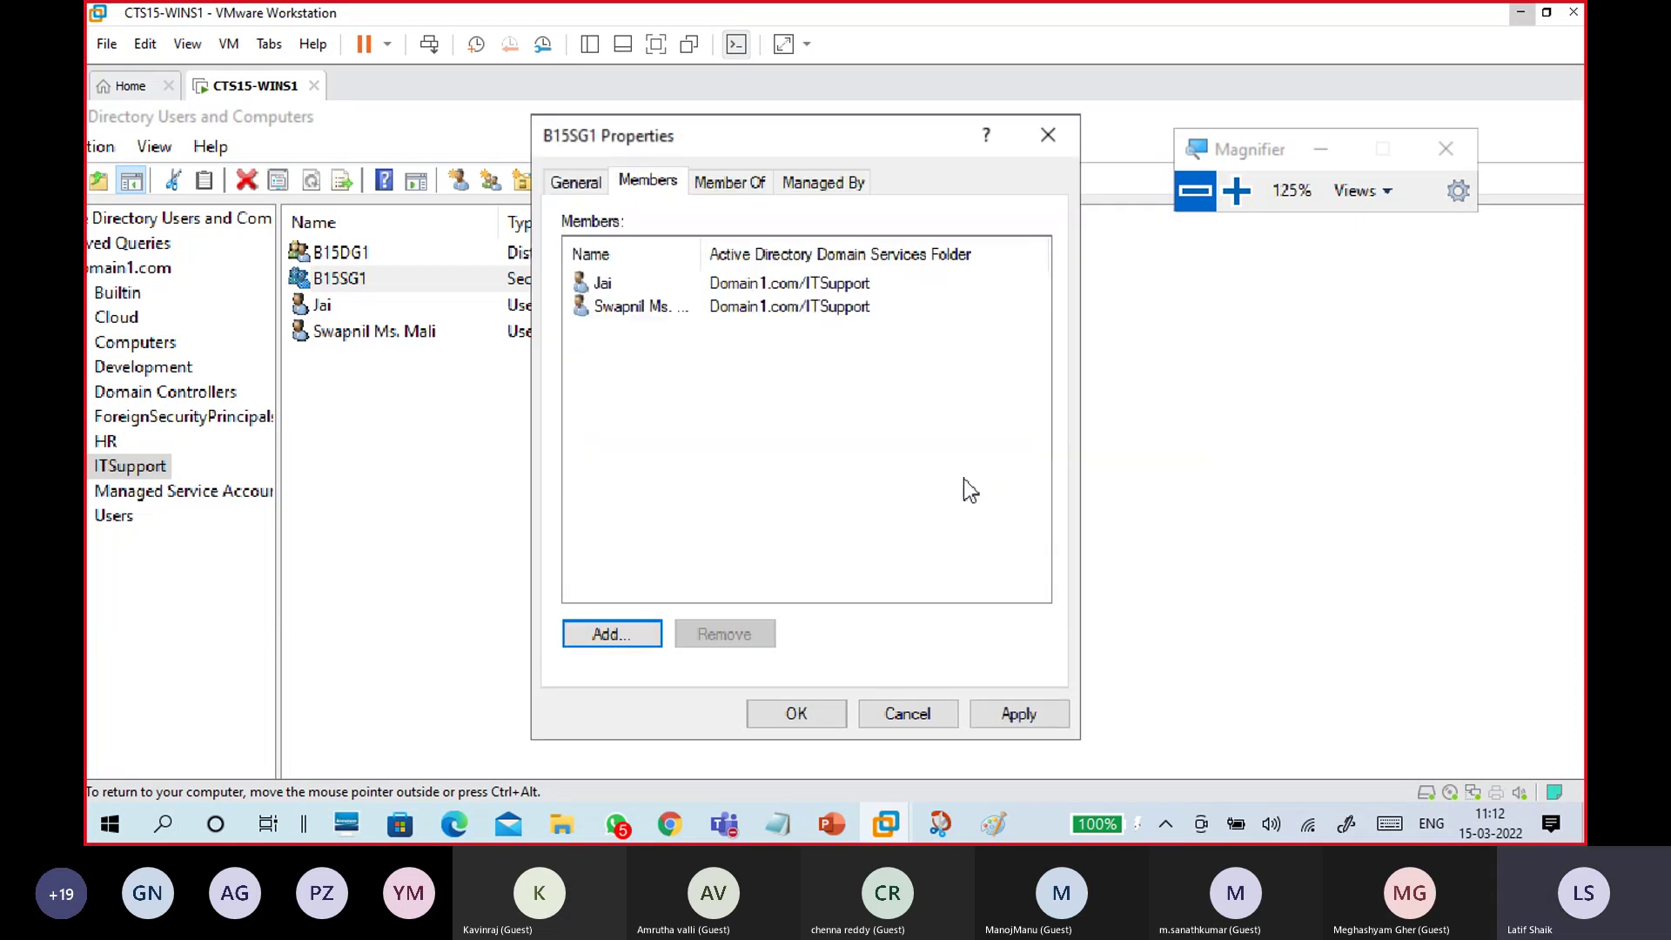
{"action": "left_click", "coordinate": [639, 362]}
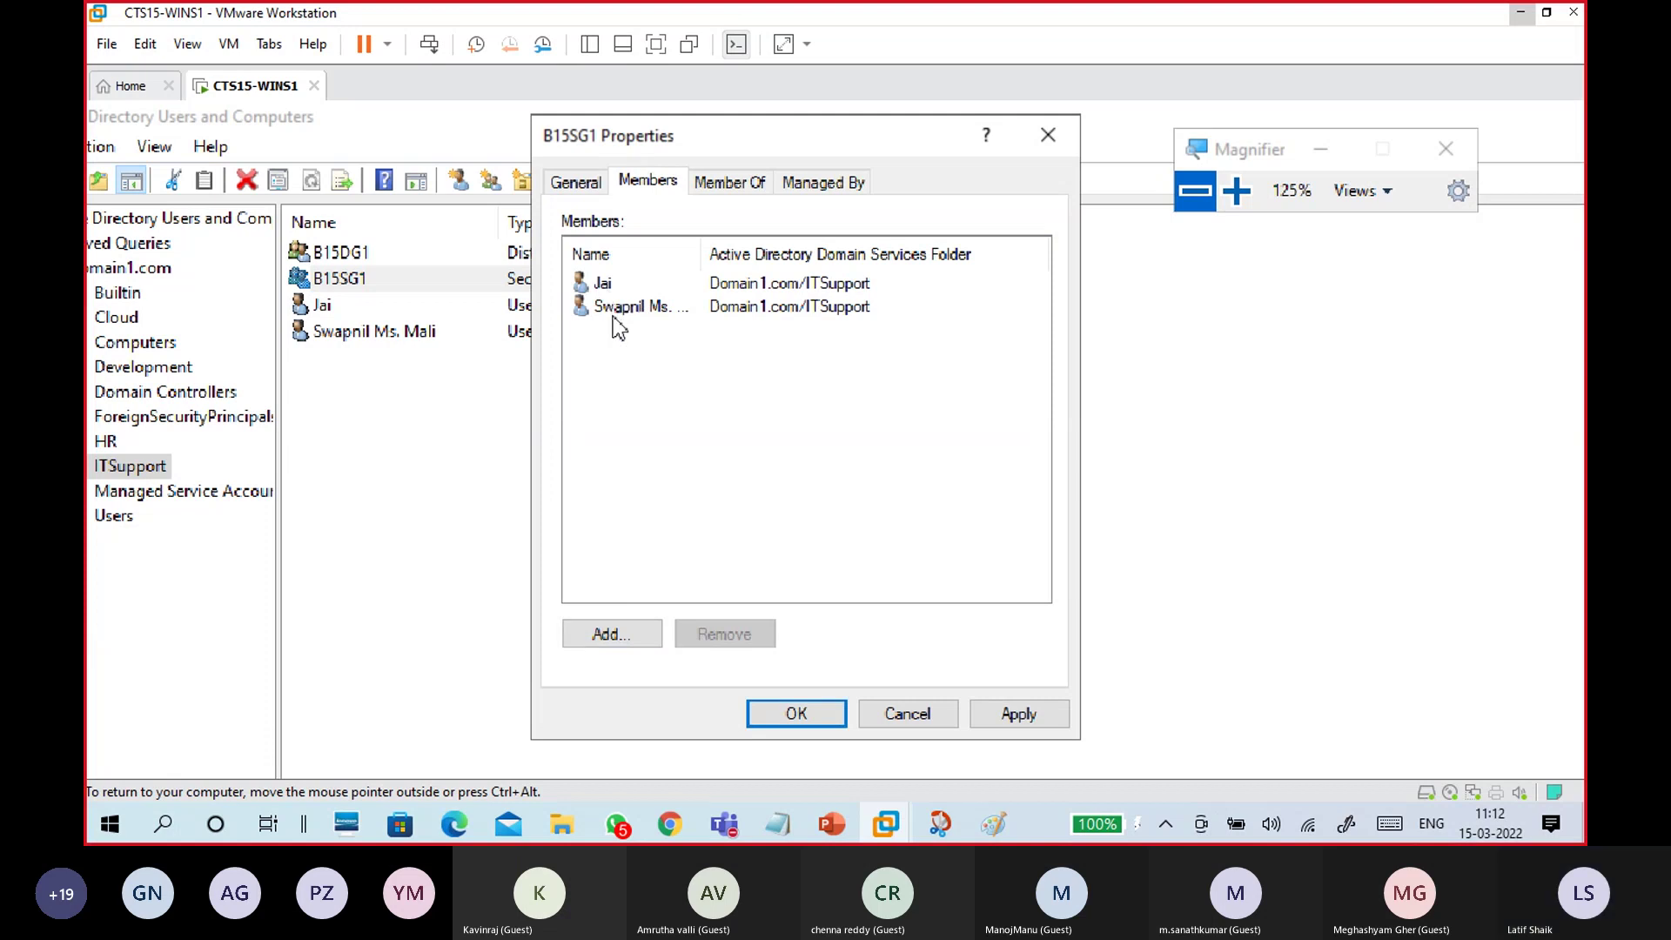
{"action": "left_click", "coordinate": [1005, 721]}
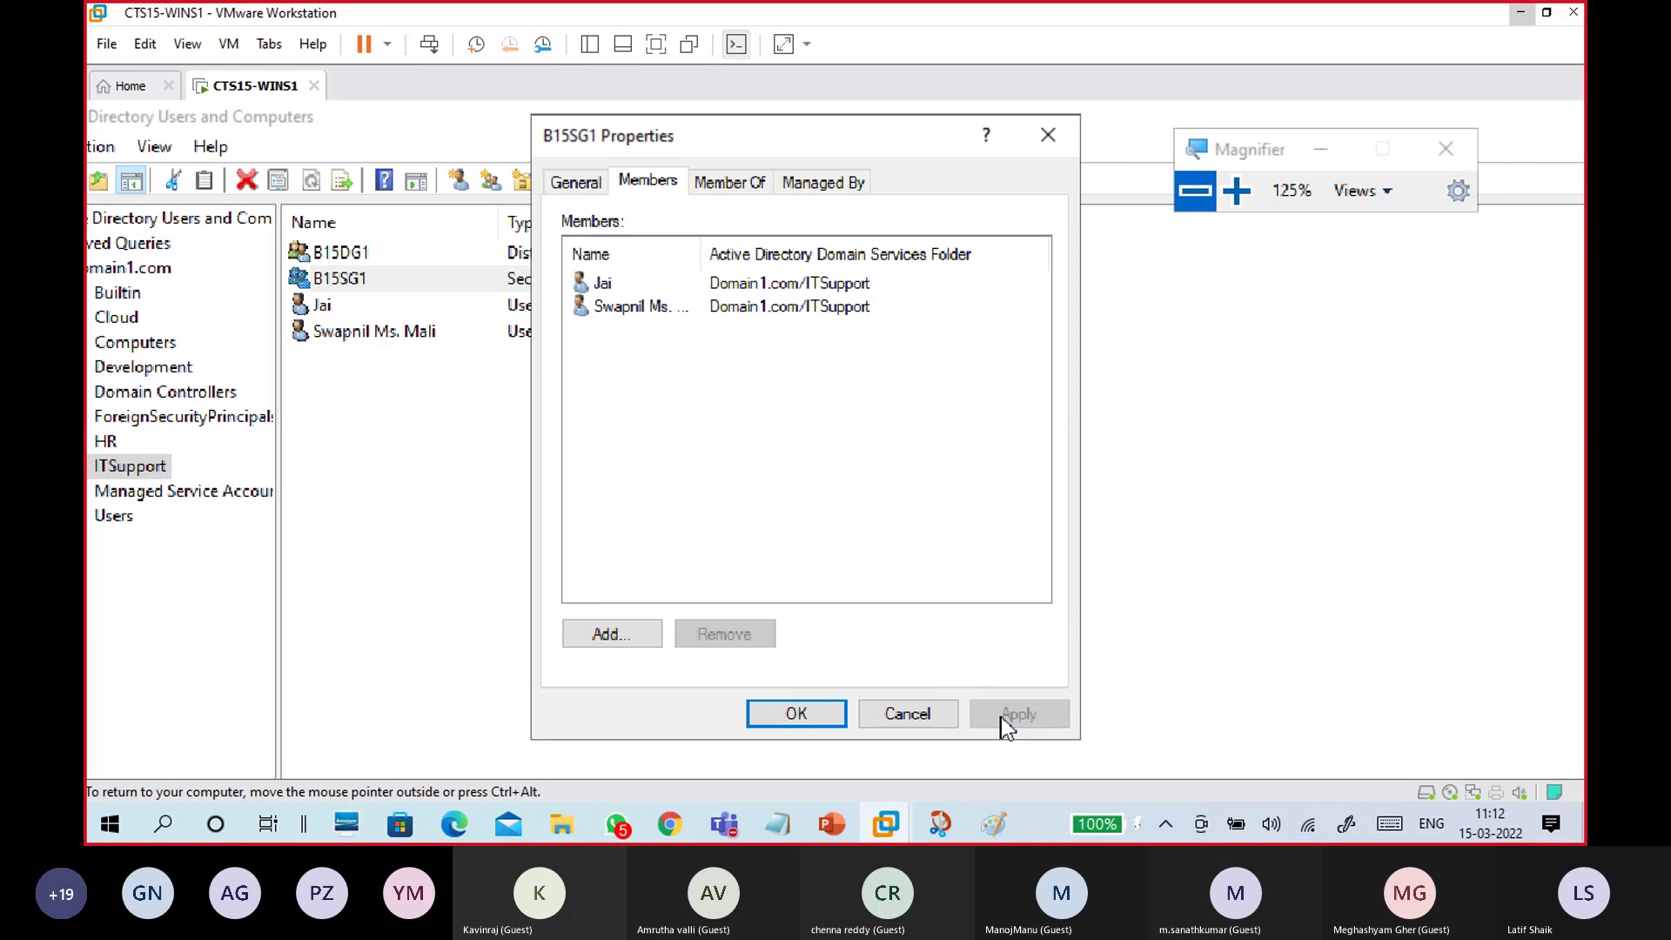
{"action": "left_click", "coordinate": [809, 720]}
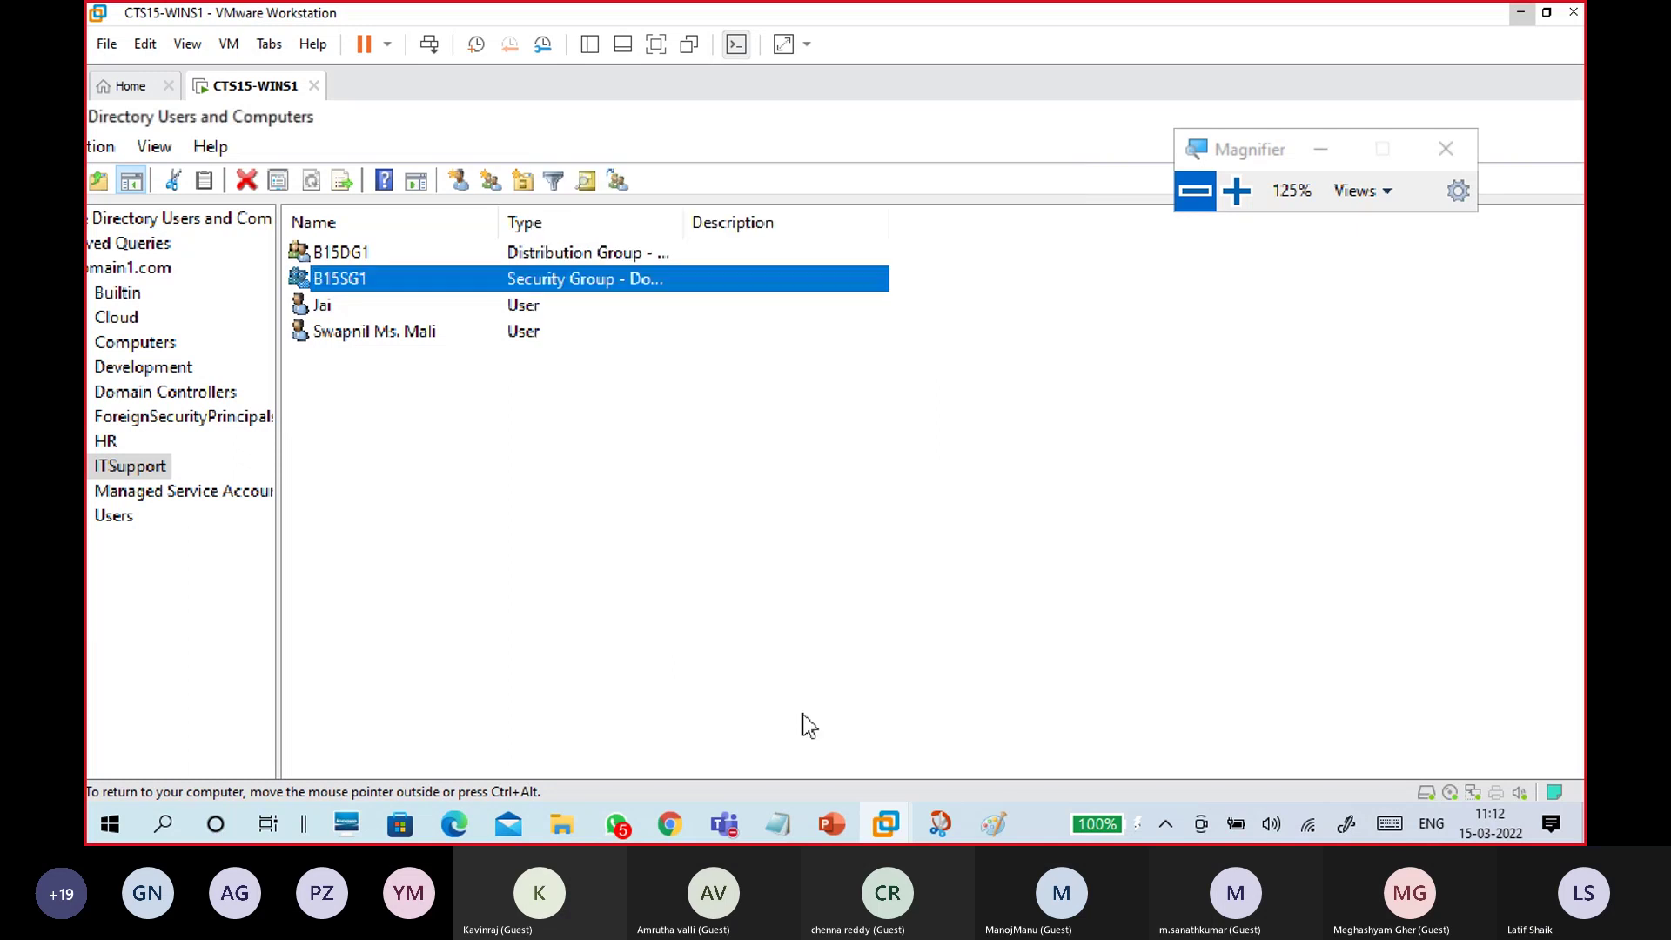
- Check the group memberships in the second ITSupport user's properties, then close the properties
{"action": "left_click", "coordinate": [383, 279]}
{"action": "key", "text": "Escape"}
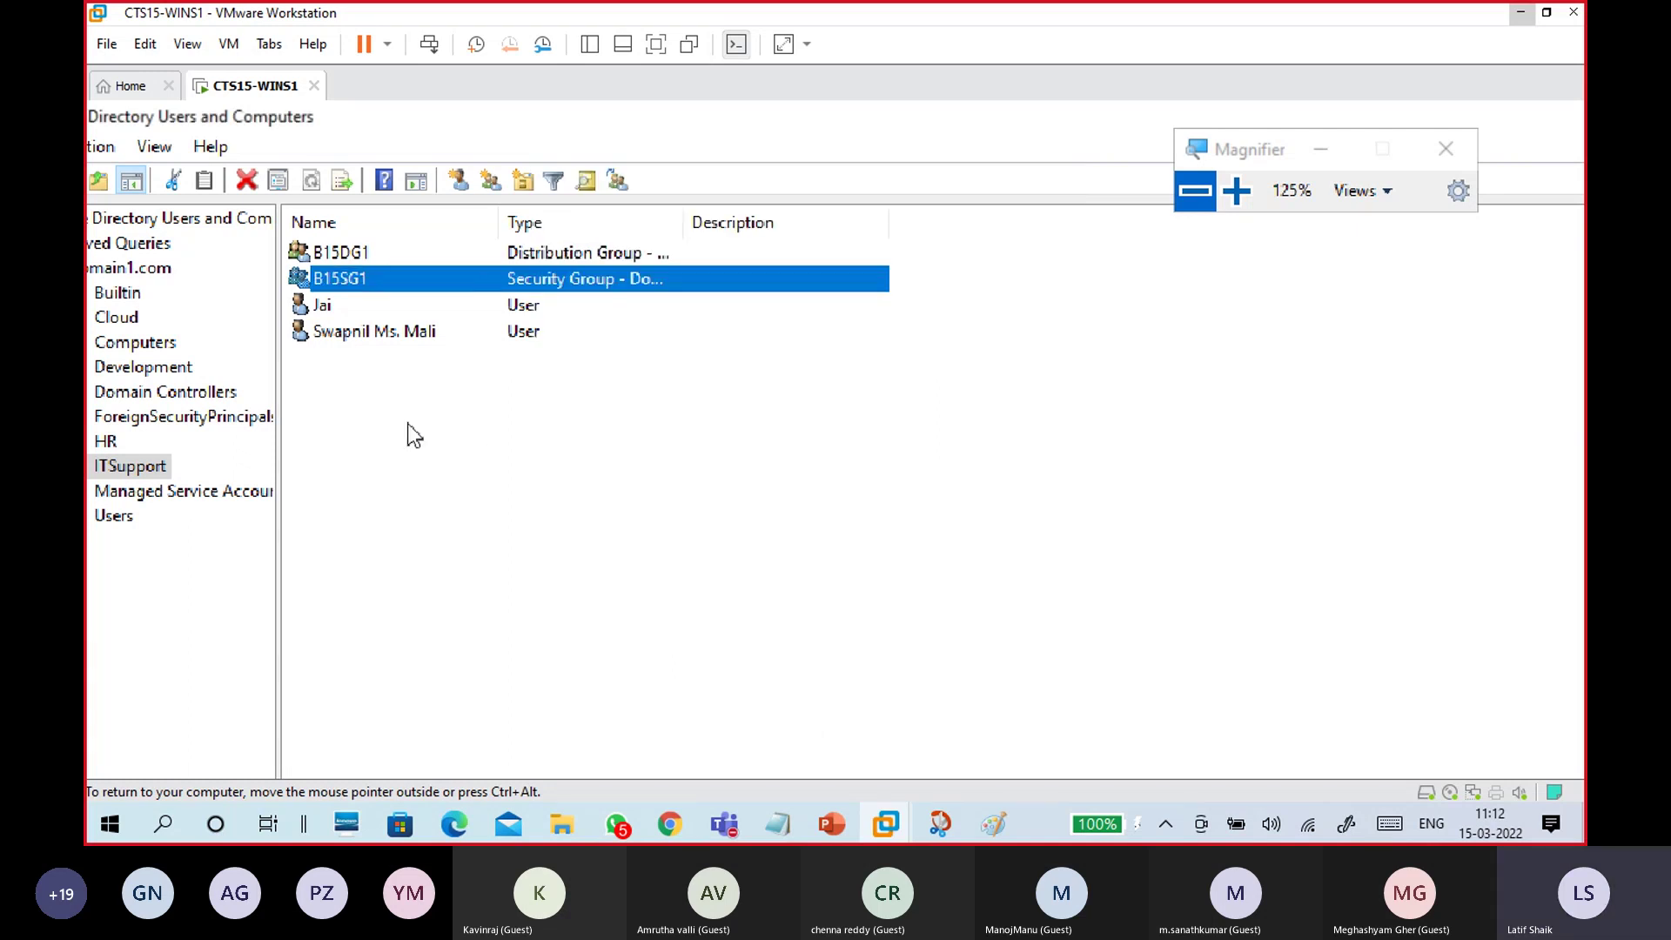
{"action": "double_click", "coordinate": [393, 341]}
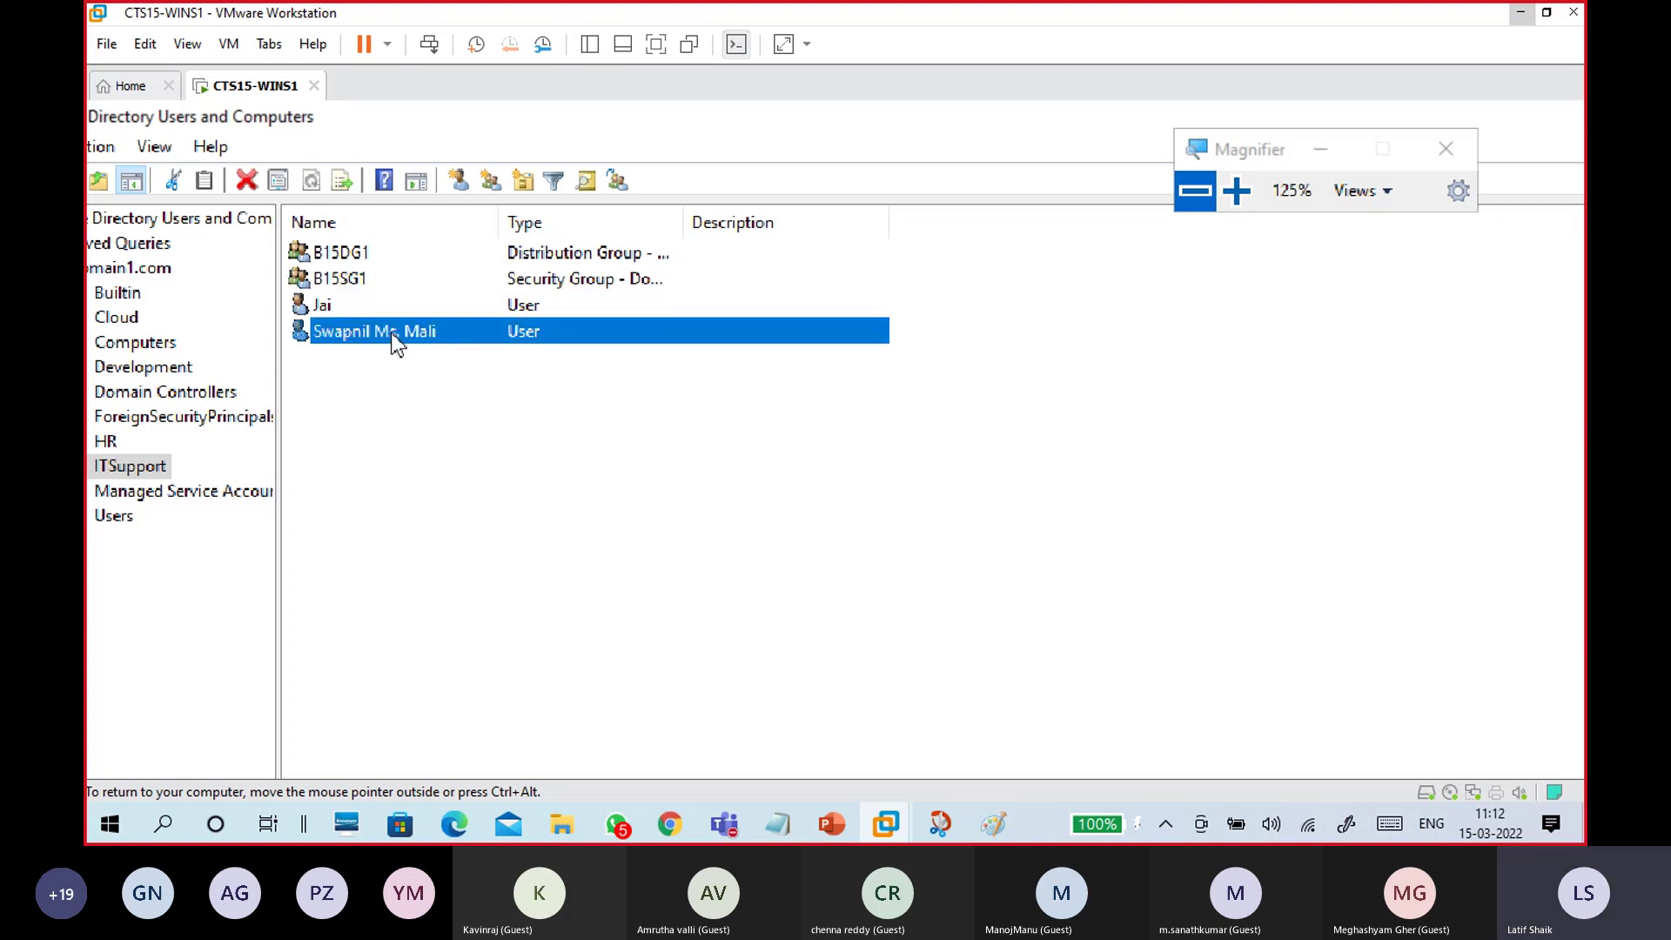
{"action": "left_click", "coordinate": [629, 183]}
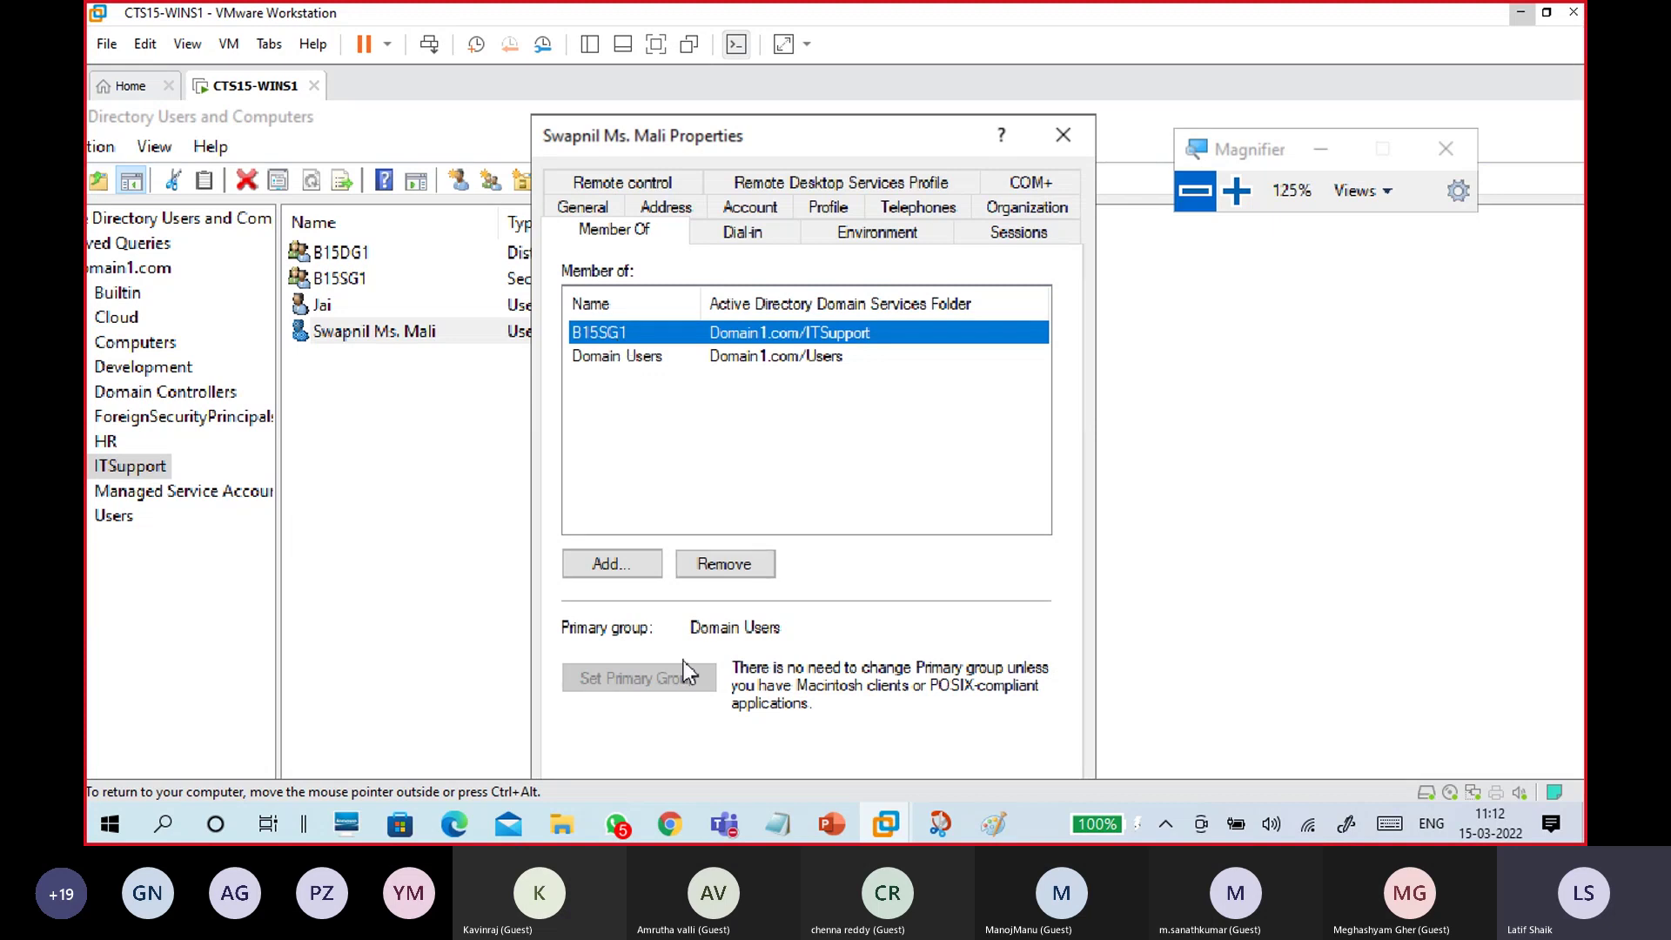
{"action": "left_click", "coordinate": [680, 707]}
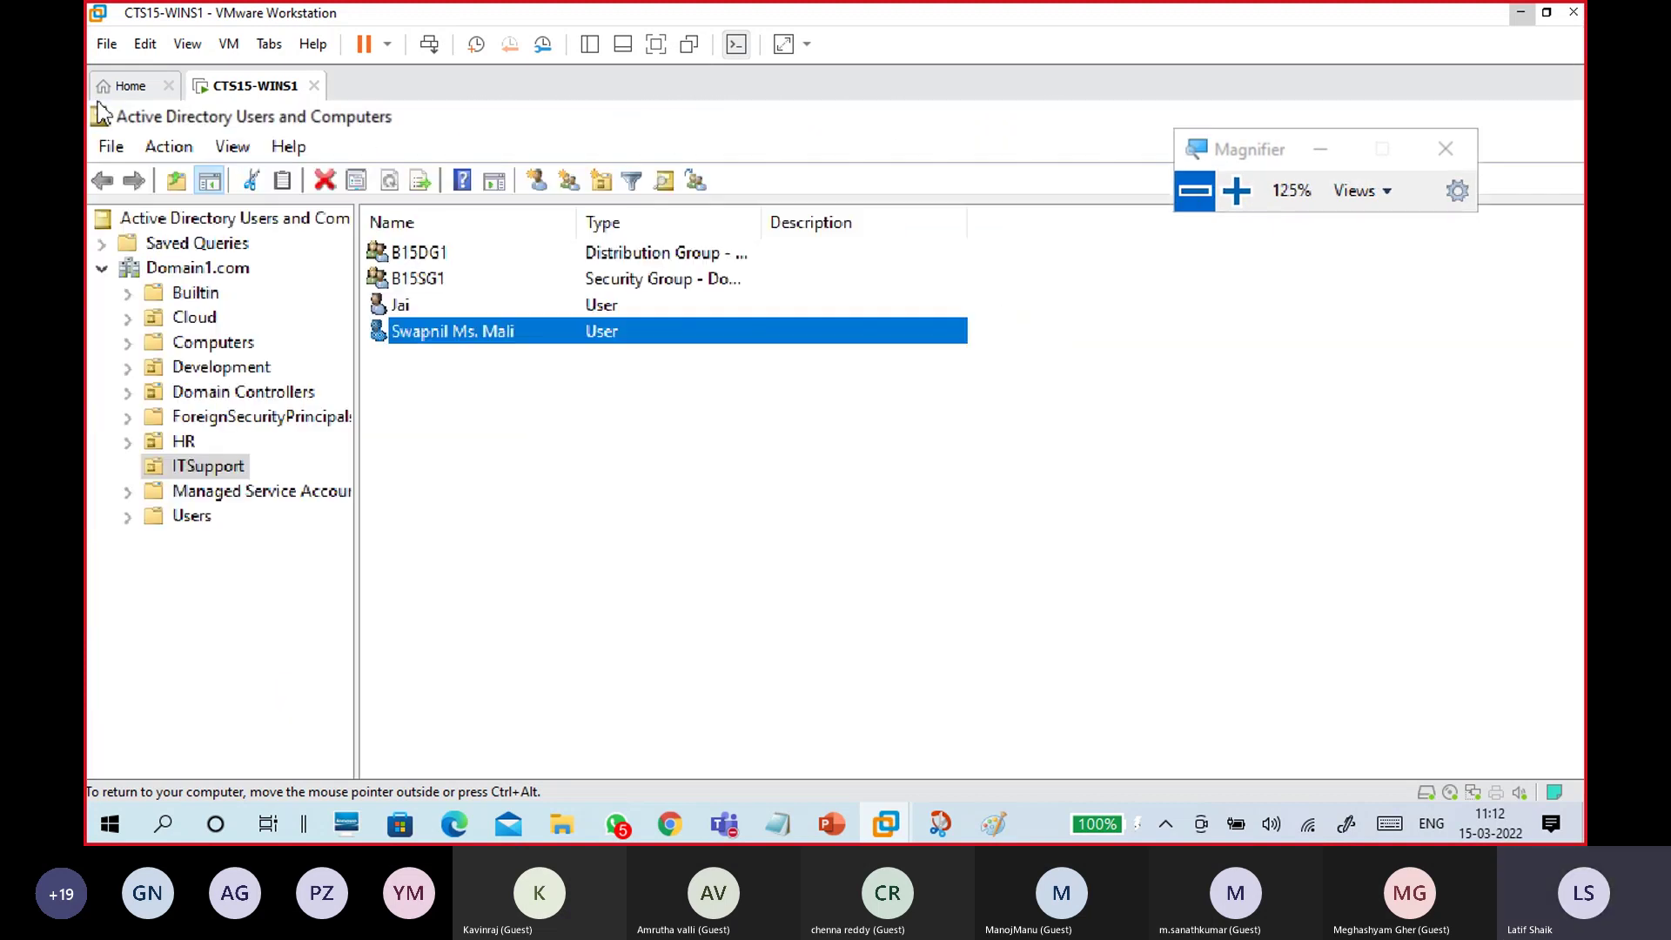
{"action": "left_click", "coordinate": [587, 461]}
- Check the group memberships in the first ITSupport user's properties and close them
{"action": "left_click", "coordinate": [464, 309]}
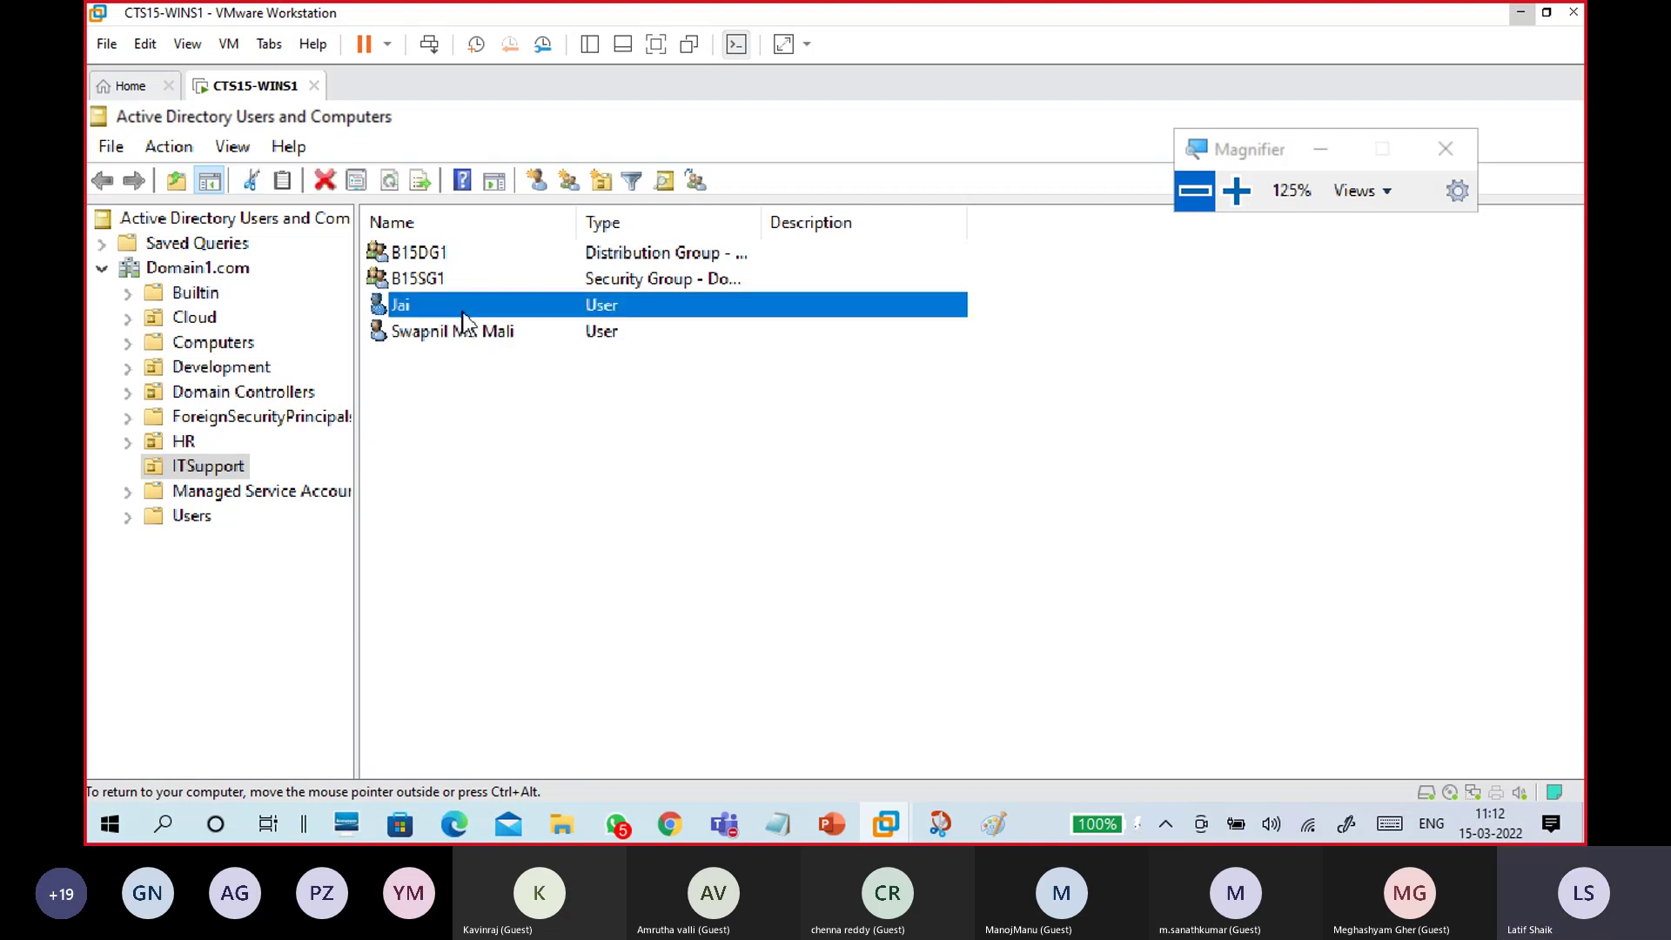
{"action": "double_click", "coordinate": [463, 307]}
{"action": "left_click", "coordinate": [709, 184]}
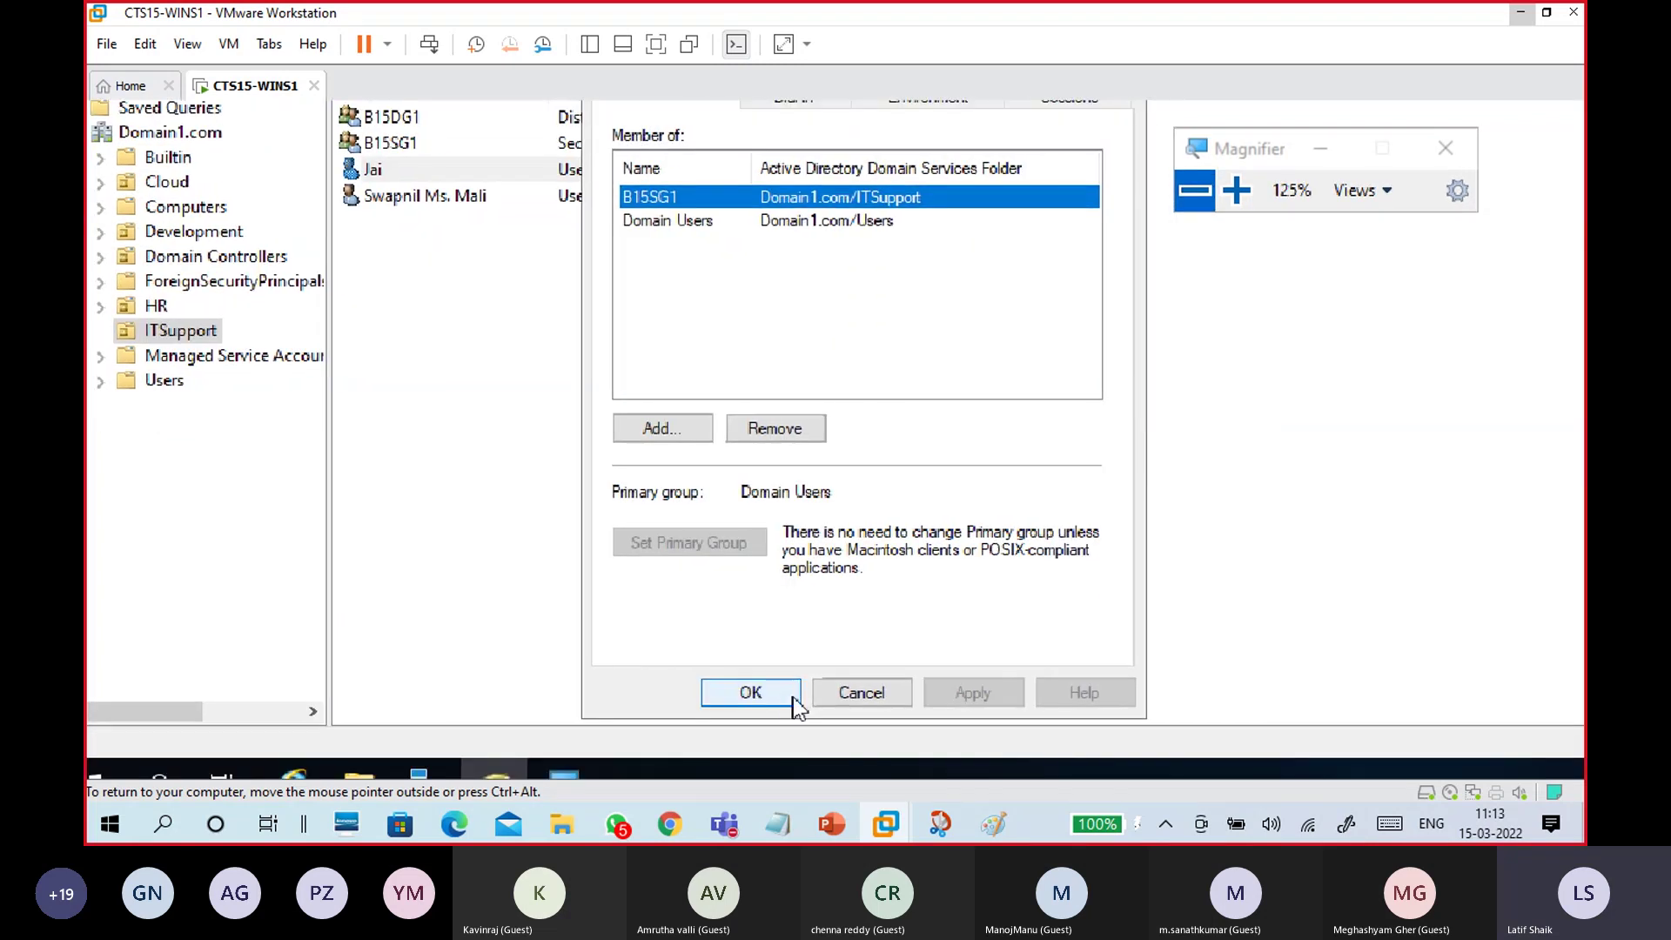
{"action": "left_click", "coordinate": [788, 706]}
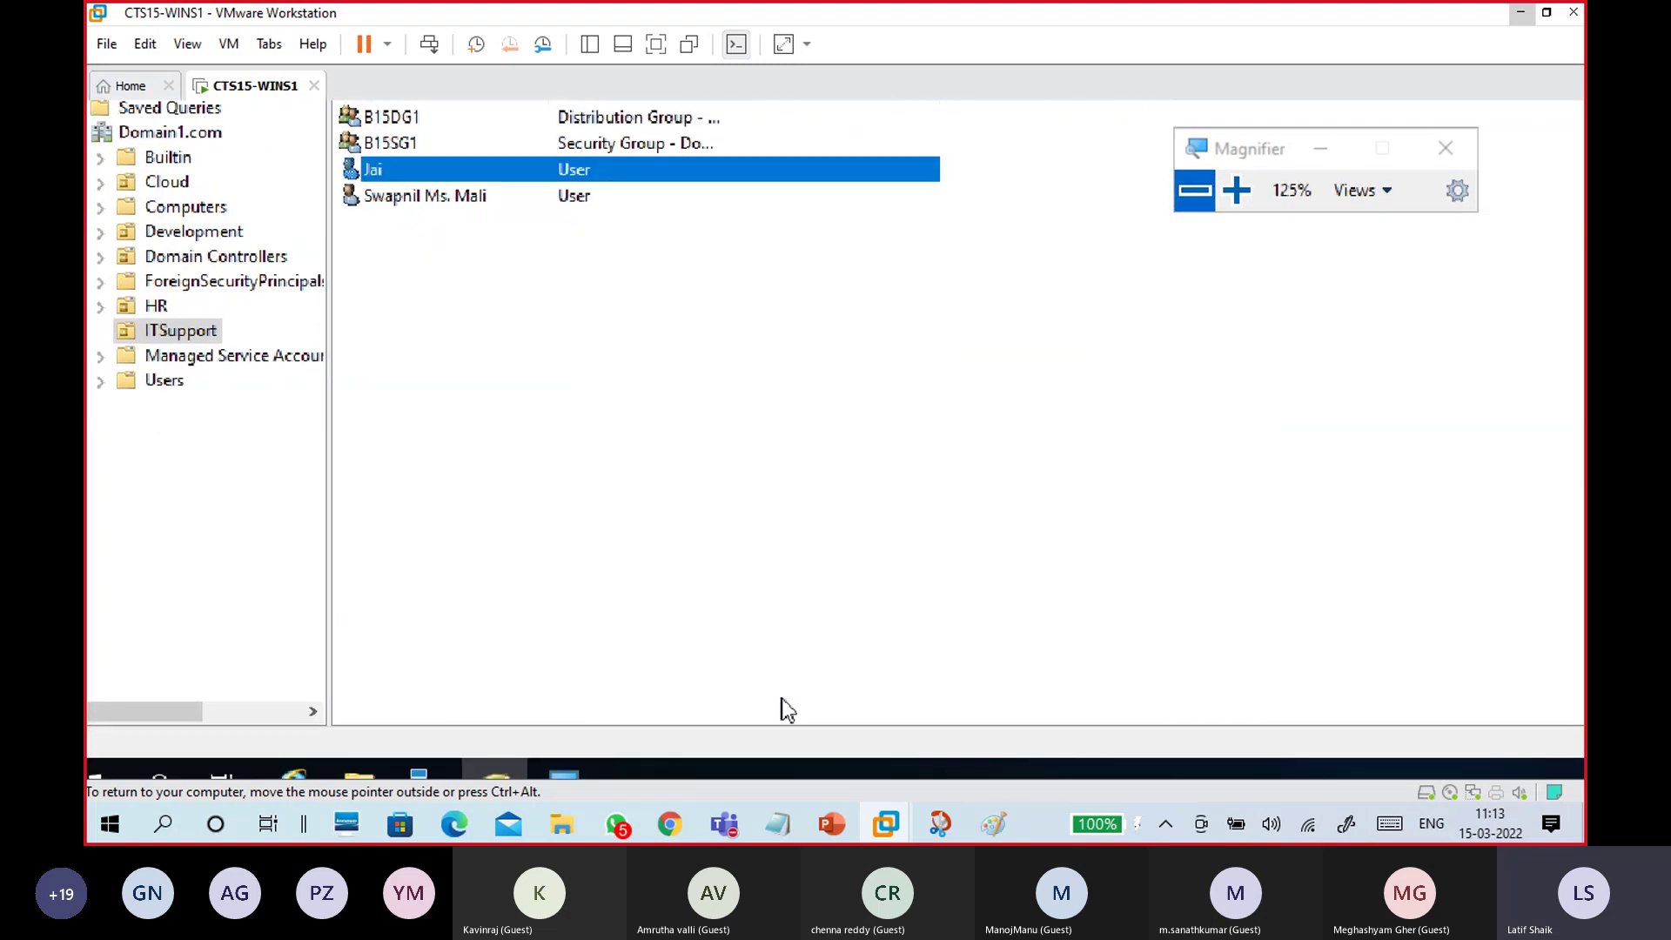
- Open the B15SG1 group's properties, check its list of members, and close them
{"action": "double_click", "coordinate": [410, 139]}
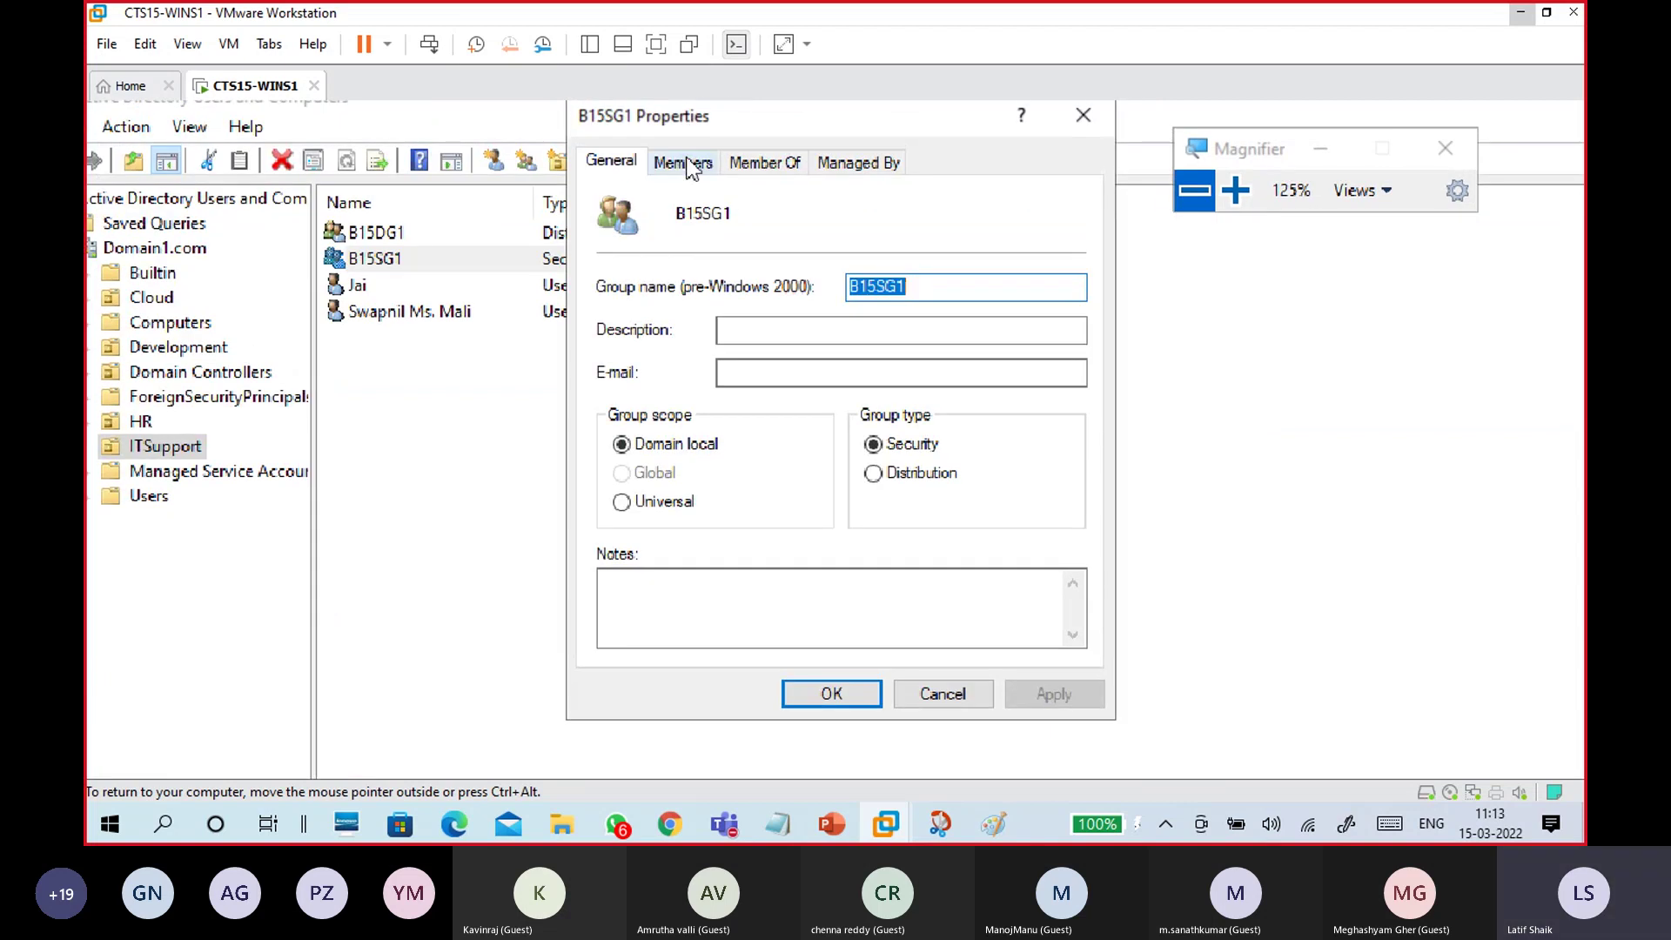
{"action": "left_click", "coordinate": [683, 161]}
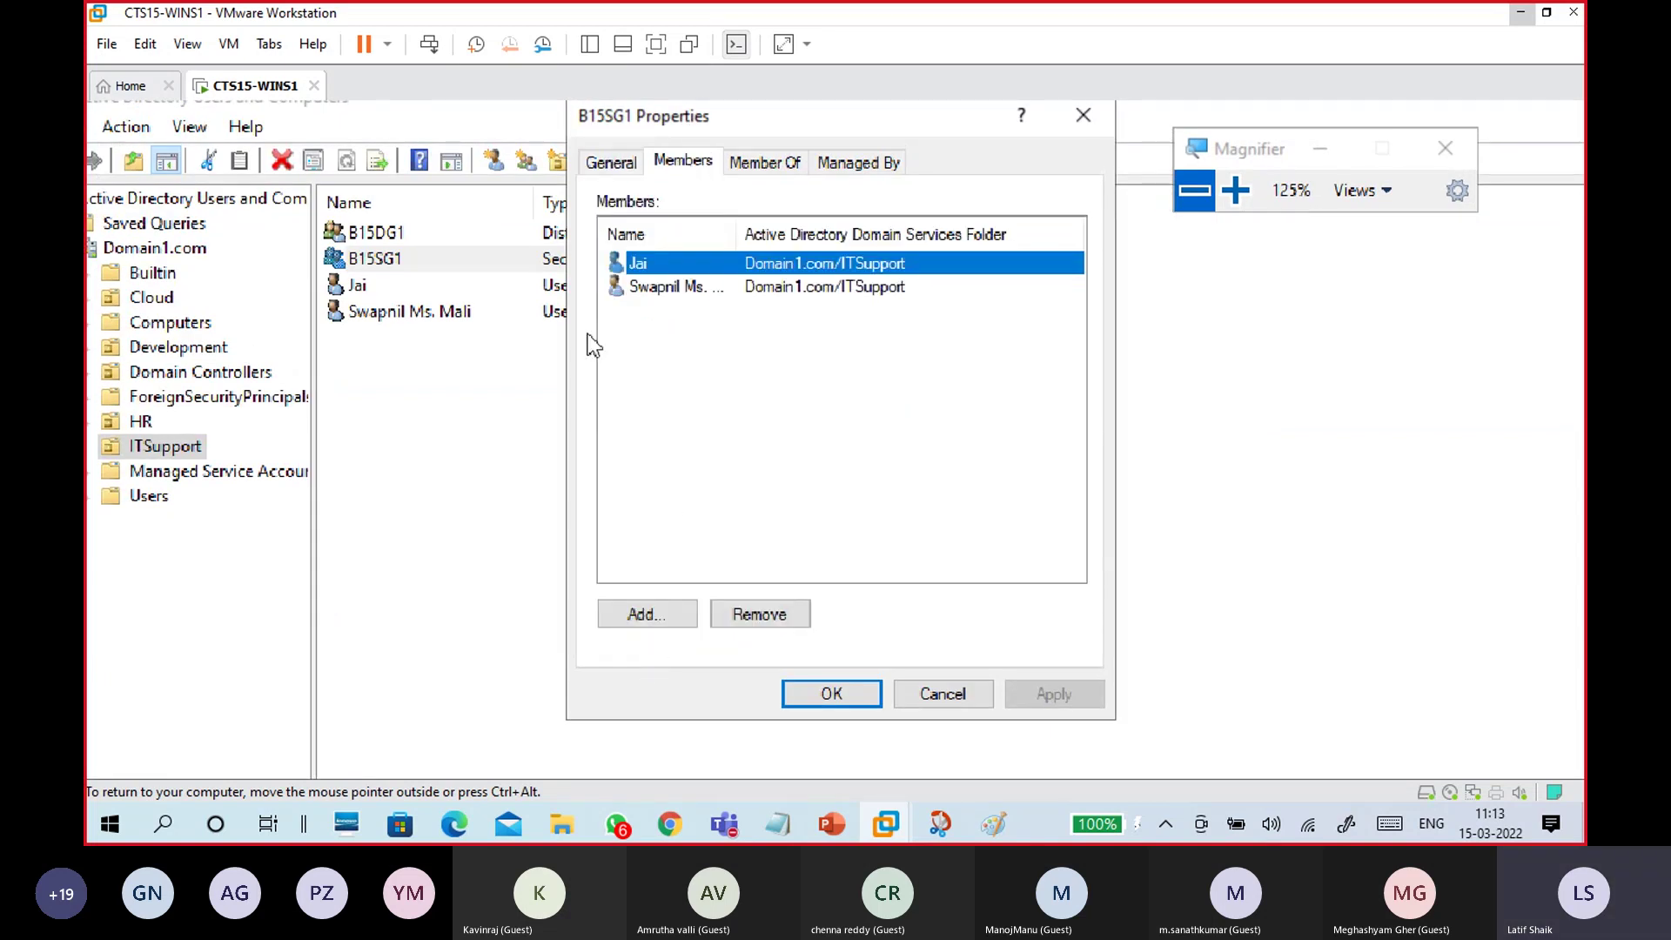
{"action": "left_click", "coordinate": [870, 706]}
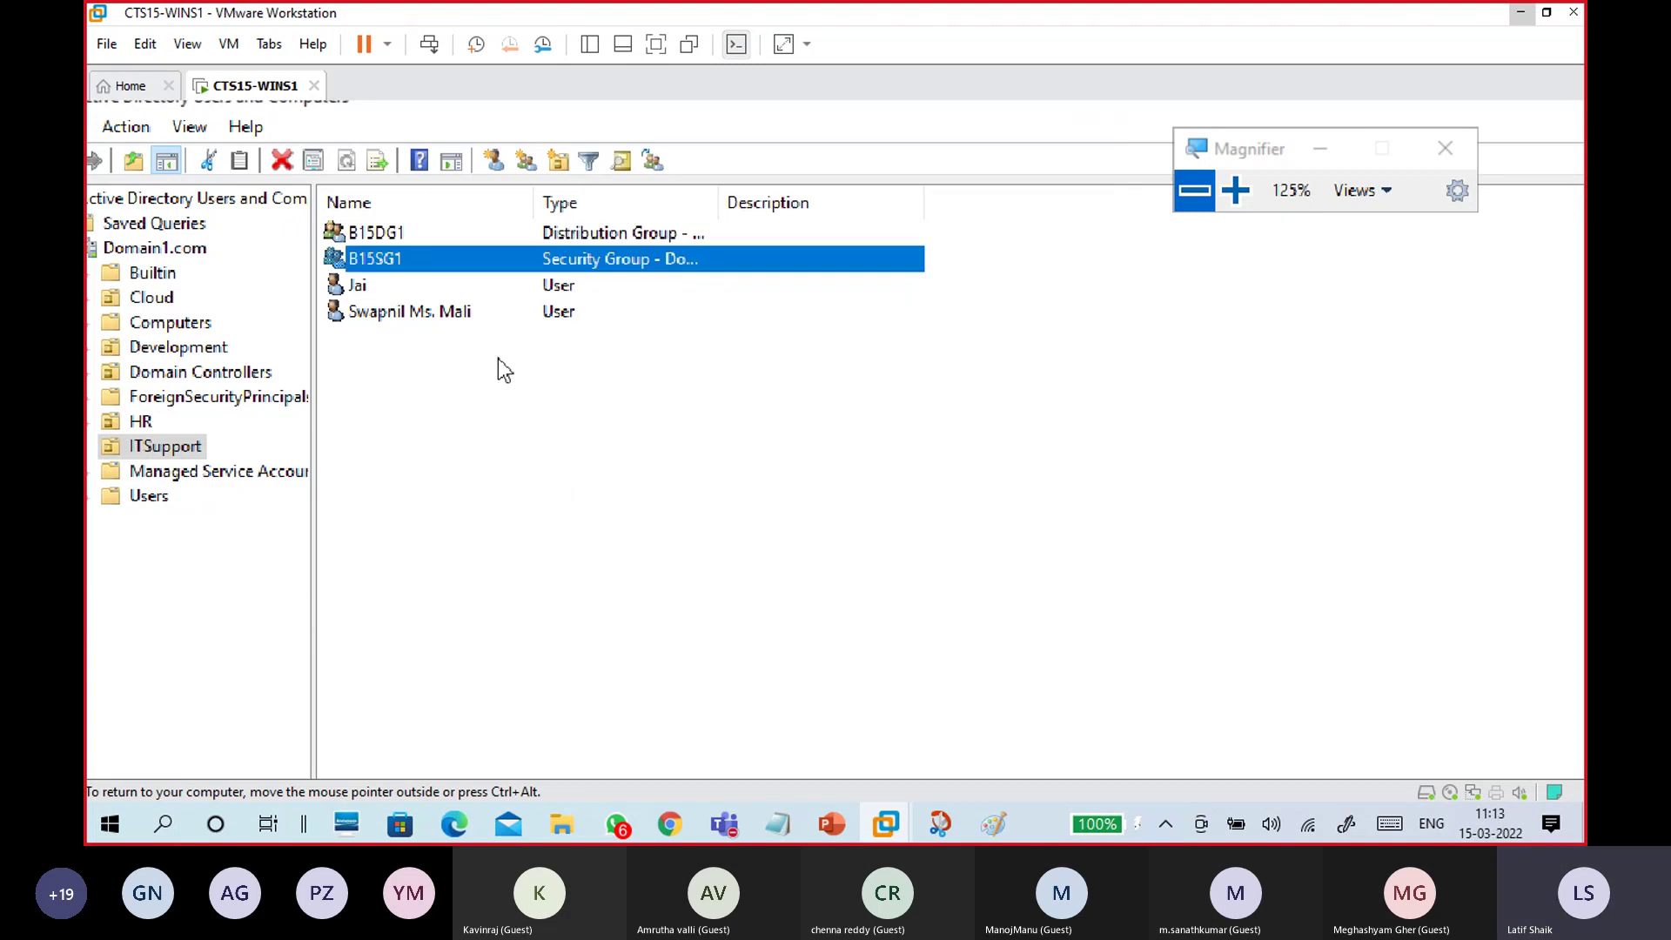
- Add the second ITSupport user to the B15DG1 distribution group directly from the user list, searching for B15 to find the group
{"action": "left_click", "coordinate": [468, 315]}
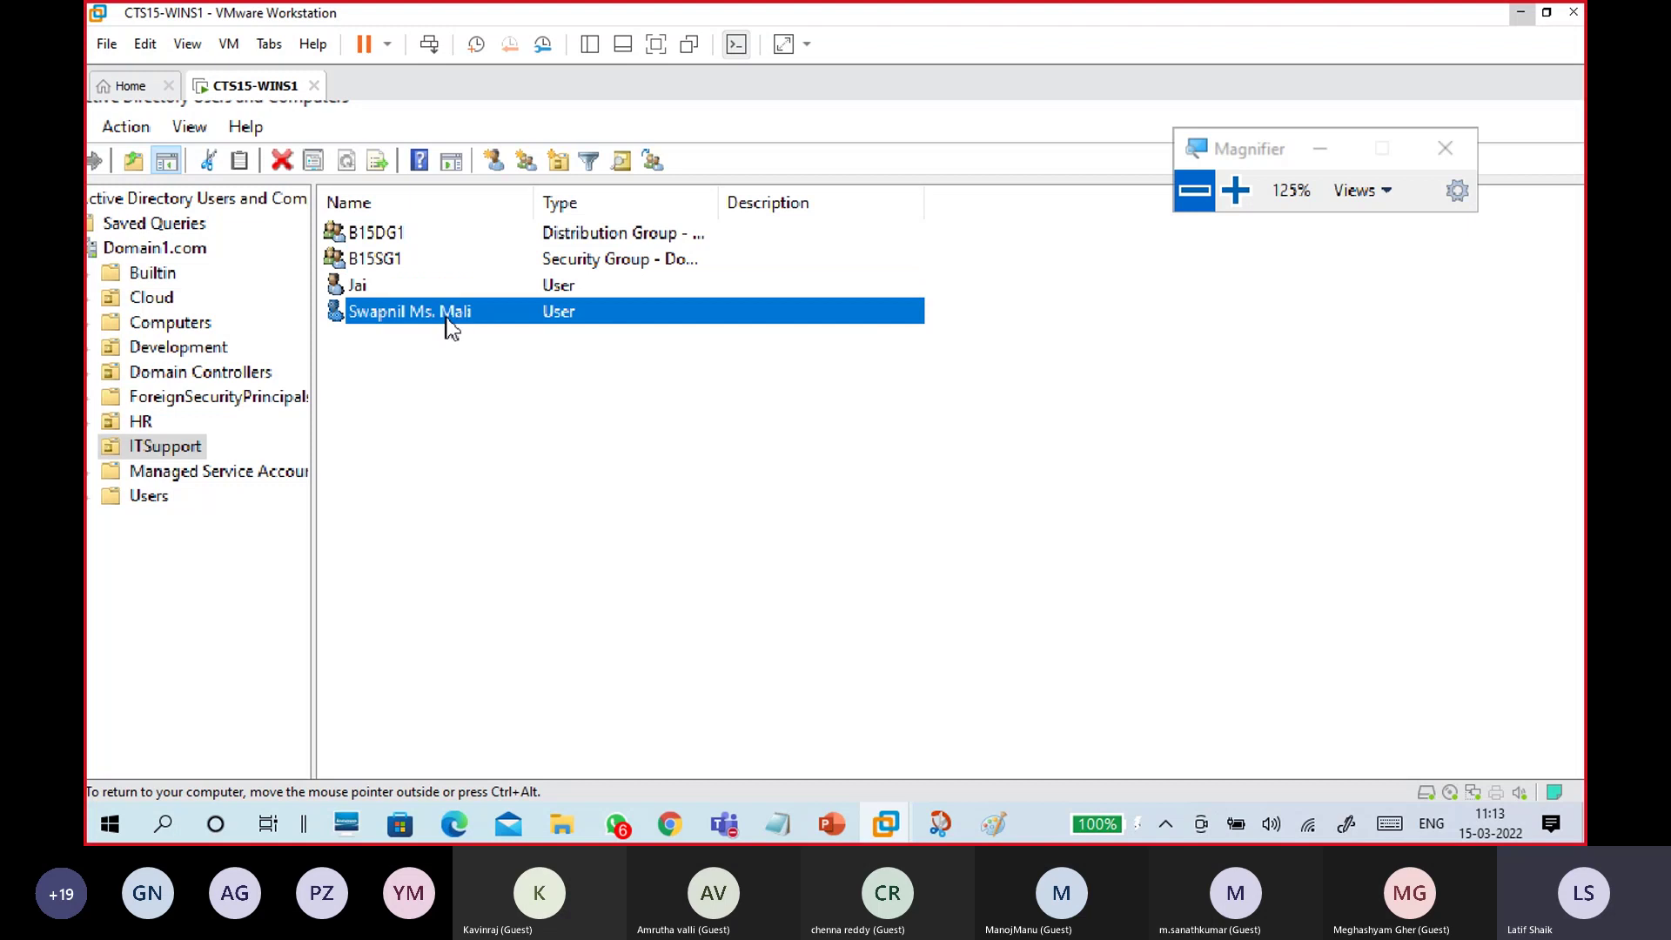
{"action": "left_click", "coordinate": [423, 233]}
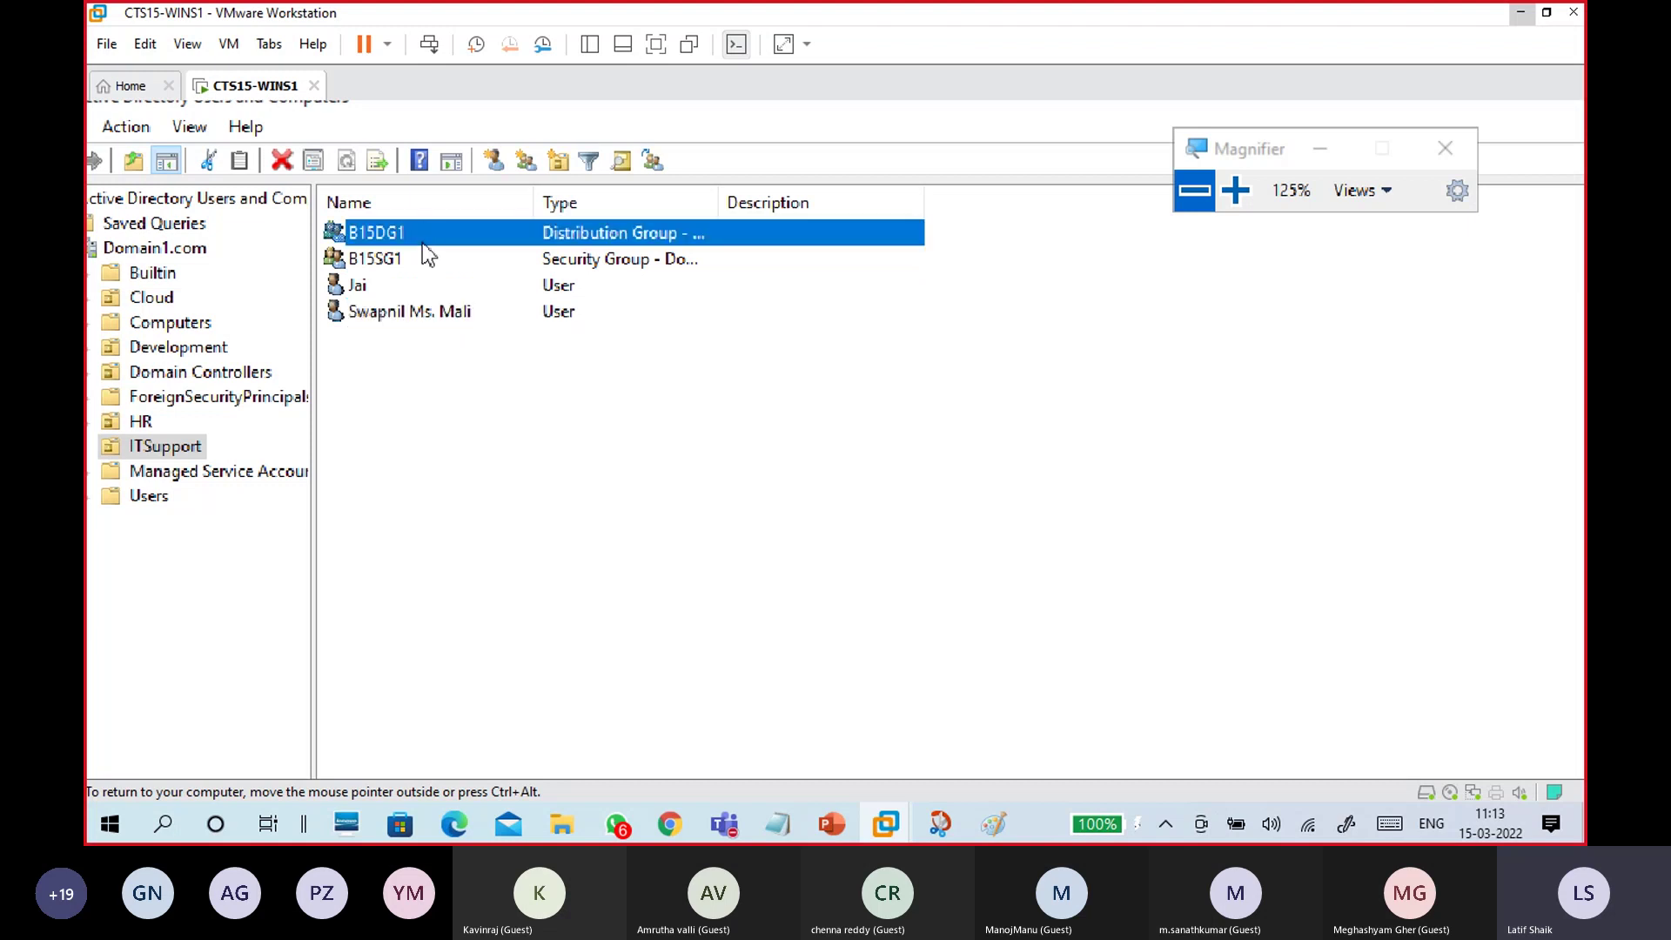
{"action": "left_click", "coordinate": [434, 317]}
{"action": "right_click", "coordinate": [440, 326]}
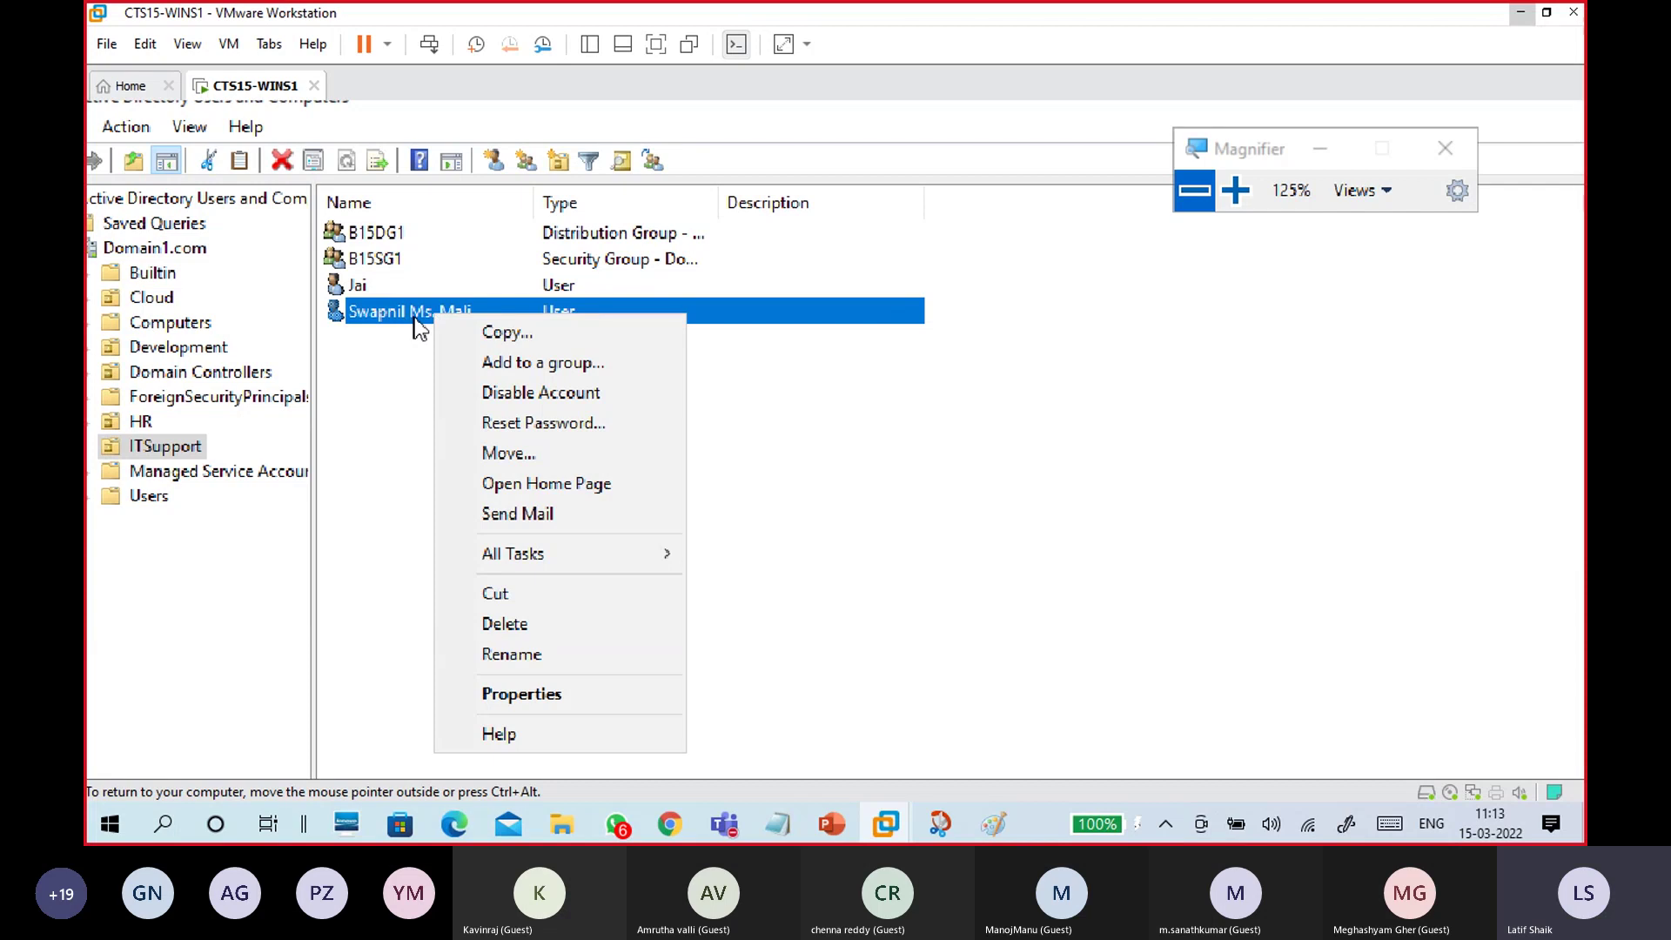
{"action": "left_click", "coordinate": [573, 369]}
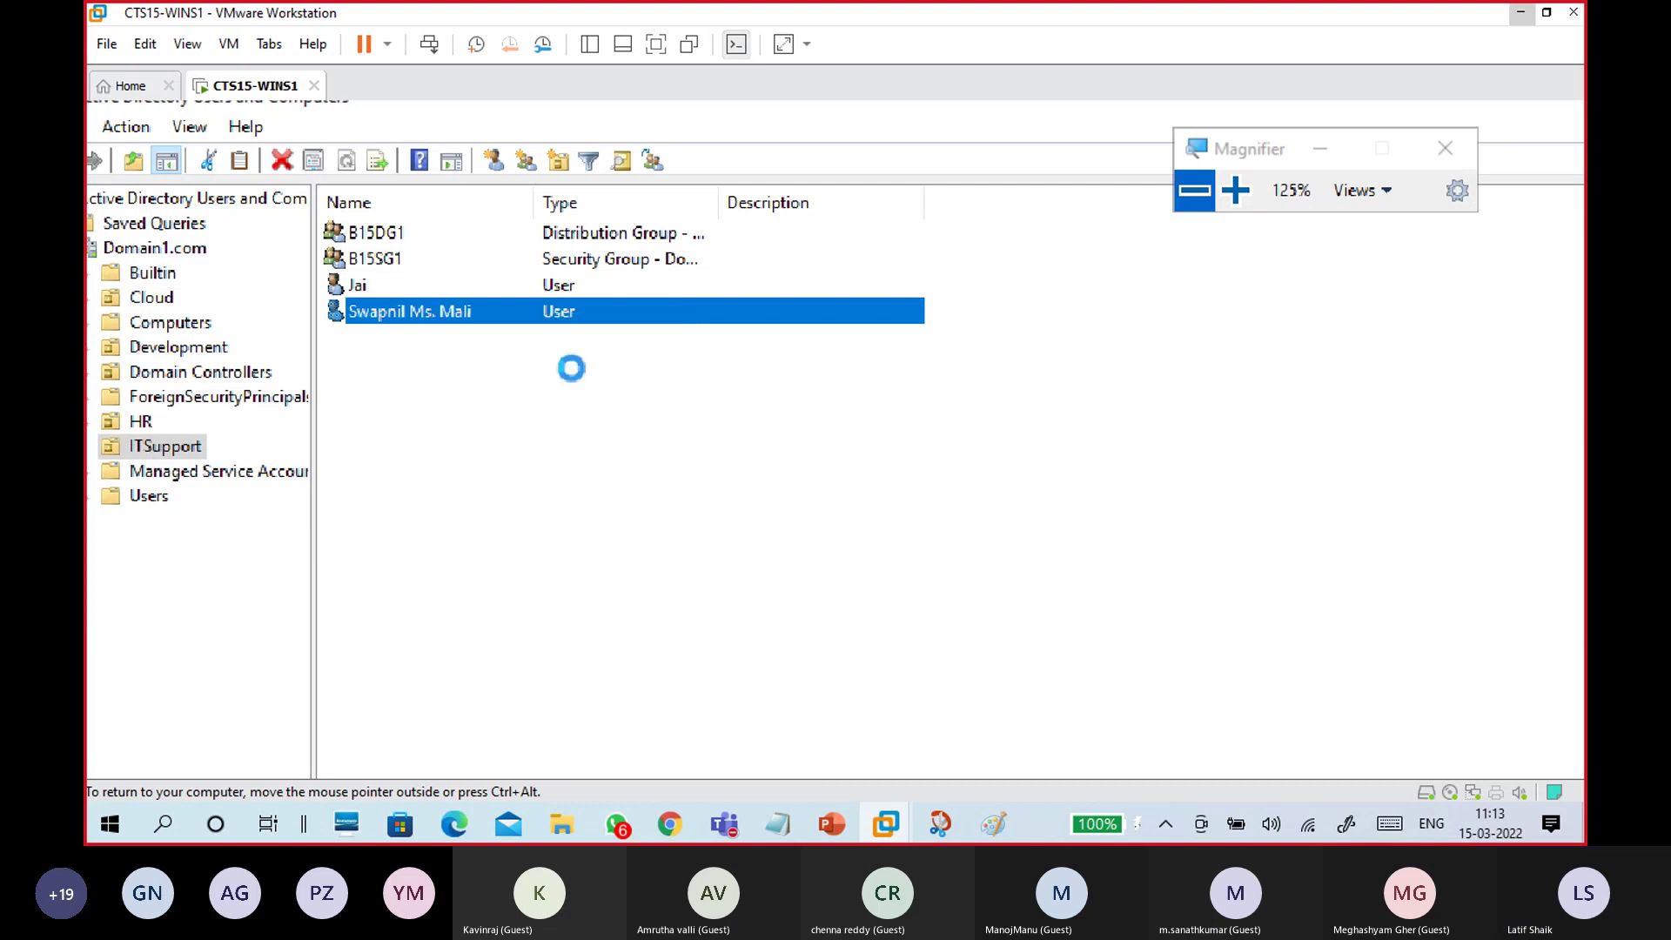
{"action": "left_click_drag", "start_coordinate": [300, 116], "coordinate": [775, 137]}
{"action": "type", "text": "B15"}
{"action": "left_click", "coordinate": [1072, 362]}
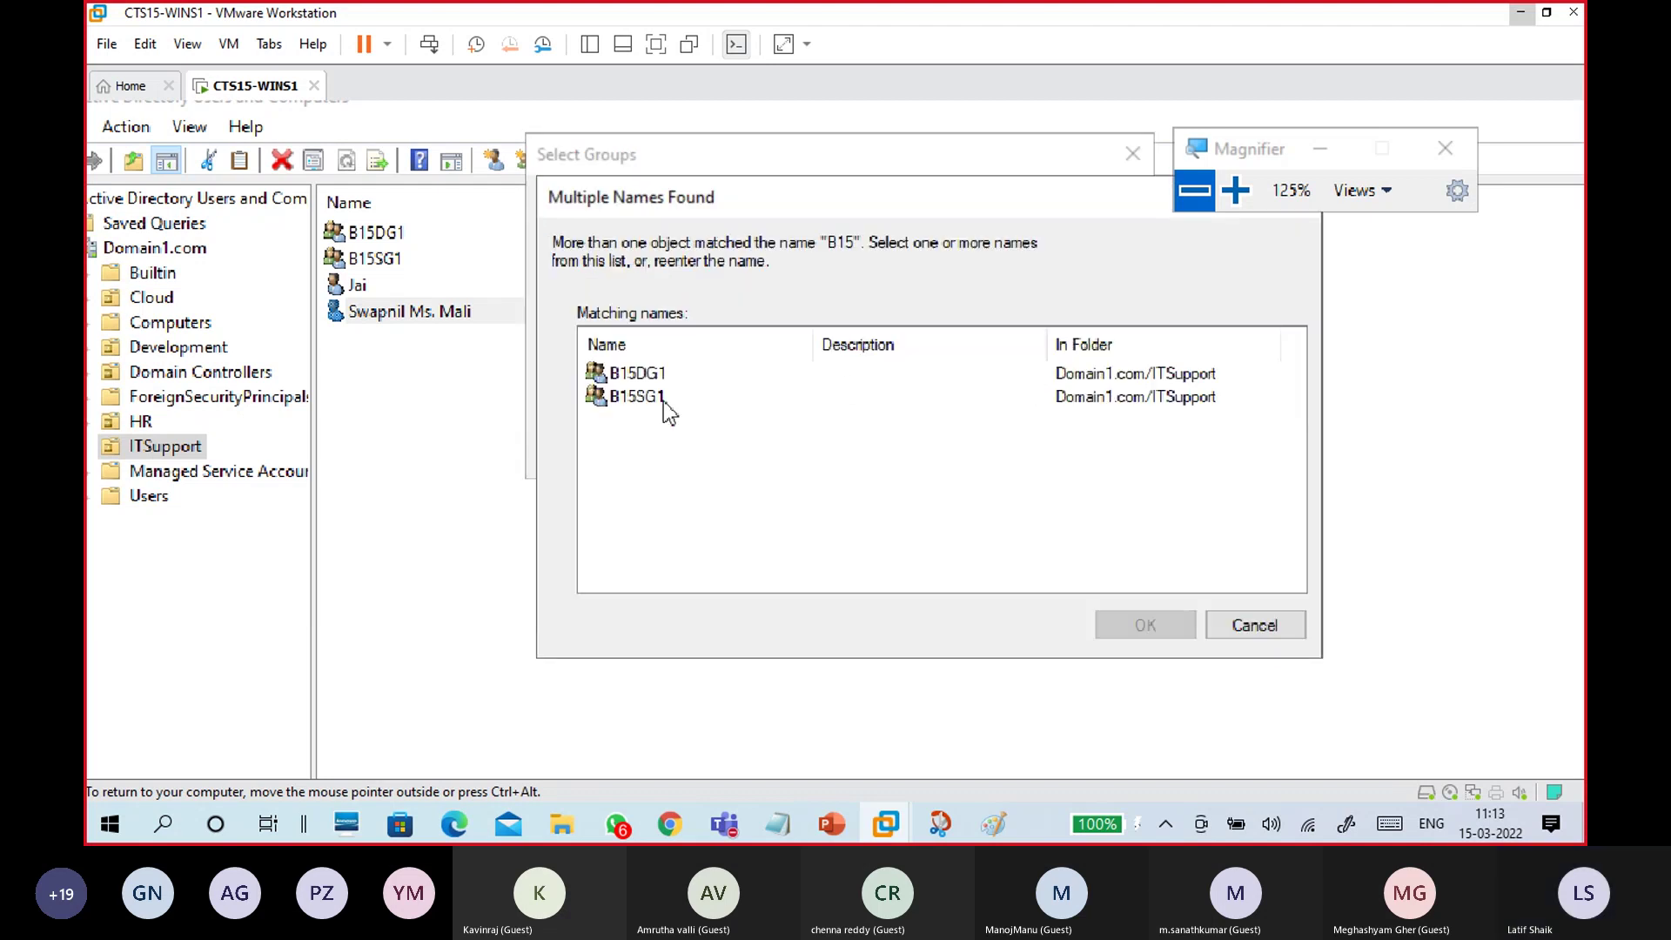
{"action": "left_click", "coordinate": [649, 374]}
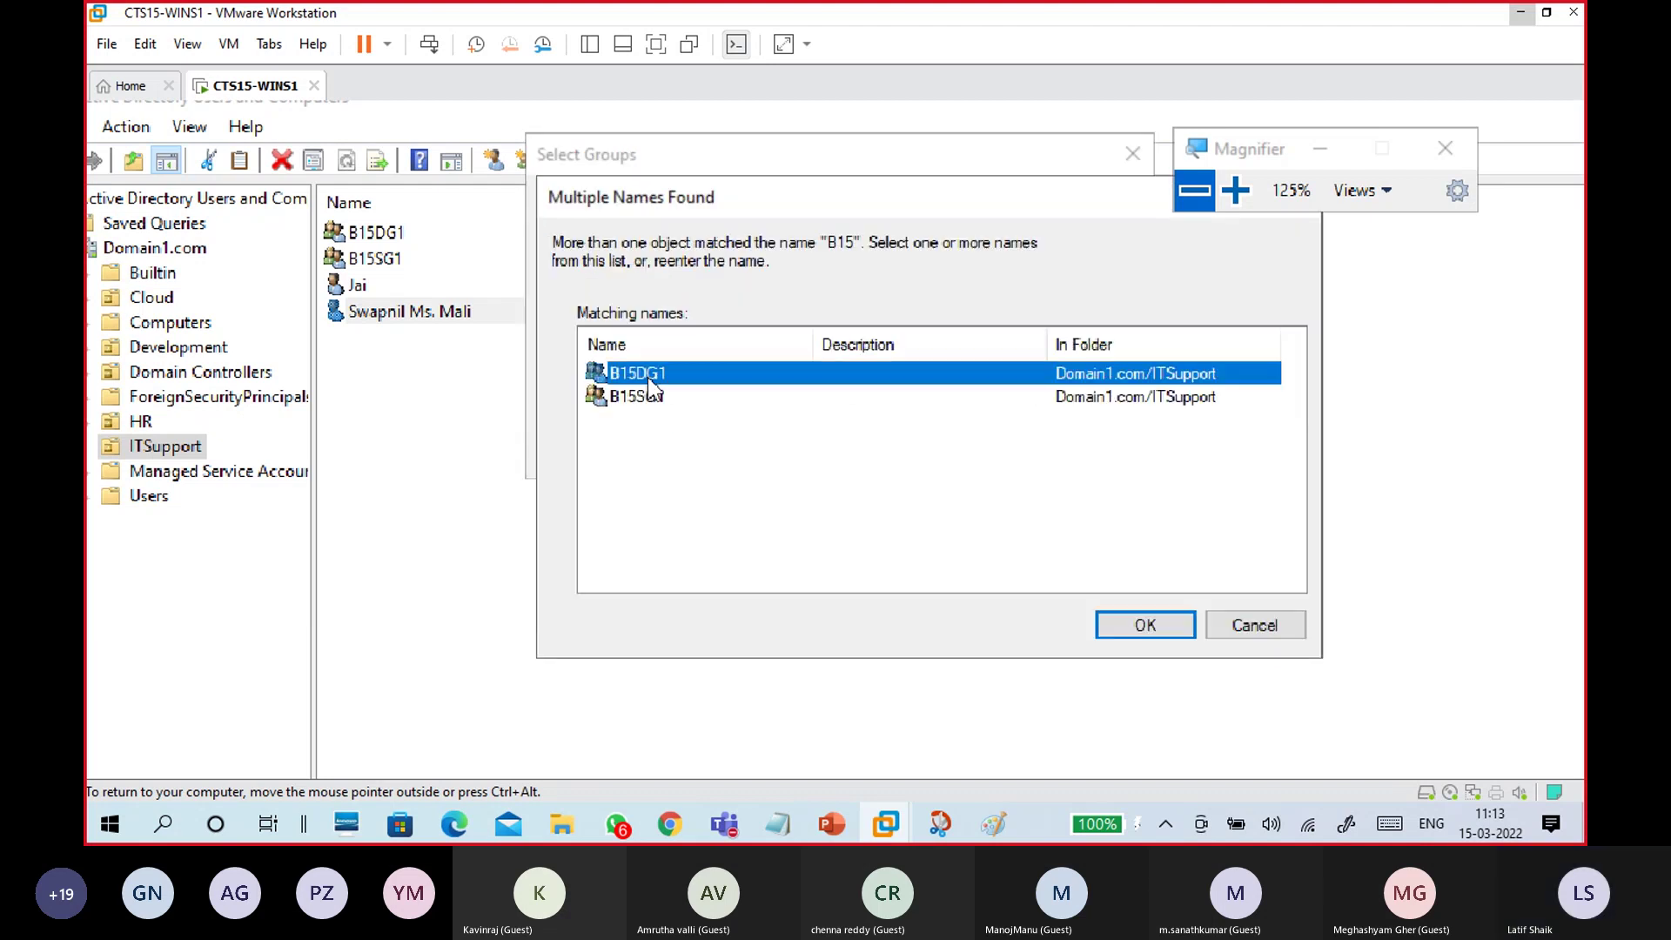
{"action": "left_click", "coordinate": [1145, 625]}
{"action": "left_click", "coordinate": [978, 457]}
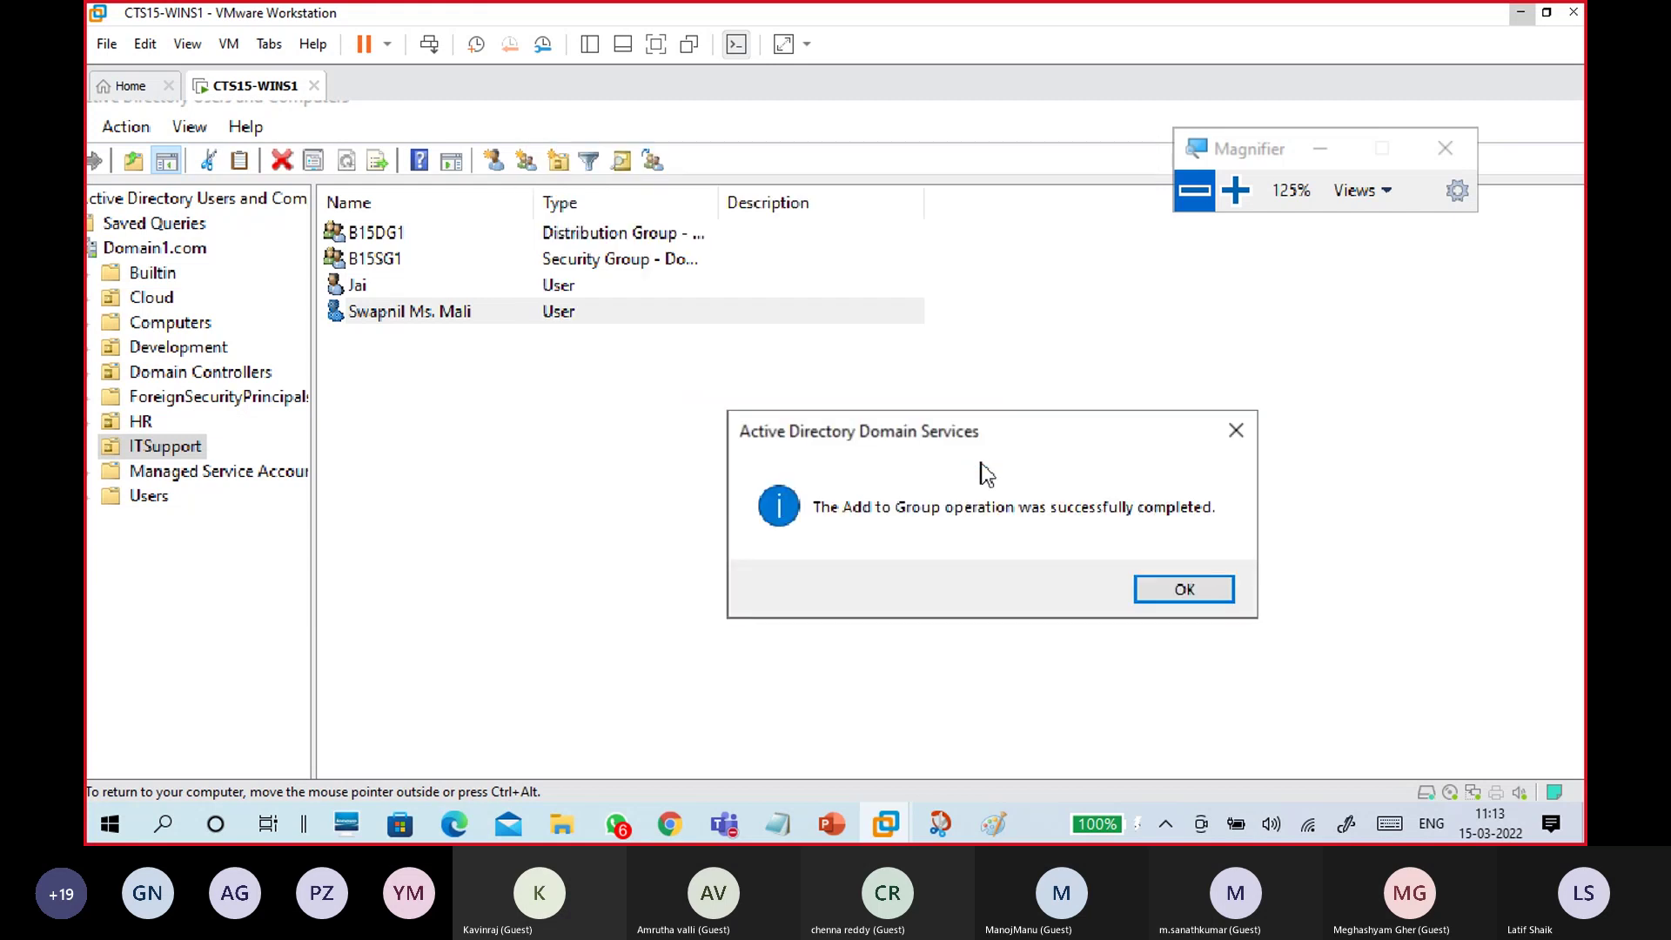
{"action": "left_click", "coordinate": [1162, 592]}
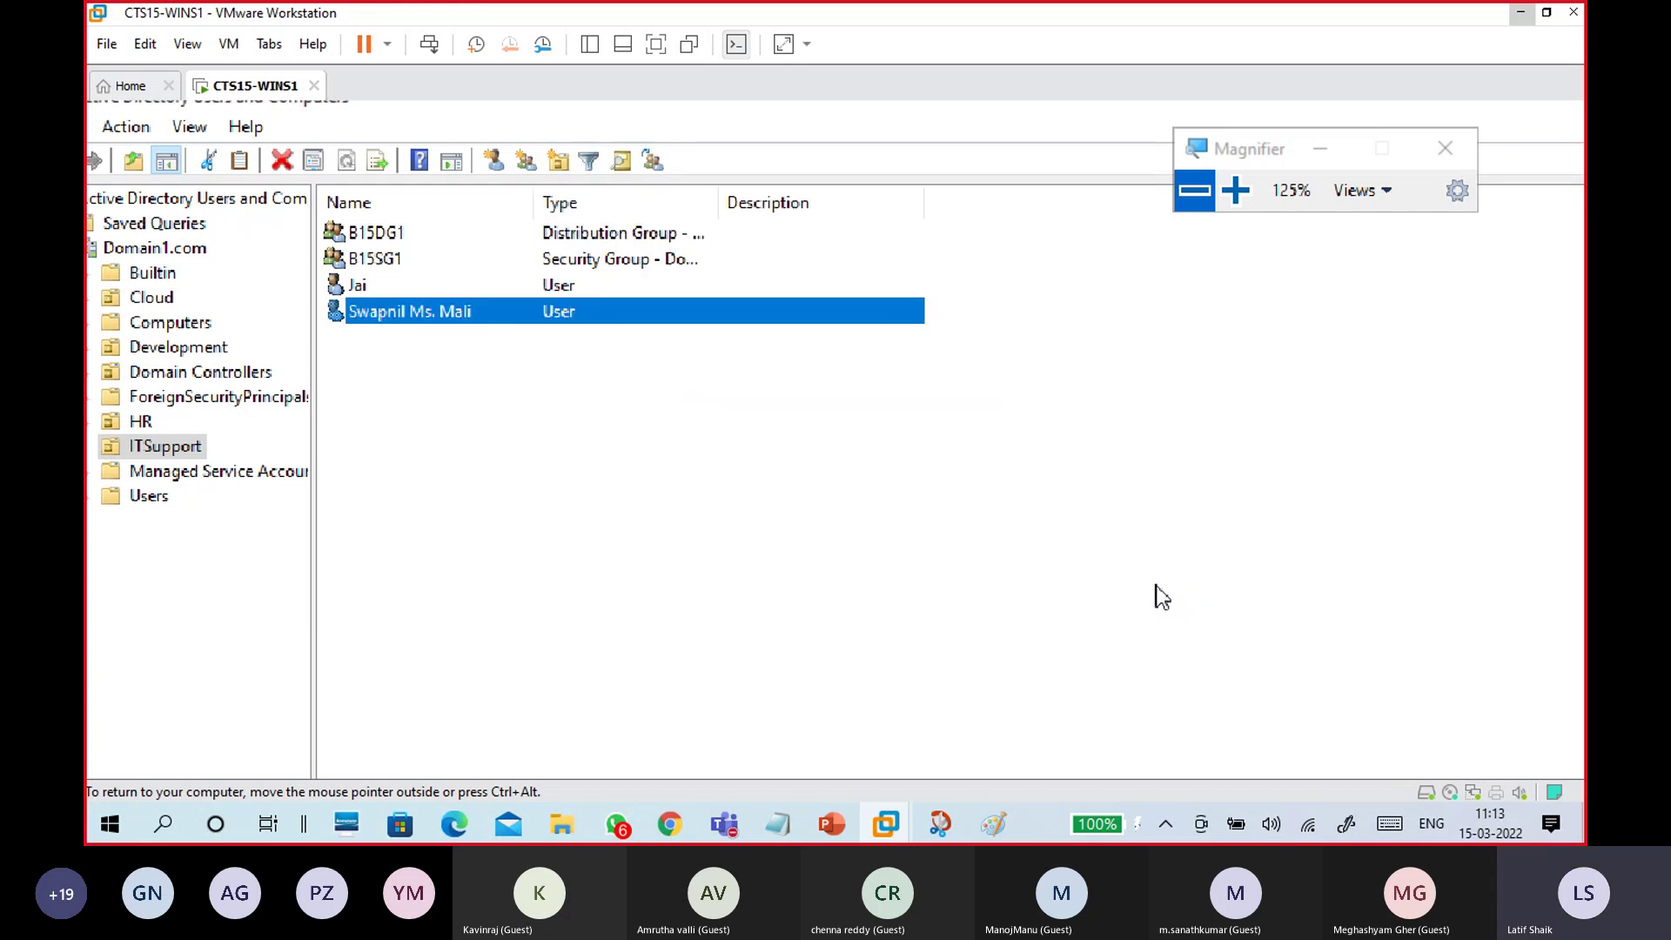
- Check the list of members in the B15DG1 distribution group's properties and close them
{"action": "double_click", "coordinate": [402, 238]}
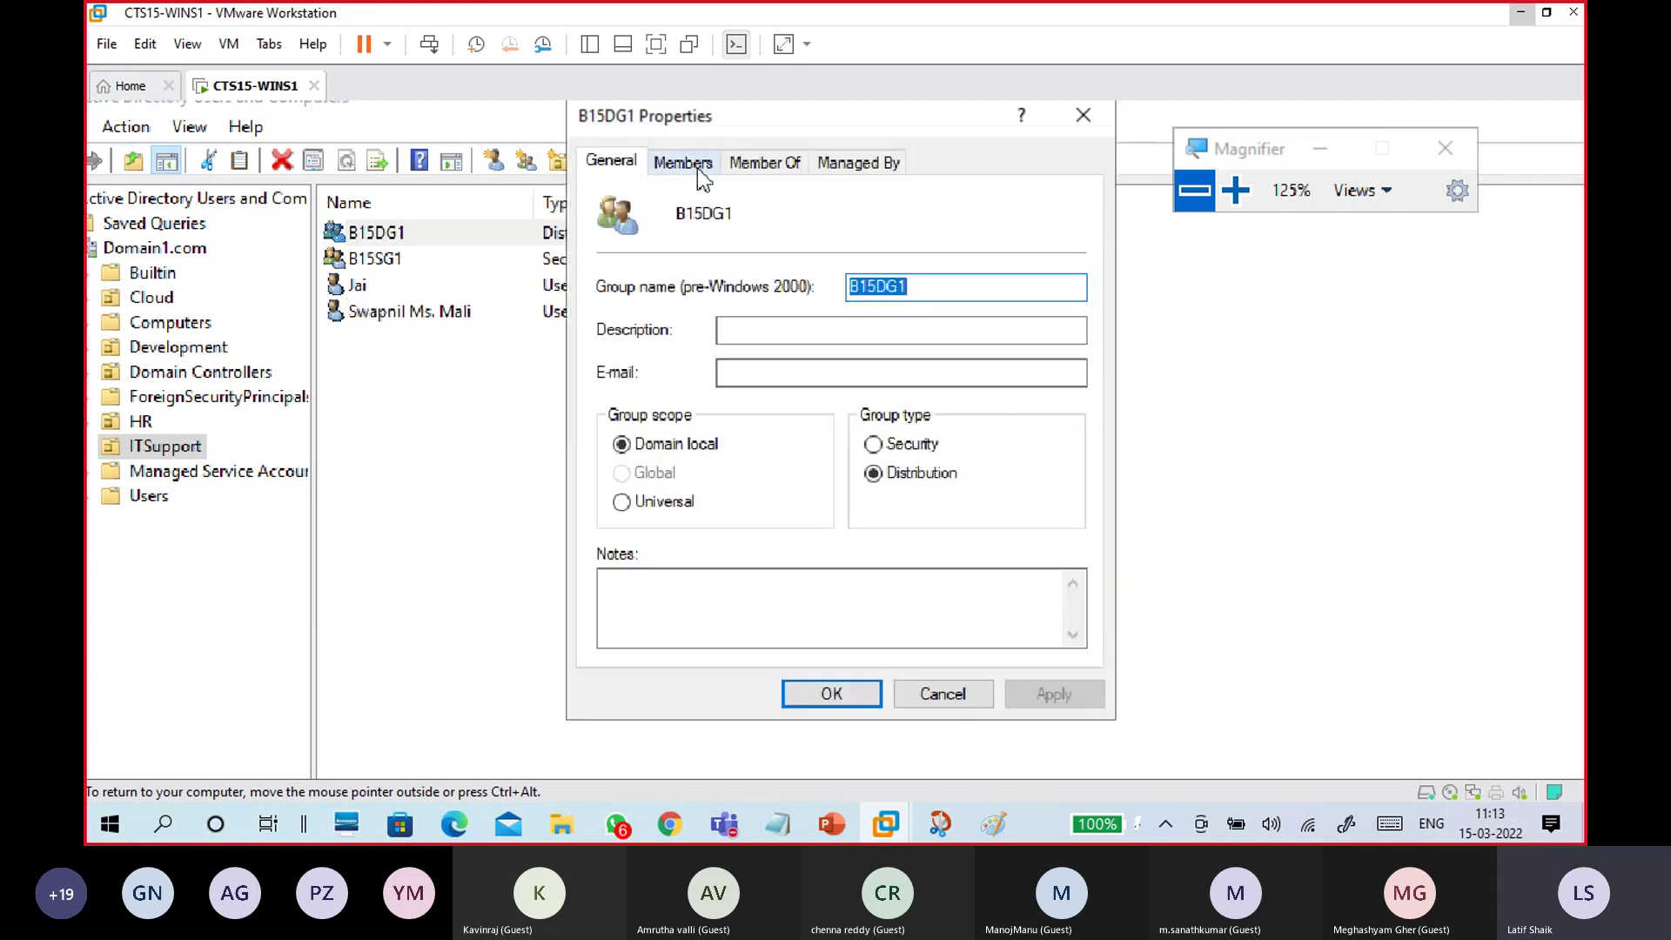
{"action": "left_click", "coordinate": [698, 171]}
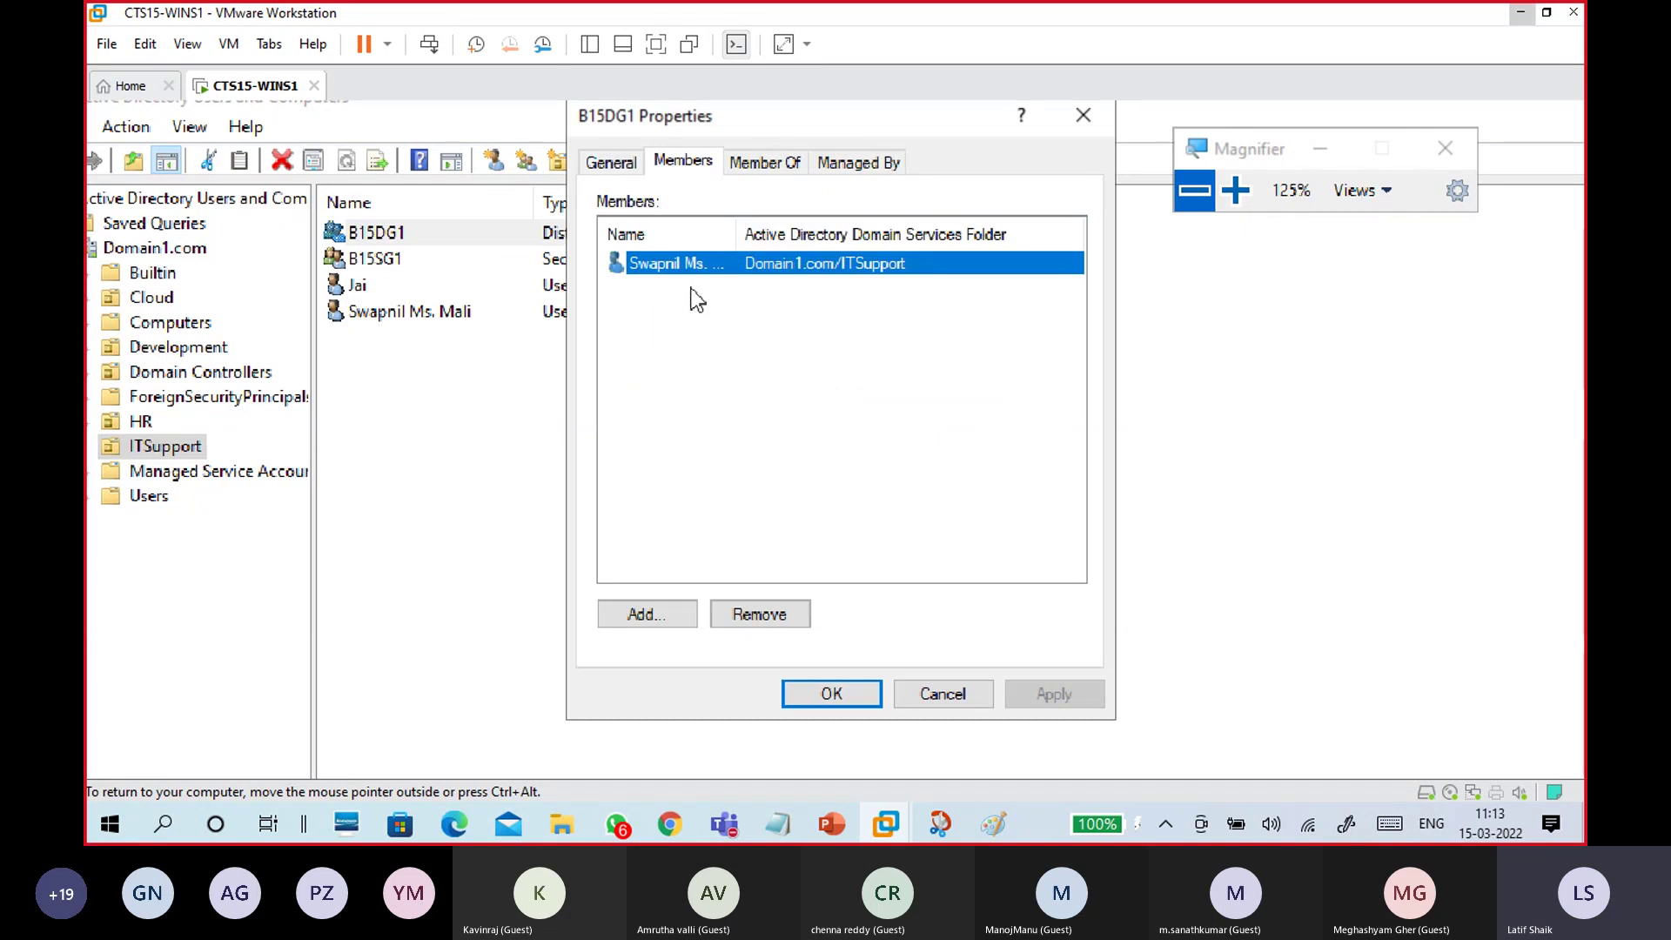
{"action": "left_click", "coordinate": [854, 693]}
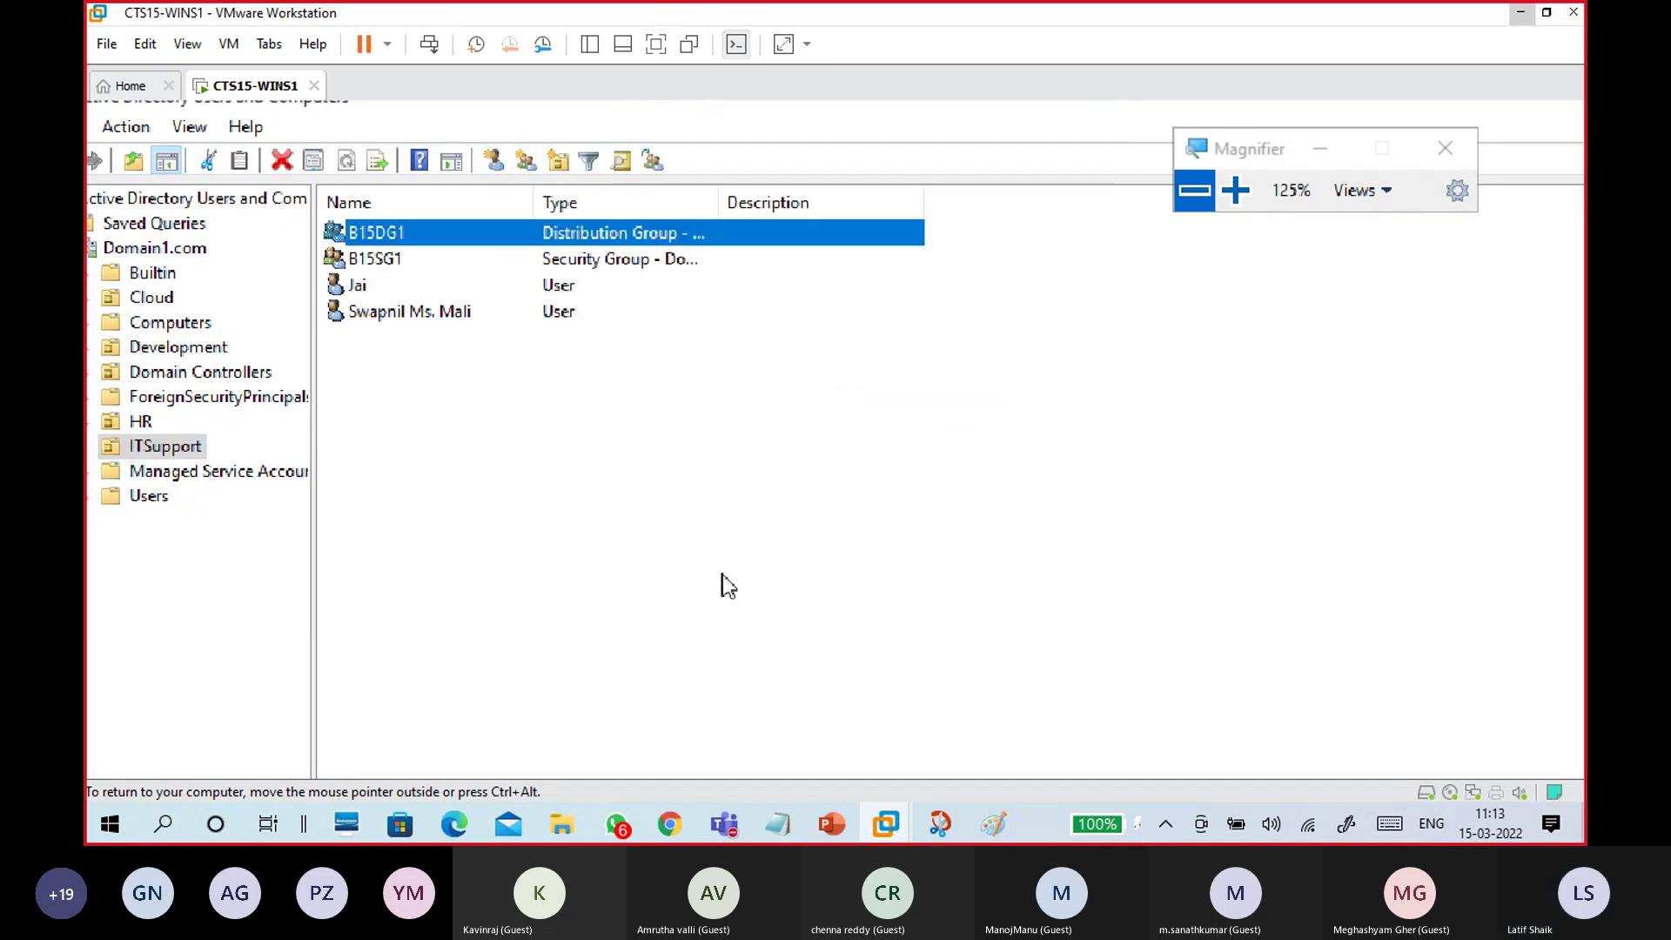
{"action": "left_click", "coordinate": [434, 377]}
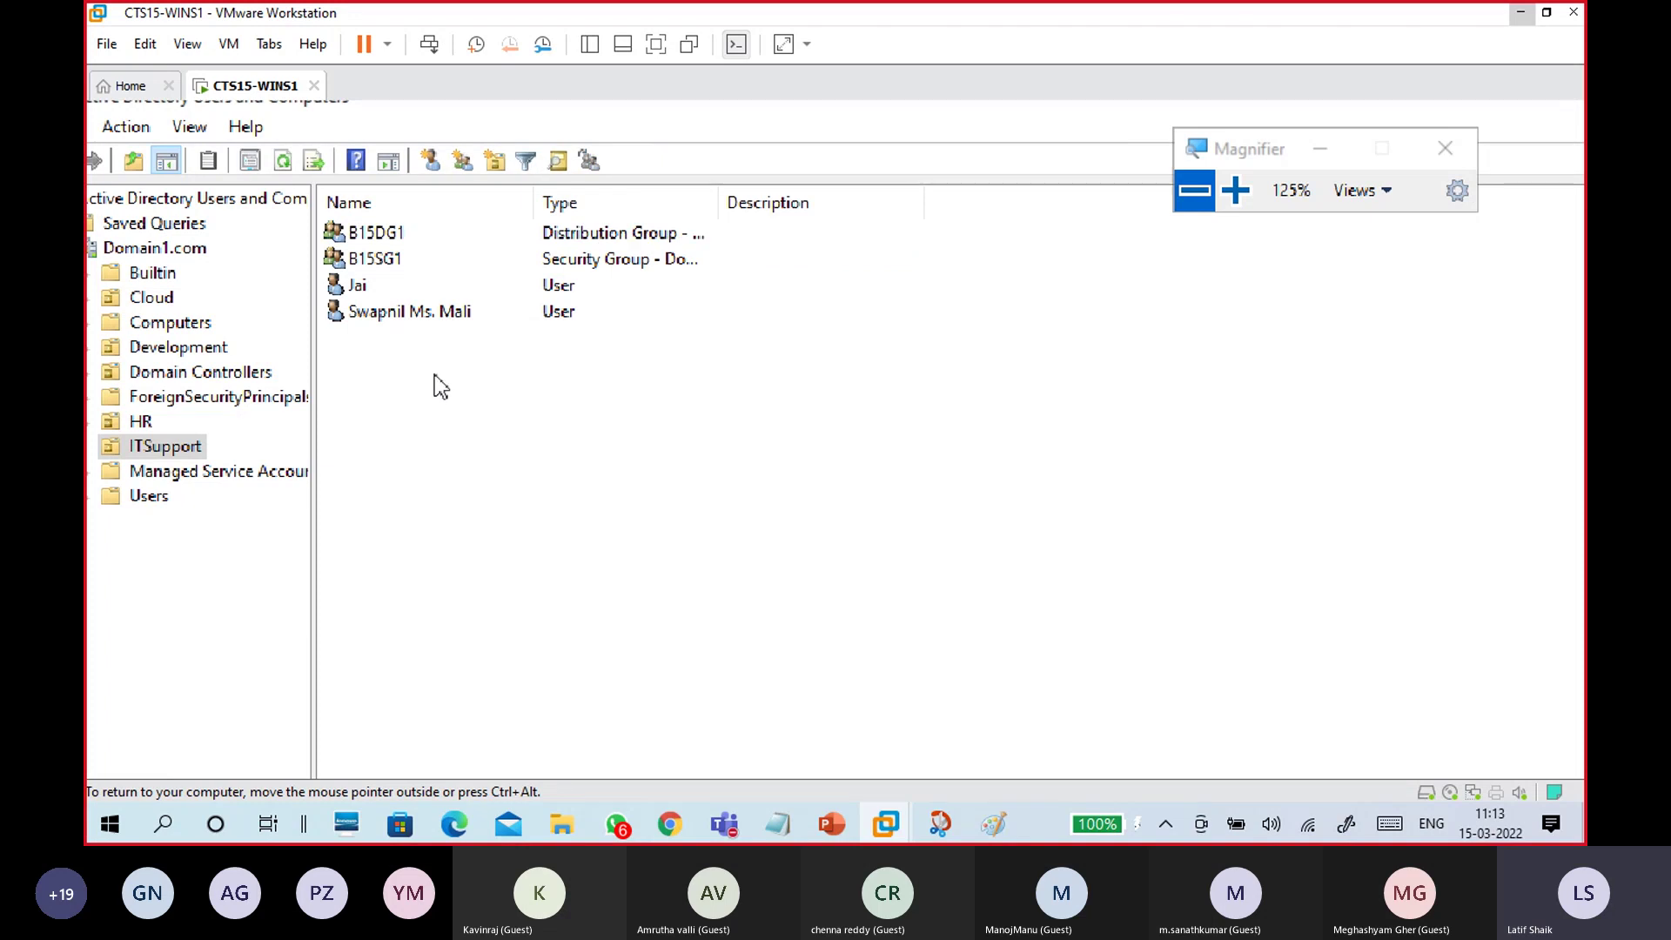
- Check the group memberships in the second ITSupport user's properties, highlighting B15DG1 and B15SG1, and close them
{"action": "double_click", "coordinate": [441, 311]}
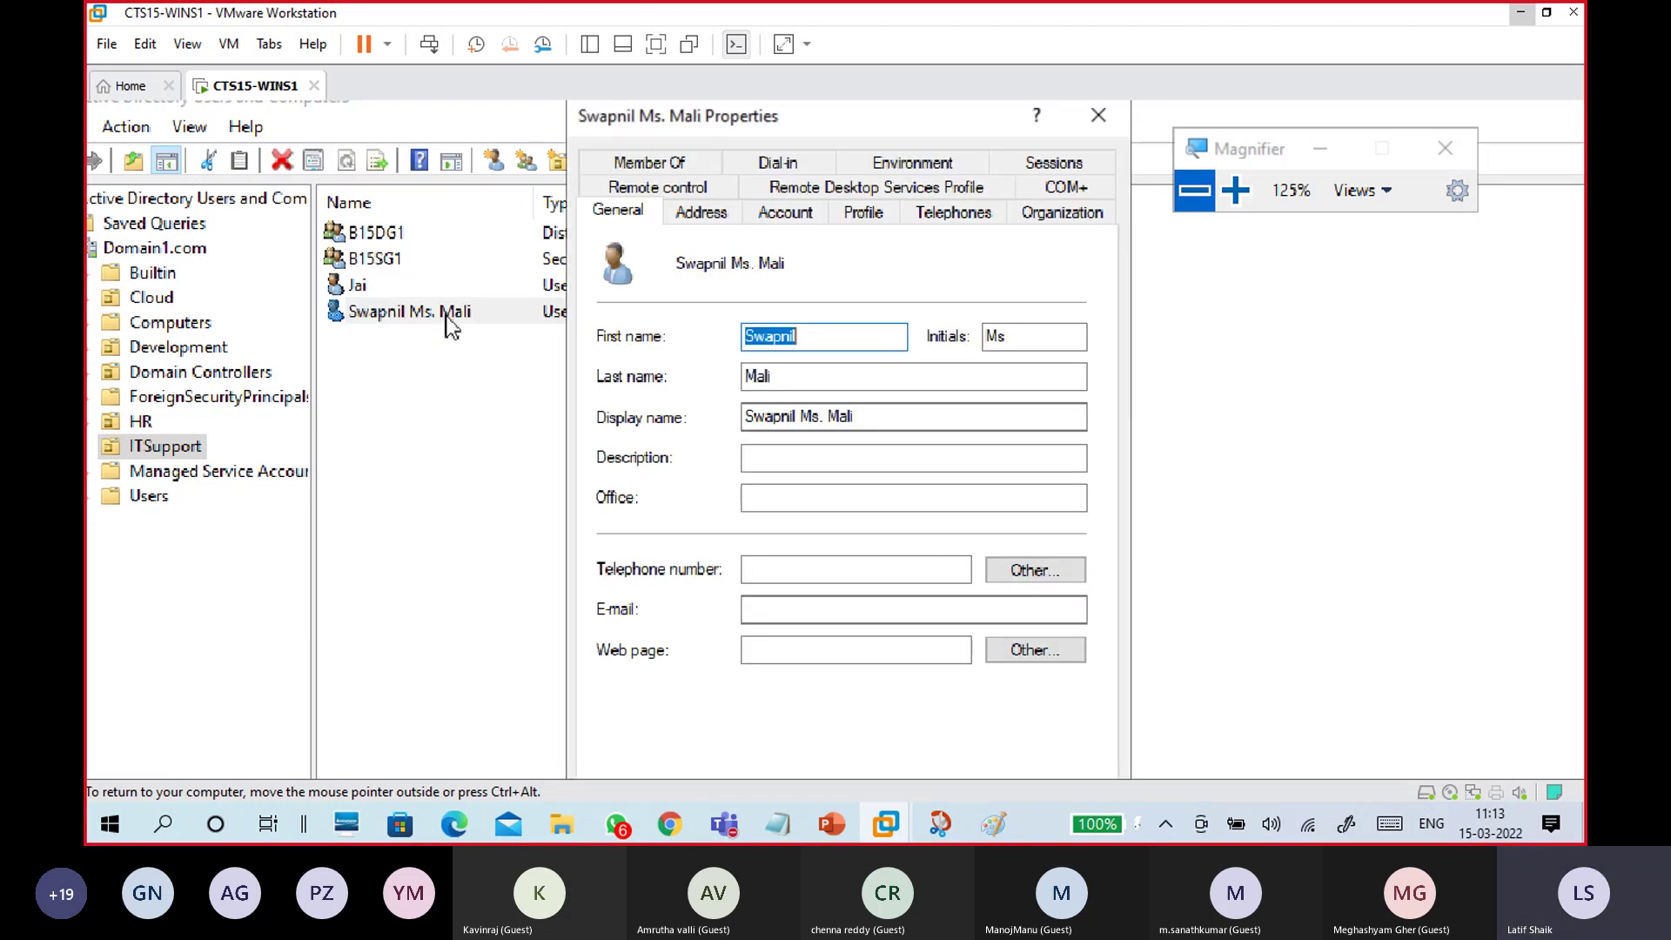
{"action": "left_click", "coordinate": [696, 171]}
{"action": "left_click", "coordinate": [659, 338]}
{"action": "left_click", "coordinate": [657, 316]}
{"action": "left_click", "coordinate": [660, 338]}
{"action": "left_click", "coordinate": [660, 315]}
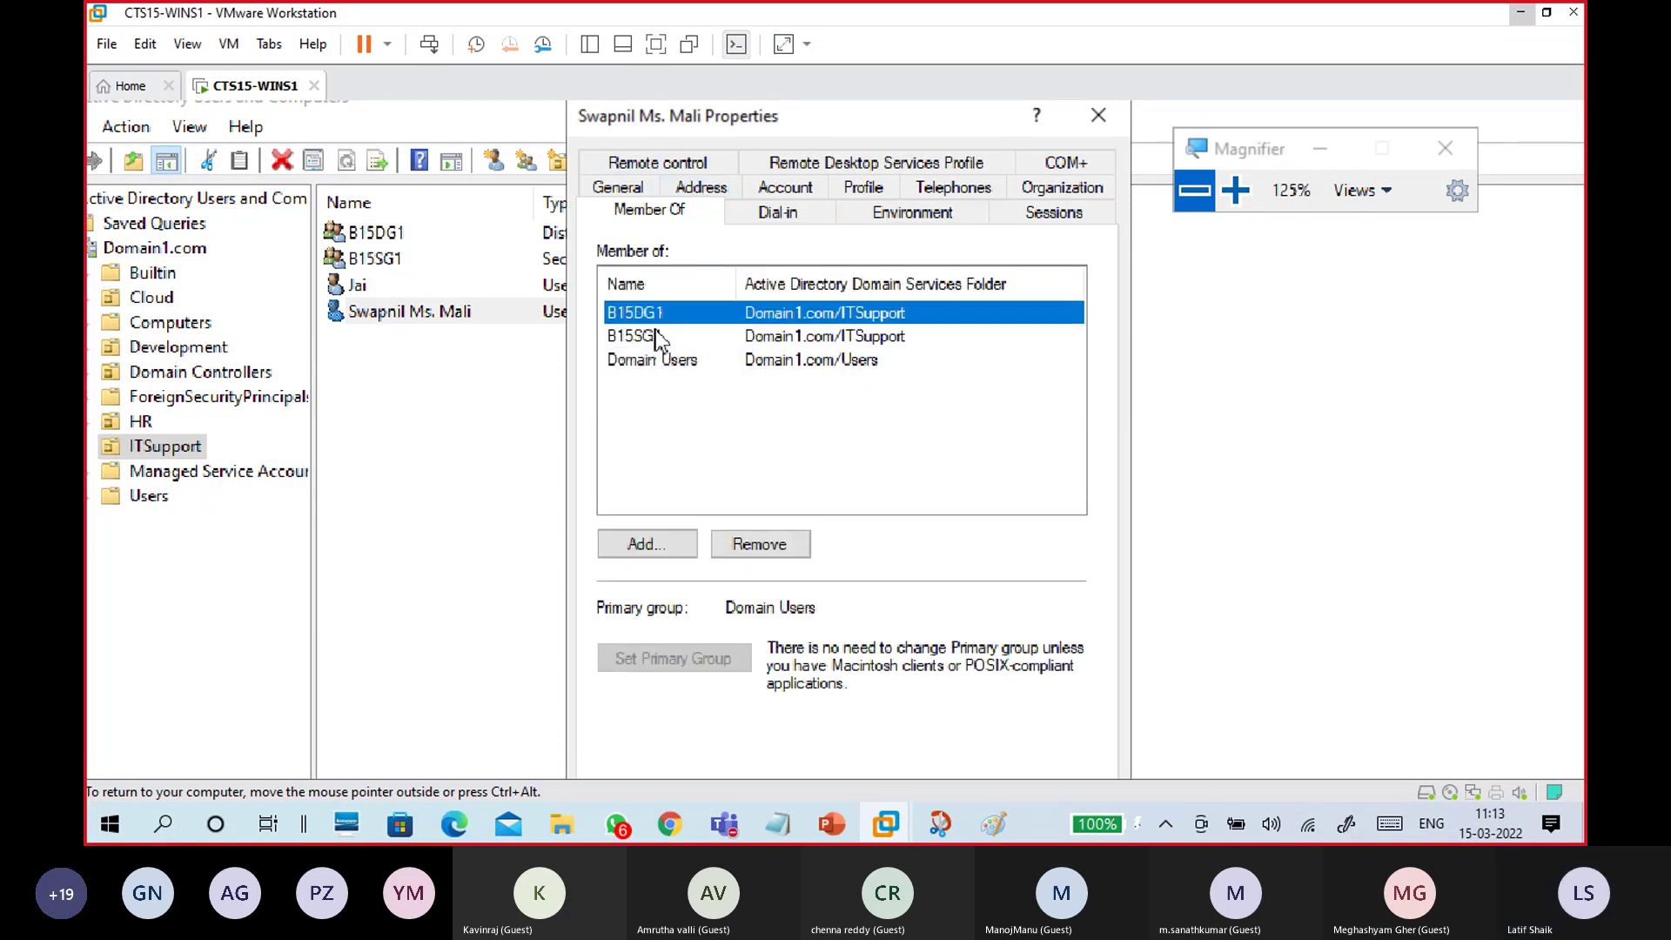
{"action": "left_click", "coordinate": [660, 340]}
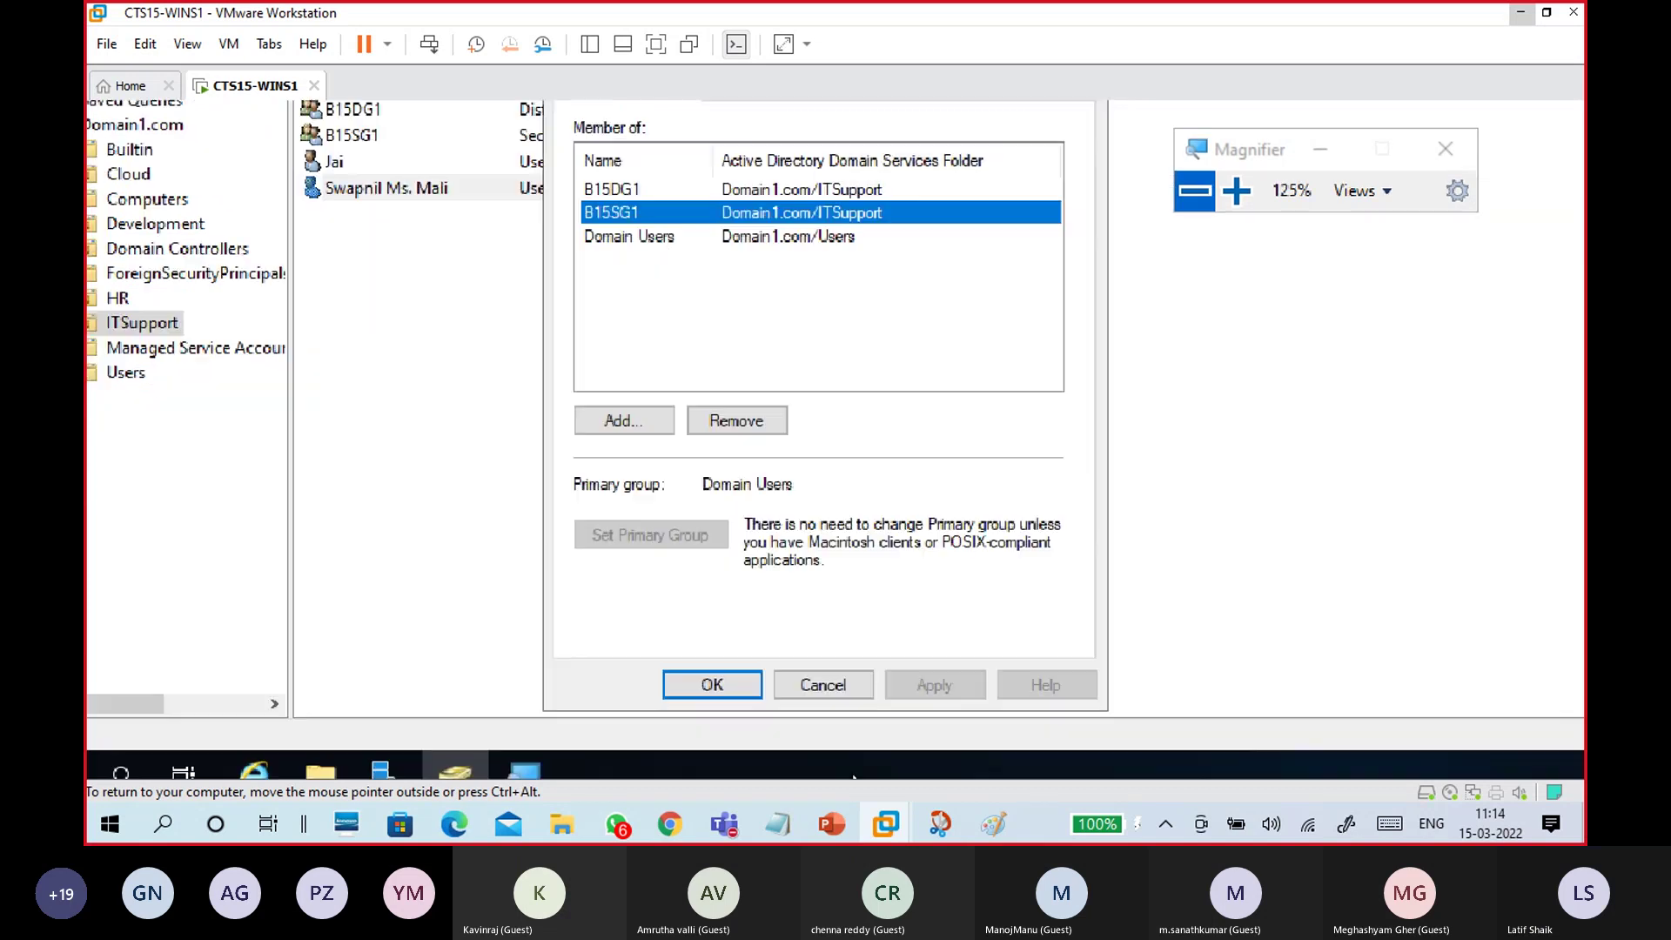
{"action": "left_click", "coordinate": [735, 668]}
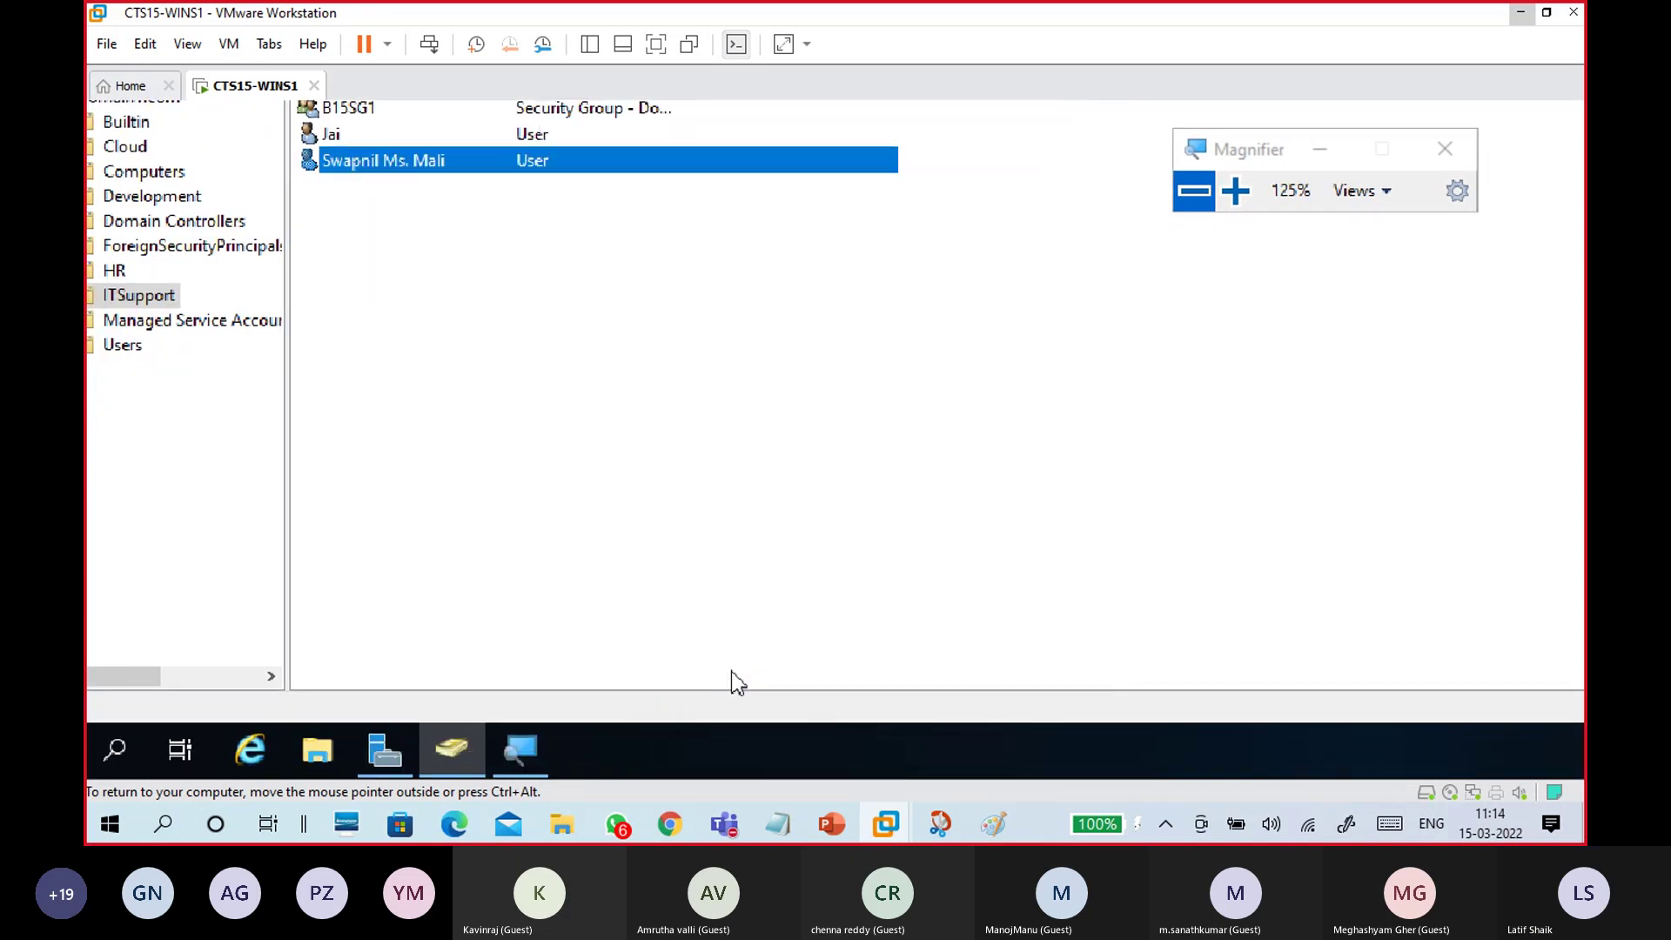
- Reset the magnification to 100%, minimize Active Directory Users and Computers, and create a text document named ZXFD on the desktop
{"action": "left_click", "coordinate": [1194, 192]}
{"action": "left_click_drag", "start_coordinate": [1049, 280], "coordinate": [1178, 257]}
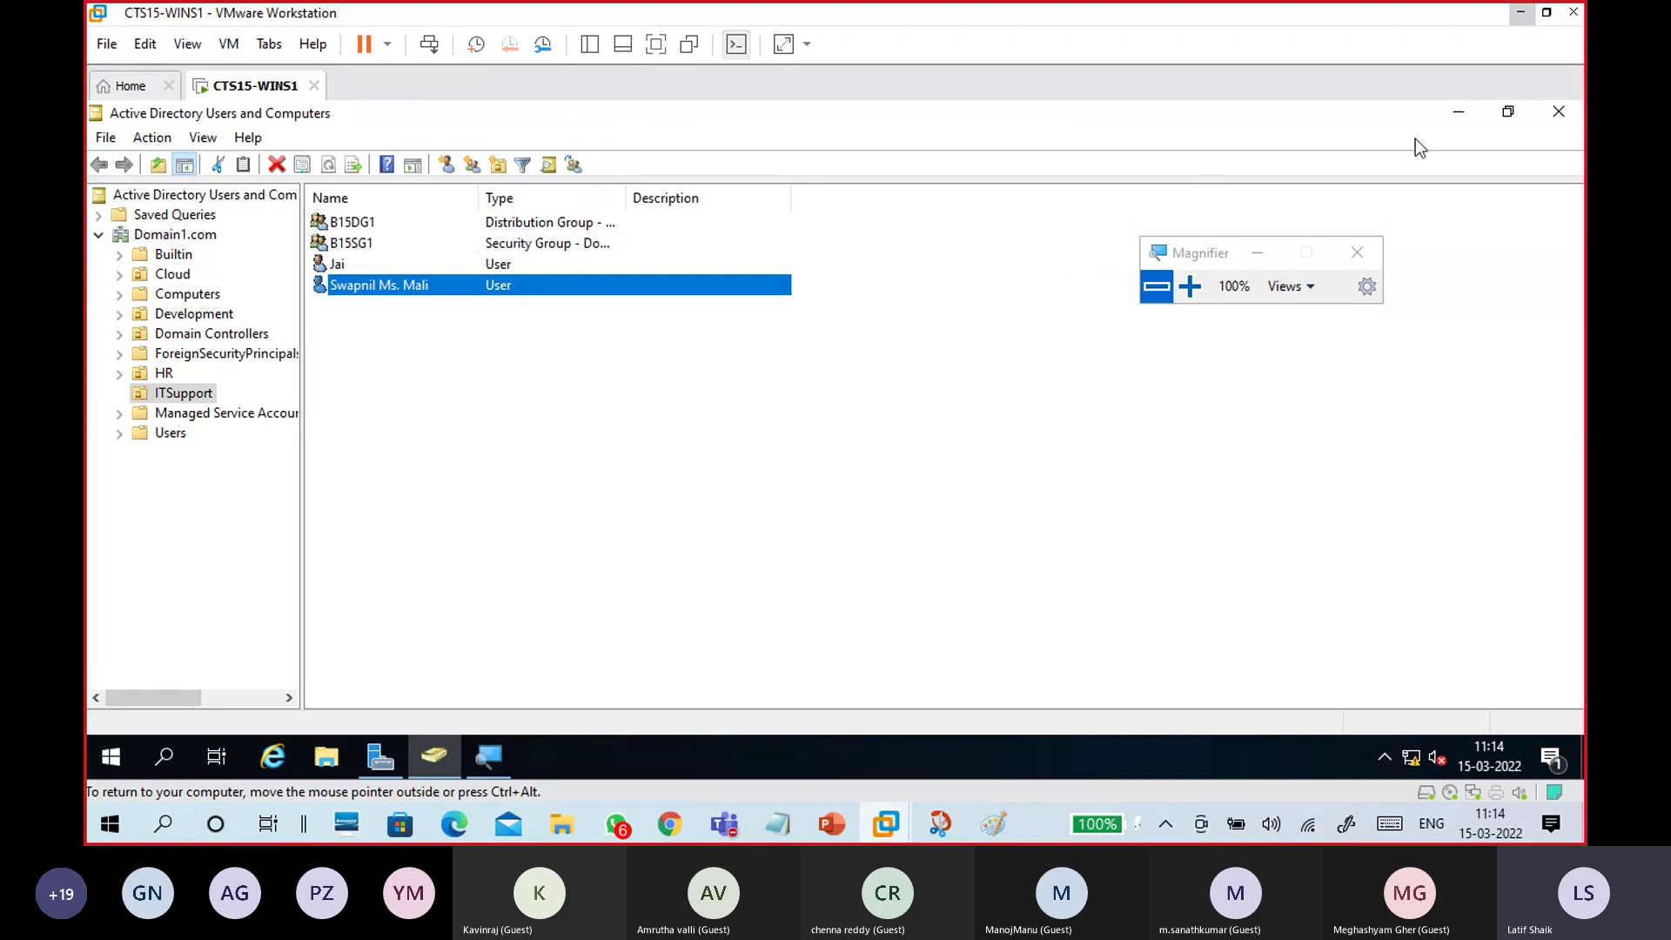
{"action": "left_click", "coordinate": [1460, 116]}
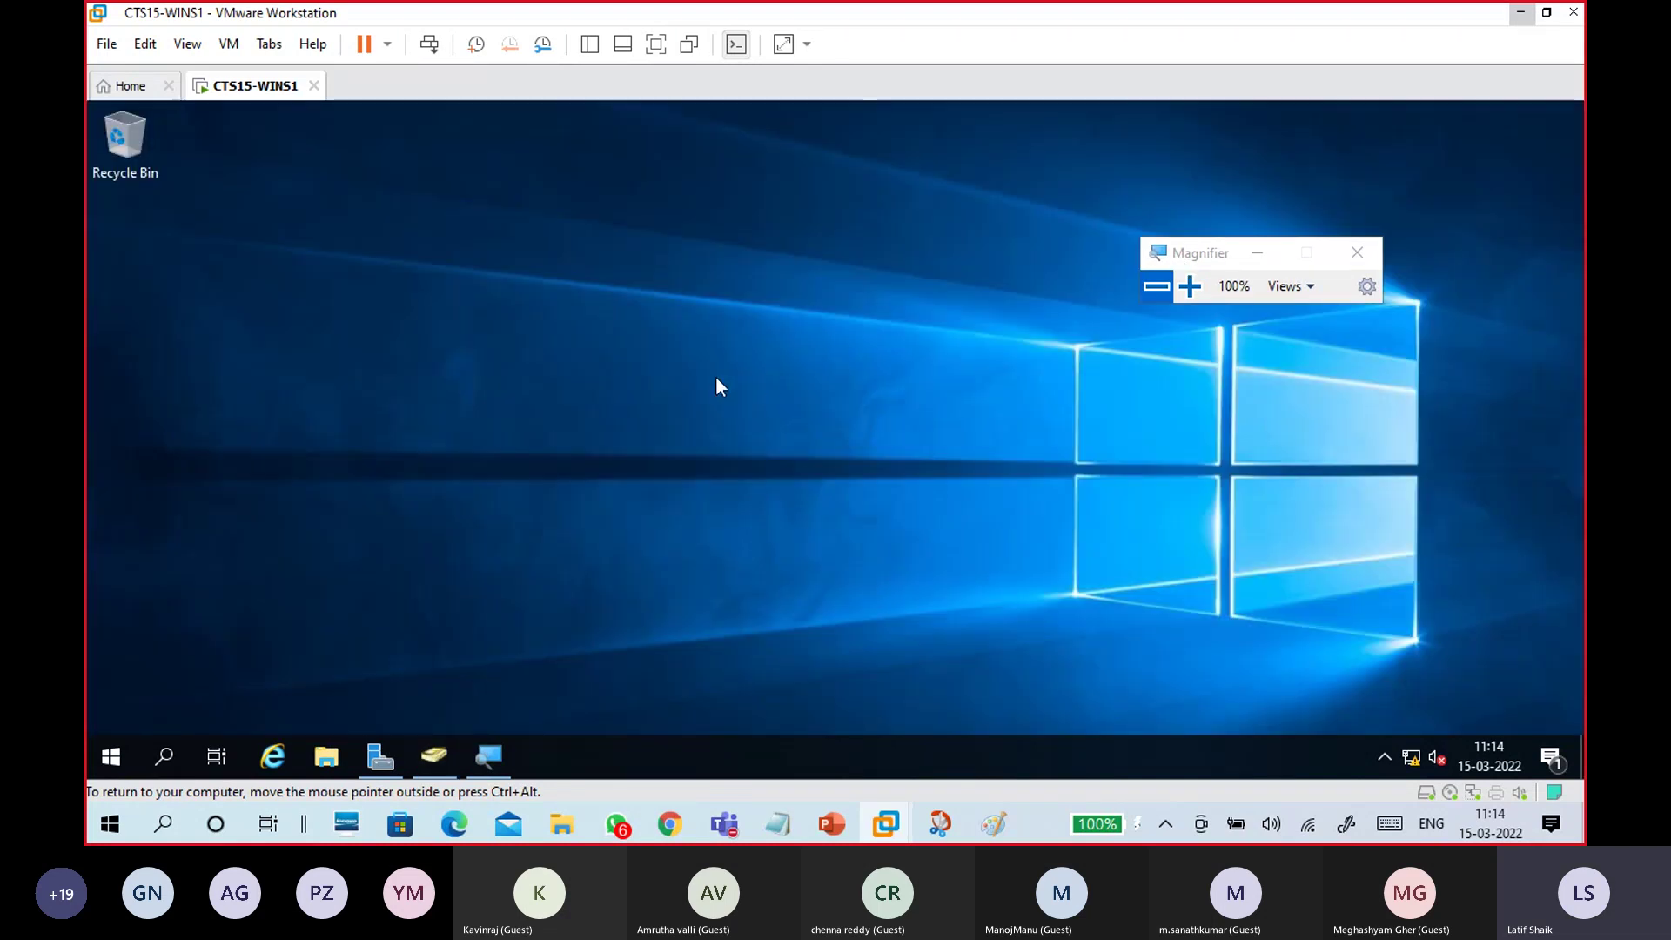
{"action": "right_click", "coordinate": [632, 308]}
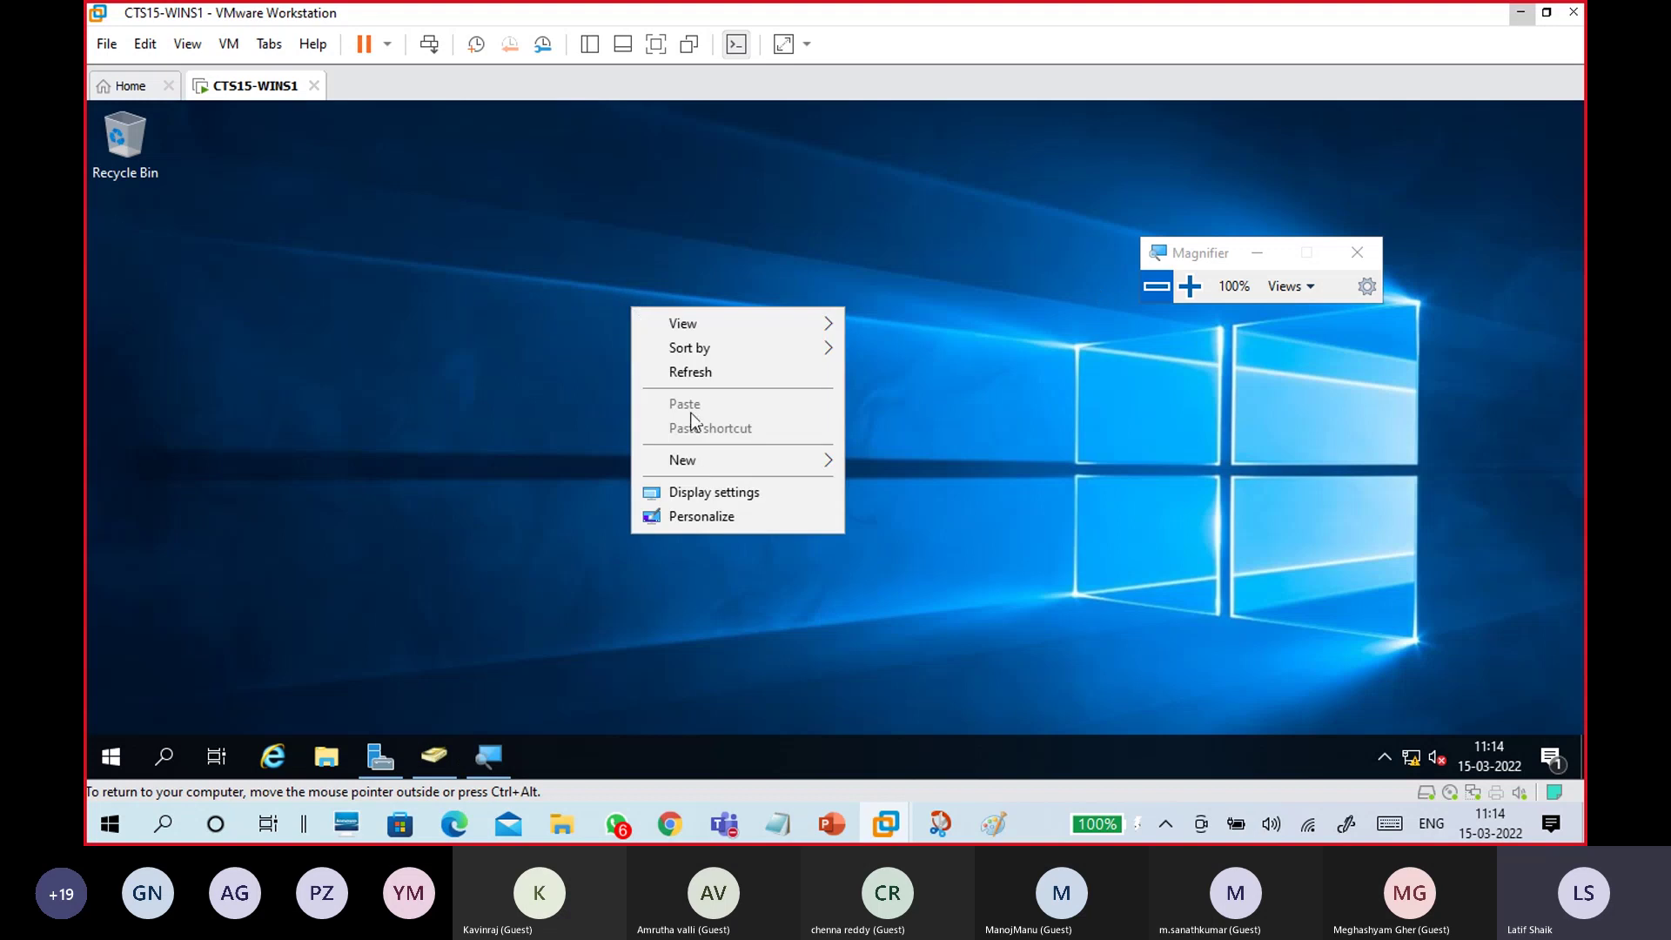
{"action": "mouse_move", "coordinate": [804, 458]}
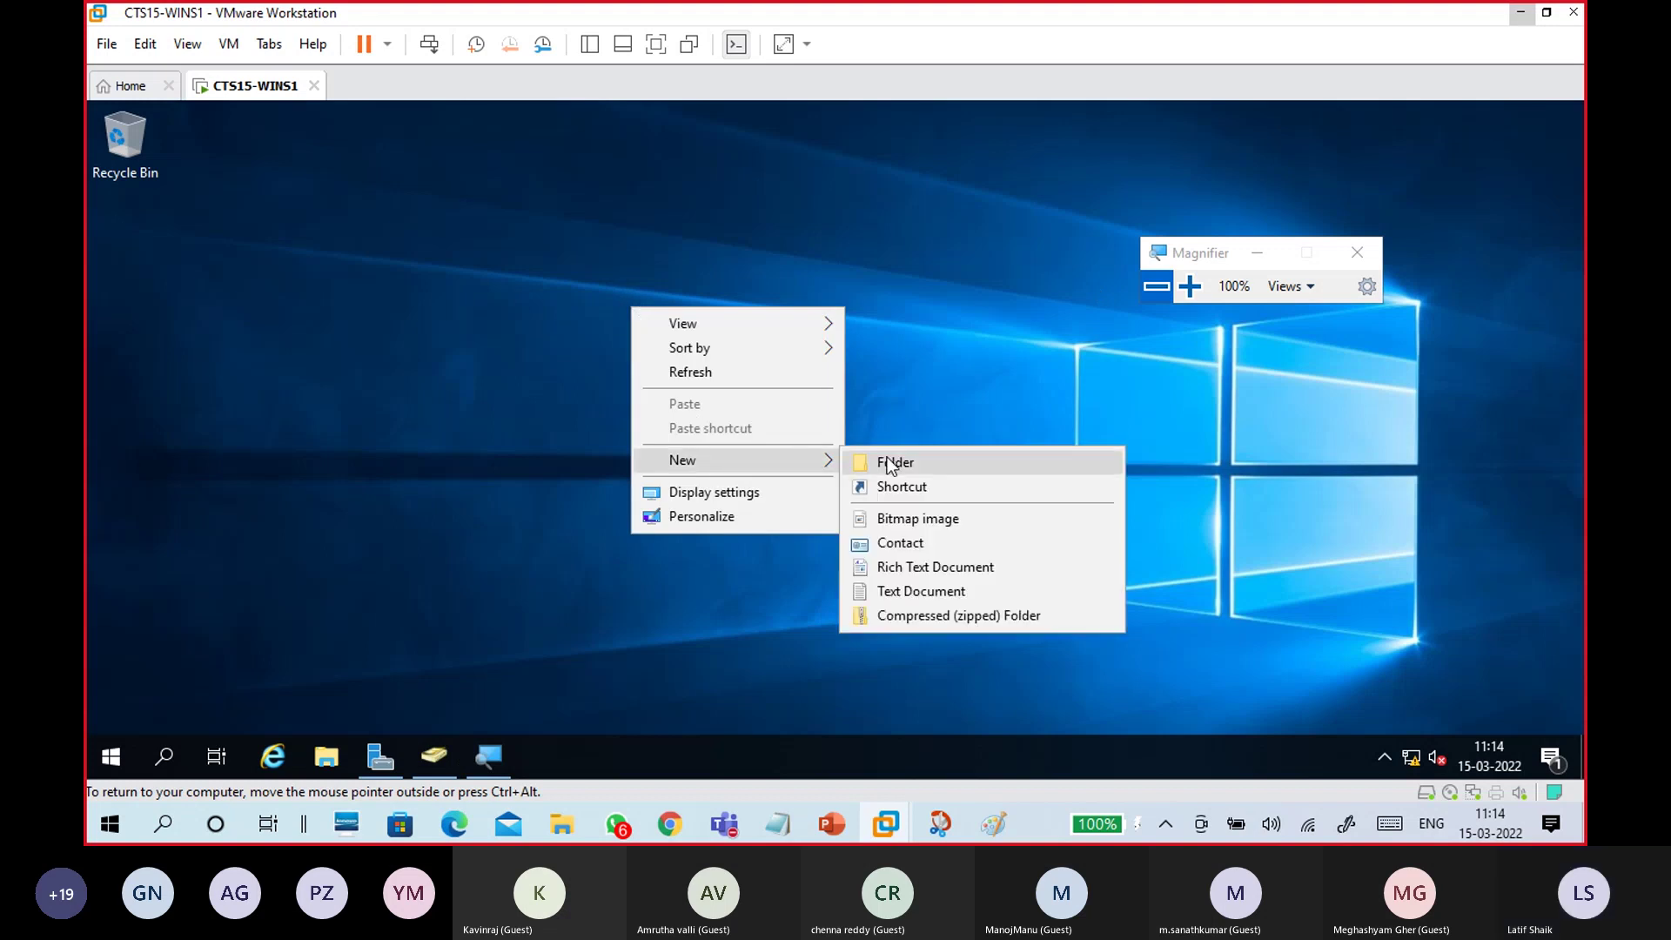
{"action": "left_click", "coordinate": [920, 594]}
{"action": "type", "text": "ZXFD"}
{"action": "key", "text": "Return"}
- Enter the text DSFDASGF in the ZXFD document, save it, and close the file
{"action": "double_click", "coordinate": [633, 371]}
{"action": "type", "text": "DSFDASGF"}
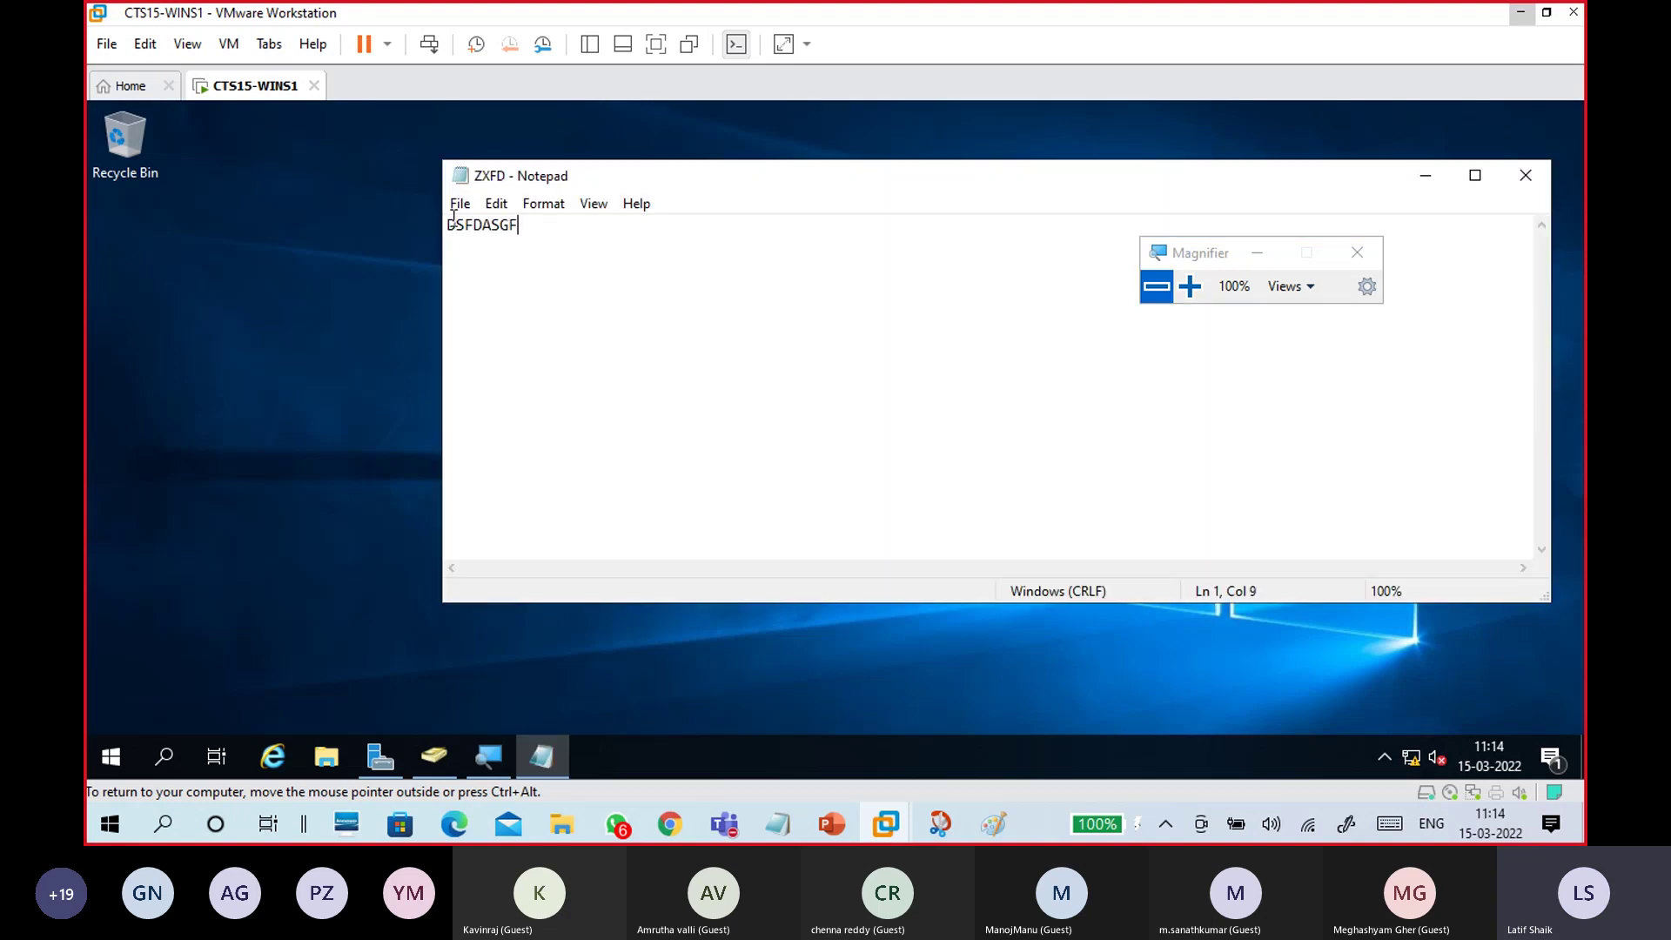
{"action": "left_click", "coordinate": [460, 204]}
{"action": "left_click", "coordinate": [472, 280]}
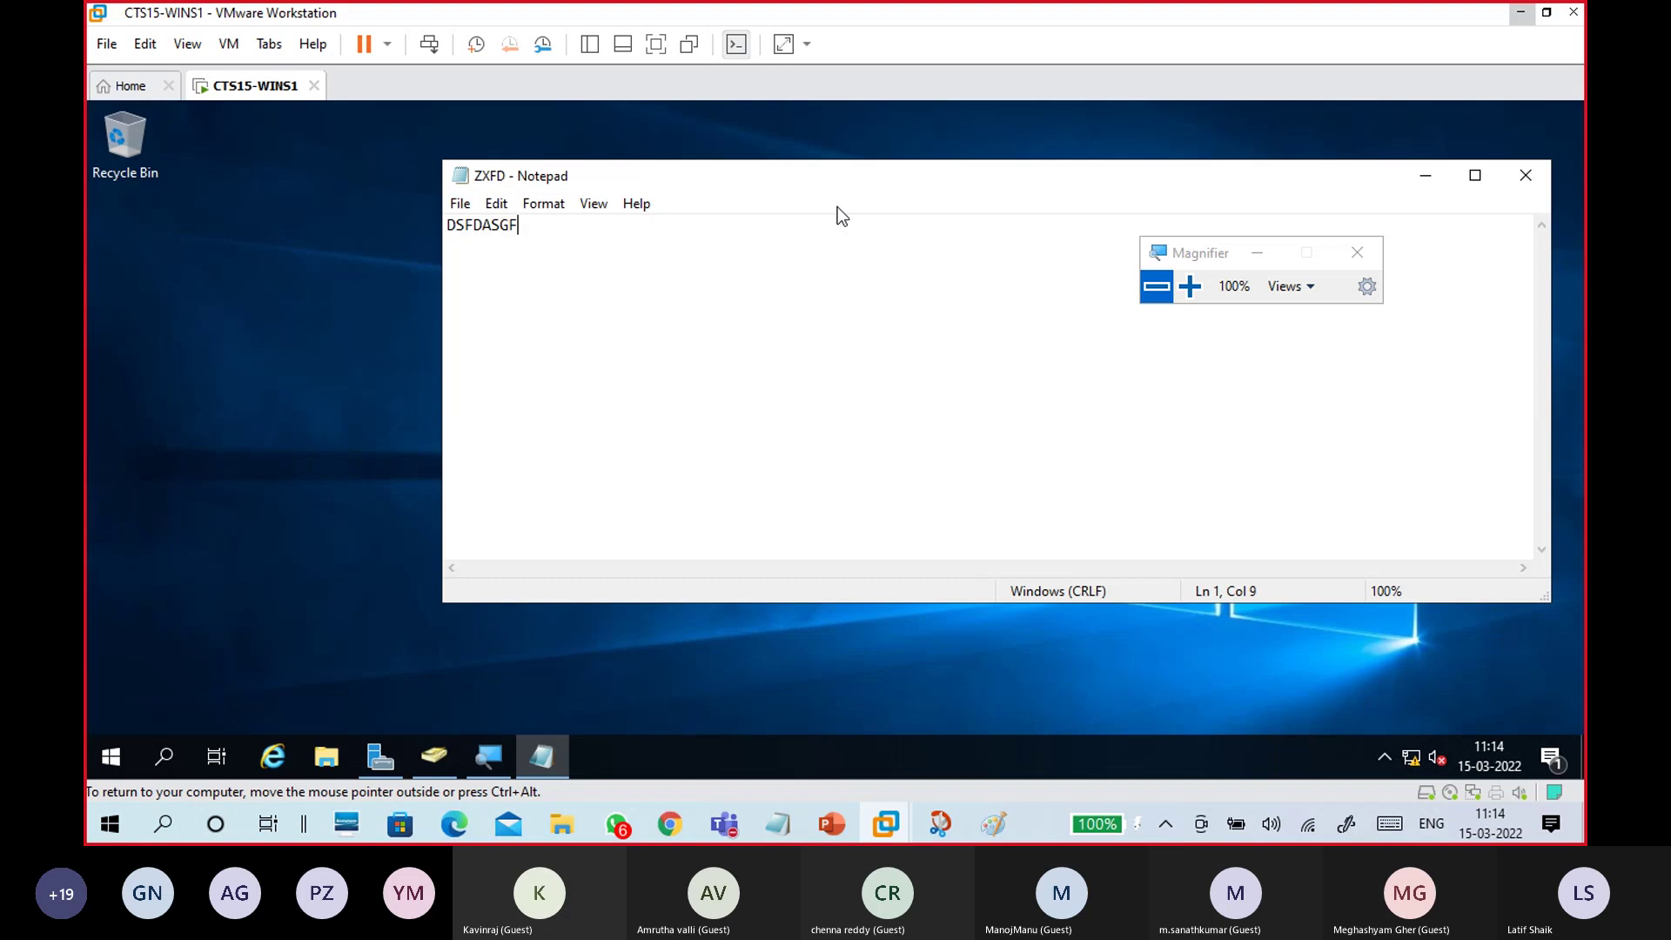
{"action": "left_click_drag", "start_coordinate": [837, 183], "coordinate": [633, 170]}
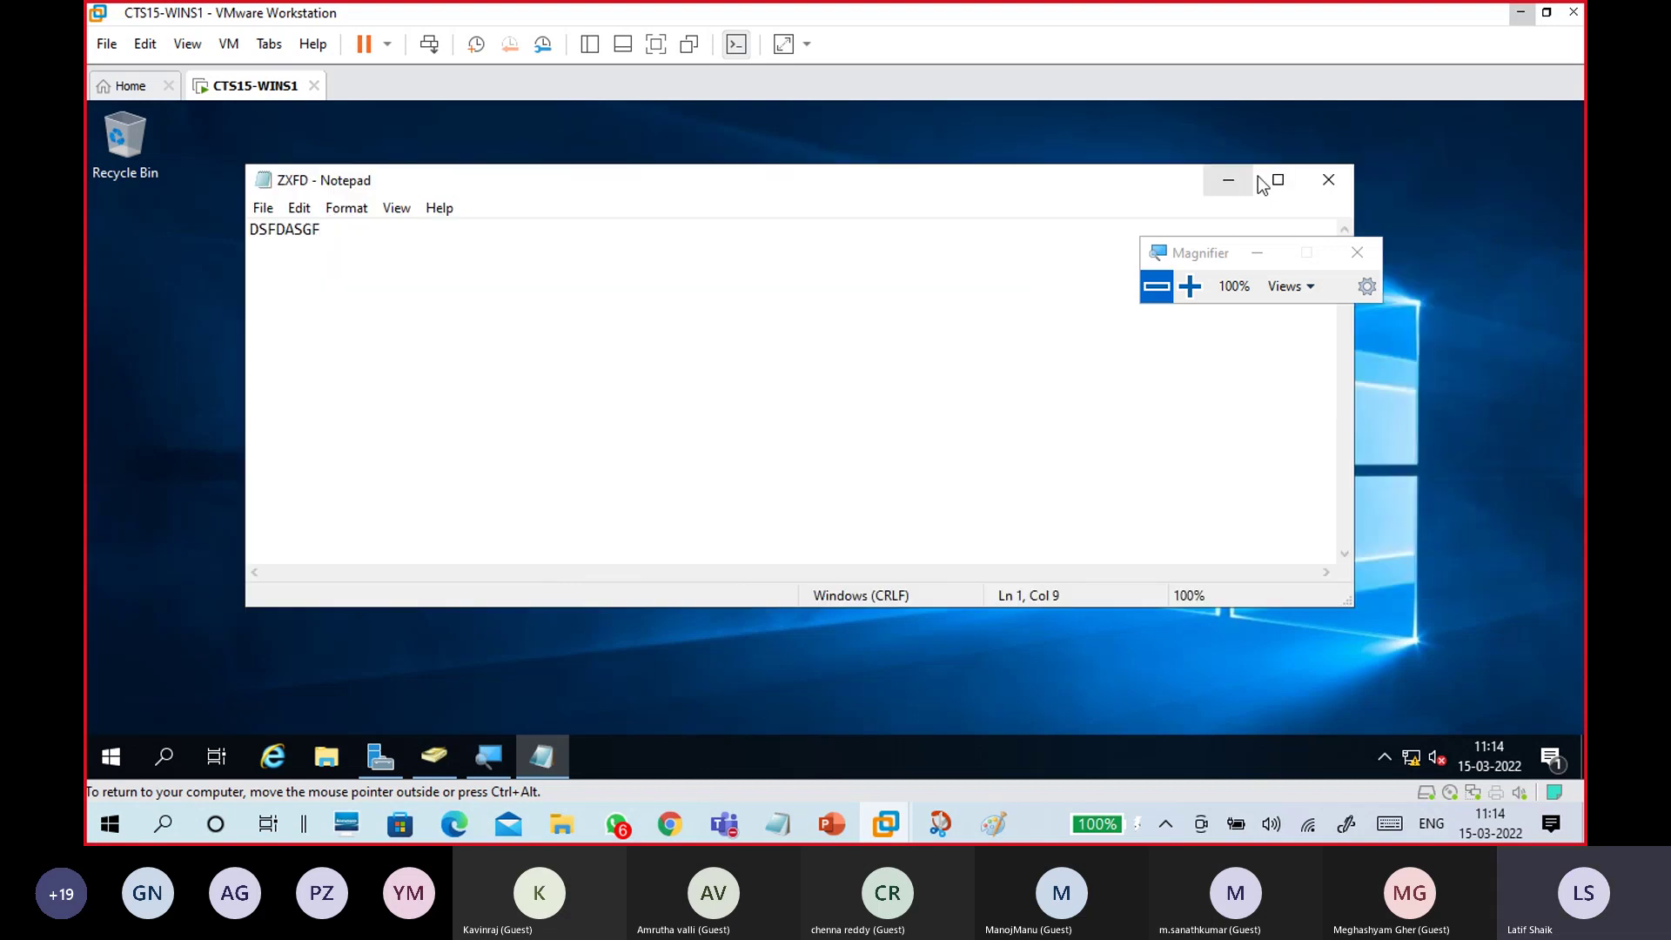
{"action": "left_click", "coordinate": [1325, 175]}
{"action": "left_click", "coordinate": [747, 334]}
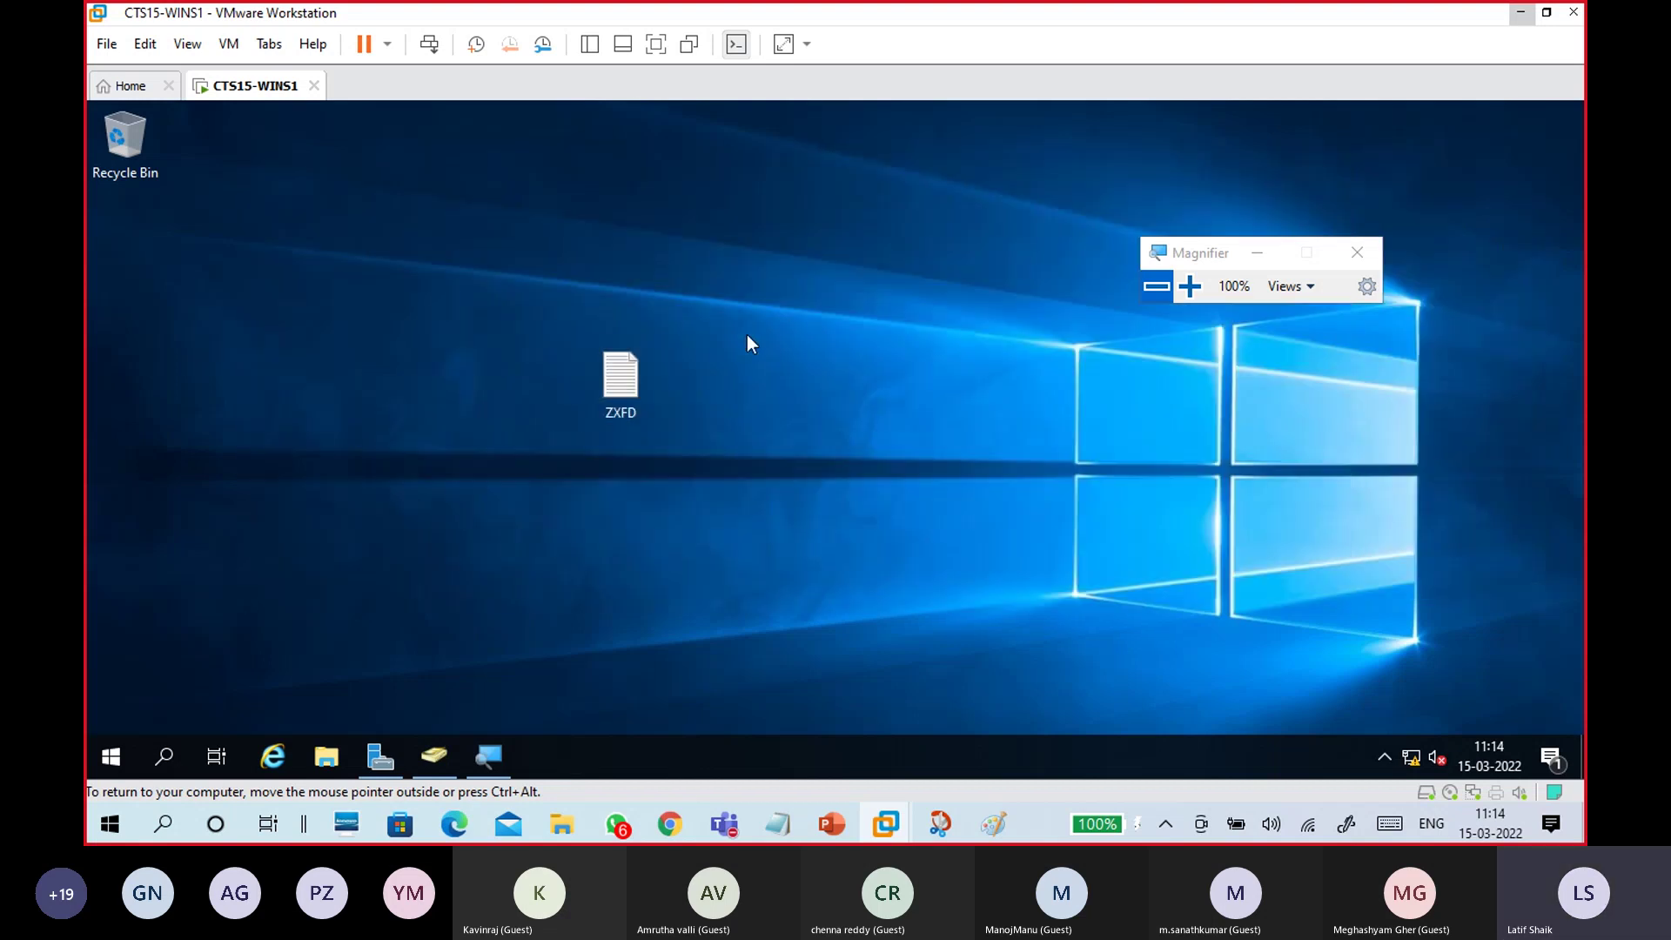
{"action": "right_click", "coordinate": [630, 372]}
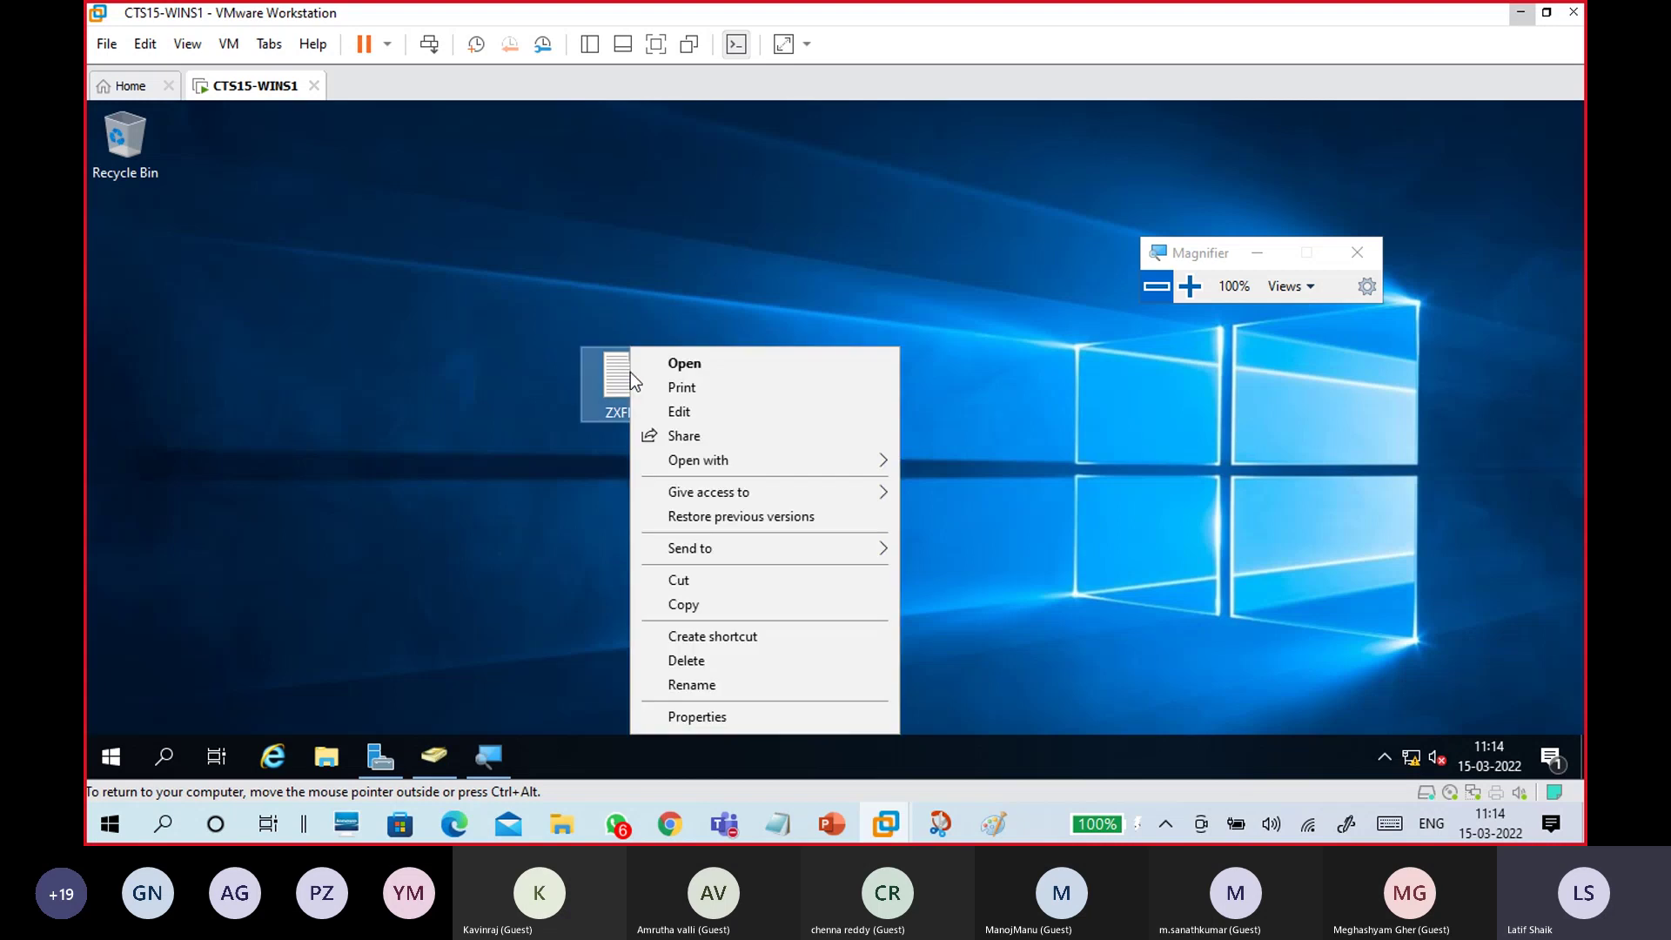
{"action": "left_click", "coordinate": [709, 716]}
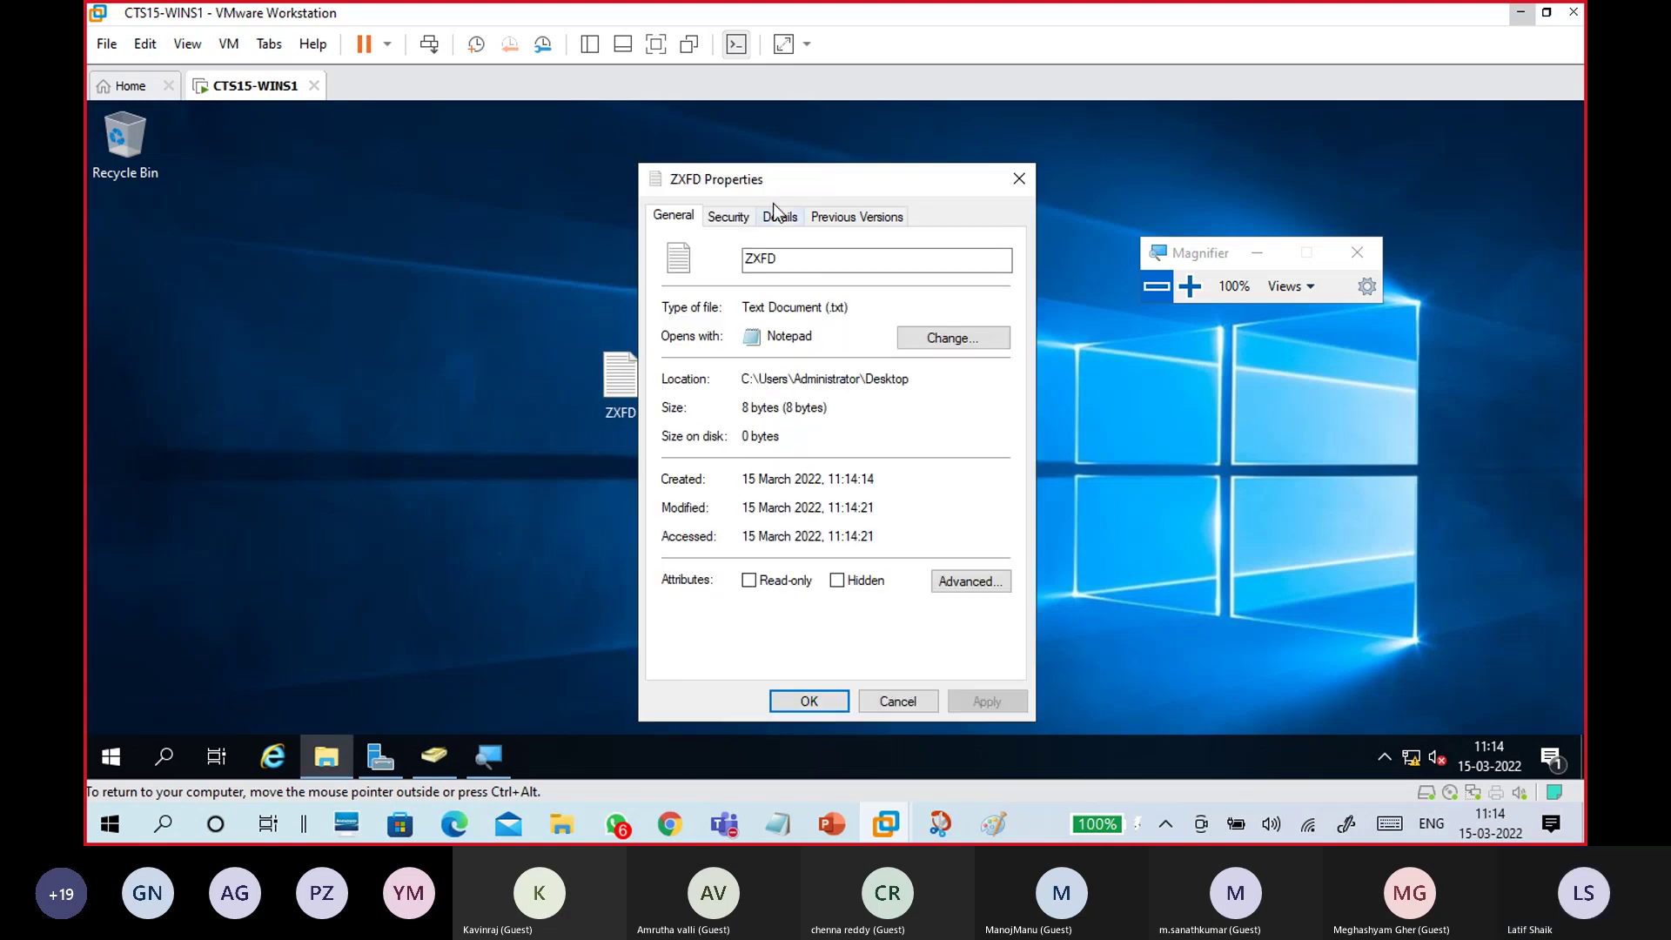
{"action": "left_click_drag", "start_coordinate": [764, 178], "coordinate": [756, 144]}
{"action": "left_click", "coordinate": [719, 182]}
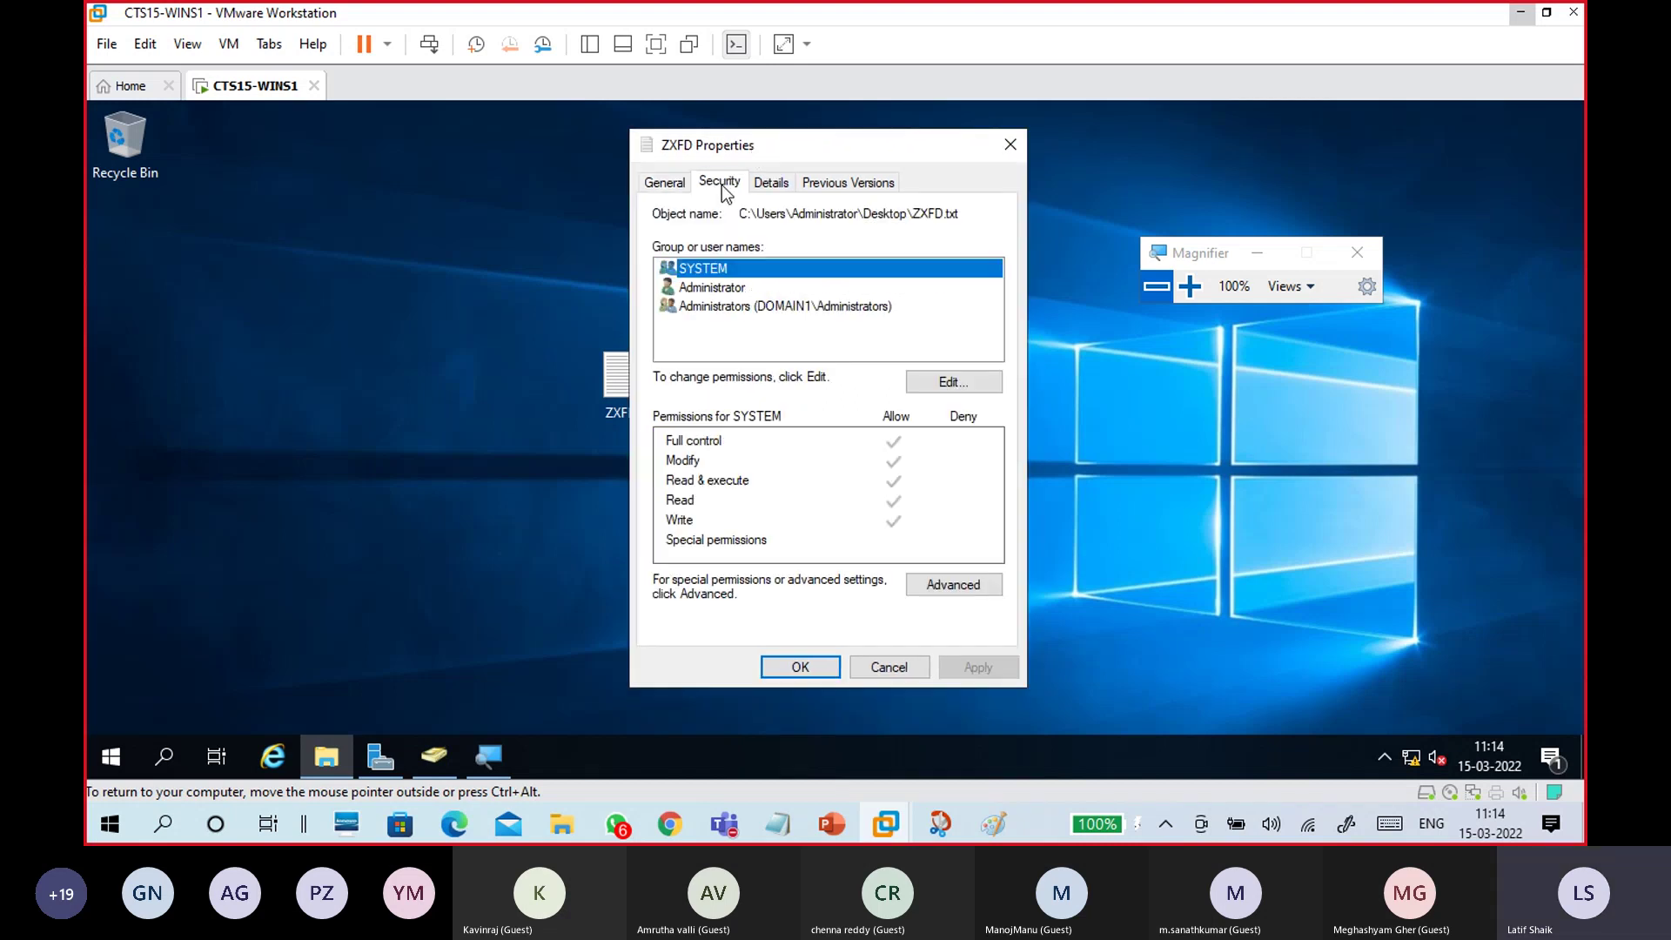
{"action": "left_click", "coordinate": [949, 382]}
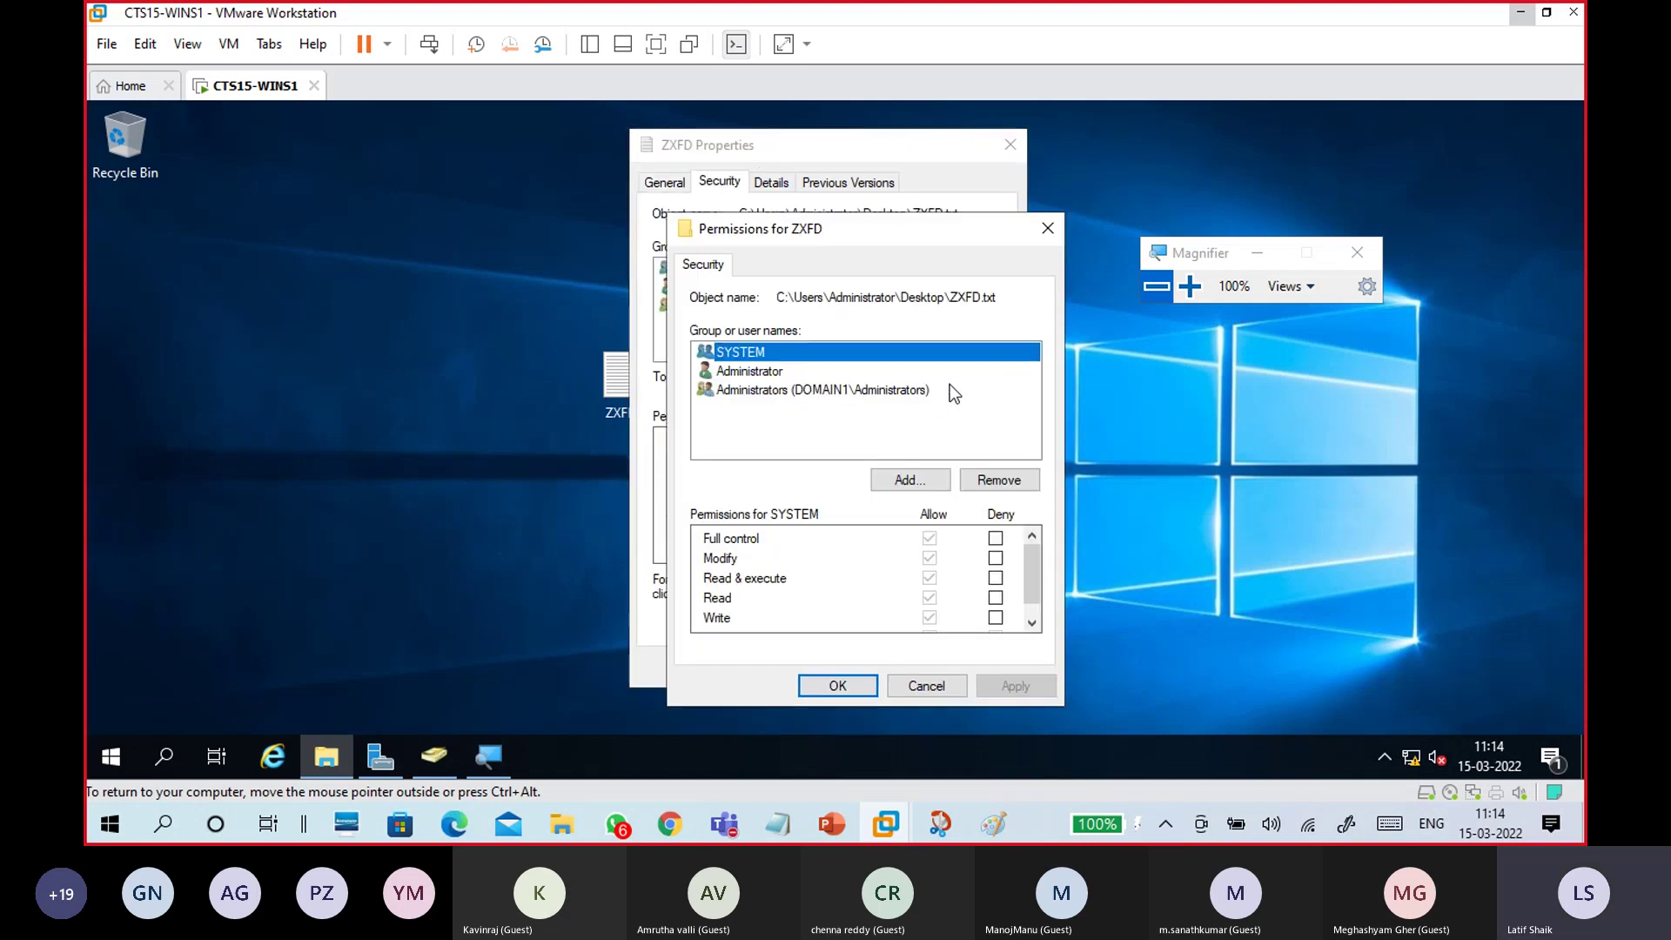
{"action": "left_click", "coordinate": [905, 482]}
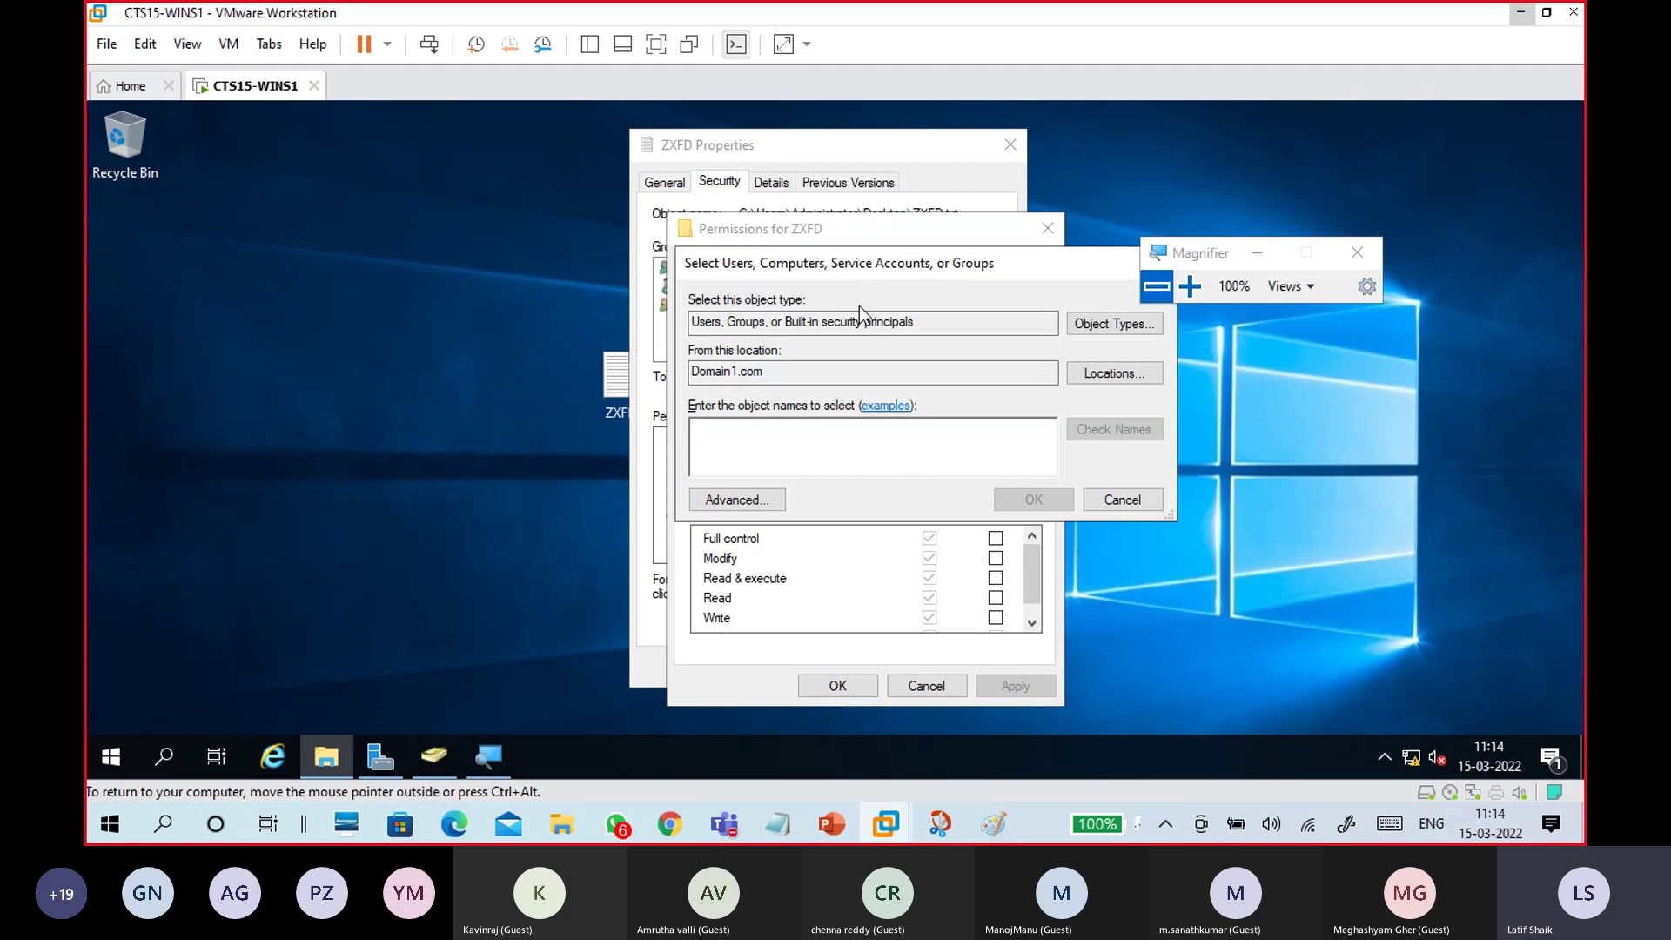
{"action": "left_click_drag", "start_coordinate": [850, 264], "coordinate": [896, 202]}
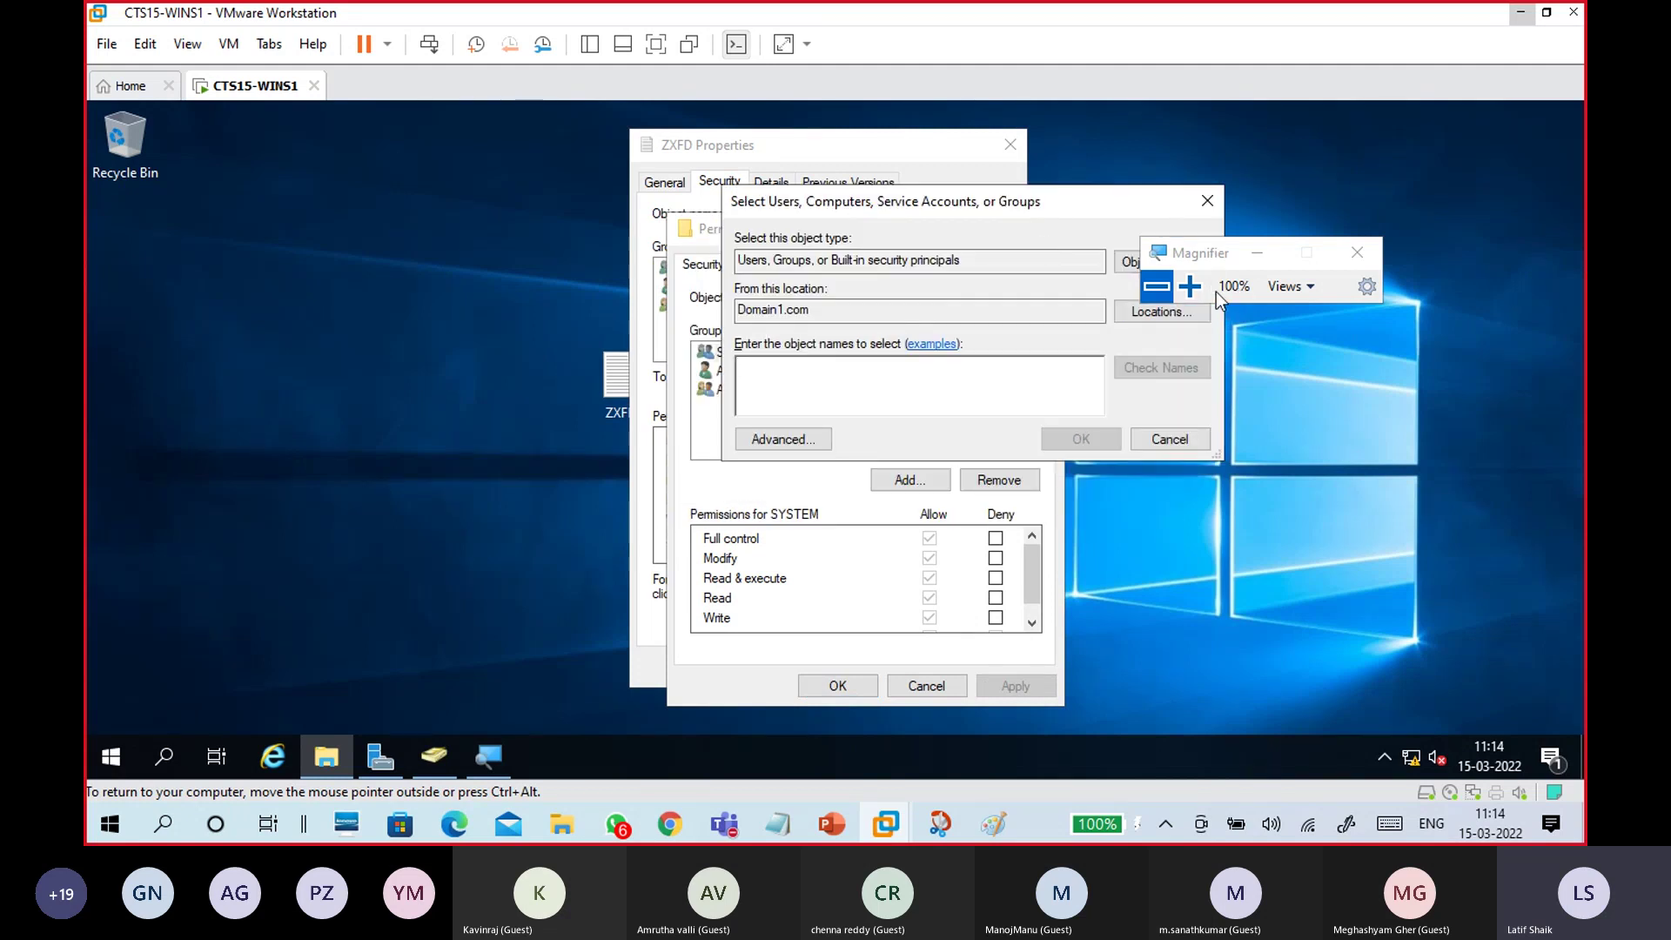
{"action": "left_click", "coordinate": [1190, 285]}
{"action": "left_click", "coordinate": [1148, 480]}
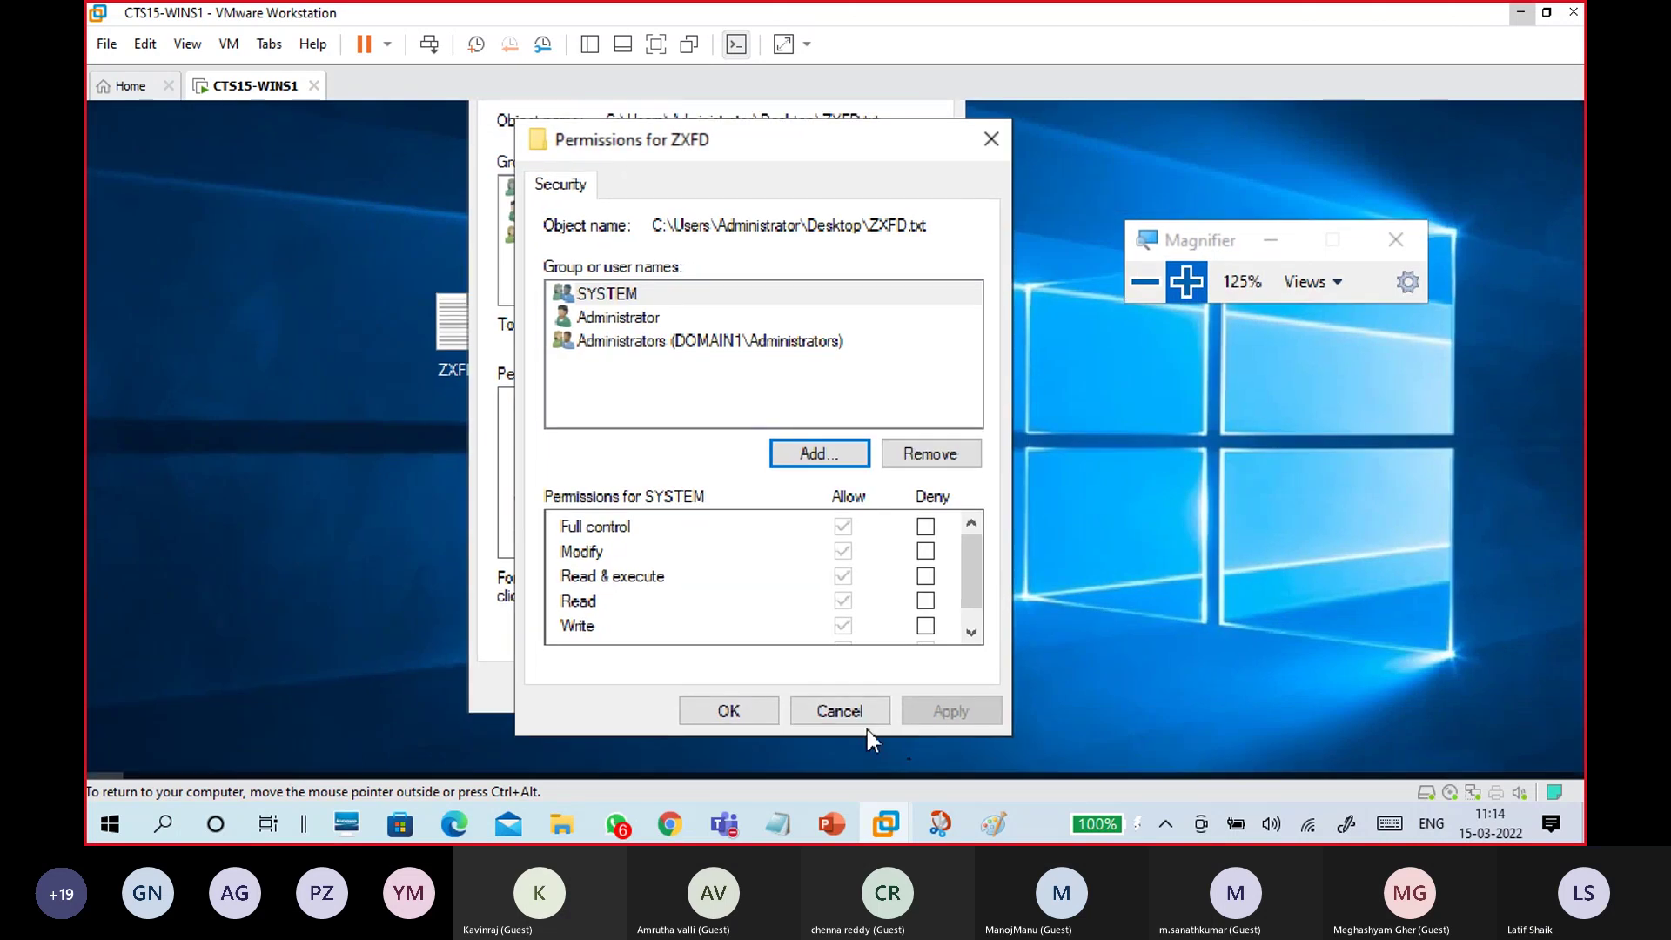
{"action": "left_click", "coordinate": [844, 707]}
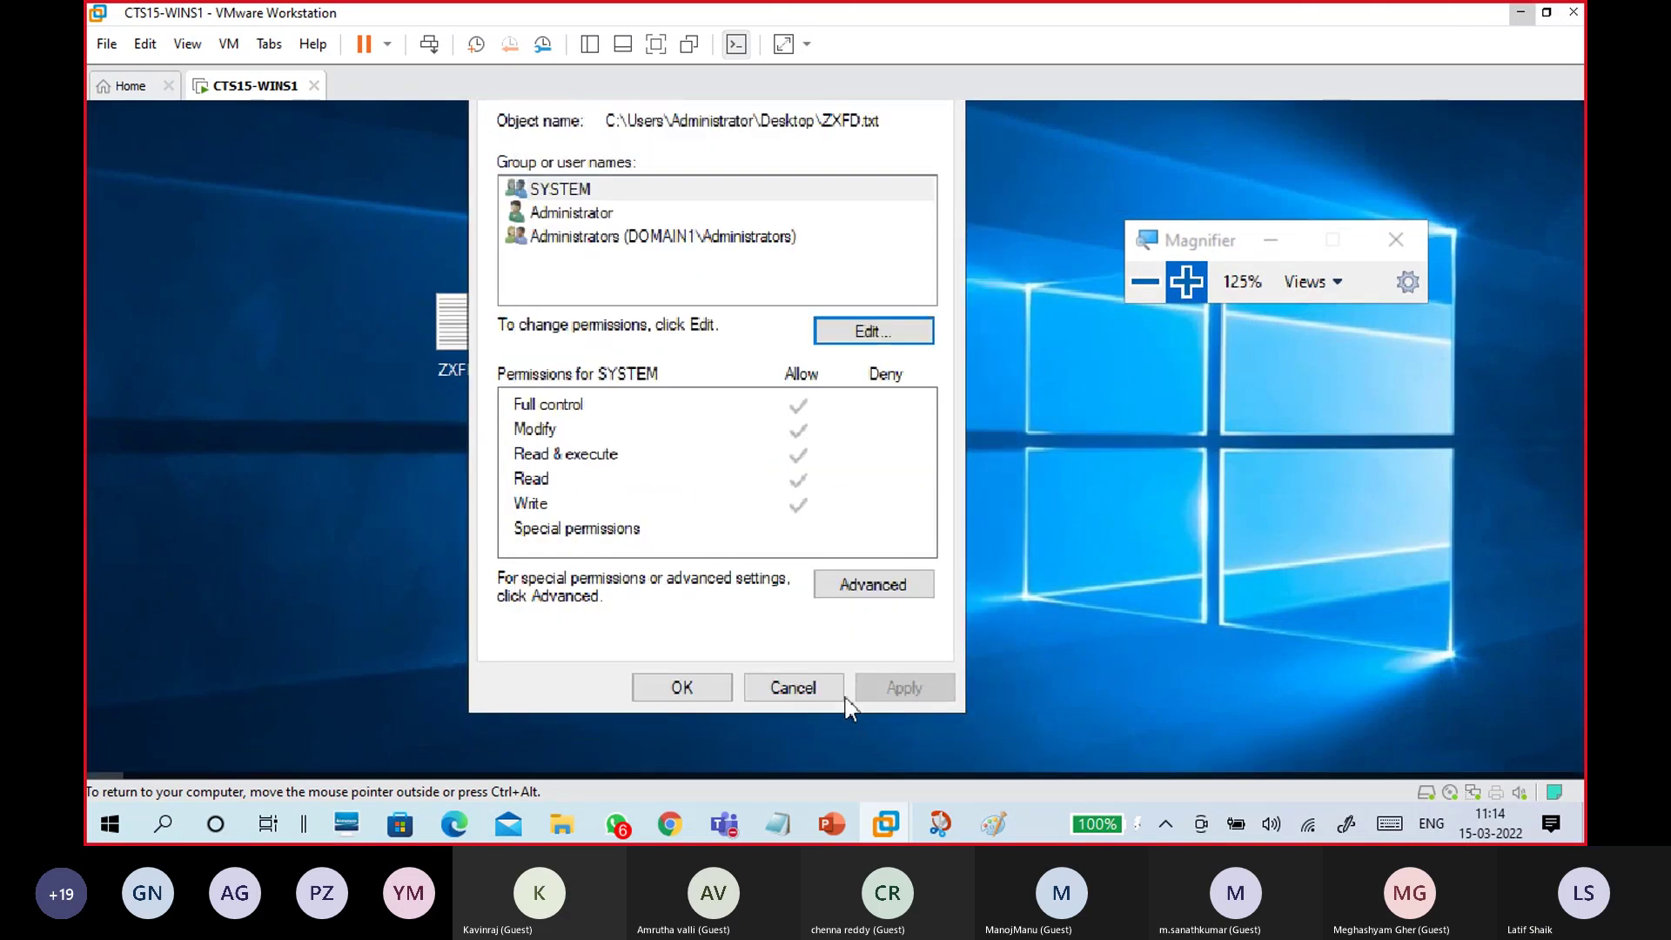
{"action": "left_click", "coordinate": [792, 687]}
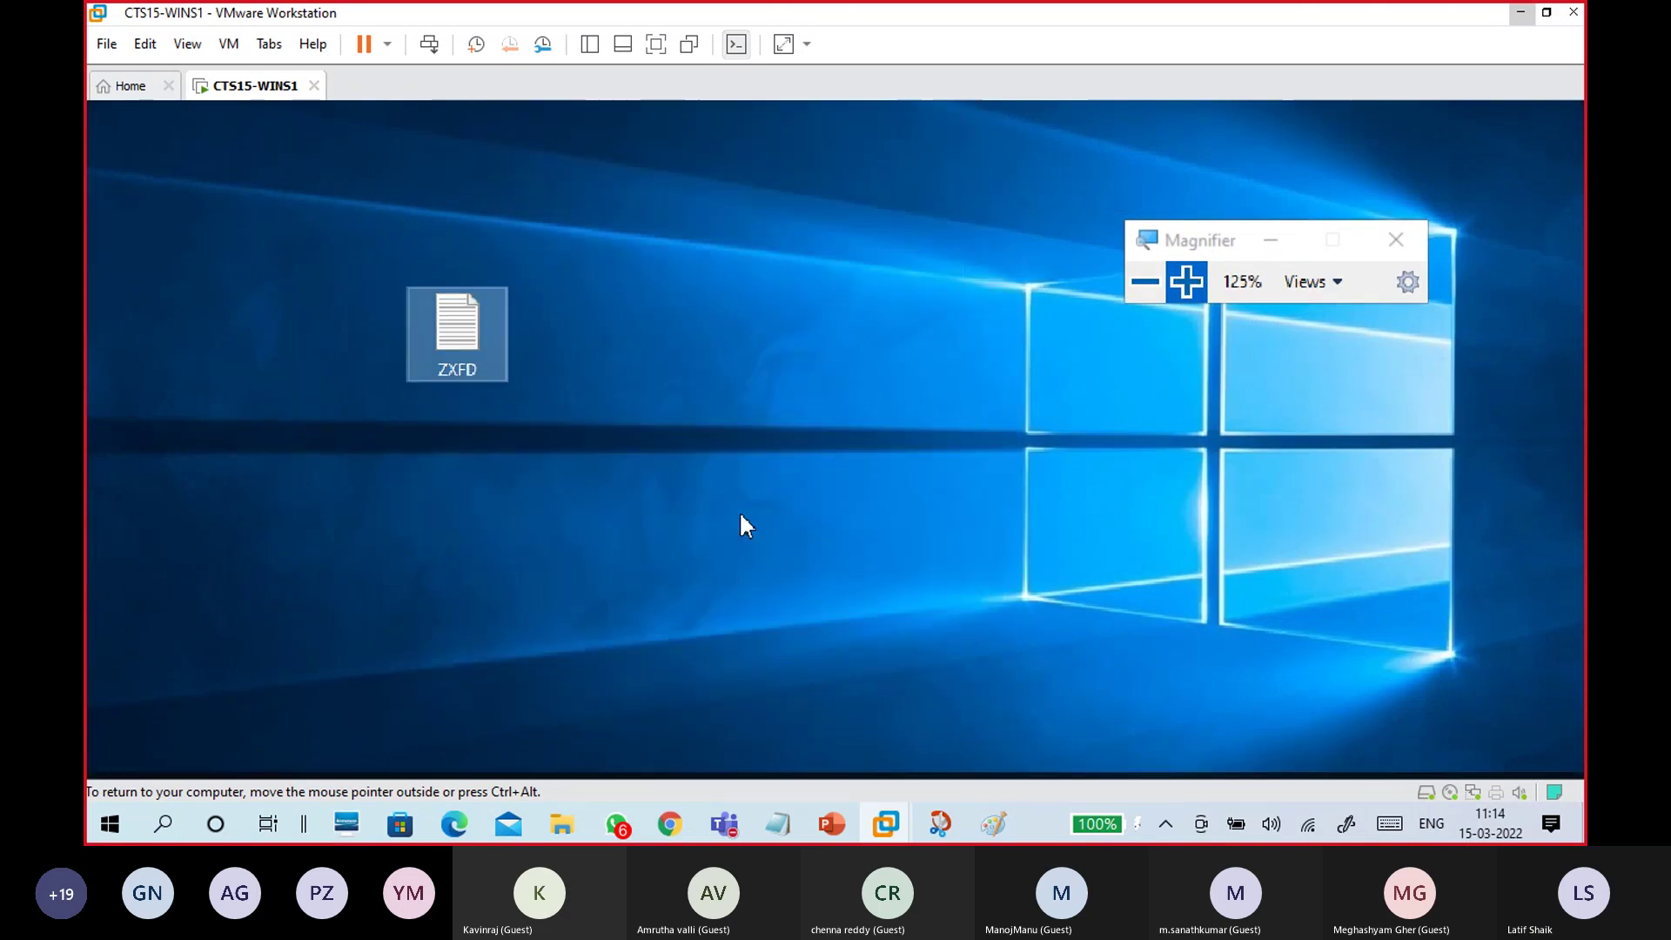
- Look up B15 as a group to add to the ZXFD file's security permissions, then cancel without adding it
{"action": "right_click", "coordinate": [475, 331]}
{"action": "left_click", "coordinate": [535, 748]}
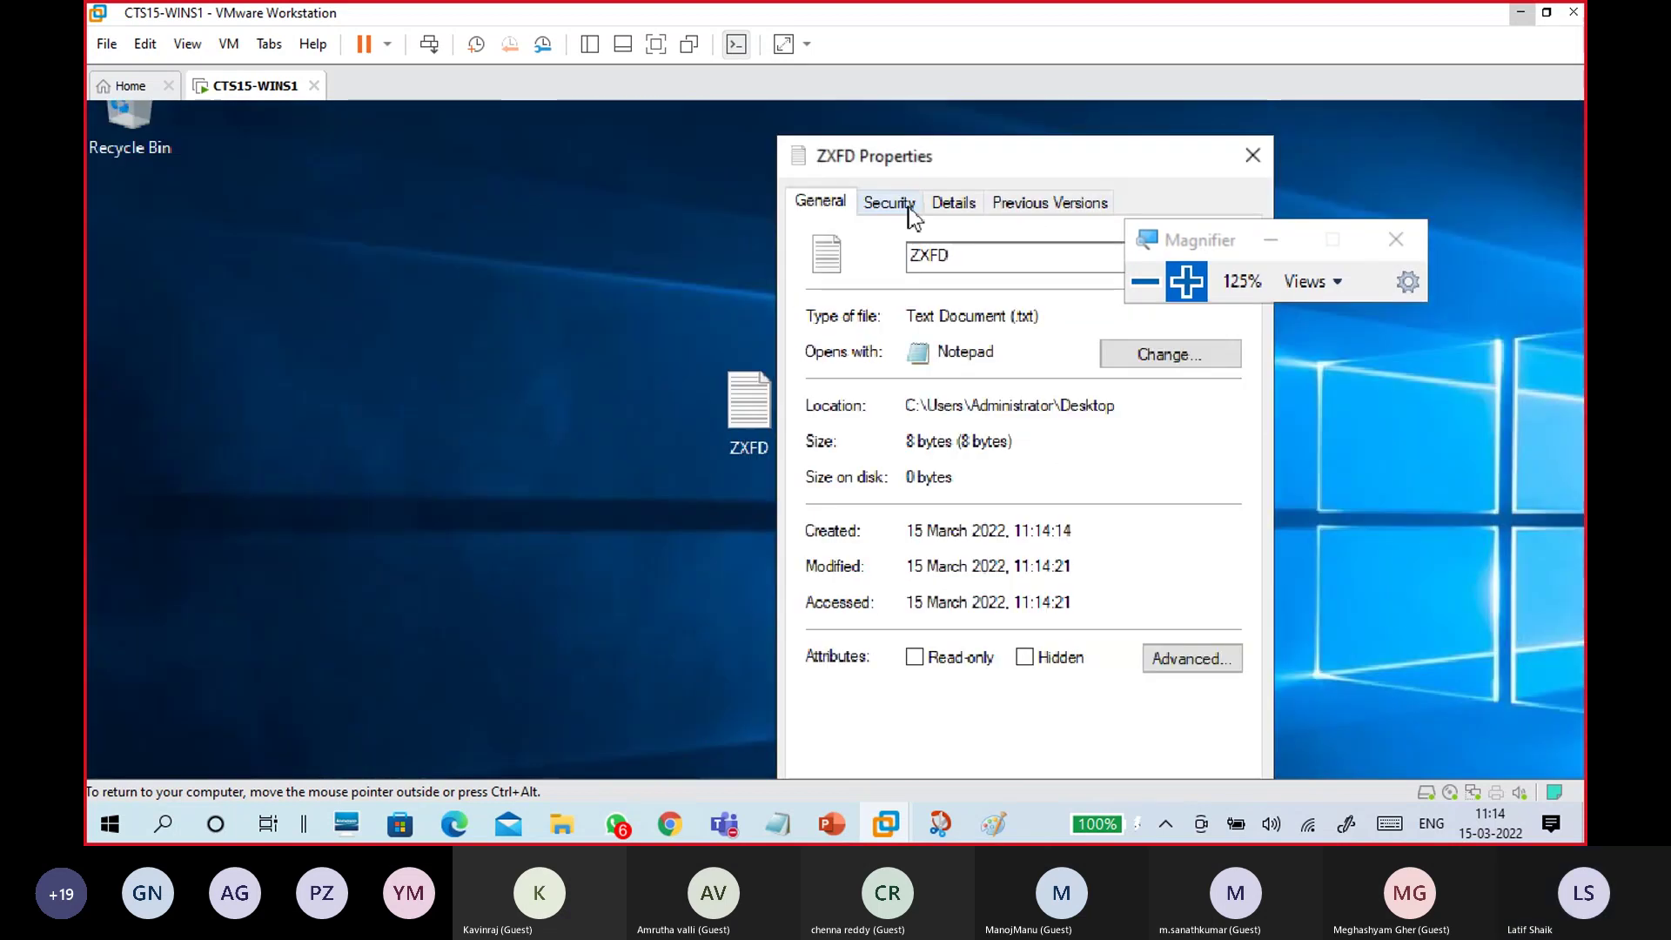
{"action": "left_click", "coordinate": [901, 207]}
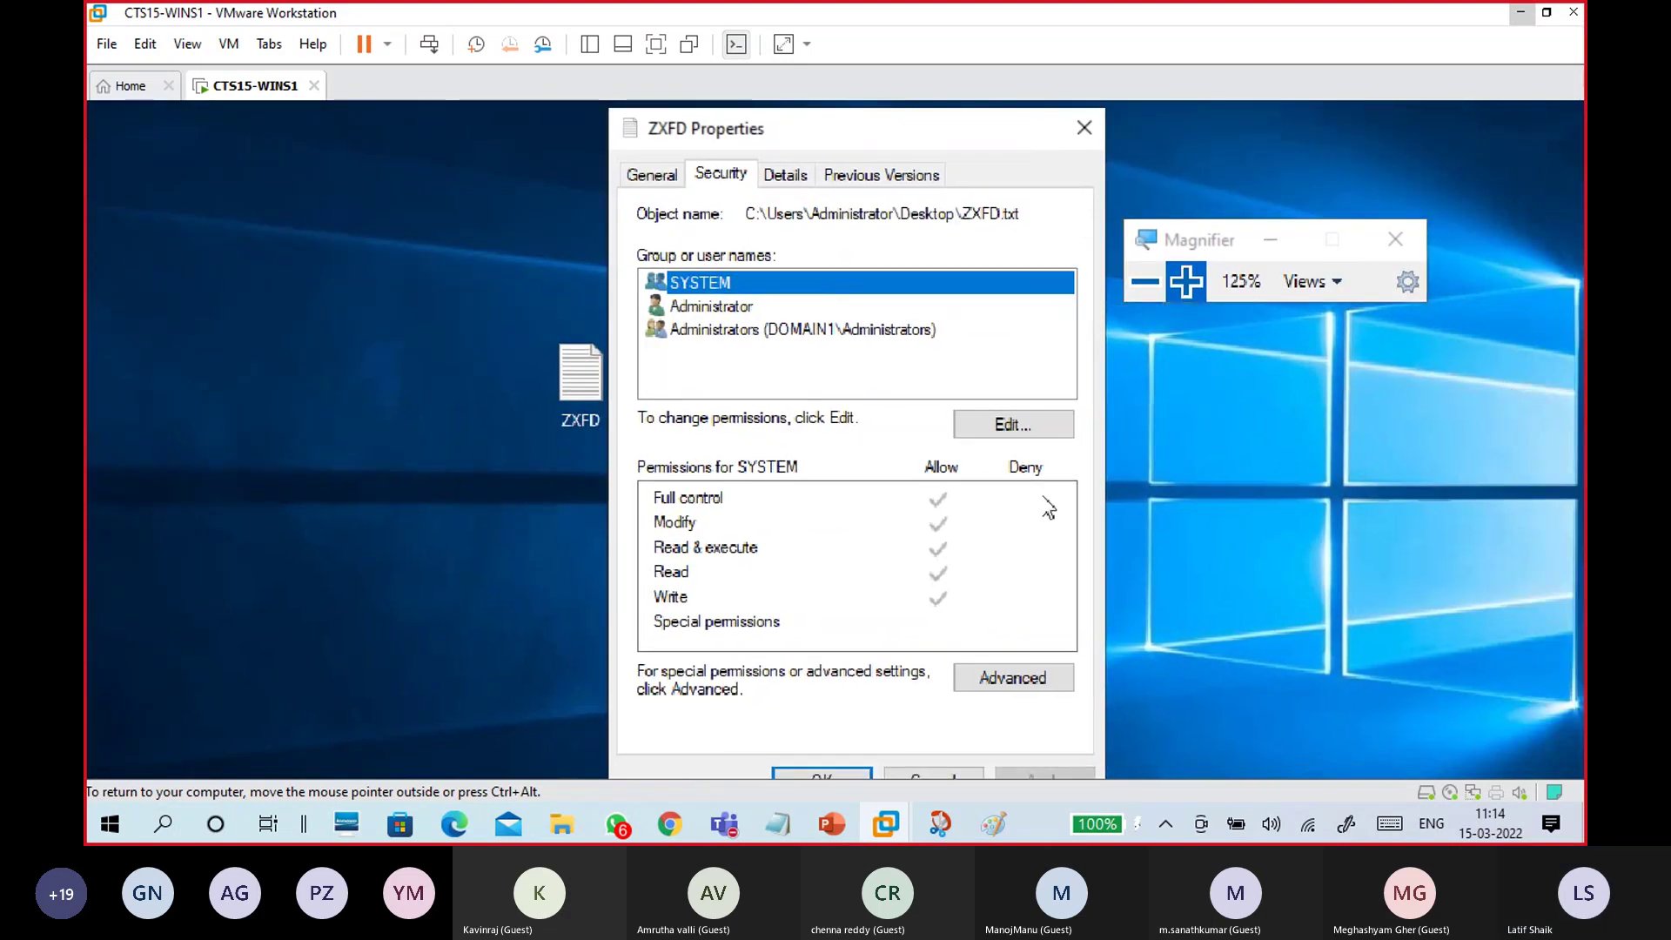
{"action": "left_click", "coordinate": [1009, 424]}
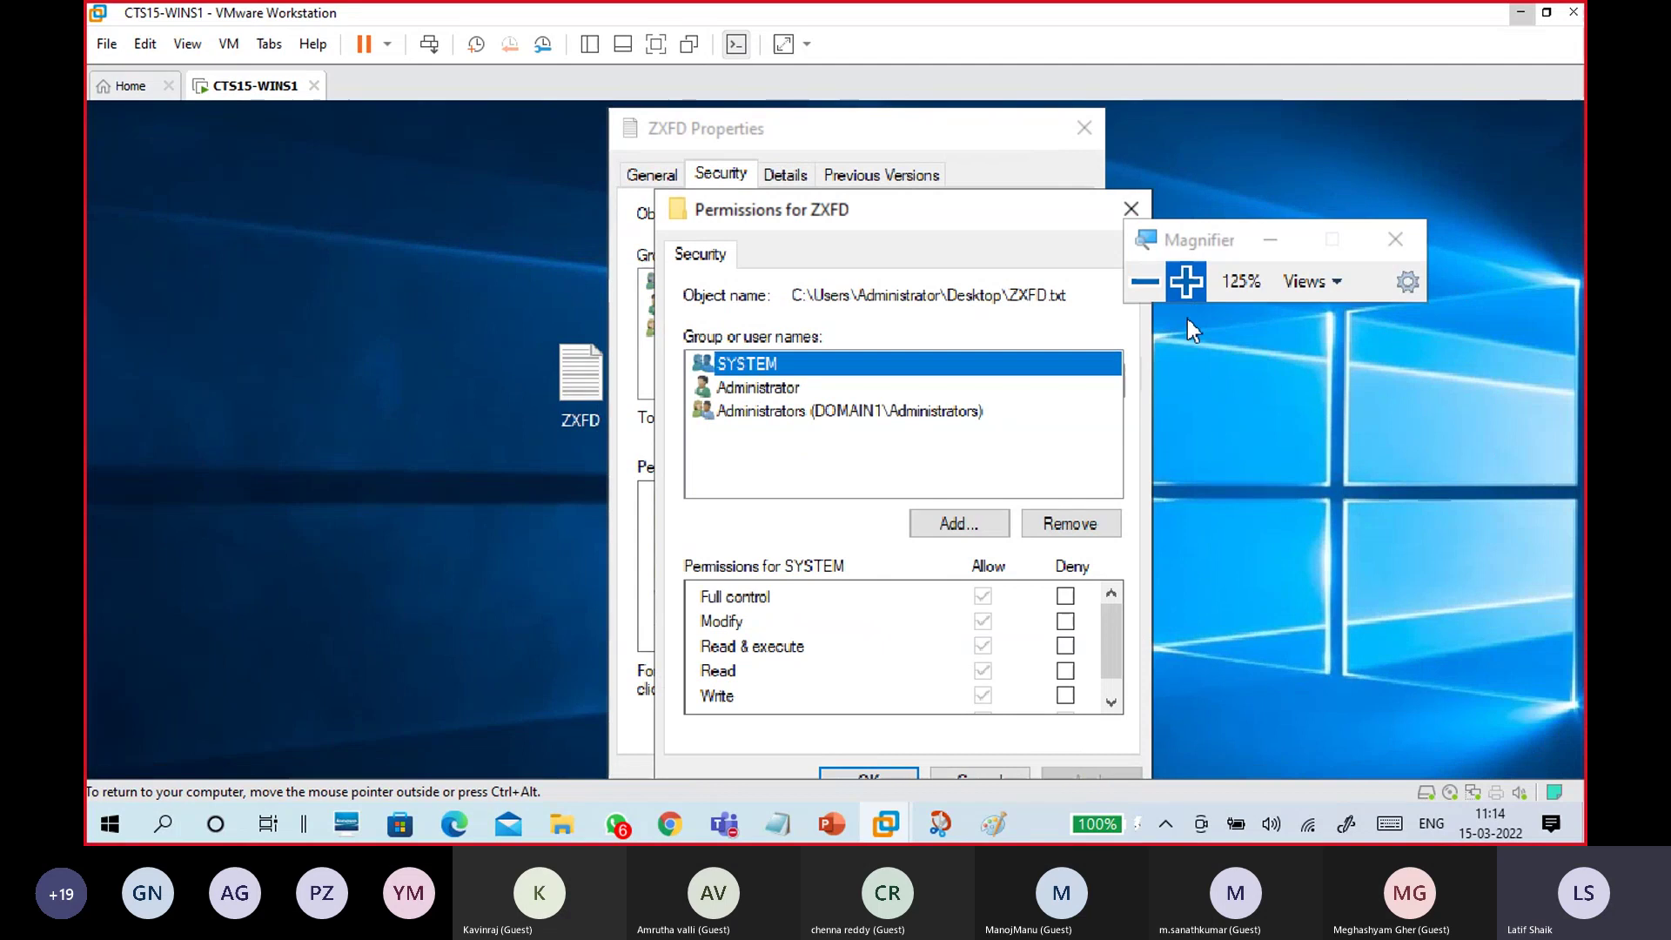
{"action": "left_click", "coordinate": [976, 522]}
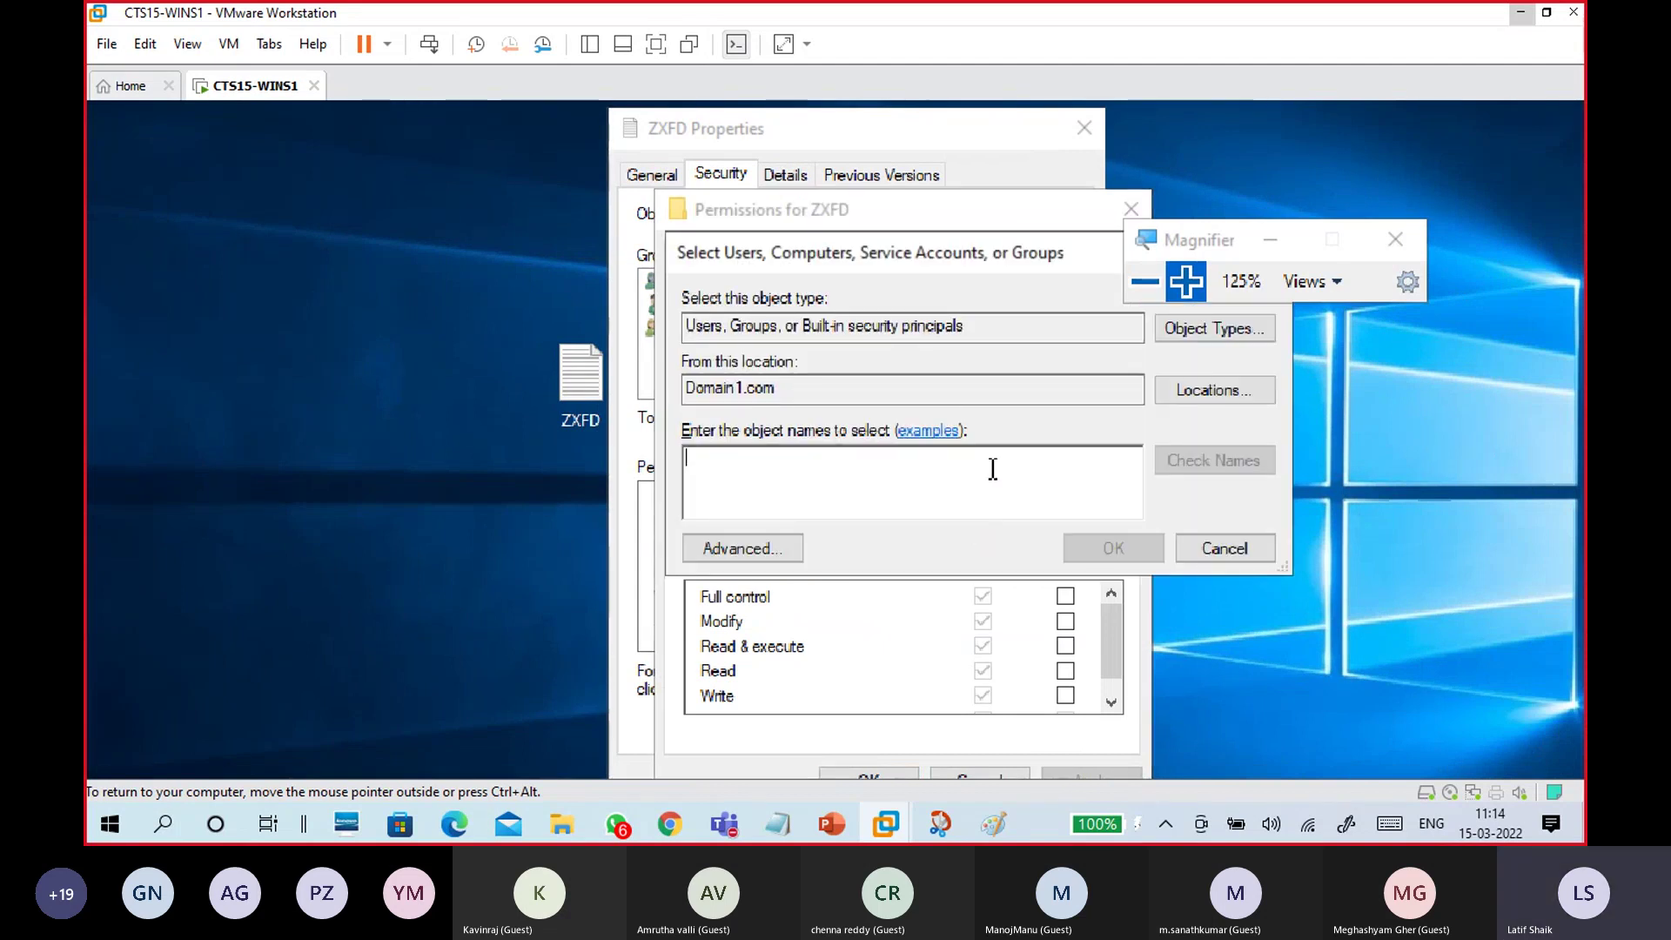
{"action": "type", "text": "B15"}
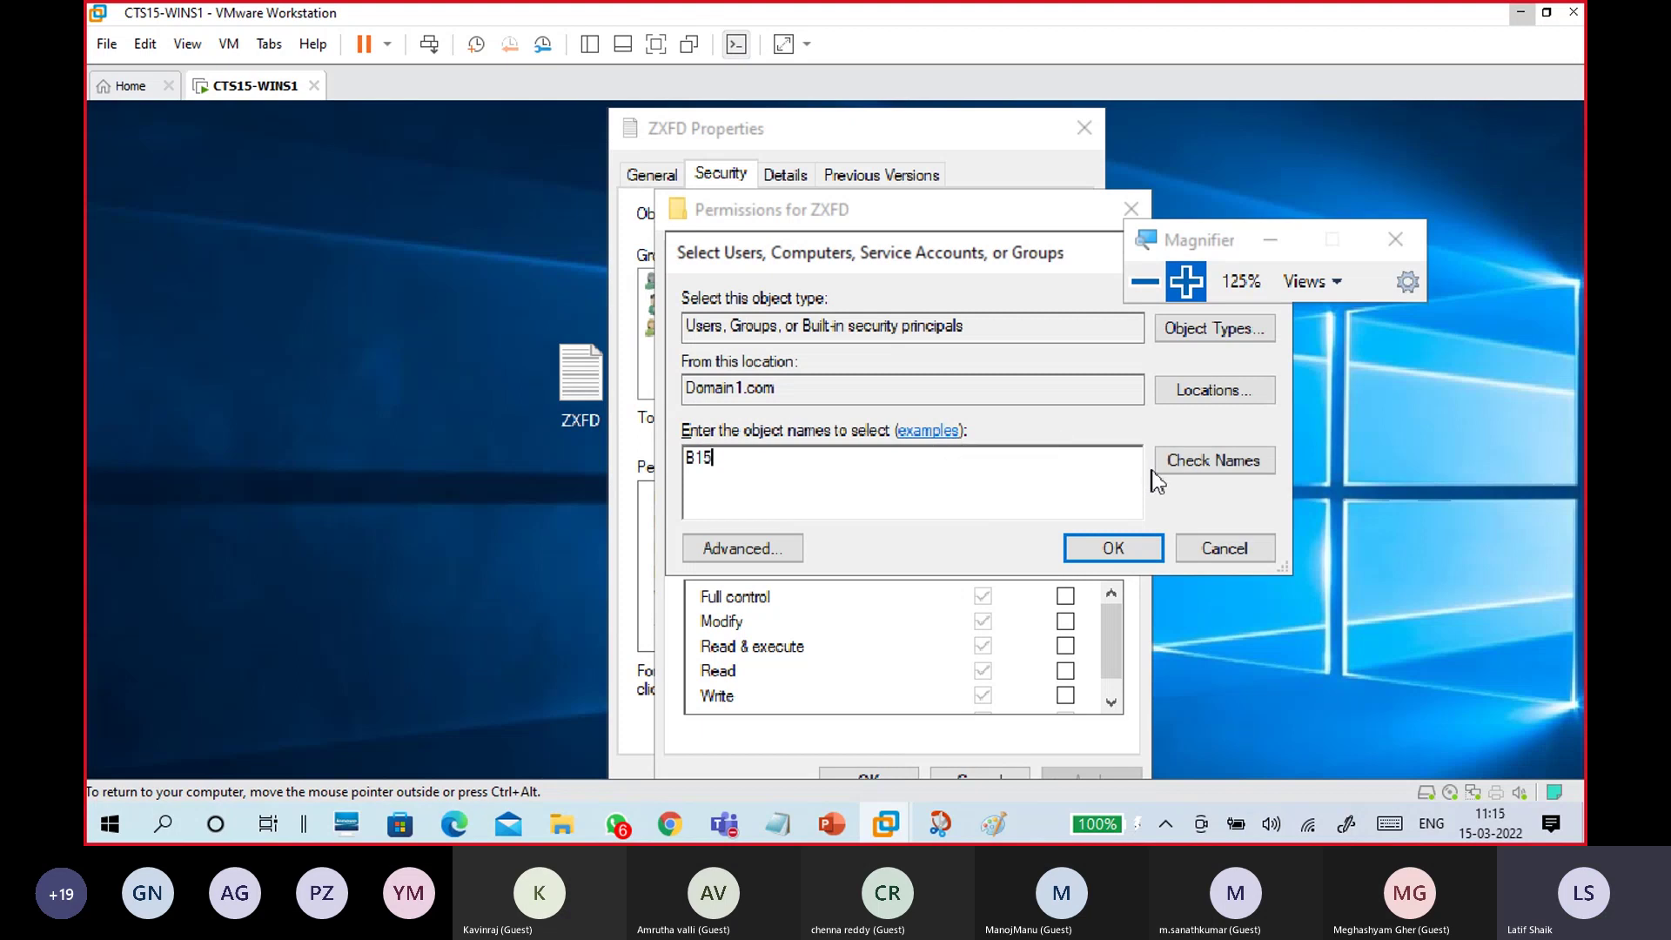
{"action": "left_click", "coordinate": [1199, 474]}
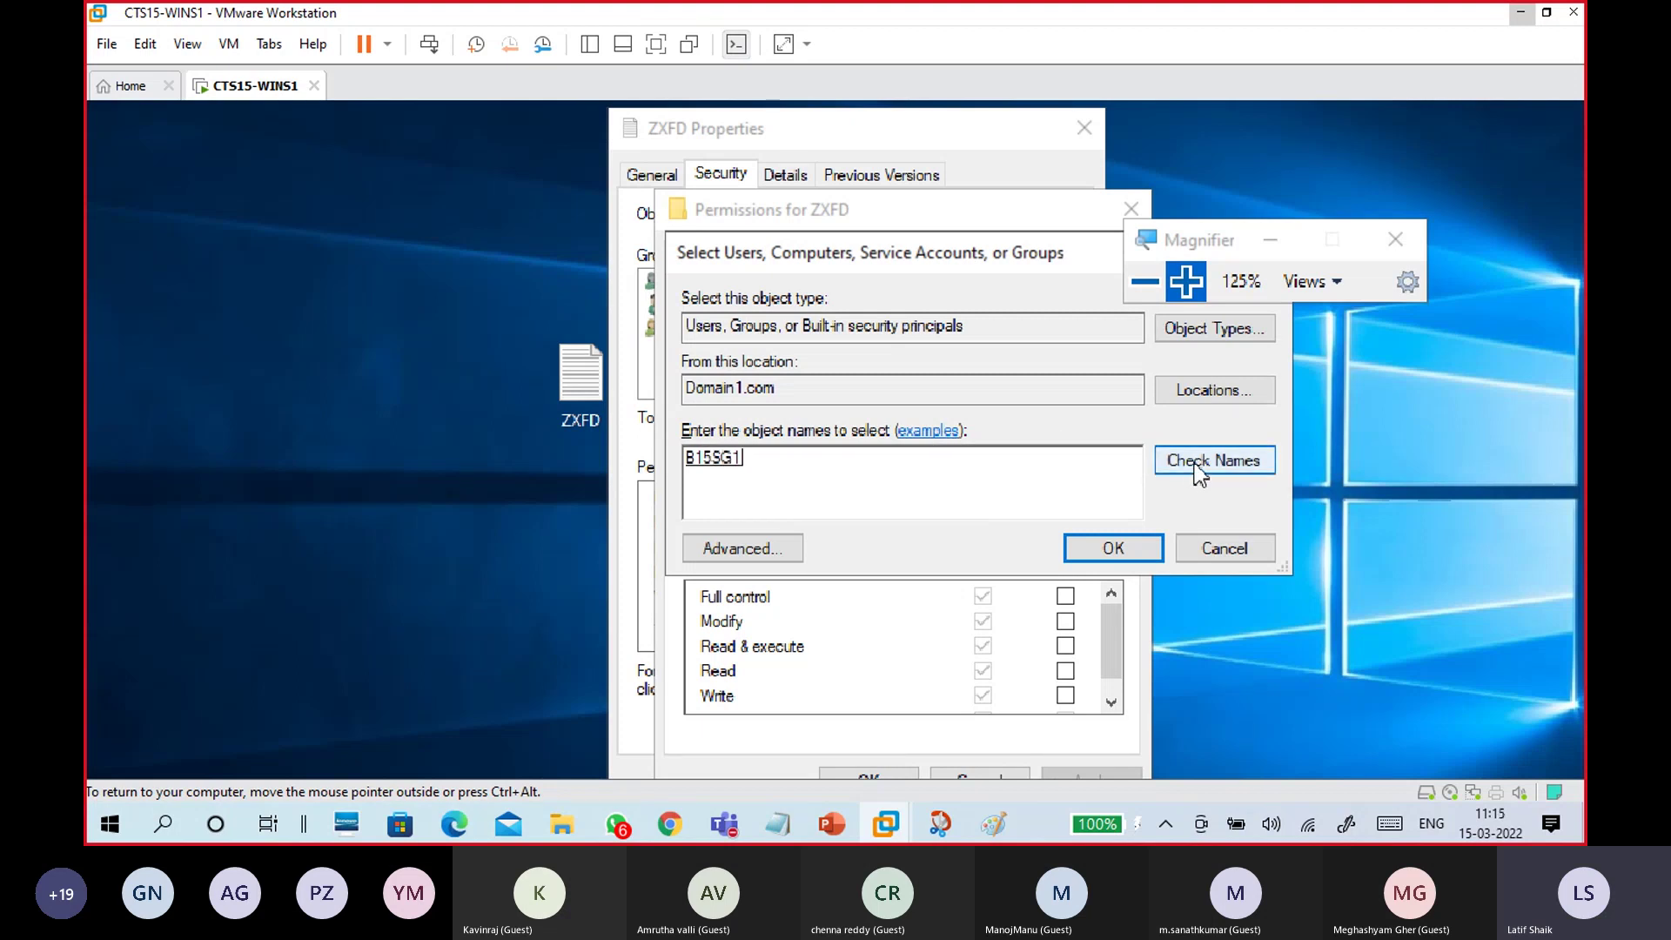
{"action": "double_click", "coordinate": [787, 467]}
{"action": "left_click", "coordinate": [788, 467]}
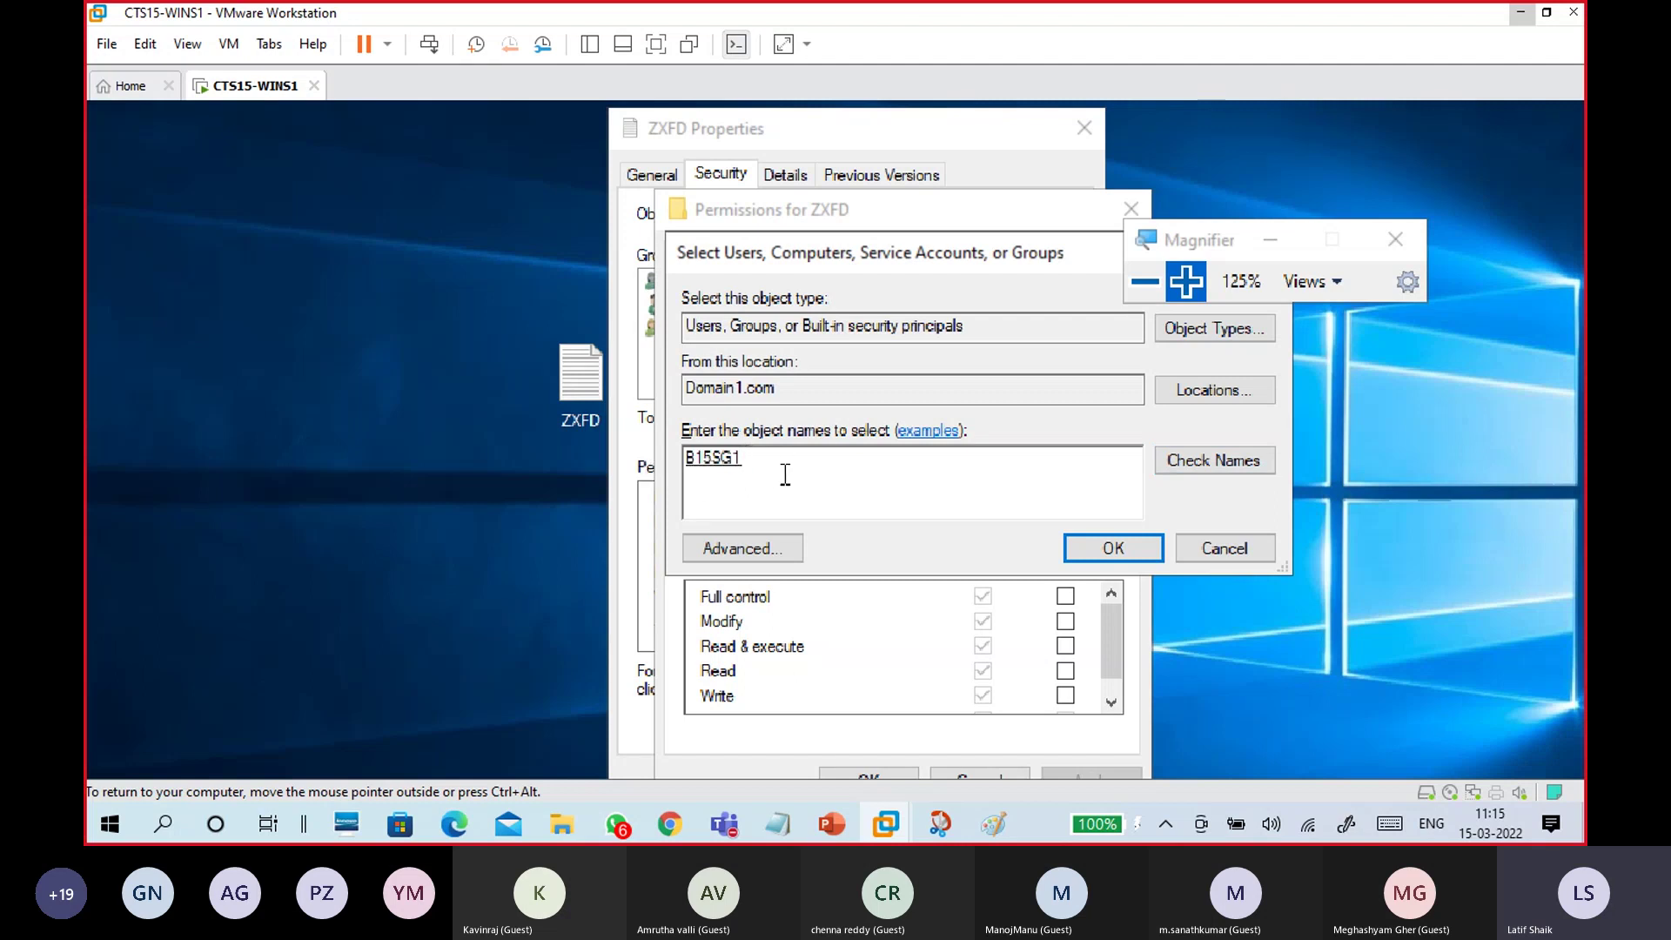
{"action": "double_click", "coordinate": [773, 465]}
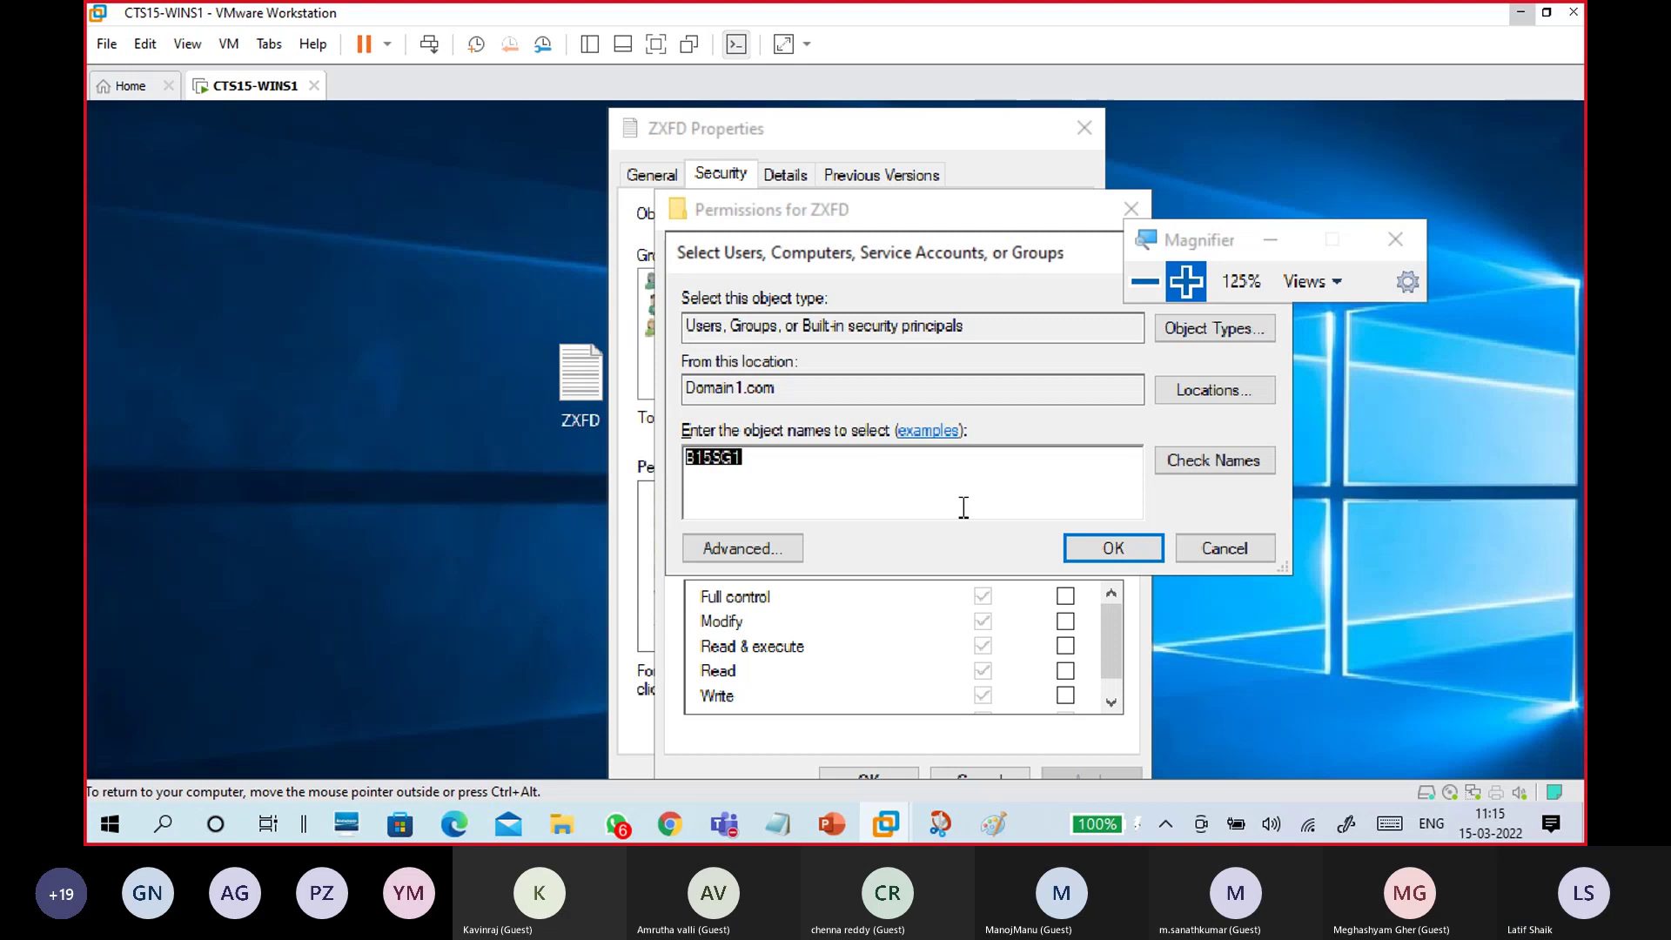
{"action": "left_click", "coordinate": [1206, 555]}
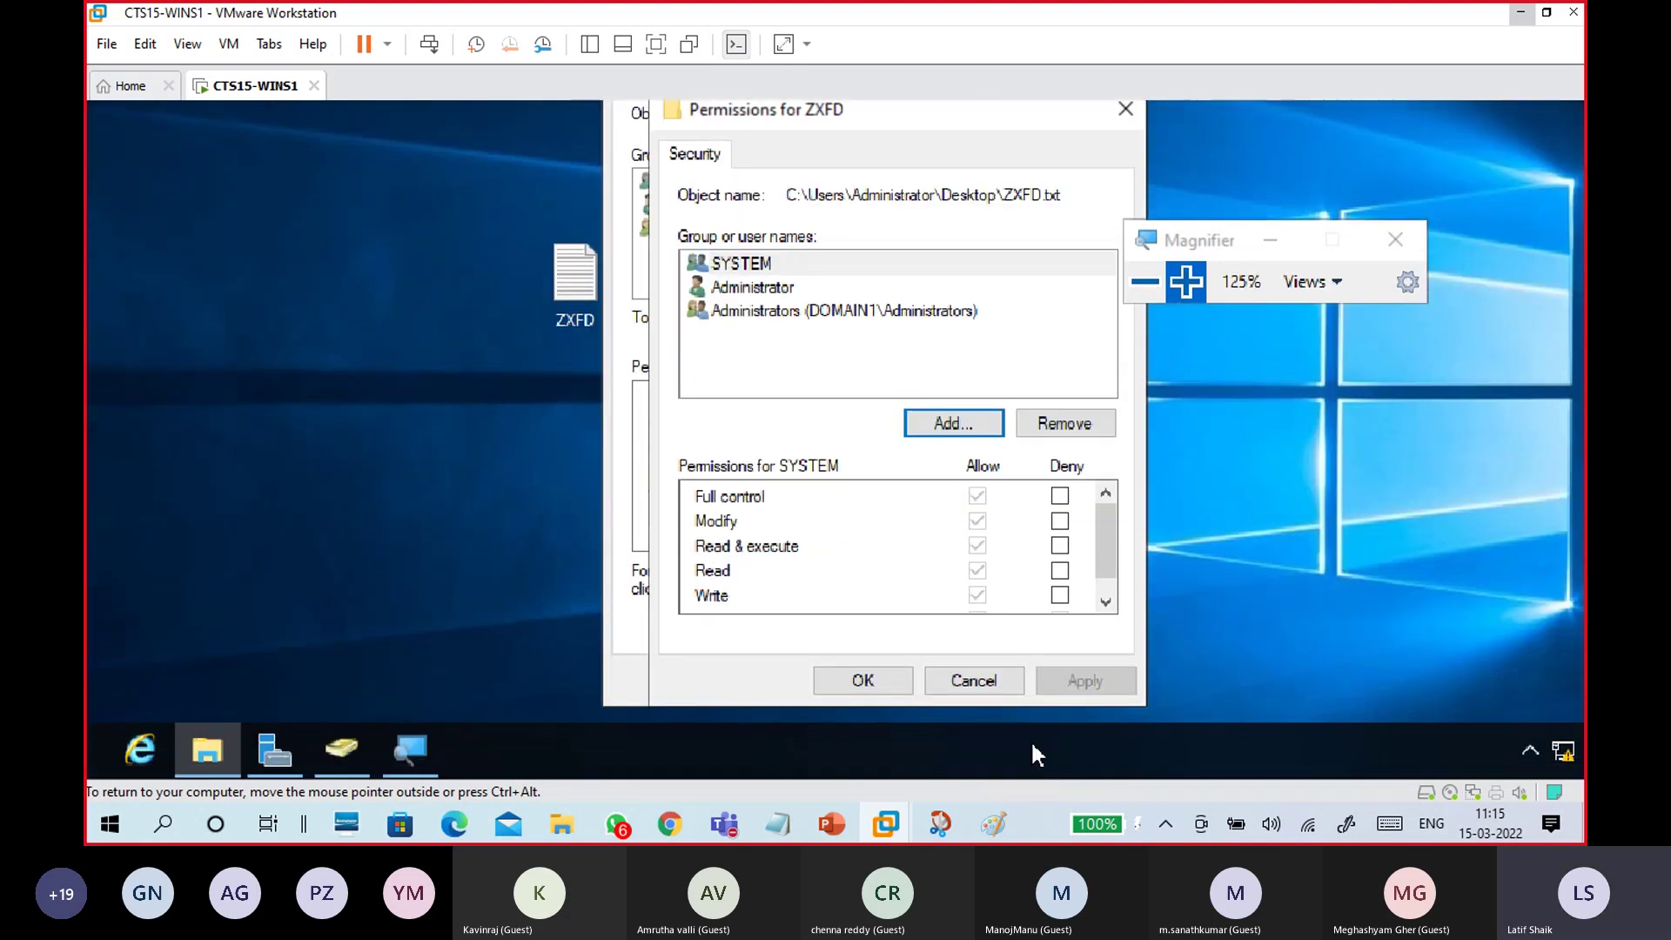
{"action": "left_click", "coordinate": [968, 680]}
{"action": "left_click", "coordinate": [930, 679]}
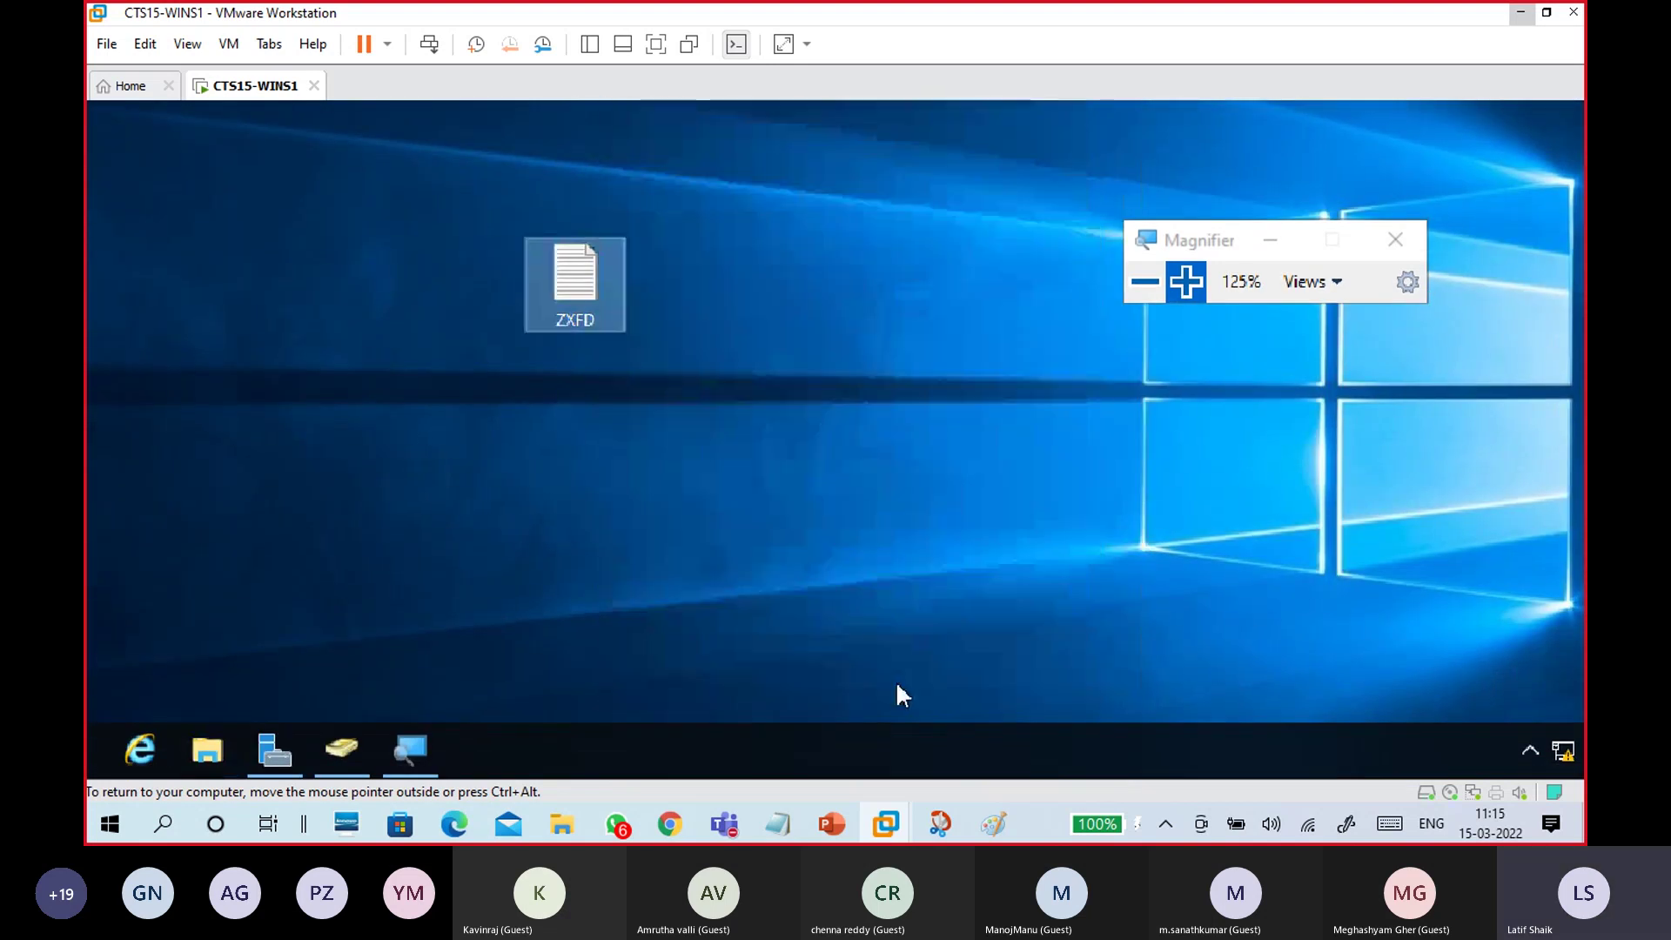
- Return to Active Directory Users and Computers and create a domain local distribution group named B15DG2 in the ITSupport unit
{"action": "left_click", "coordinate": [348, 746]}
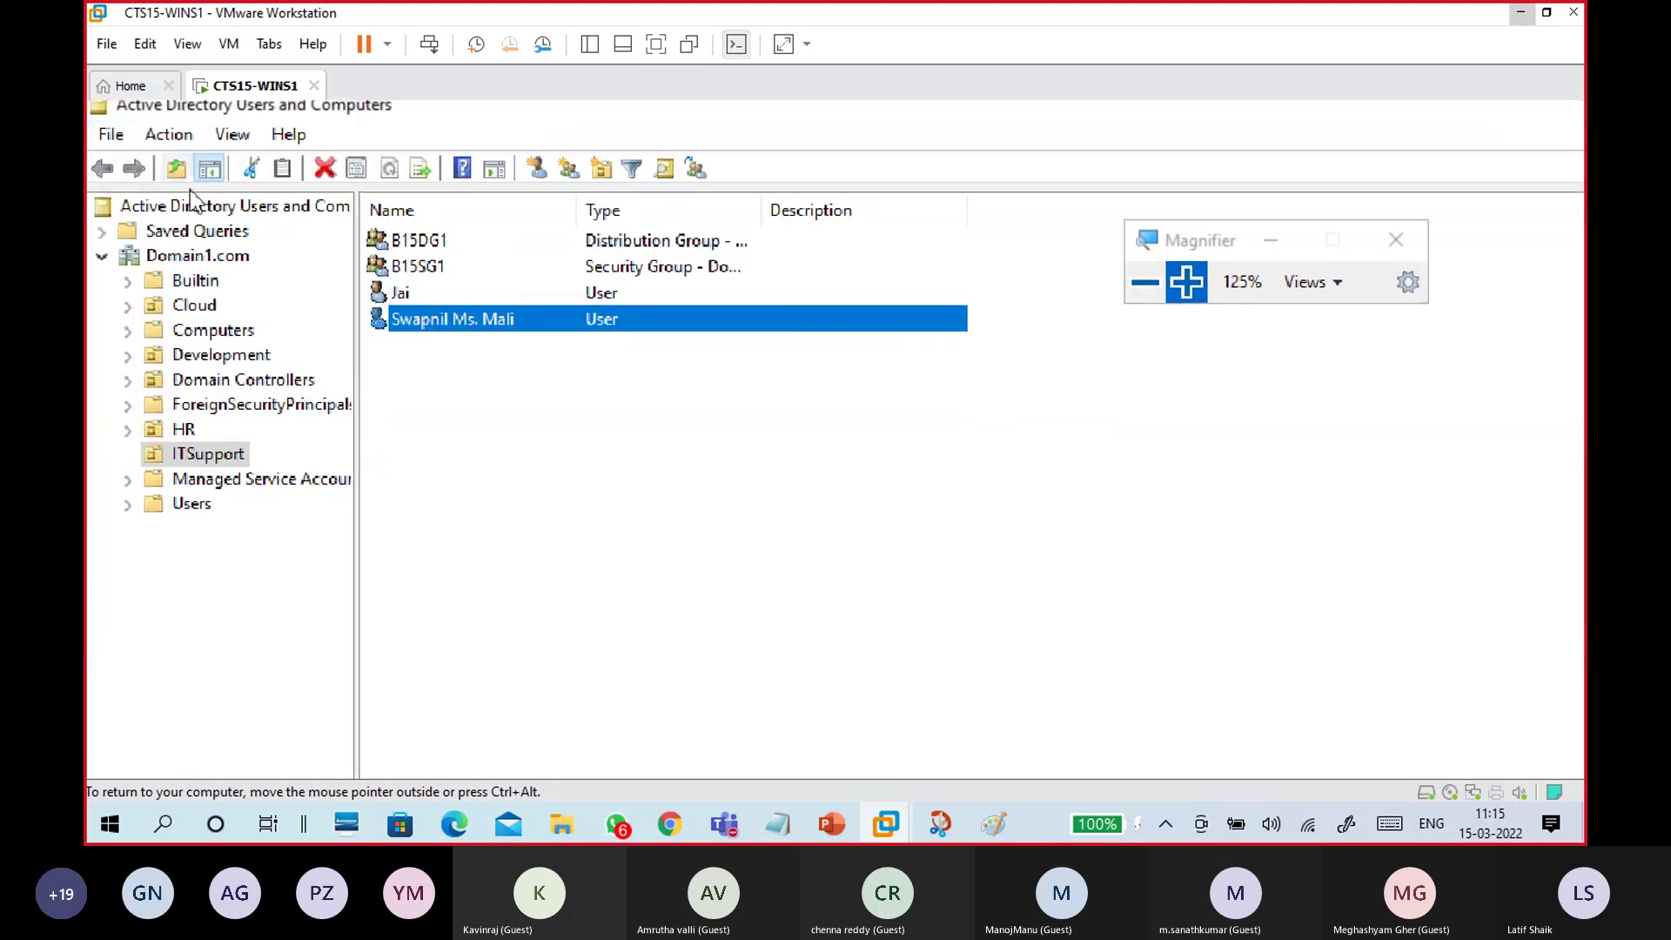
{"action": "left_click", "coordinate": [451, 247]}
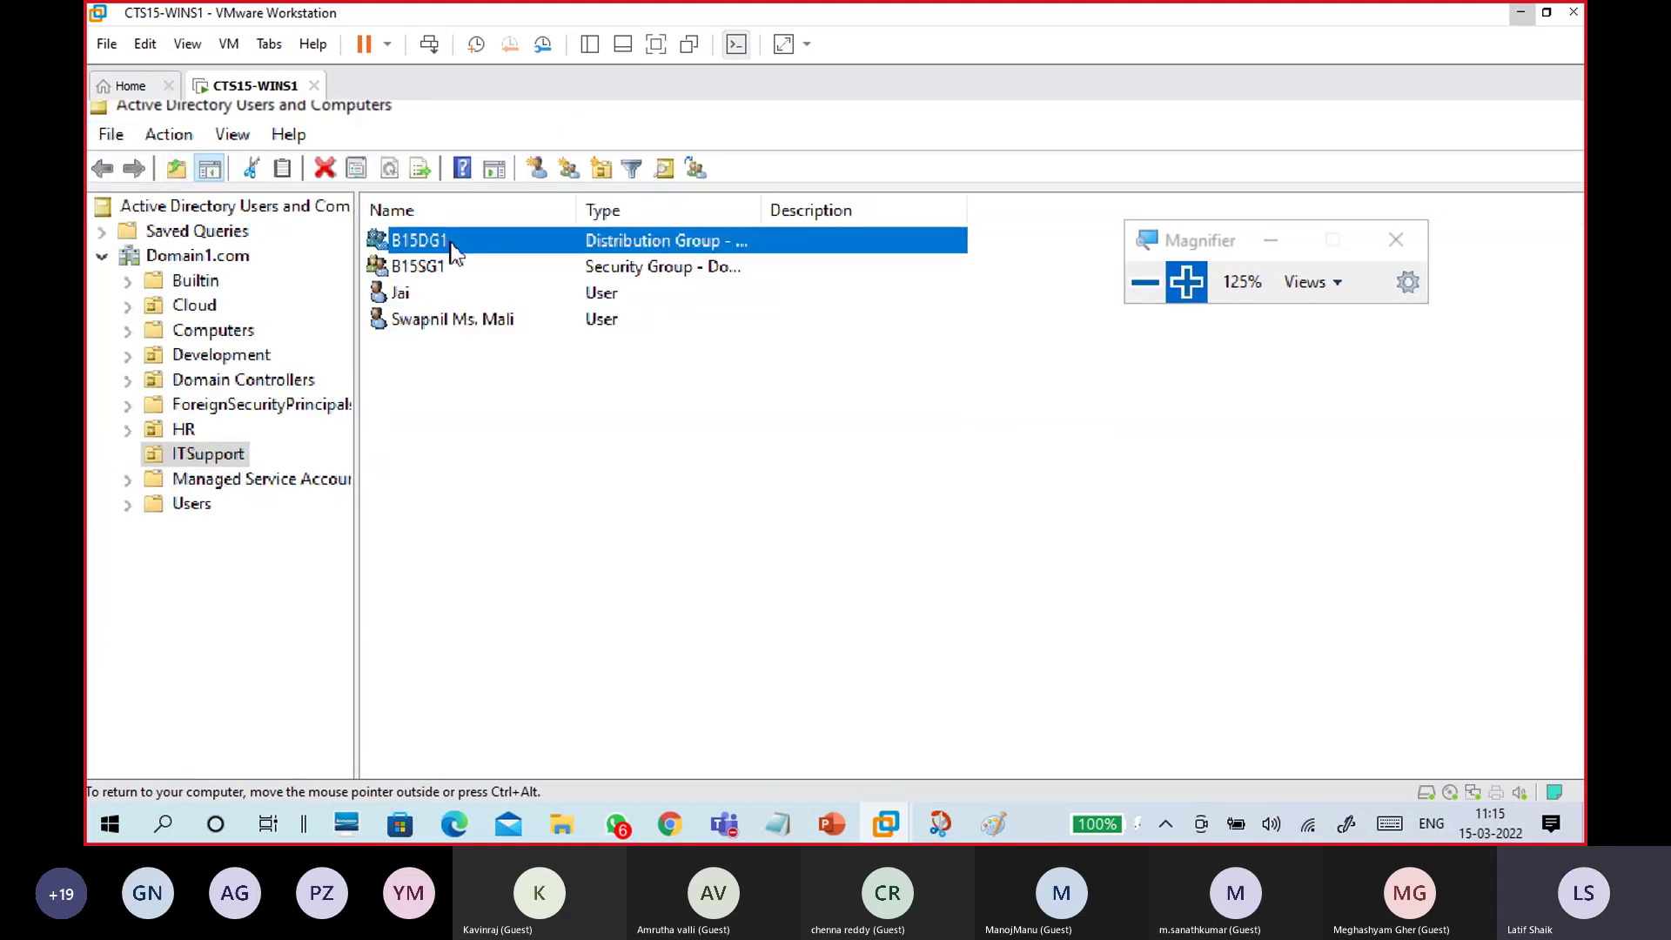
{"action": "right_click", "coordinate": [473, 405]}
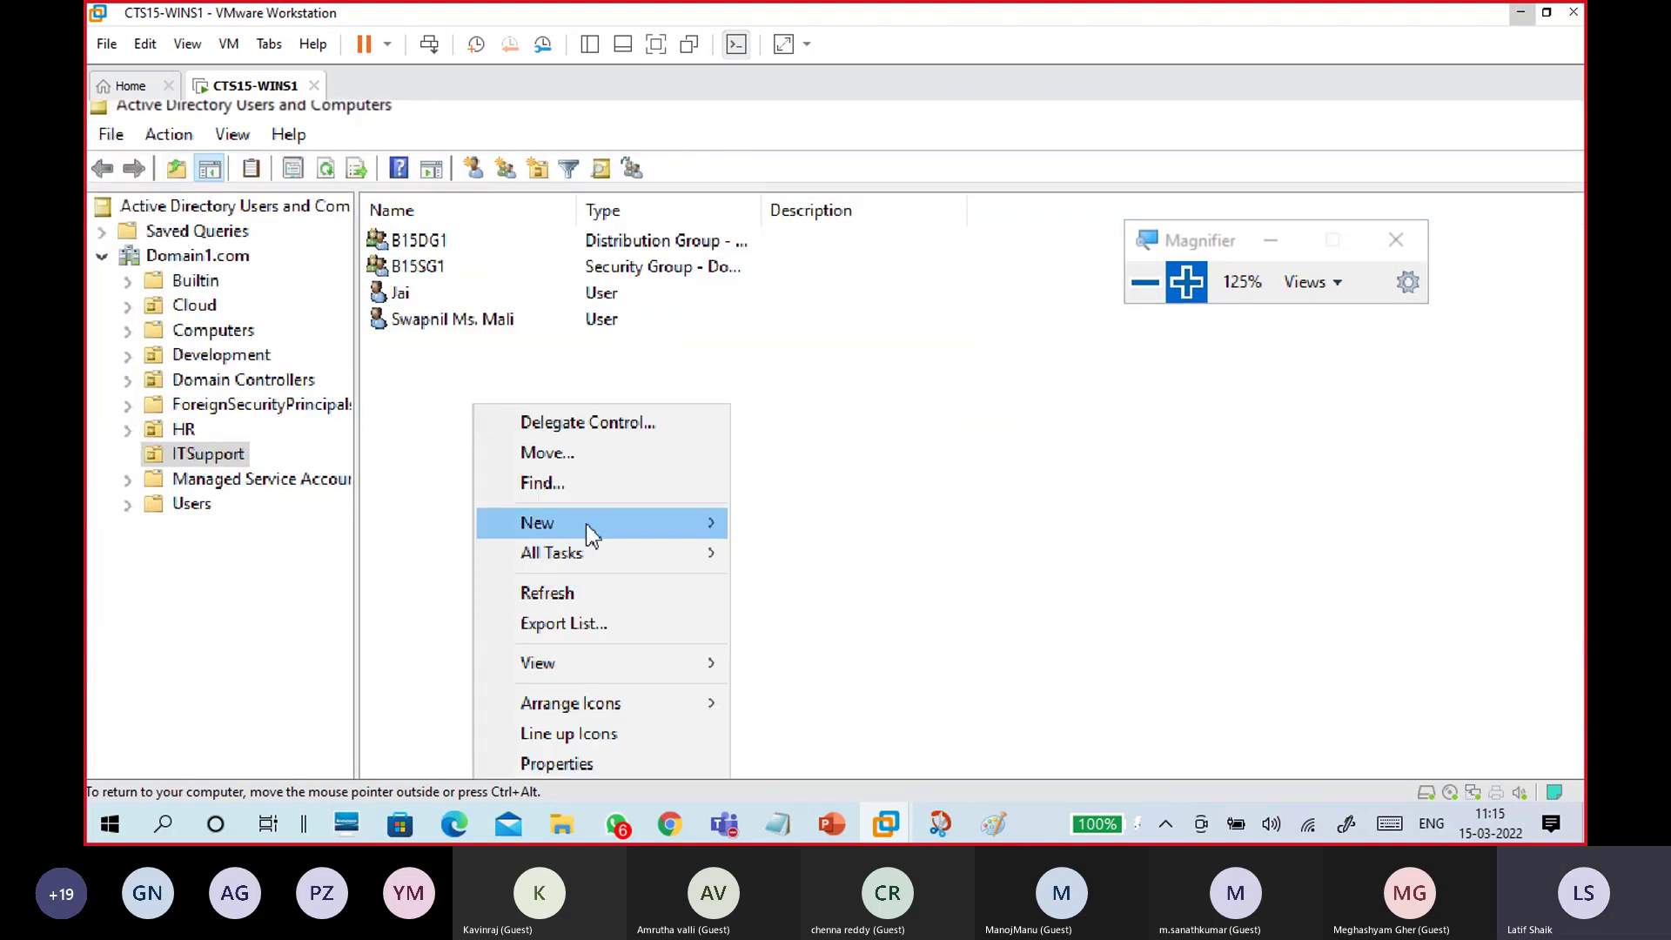
{"action": "mouse_move", "coordinate": [592, 526]}
{"action": "left_click", "coordinate": [793, 590]}
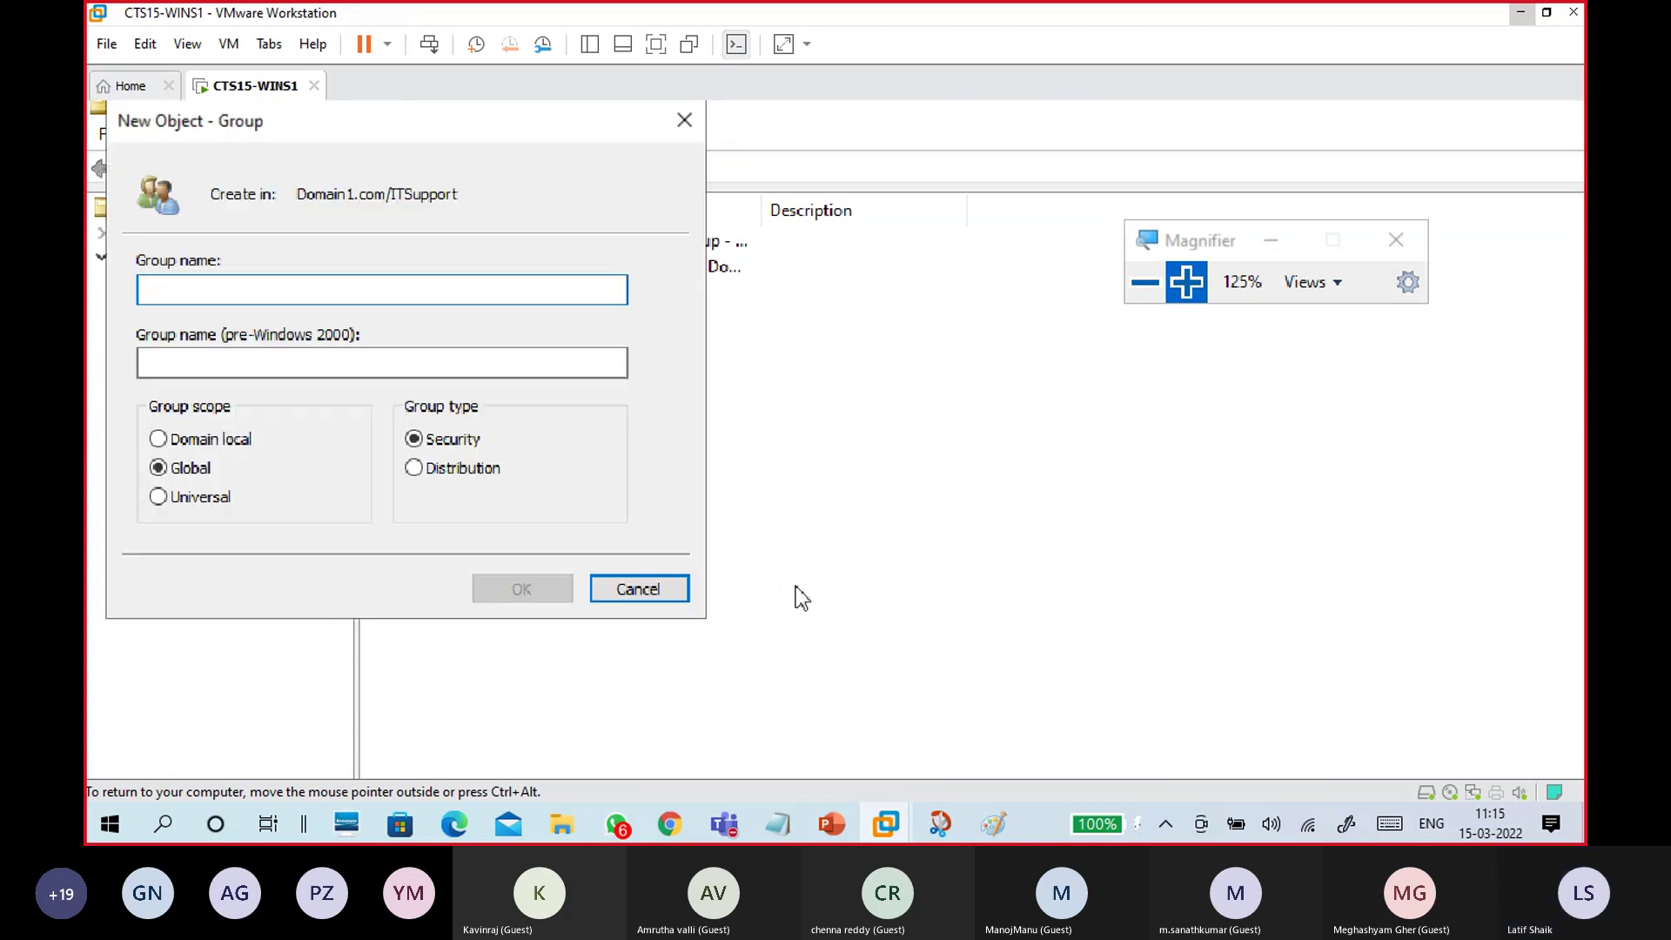
{"action": "type", "text": "B"}
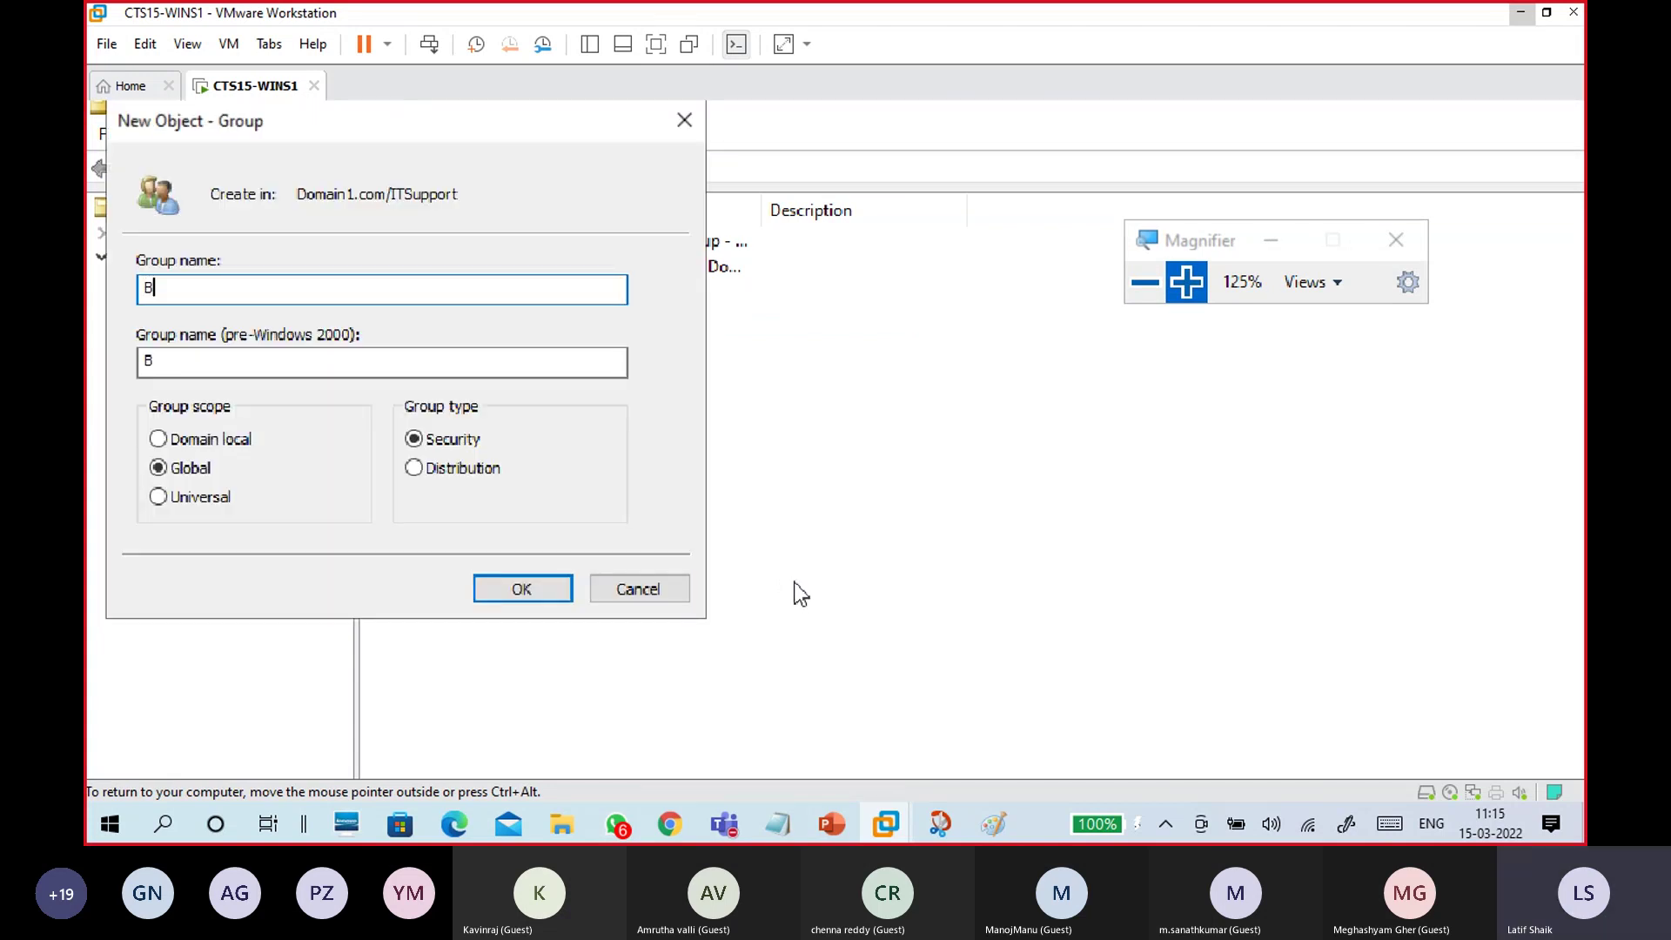
{"action": "type", "text": "15DG2"}
{"action": "left_click", "coordinate": [244, 440]}
{"action": "left_click", "coordinate": [415, 468]}
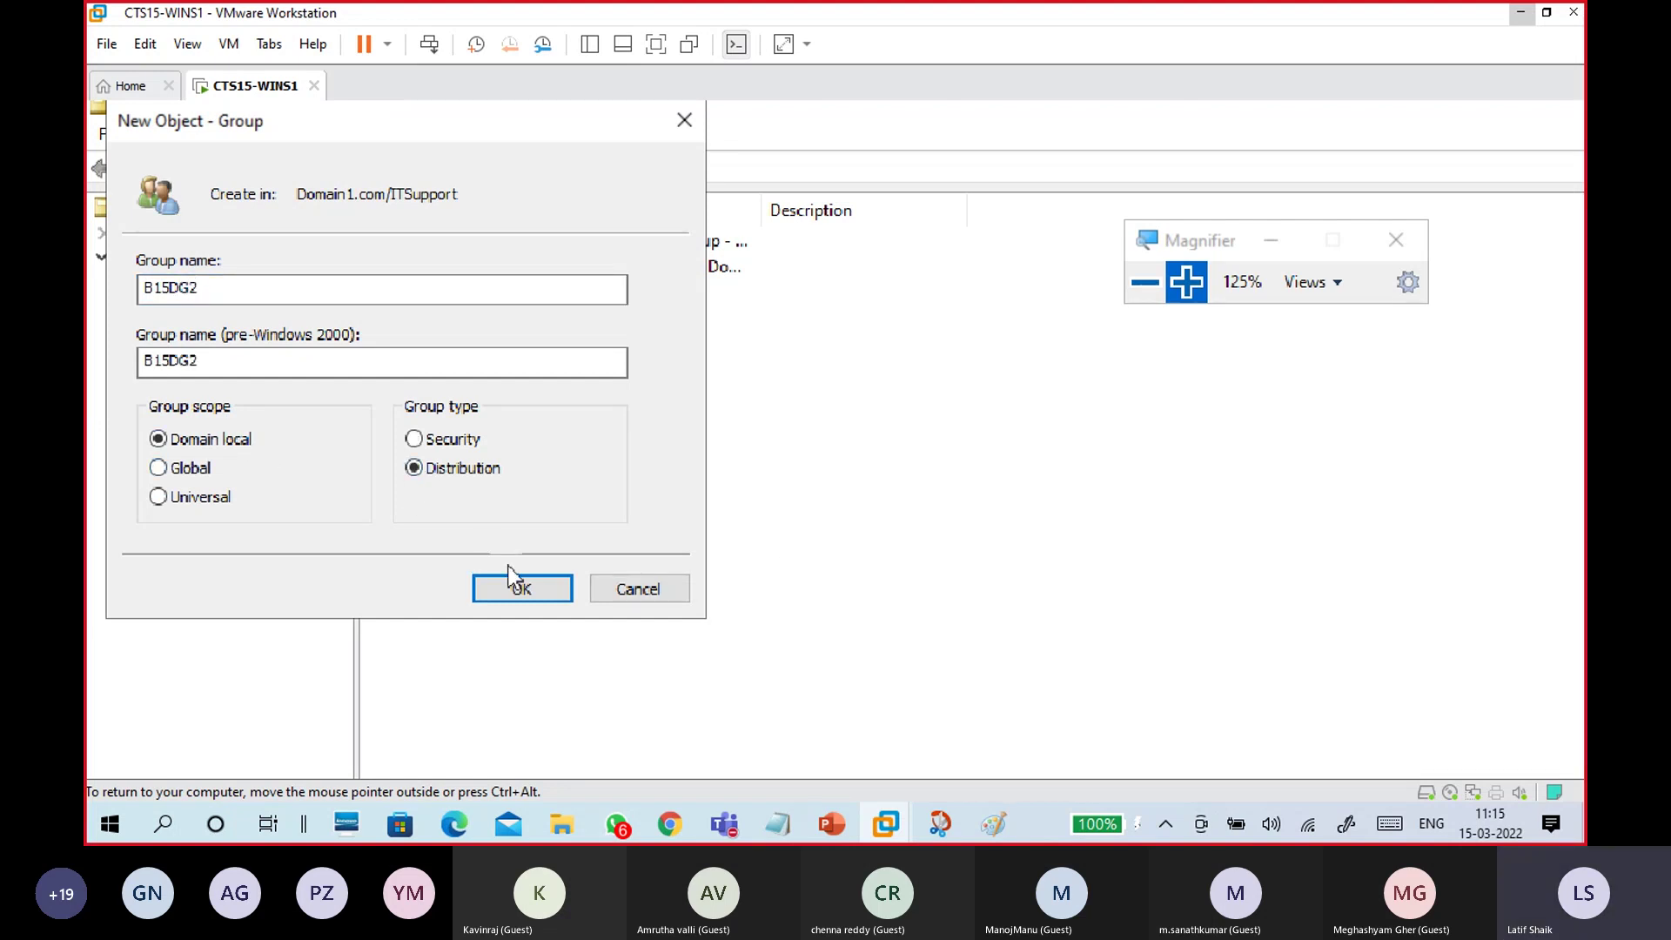
{"action": "left_click", "coordinate": [522, 589]}
- Create a domain local security group named B15SG2 in the ITSupport unit
{"action": "right_click", "coordinate": [570, 498]}
{"action": "mouse_move", "coordinate": [780, 581]}
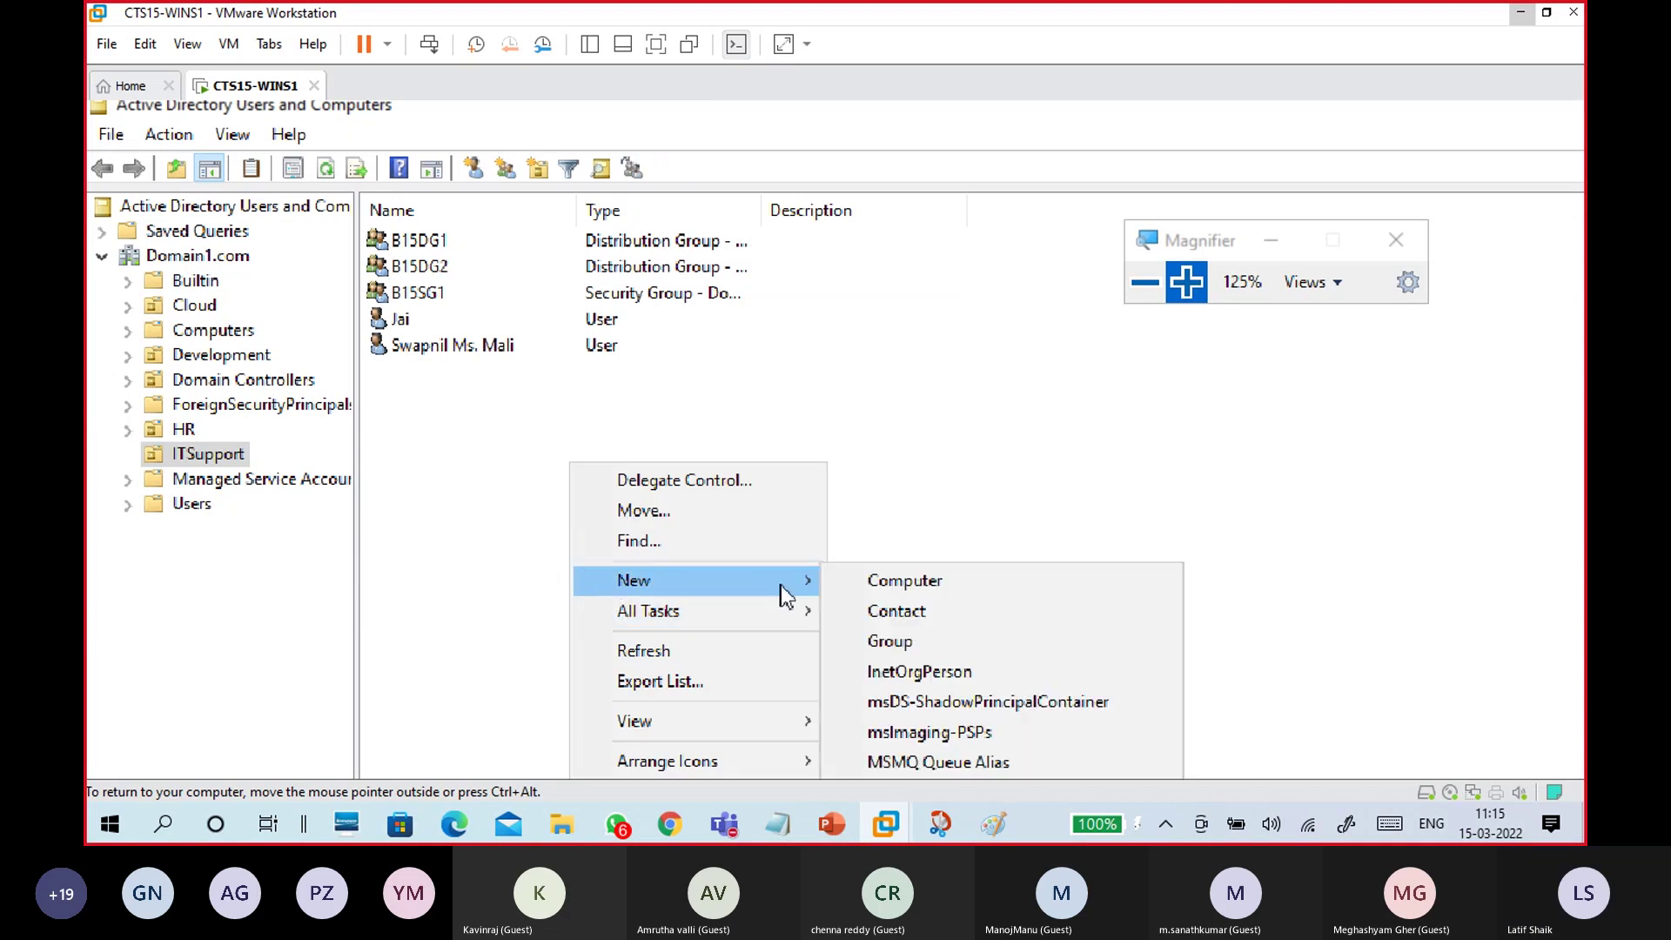
{"action": "left_click", "coordinate": [927, 649]}
{"action": "type", "text": "B15"}
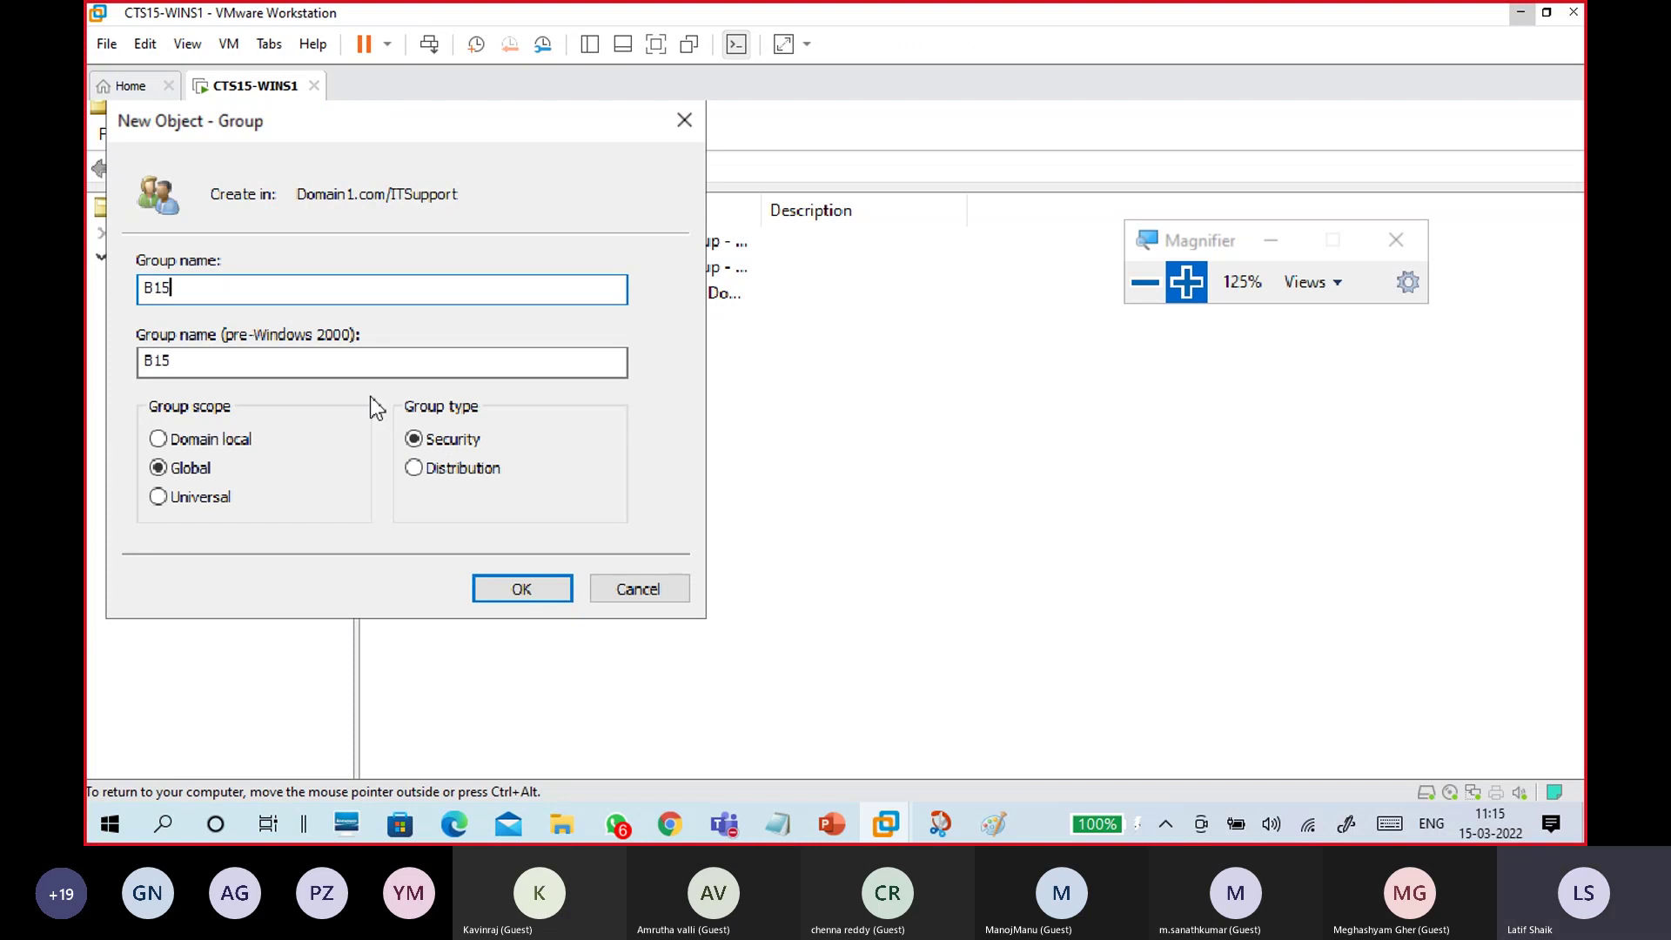
{"action": "type", "text": "SG2"}
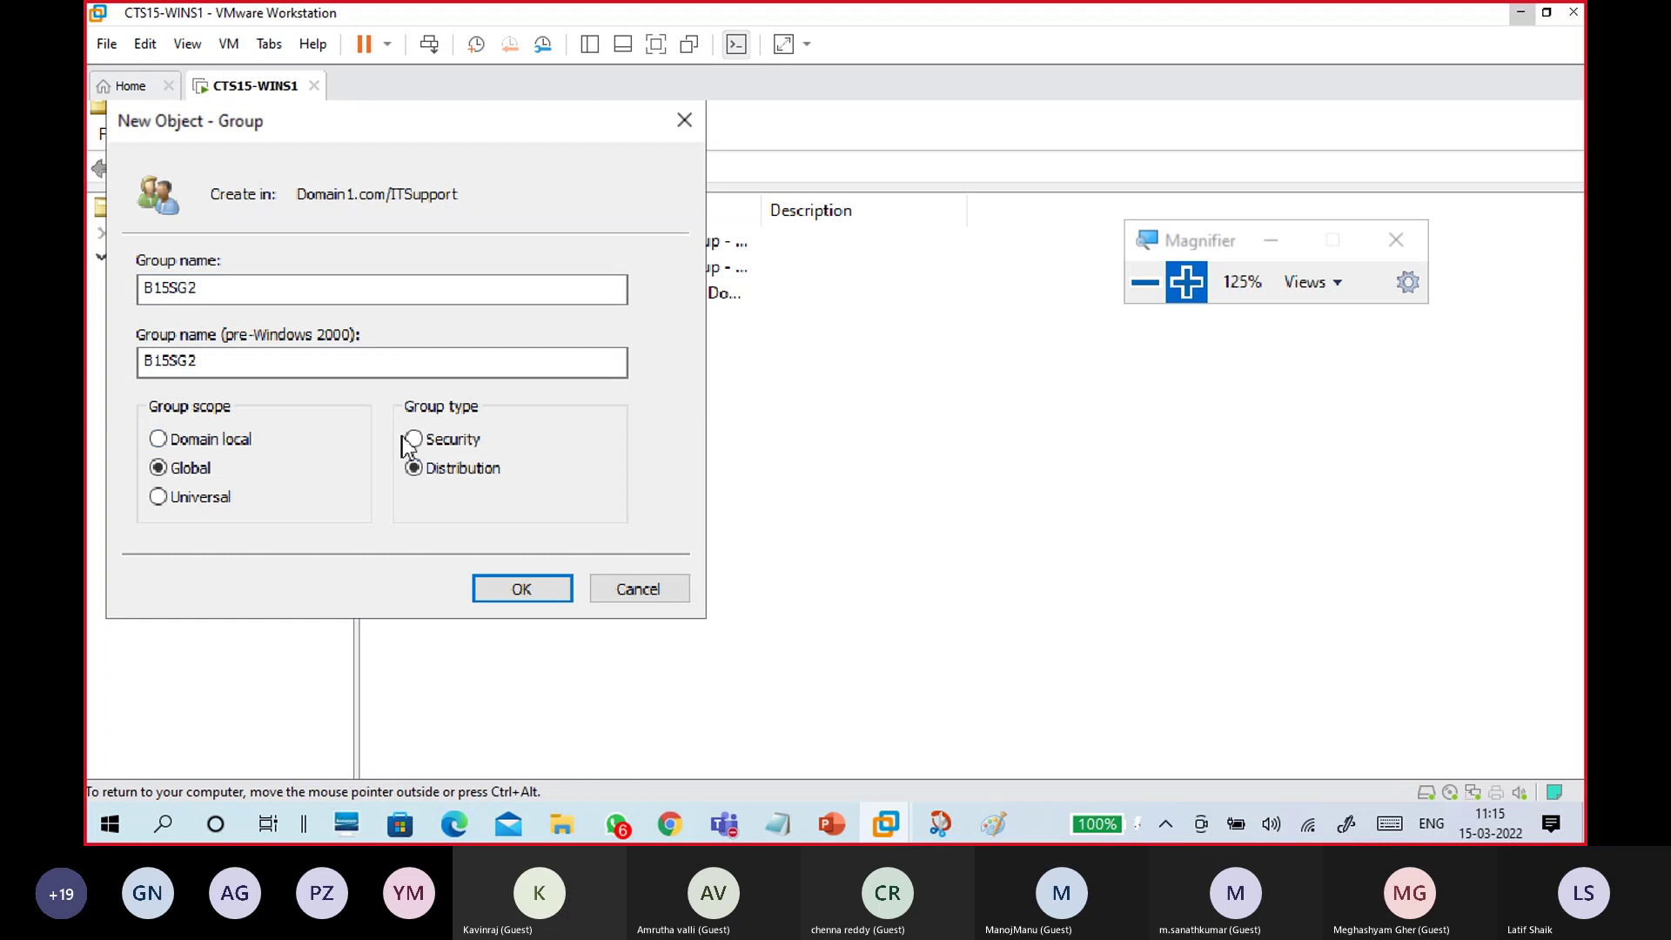
{"action": "left_click", "coordinate": [158, 438]}
{"action": "left_click", "coordinate": [523, 590]}
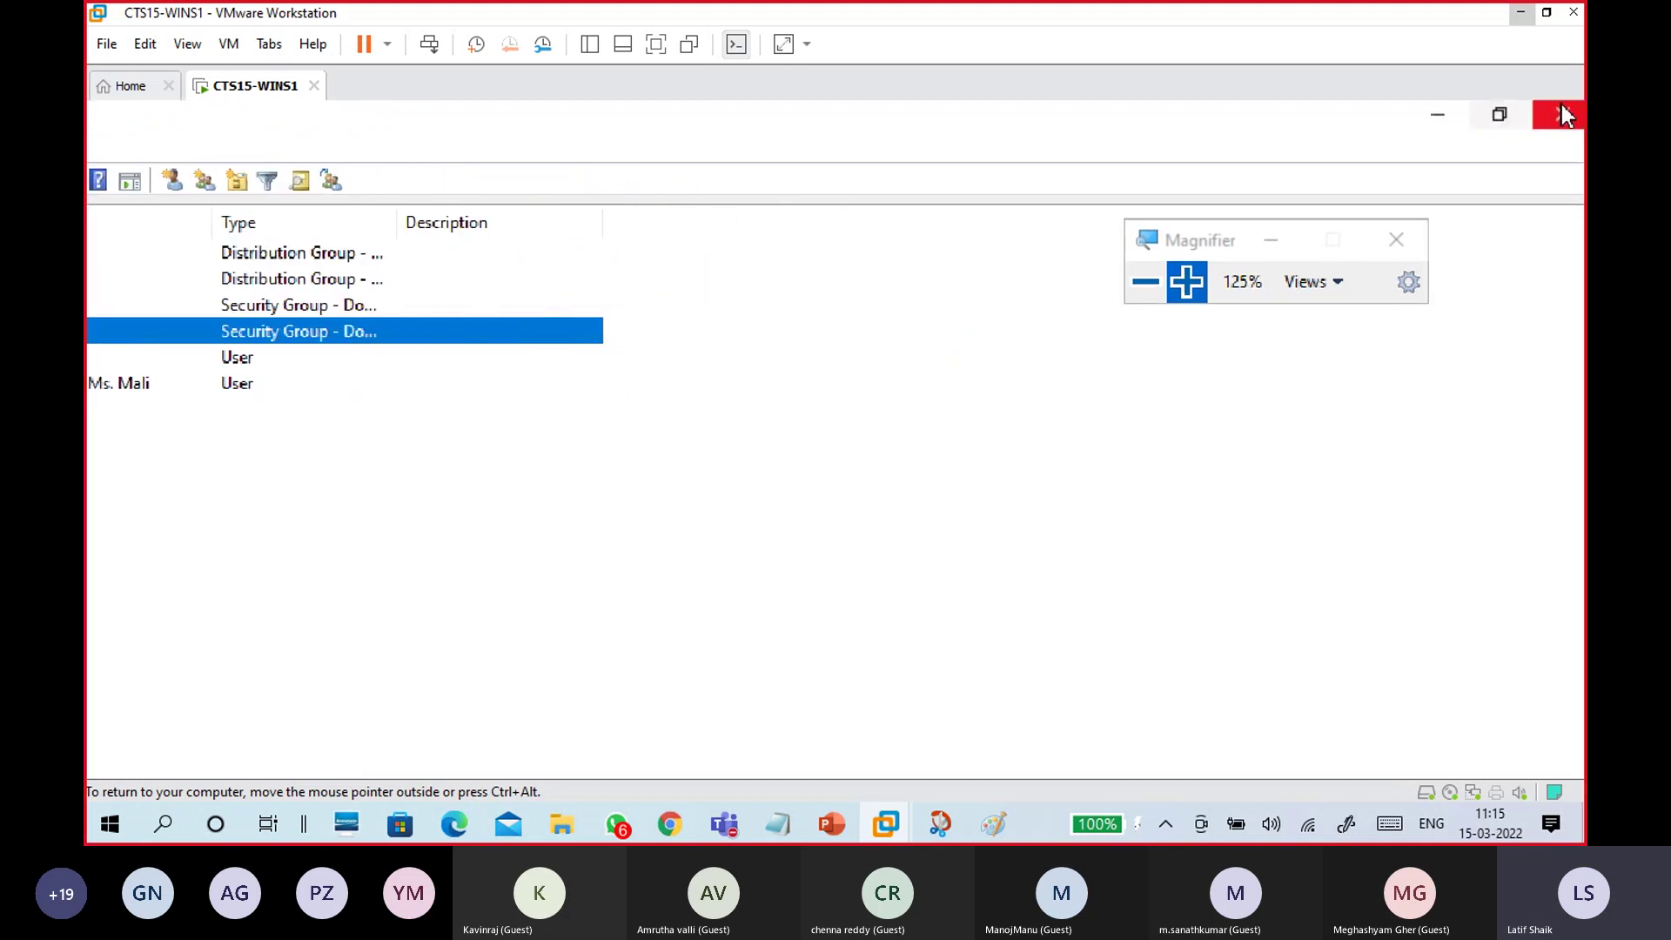
- Minimize Active Directory Users and Computers and look up B15 as a group to add to the ZXFD file's security permissions
{"action": "left_click", "coordinate": [1435, 120]}
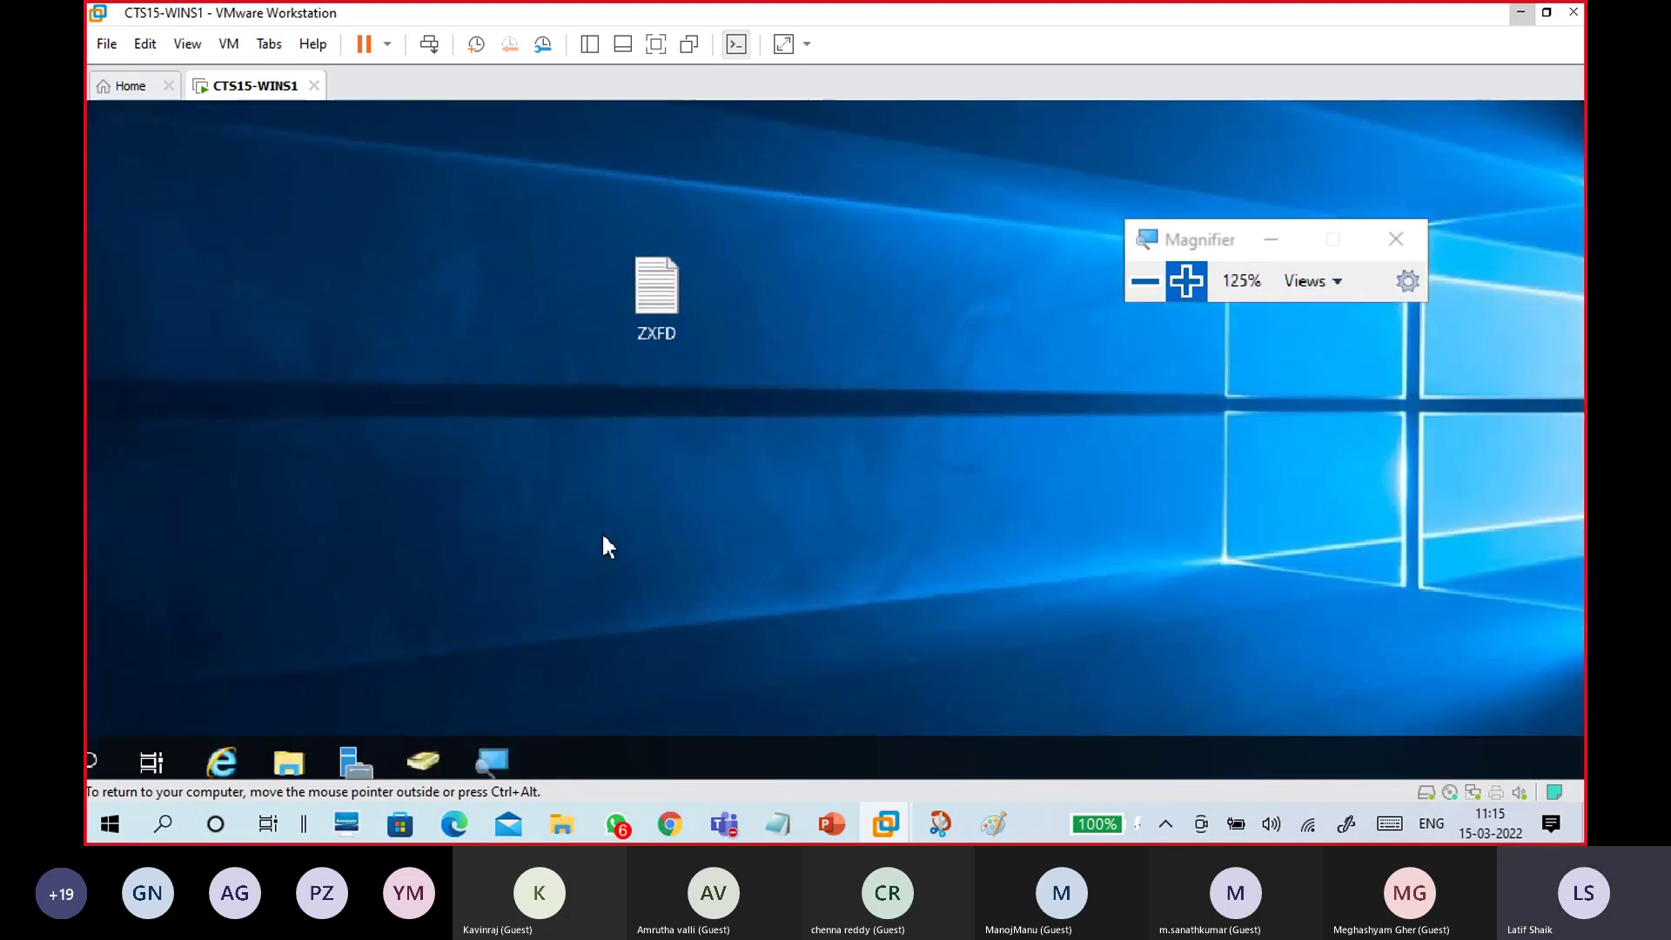
{"action": "right_click", "coordinate": [656, 305]}
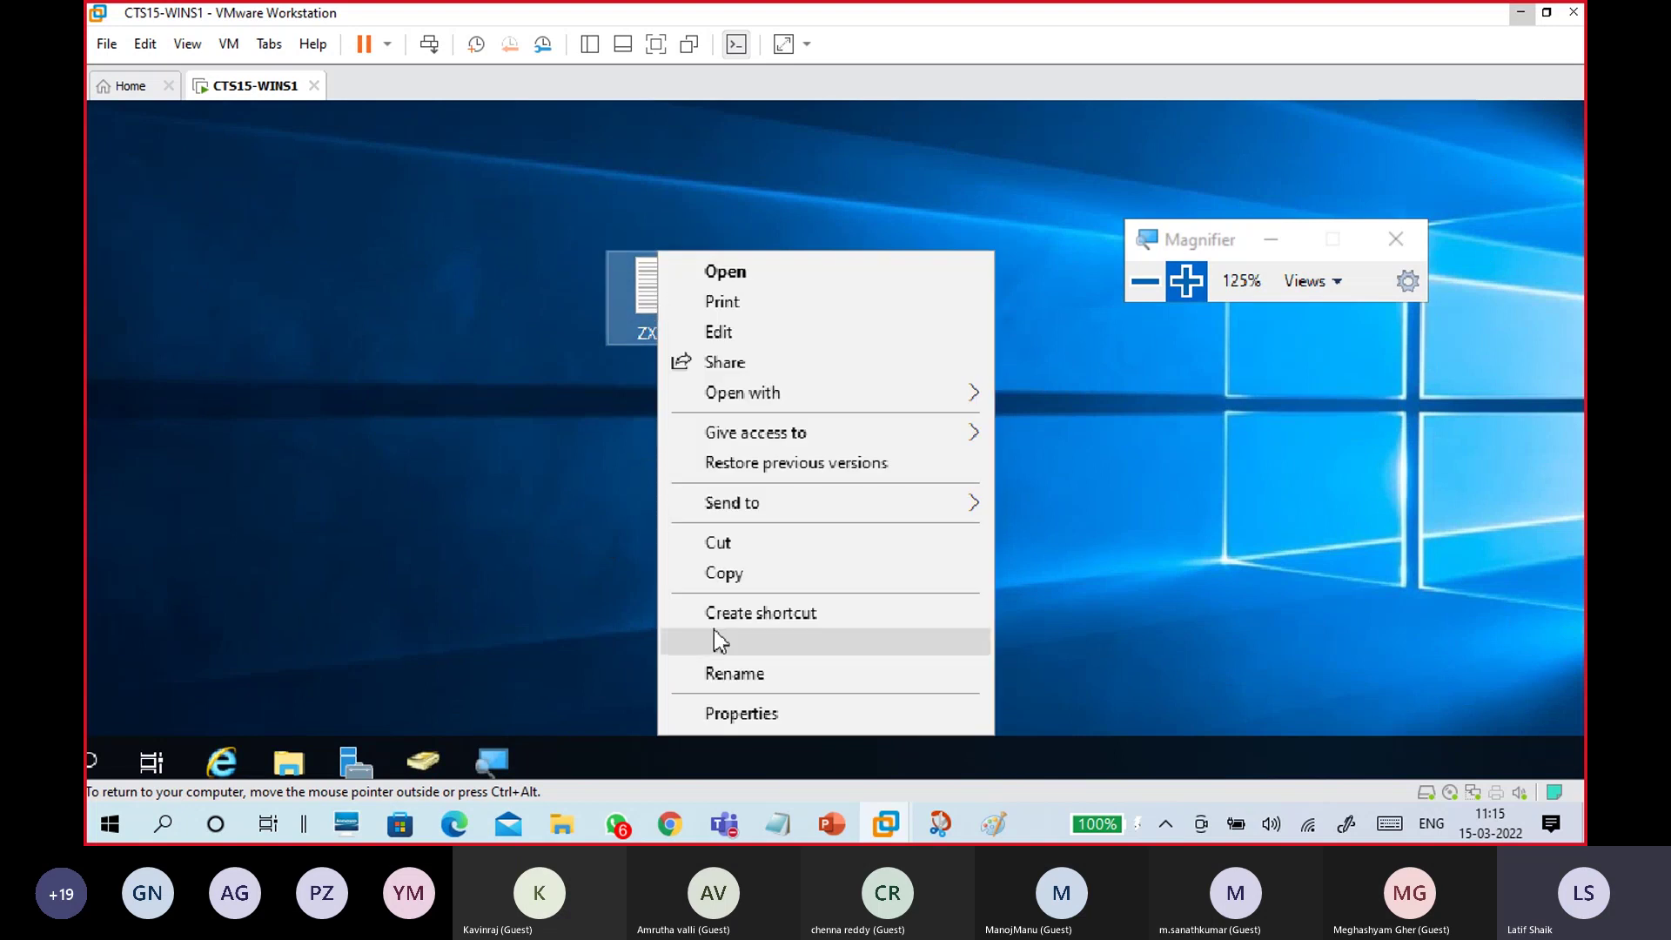
{"action": "left_click", "coordinate": [724, 722]}
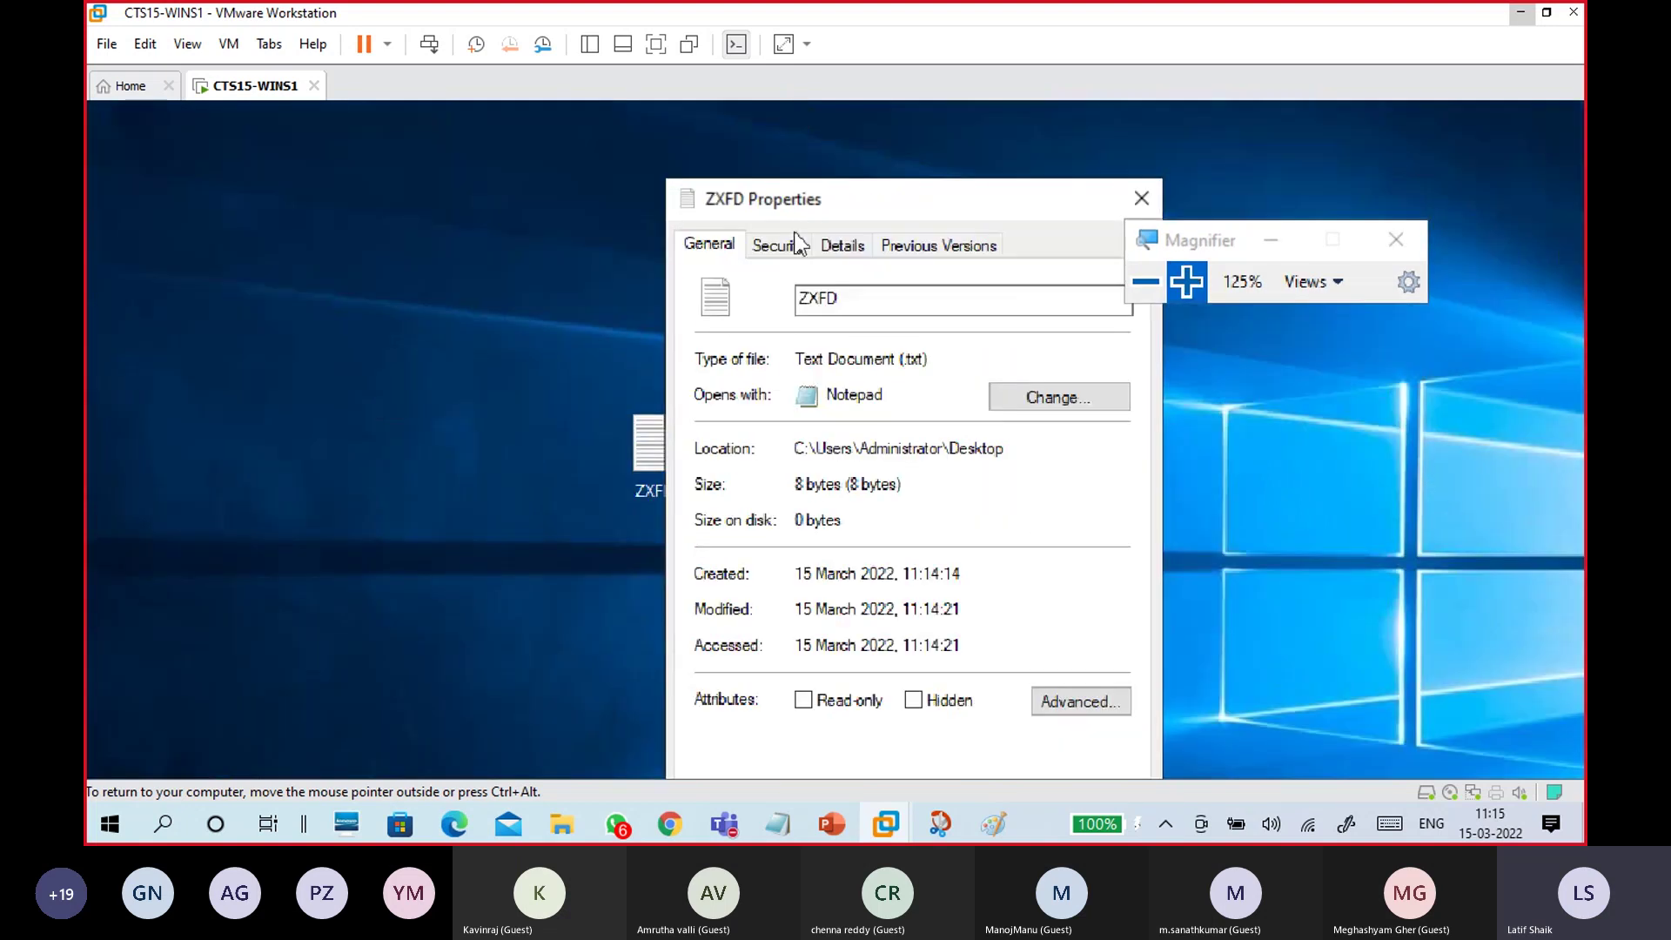
{"action": "left_click", "coordinate": [777, 246]}
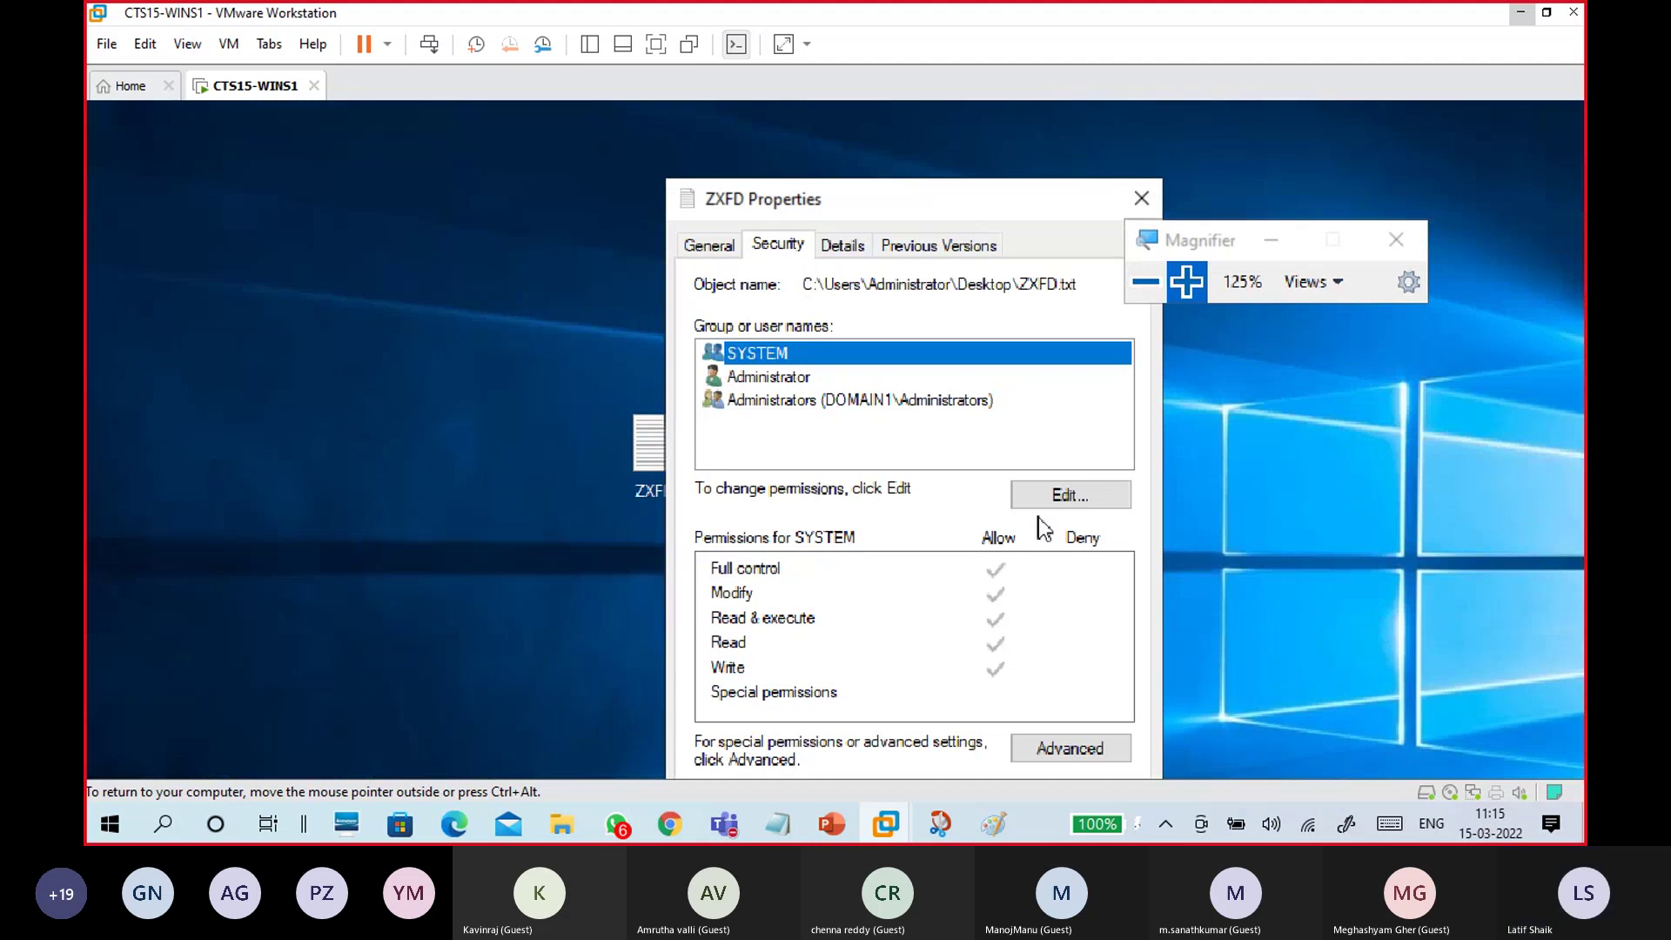
{"action": "left_click", "coordinate": [1066, 493]}
{"action": "left_click", "coordinate": [1018, 592]}
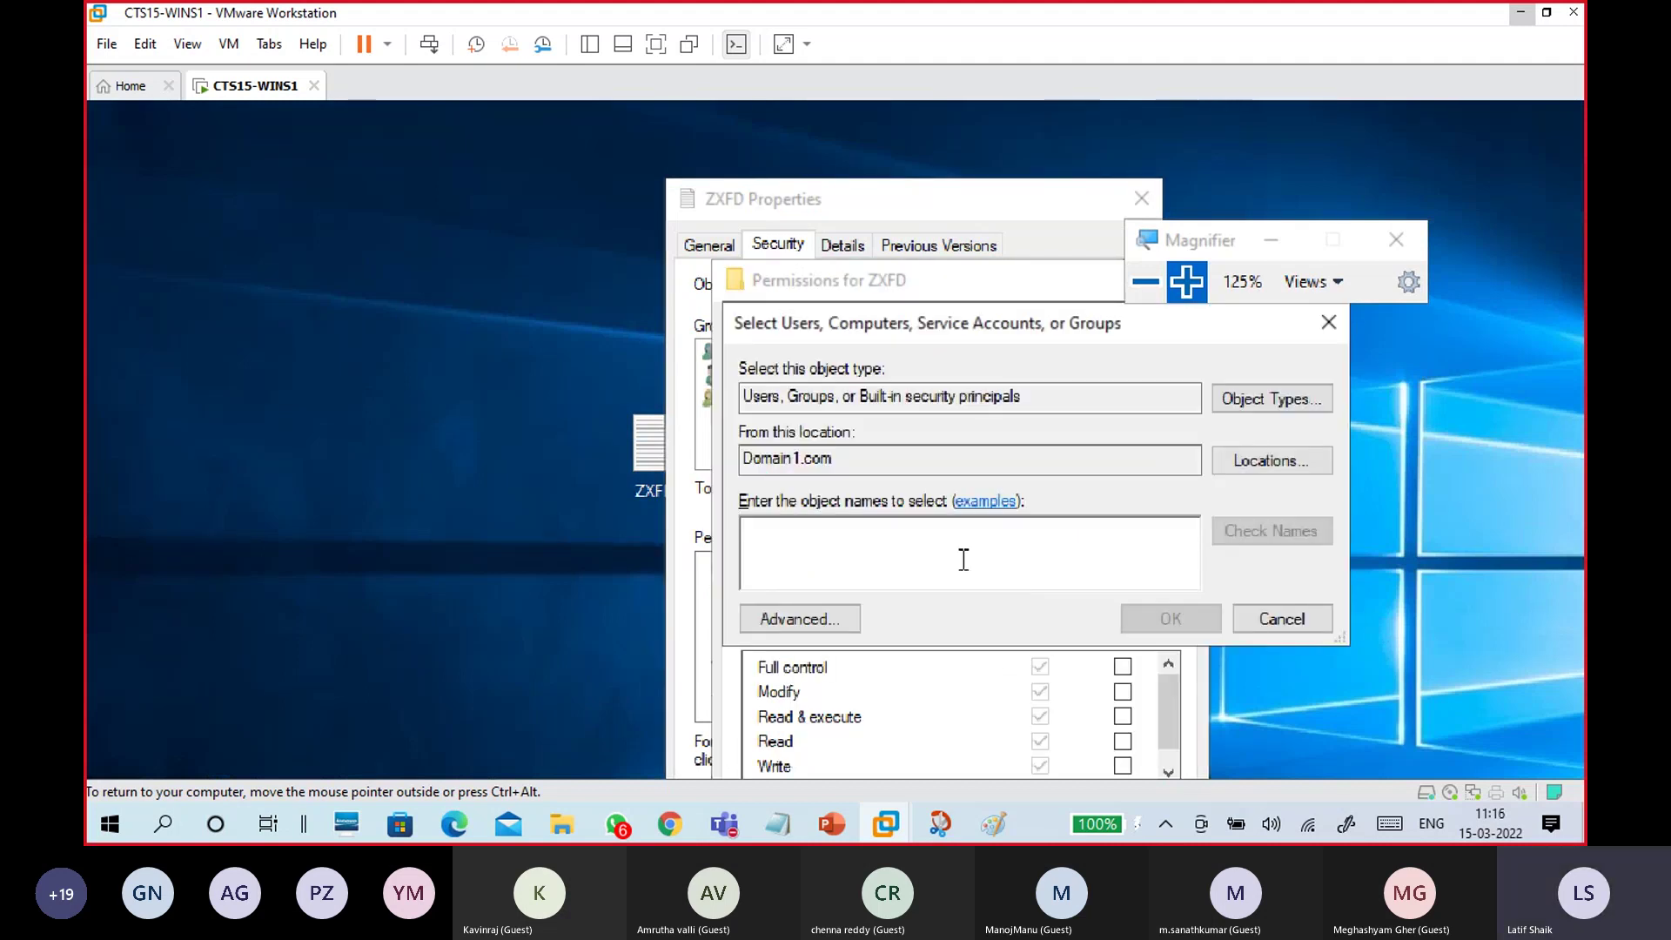
{"action": "type", "text": "B15"}
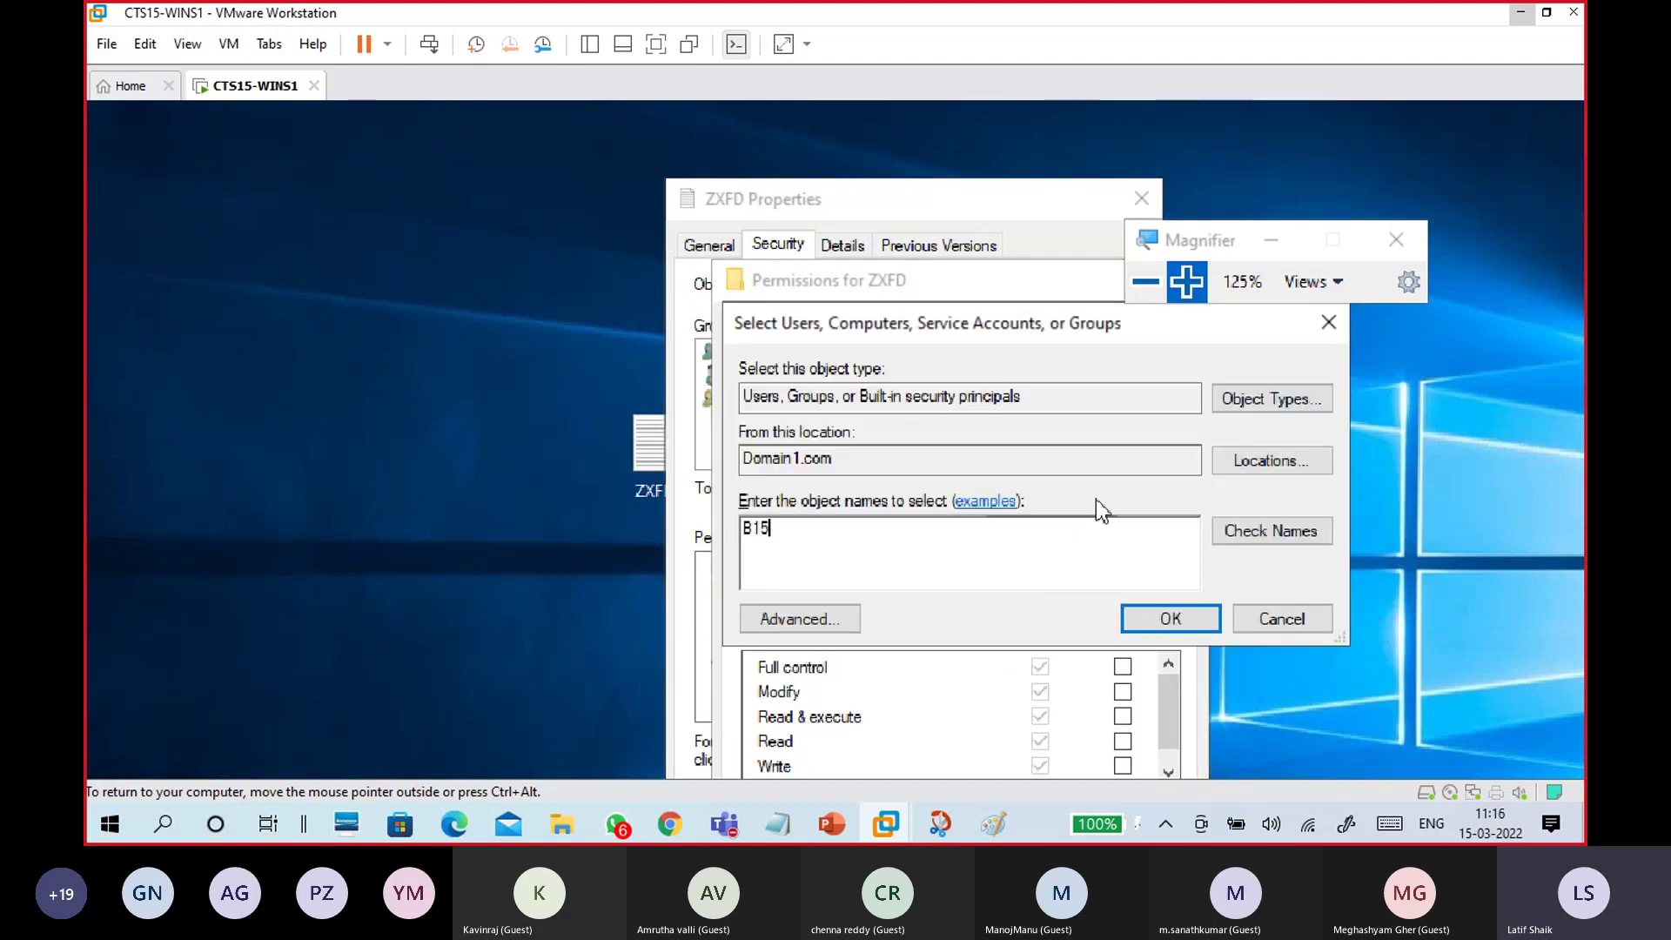
{"action": "left_click", "coordinate": [1269, 529]}
{"action": "left_click_drag", "start_coordinate": [1024, 380], "coordinate": [1065, 192]}
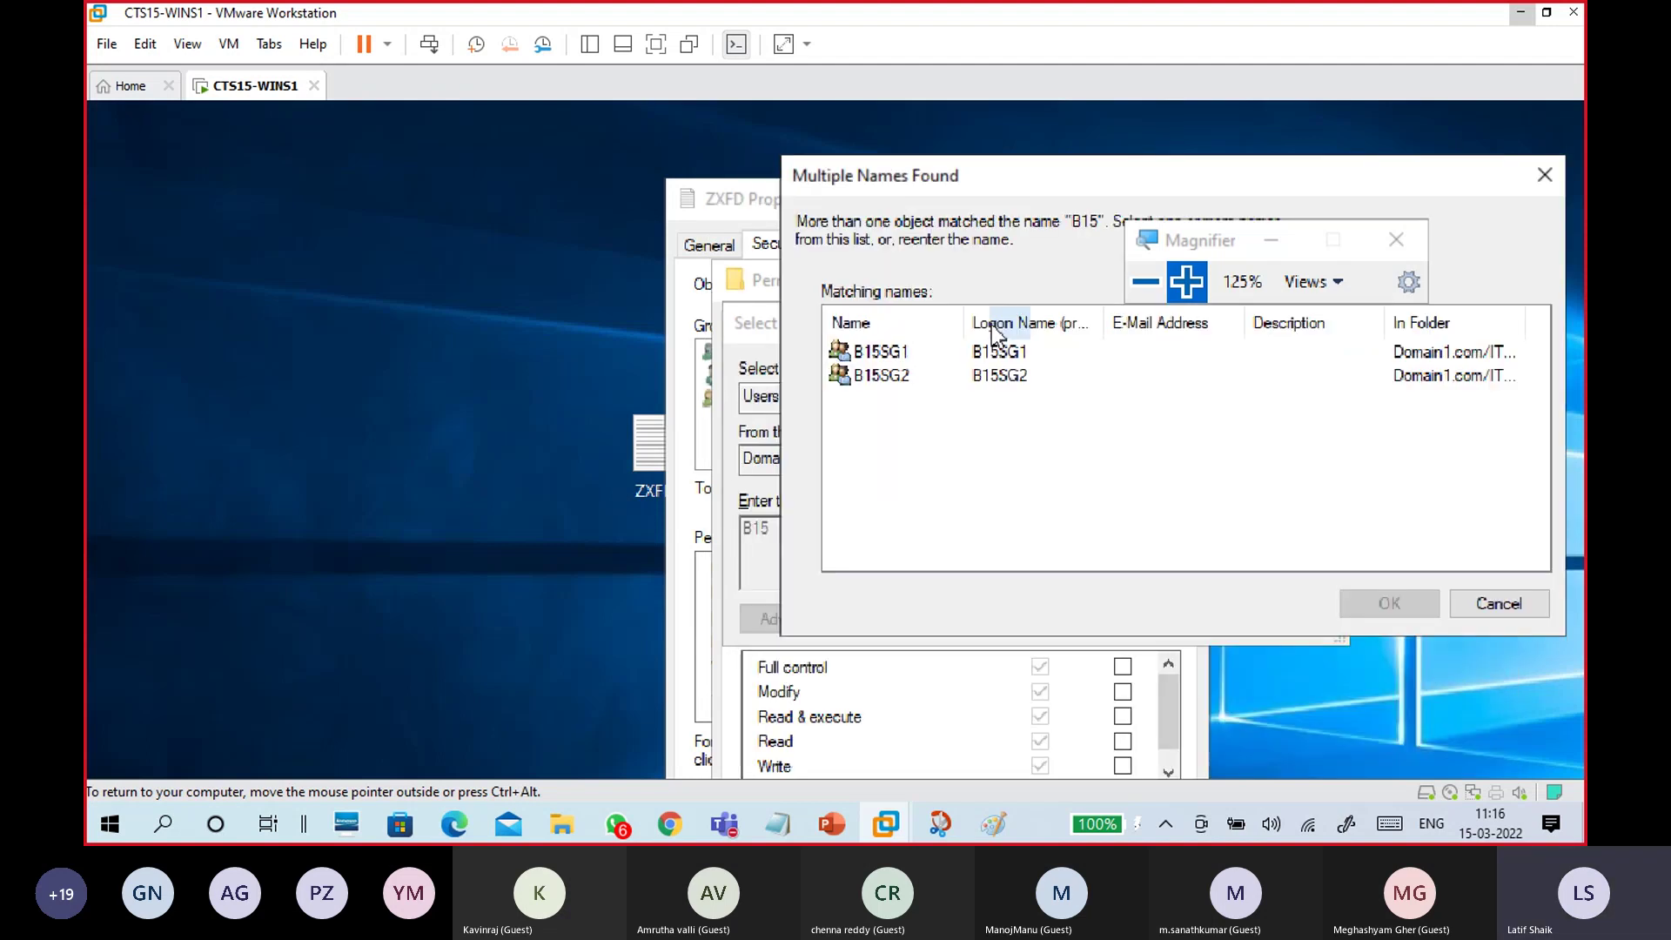
- Highlight B15SG2 among the matching names, then cancel the group selection and close the ZXFD permissions and properties without changes
{"action": "left_click", "coordinate": [896, 376]}
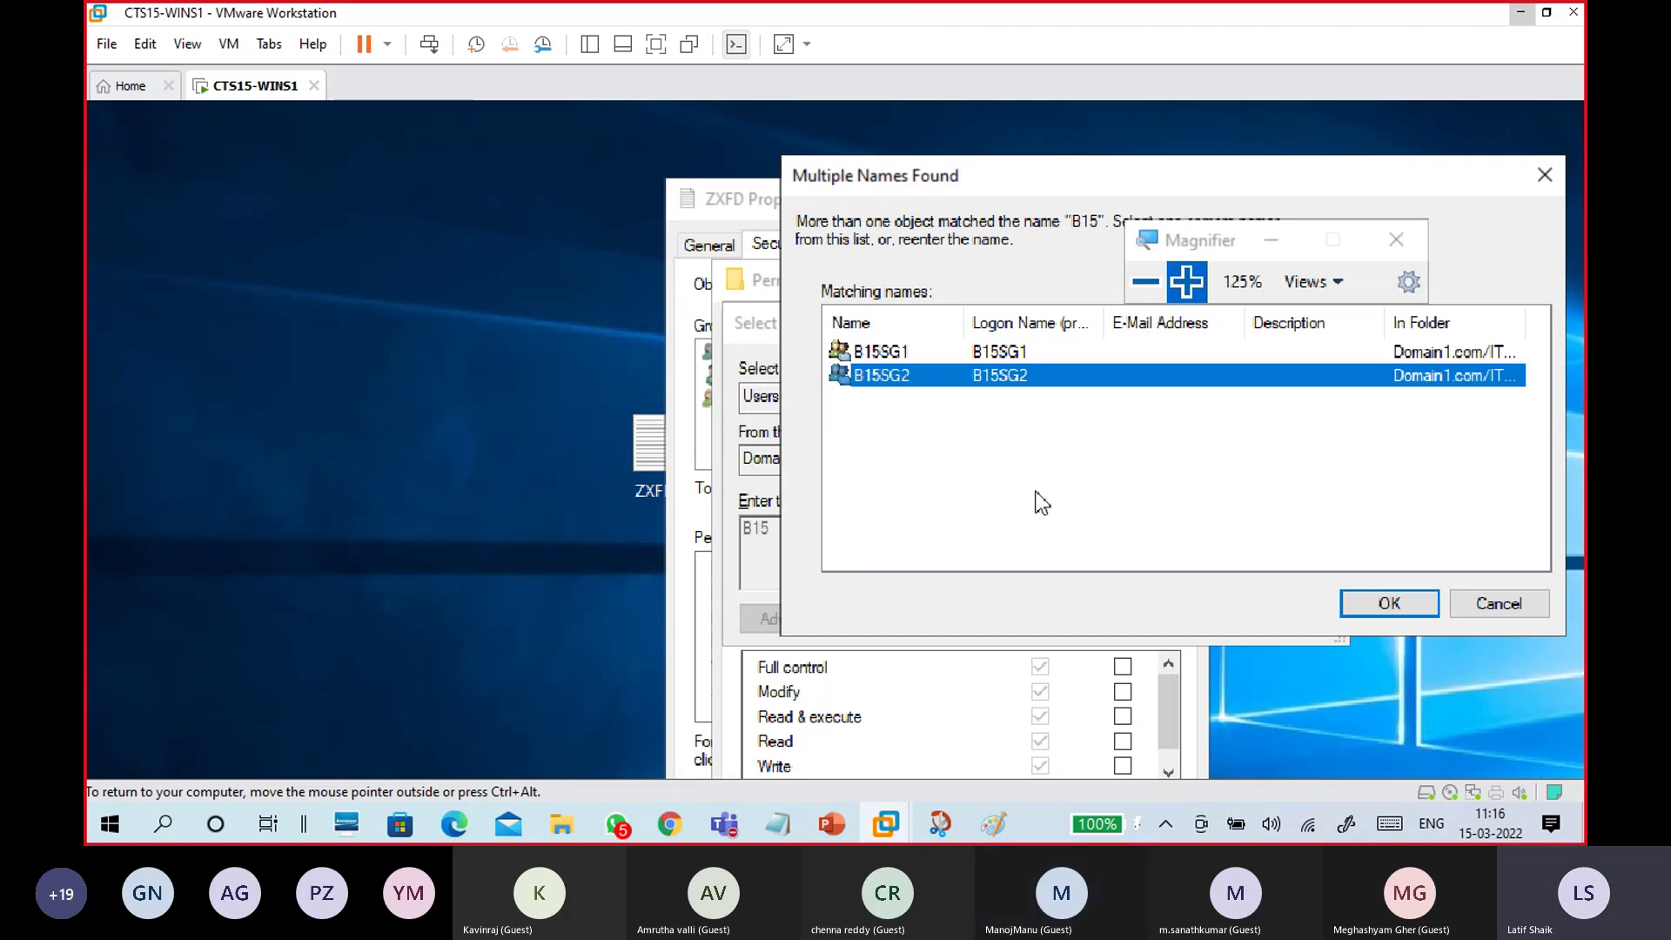
{"action": "left_click", "coordinate": [1479, 610]}
{"action": "left_click", "coordinate": [1282, 618]}
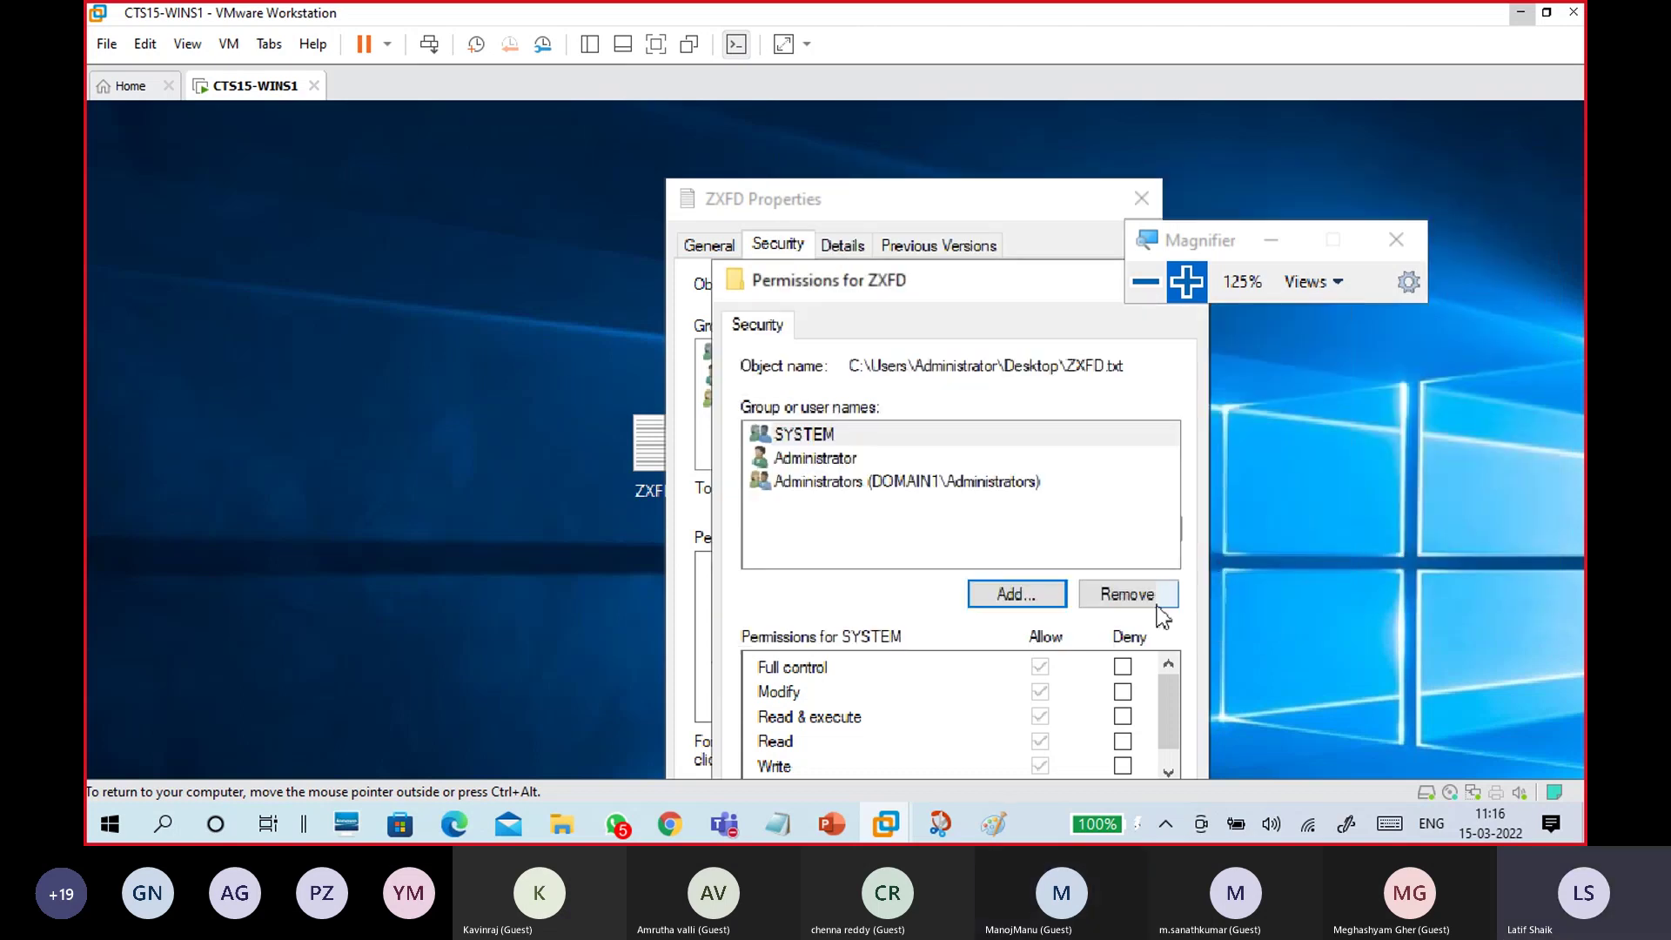
{"action": "left_click", "coordinate": [1091, 682]}
{"action": "left_click", "coordinate": [1064, 680]}
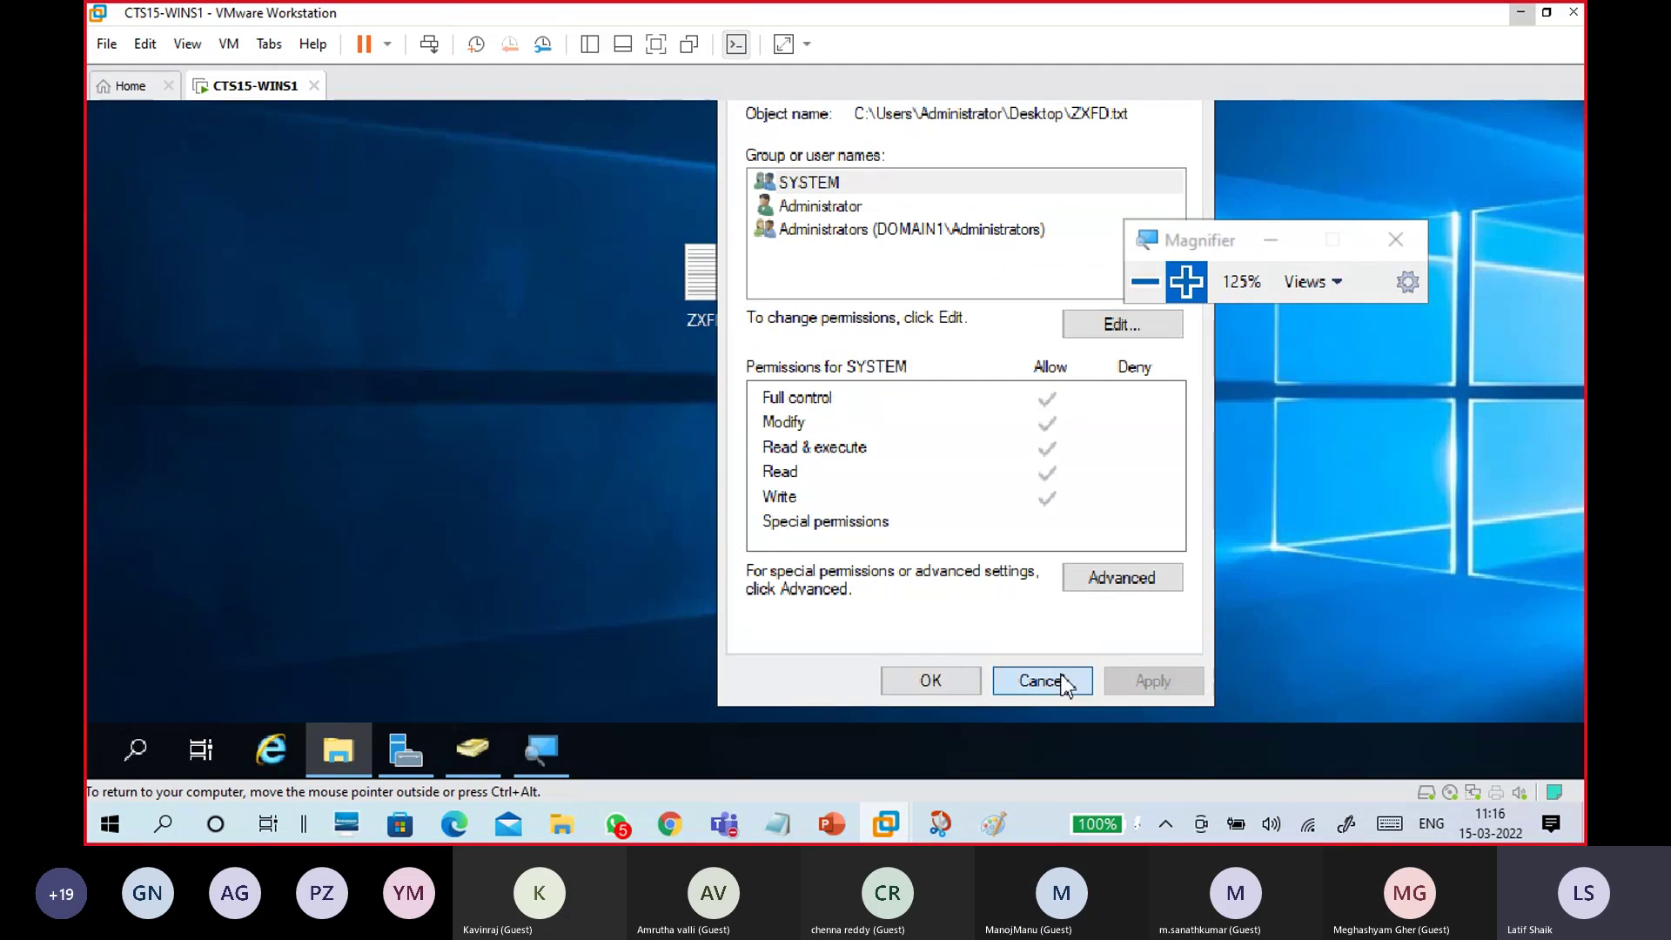
- Return to Active Directory Users and Computers, widen the Type column, and compare the types of the B15 distribution and security groups
{"action": "left_click", "coordinate": [472, 748]}
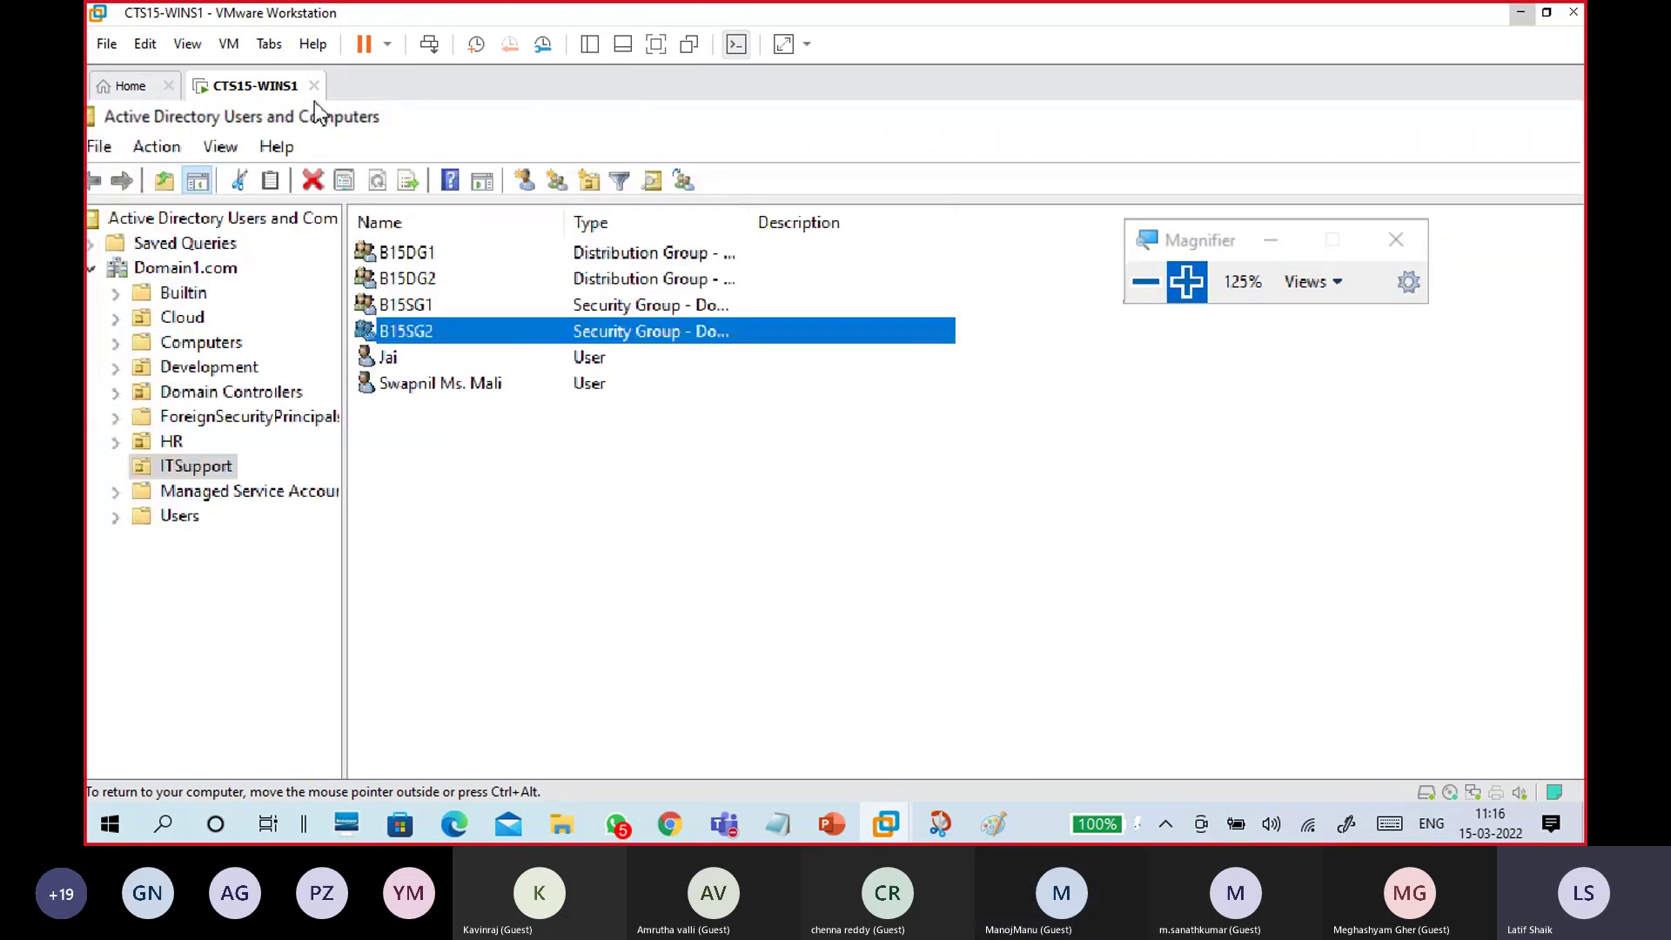
{"action": "left_click", "coordinate": [532, 256]}
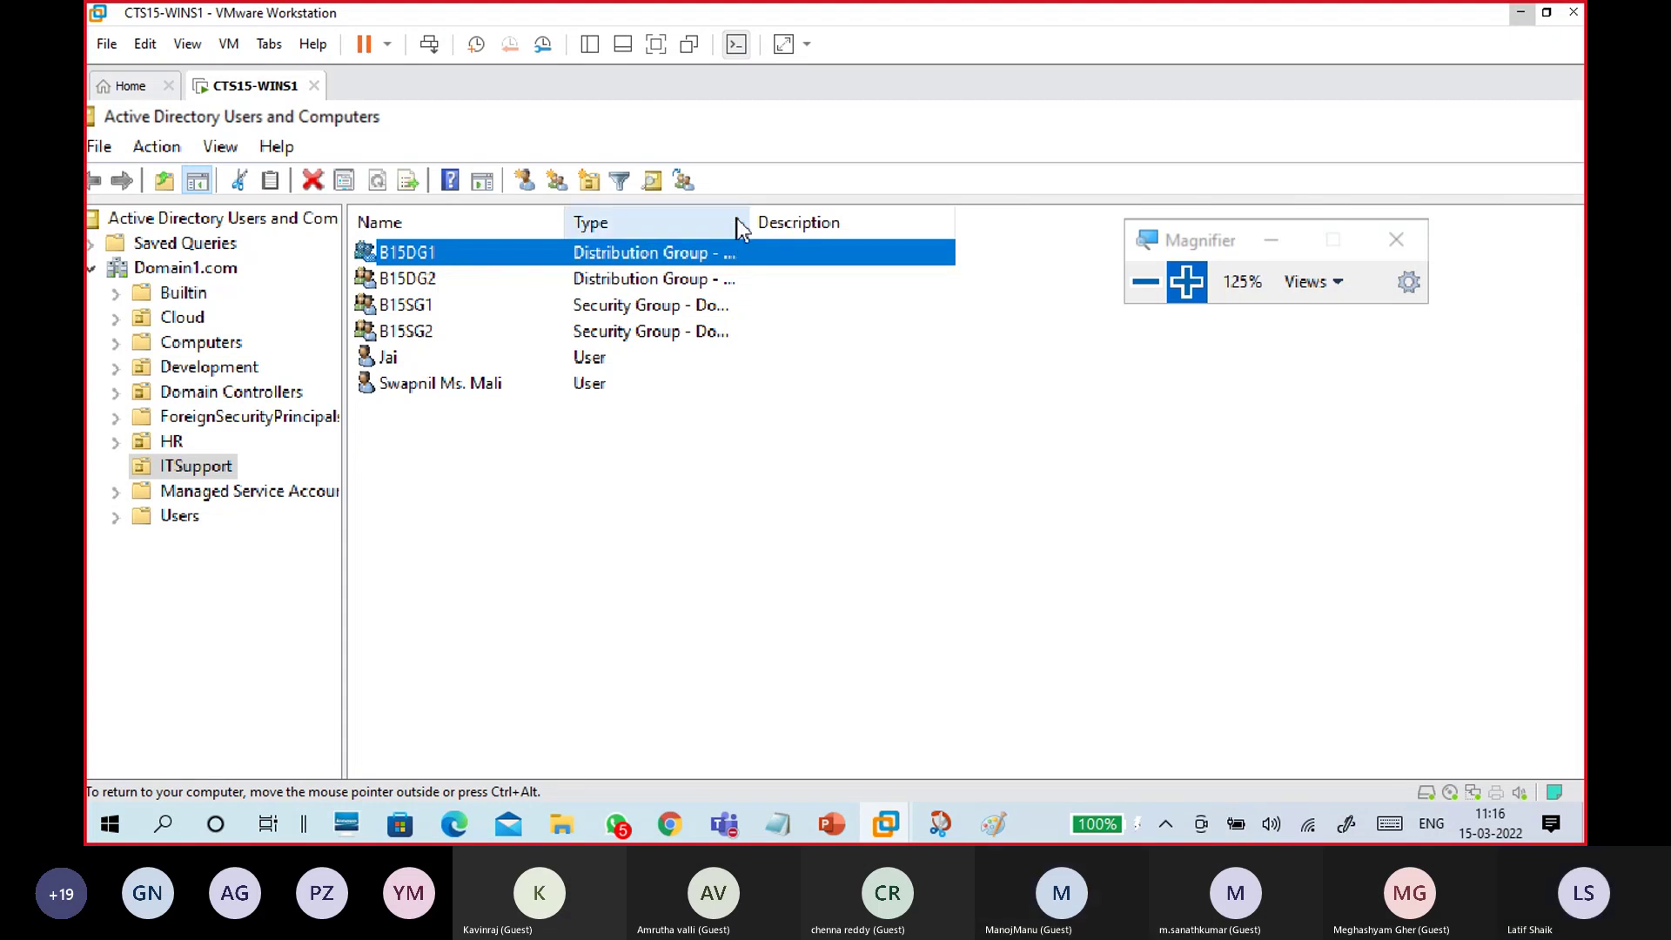
{"action": "left_click_drag", "start_coordinate": [749, 224], "coordinate": [810, 228]}
{"action": "left_click", "coordinate": [629, 311]}
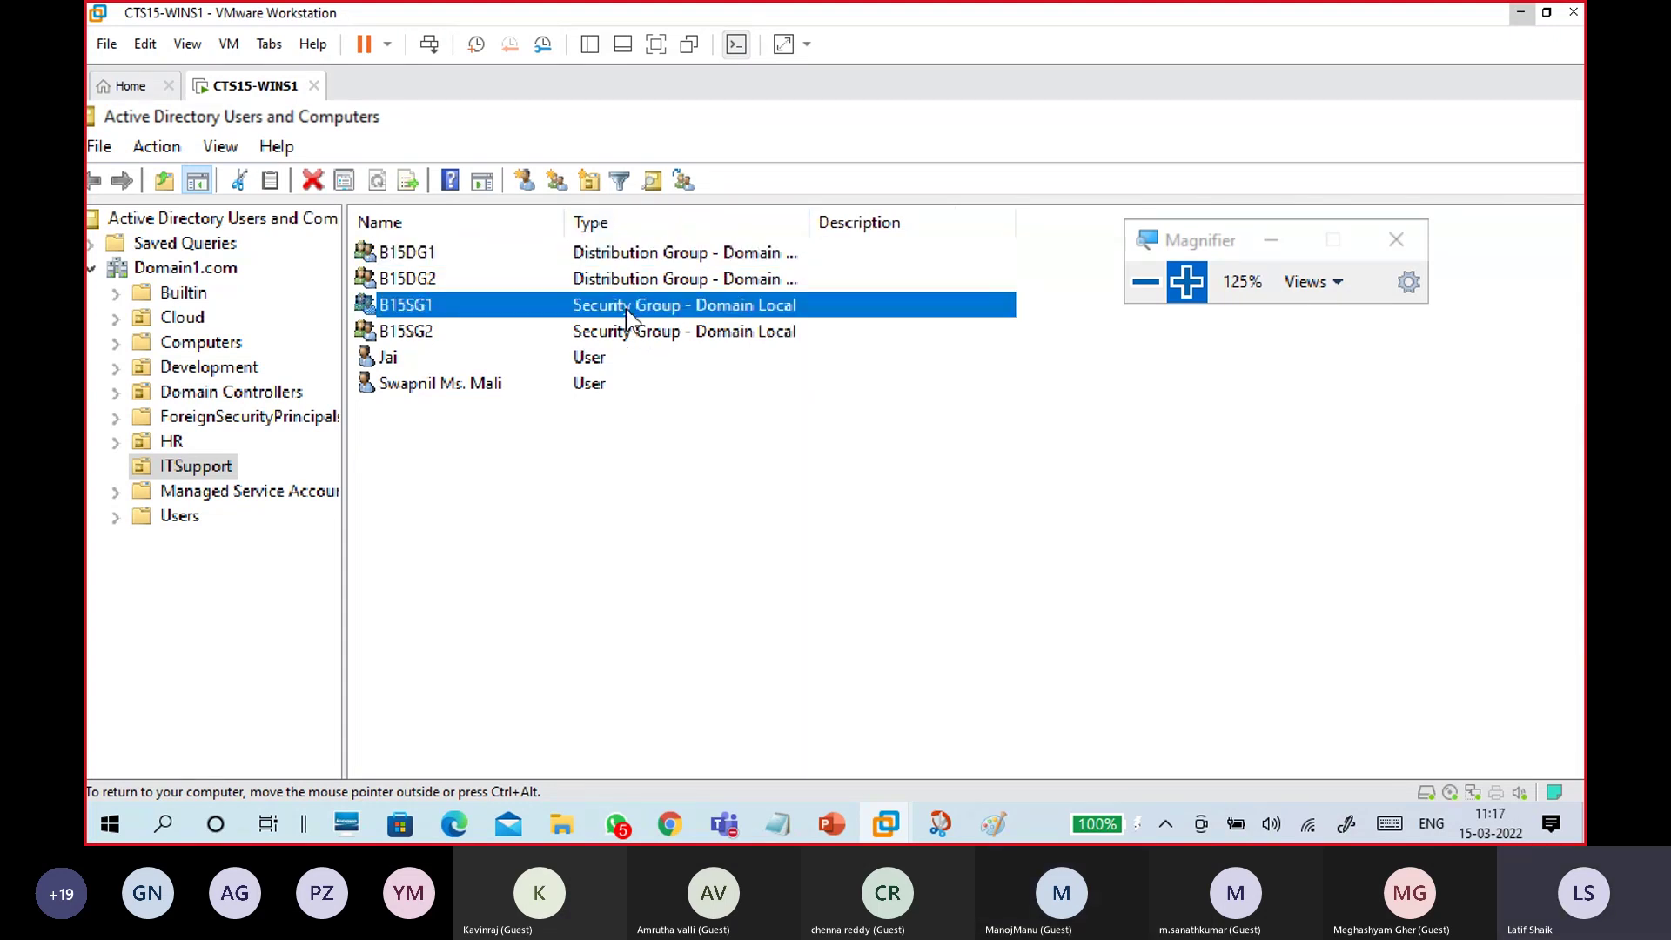
{"action": "left_click", "coordinate": [630, 329]}
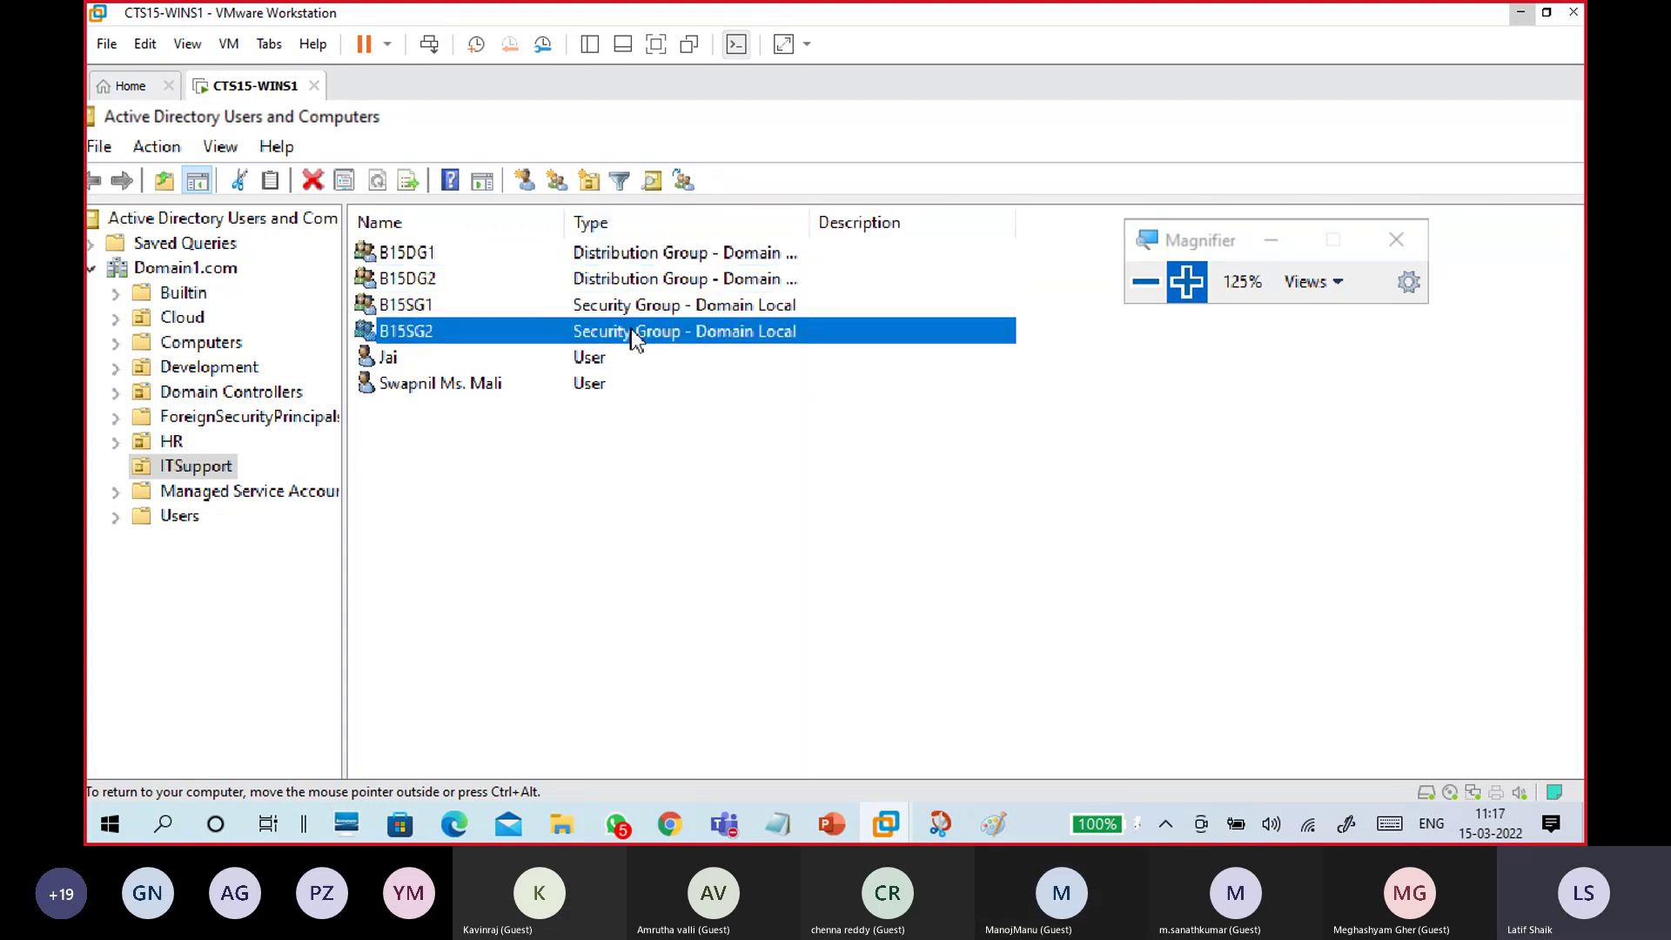
{"action": "left_click", "coordinate": [642, 278]}
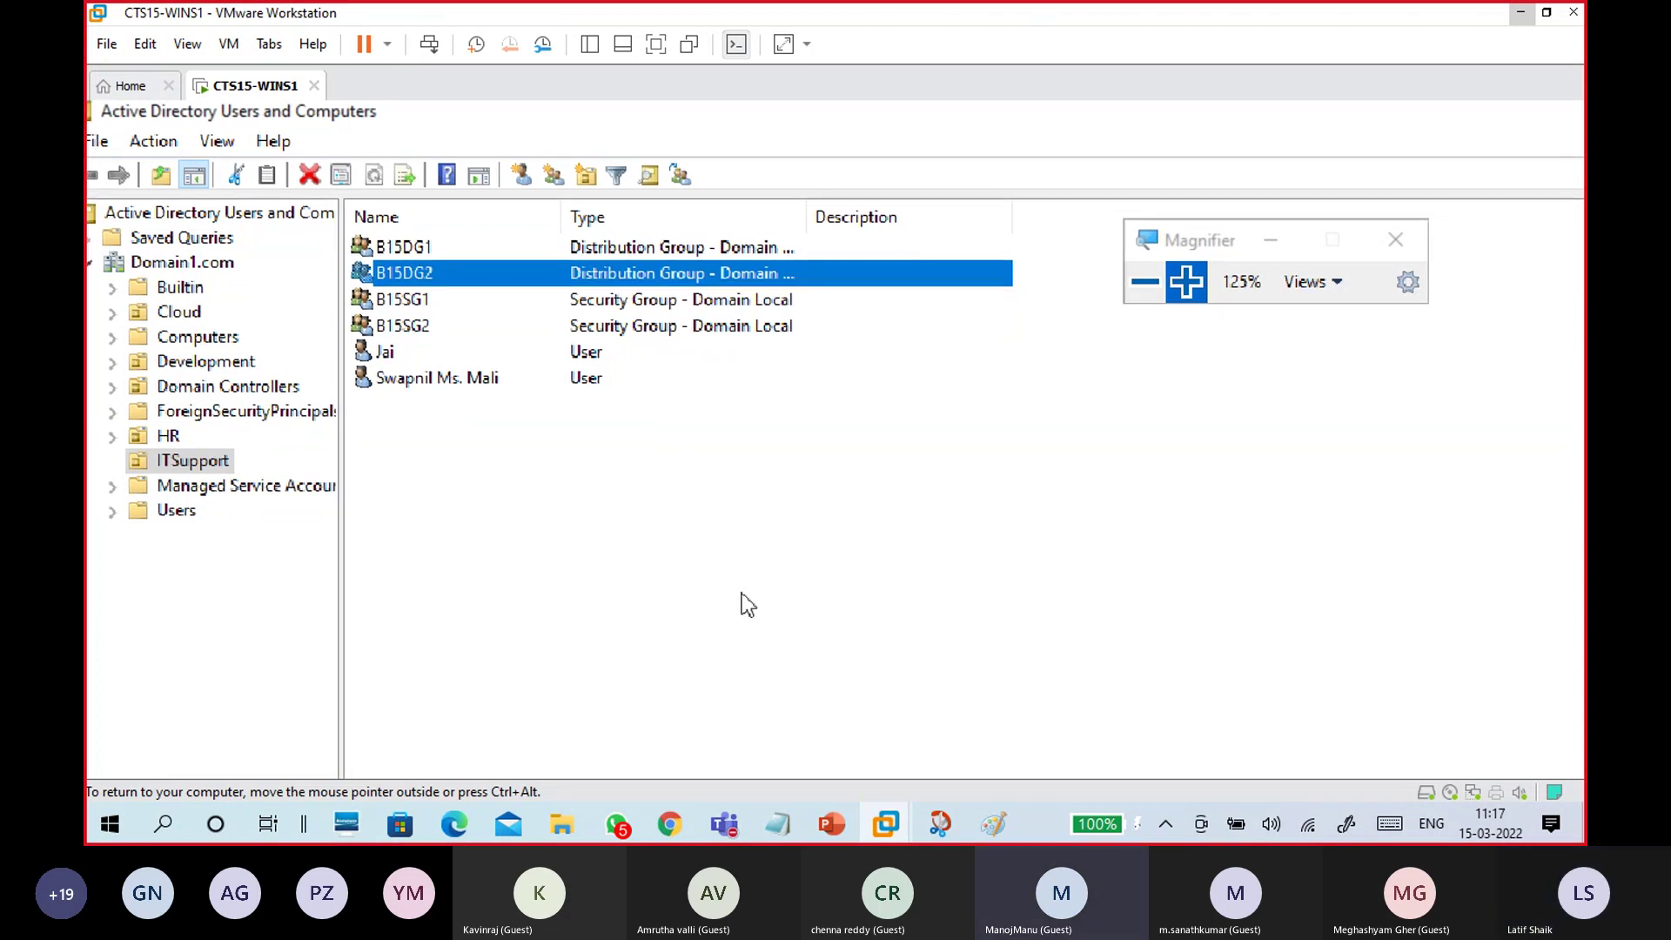
{"action": "left_click", "coordinate": [686, 304]}
{"action": "left_click", "coordinate": [686, 327]}
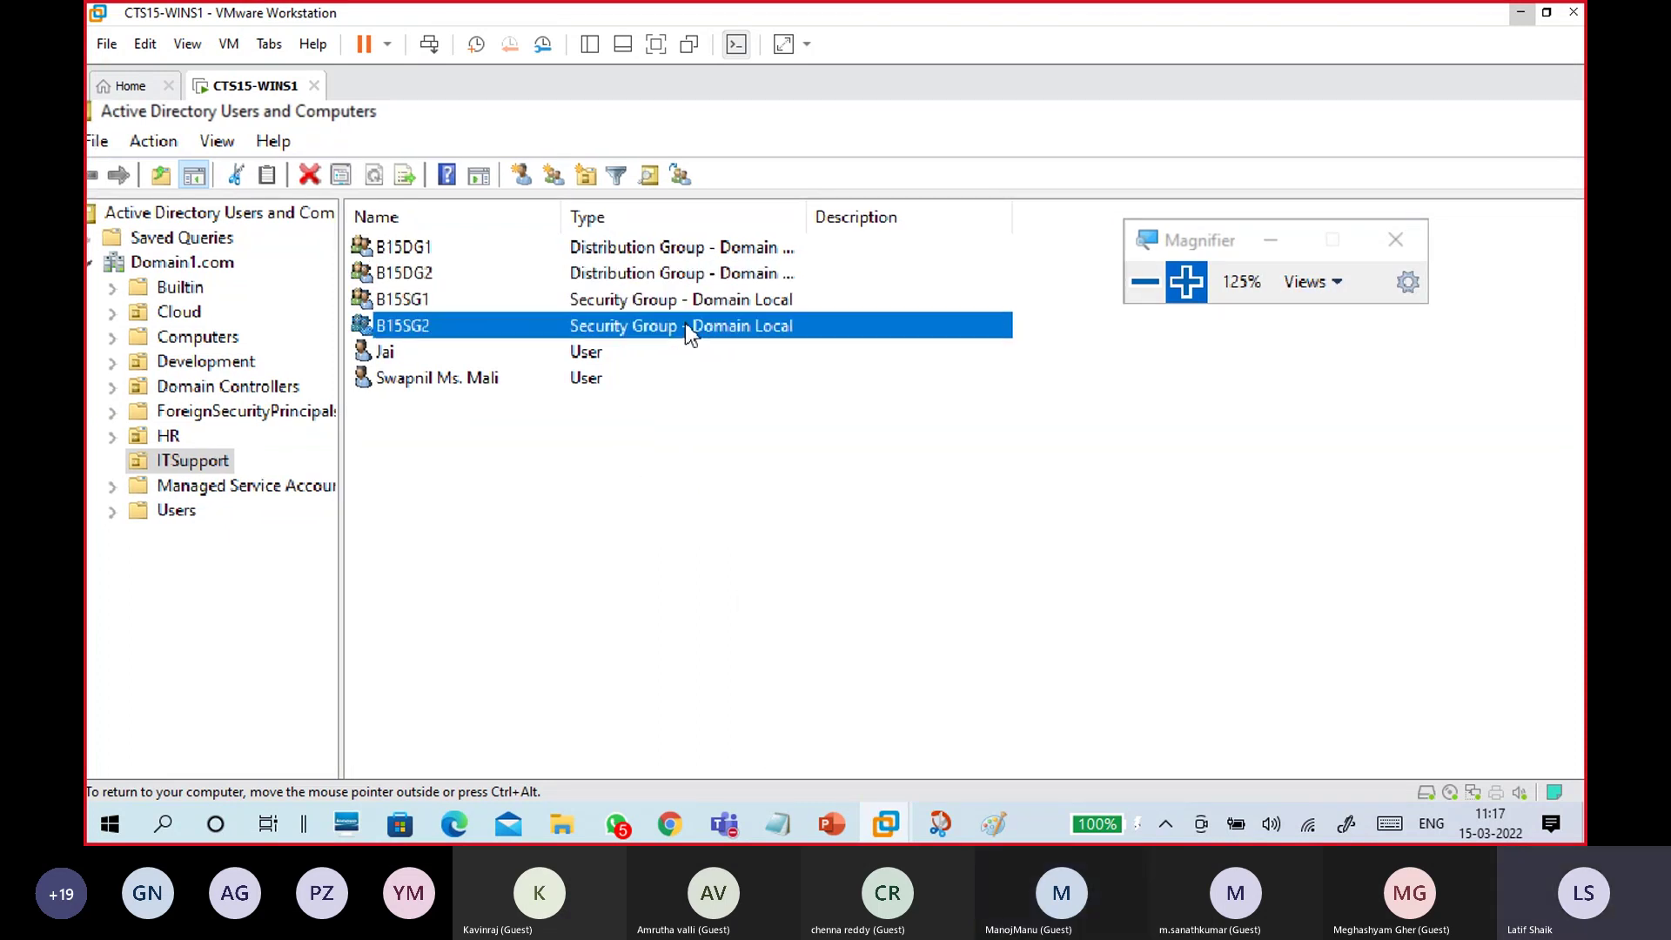
{"action": "right_click", "coordinate": [617, 515]}
{"action": "left_click", "coordinate": [561, 497]}
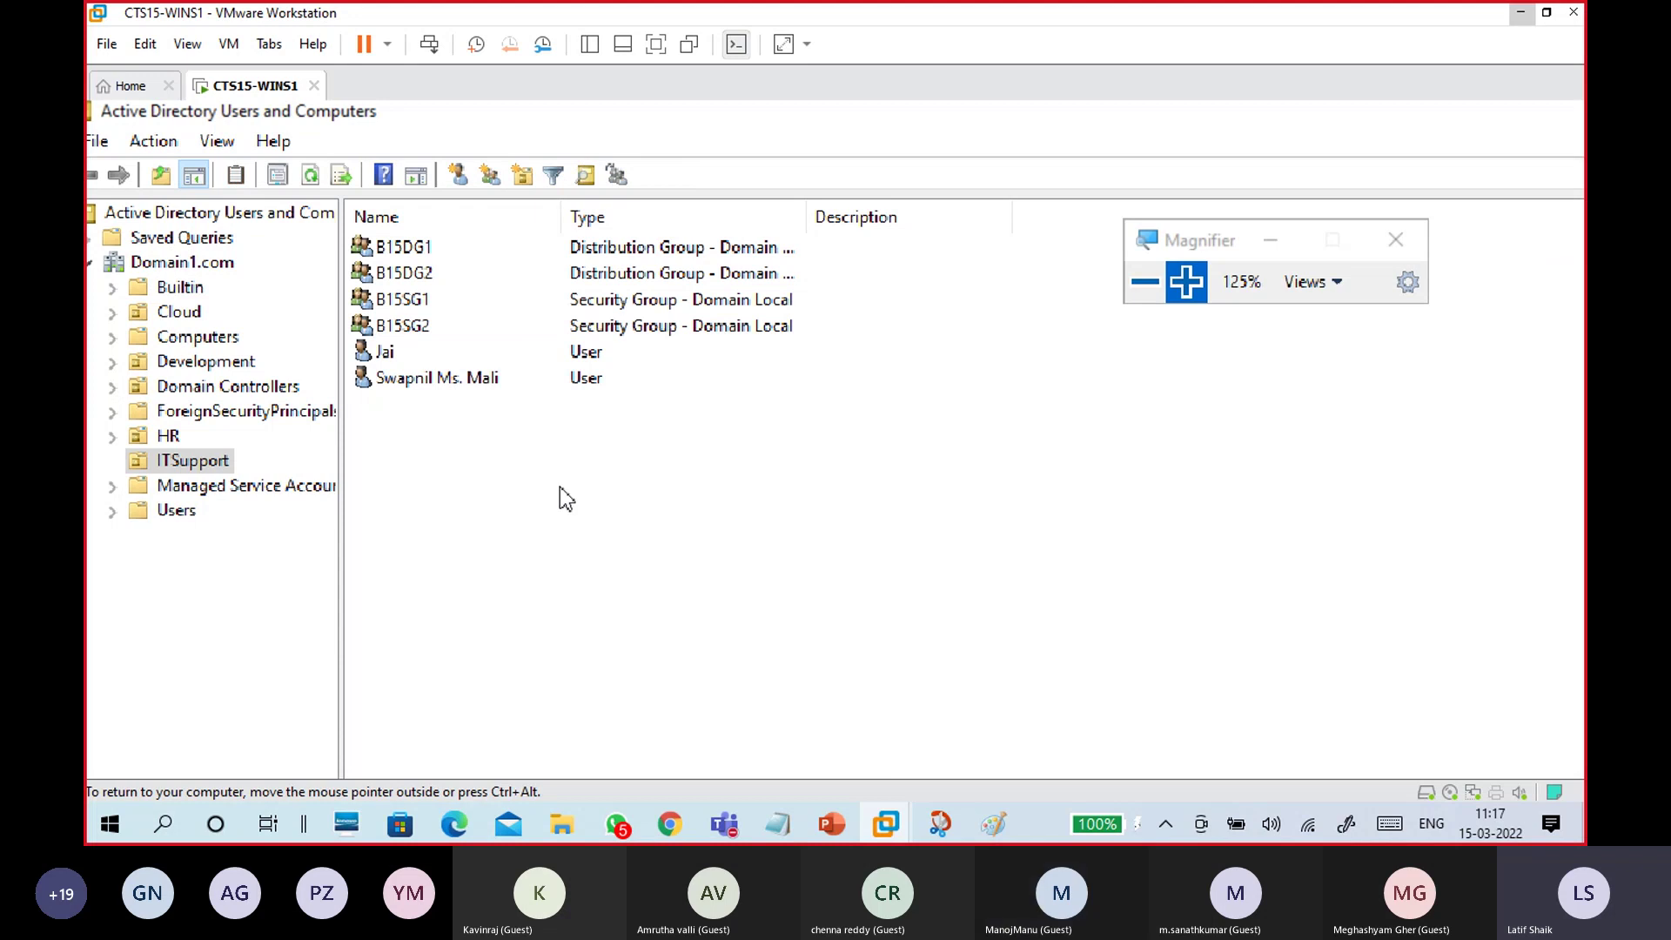
- Create a global security group named B15GG1 in the ITSupport unit
{"action": "right_click", "coordinate": [561, 485]}
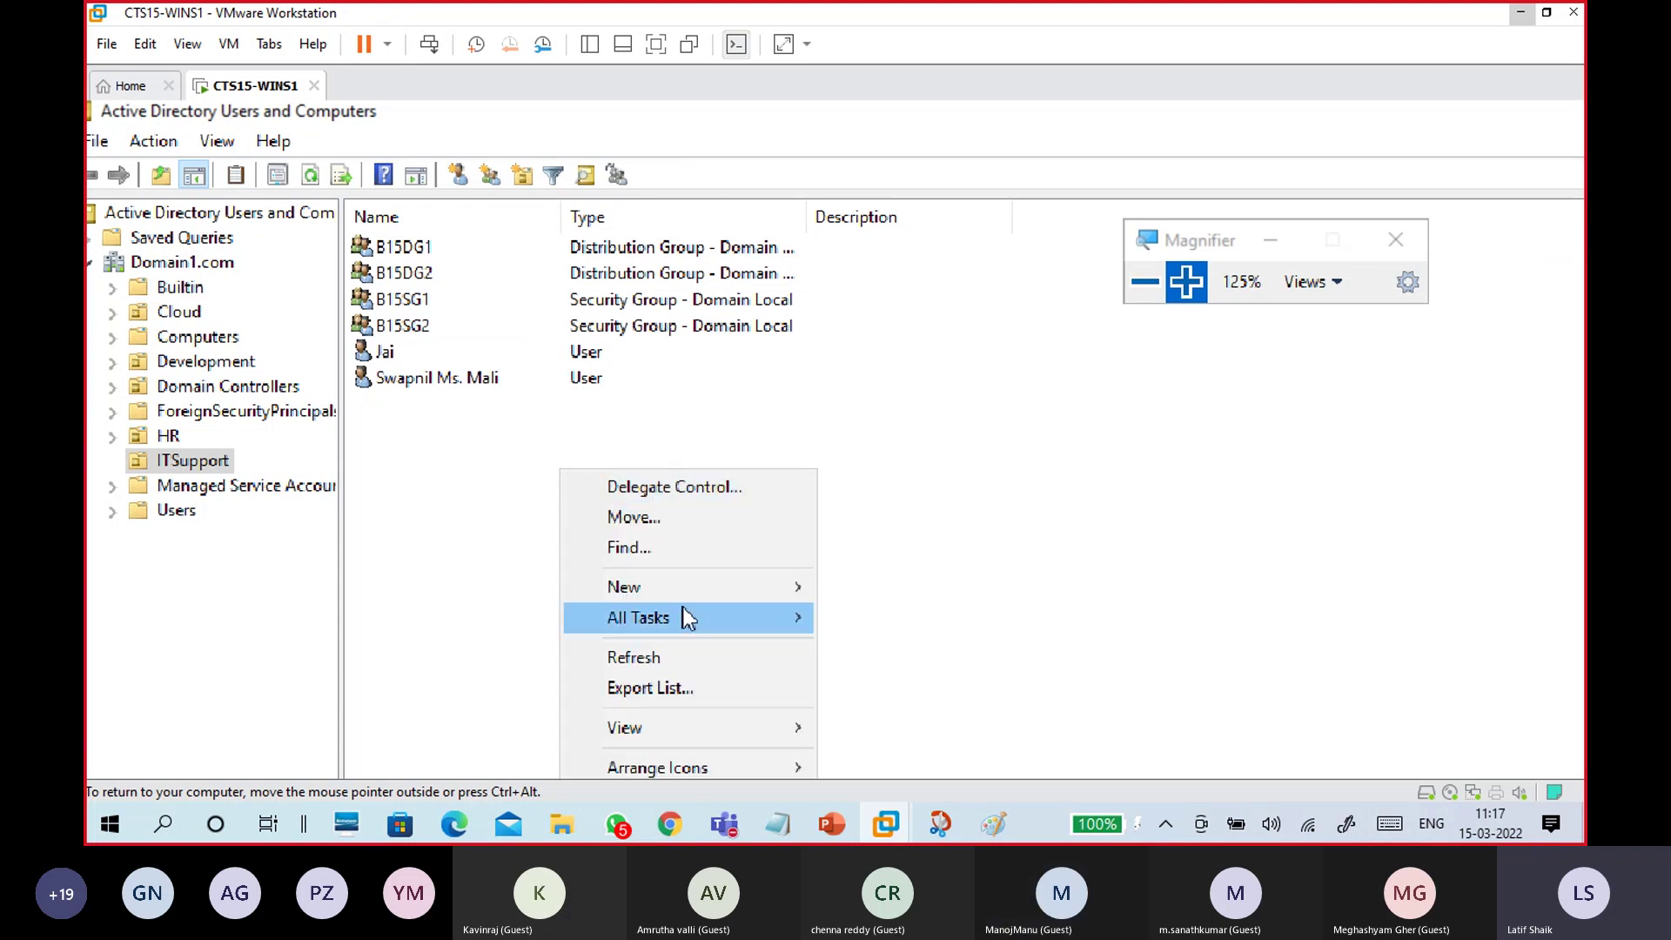
{"action": "mouse_move", "coordinate": [684, 595]}
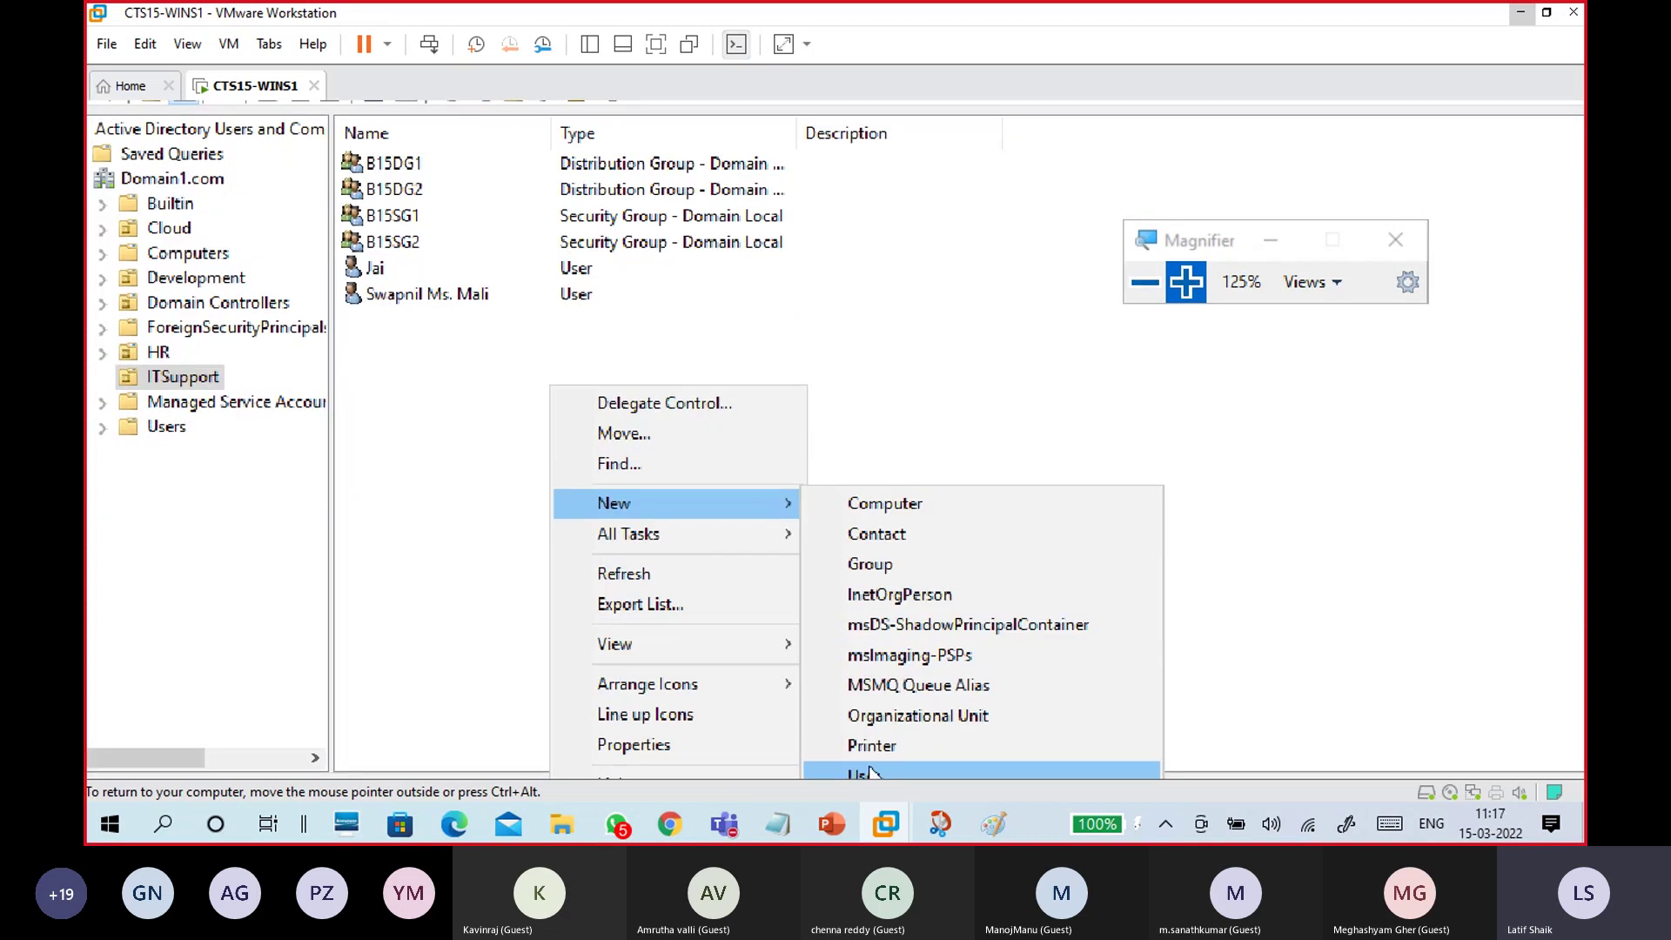
{"action": "left_click", "coordinate": [870, 563]}
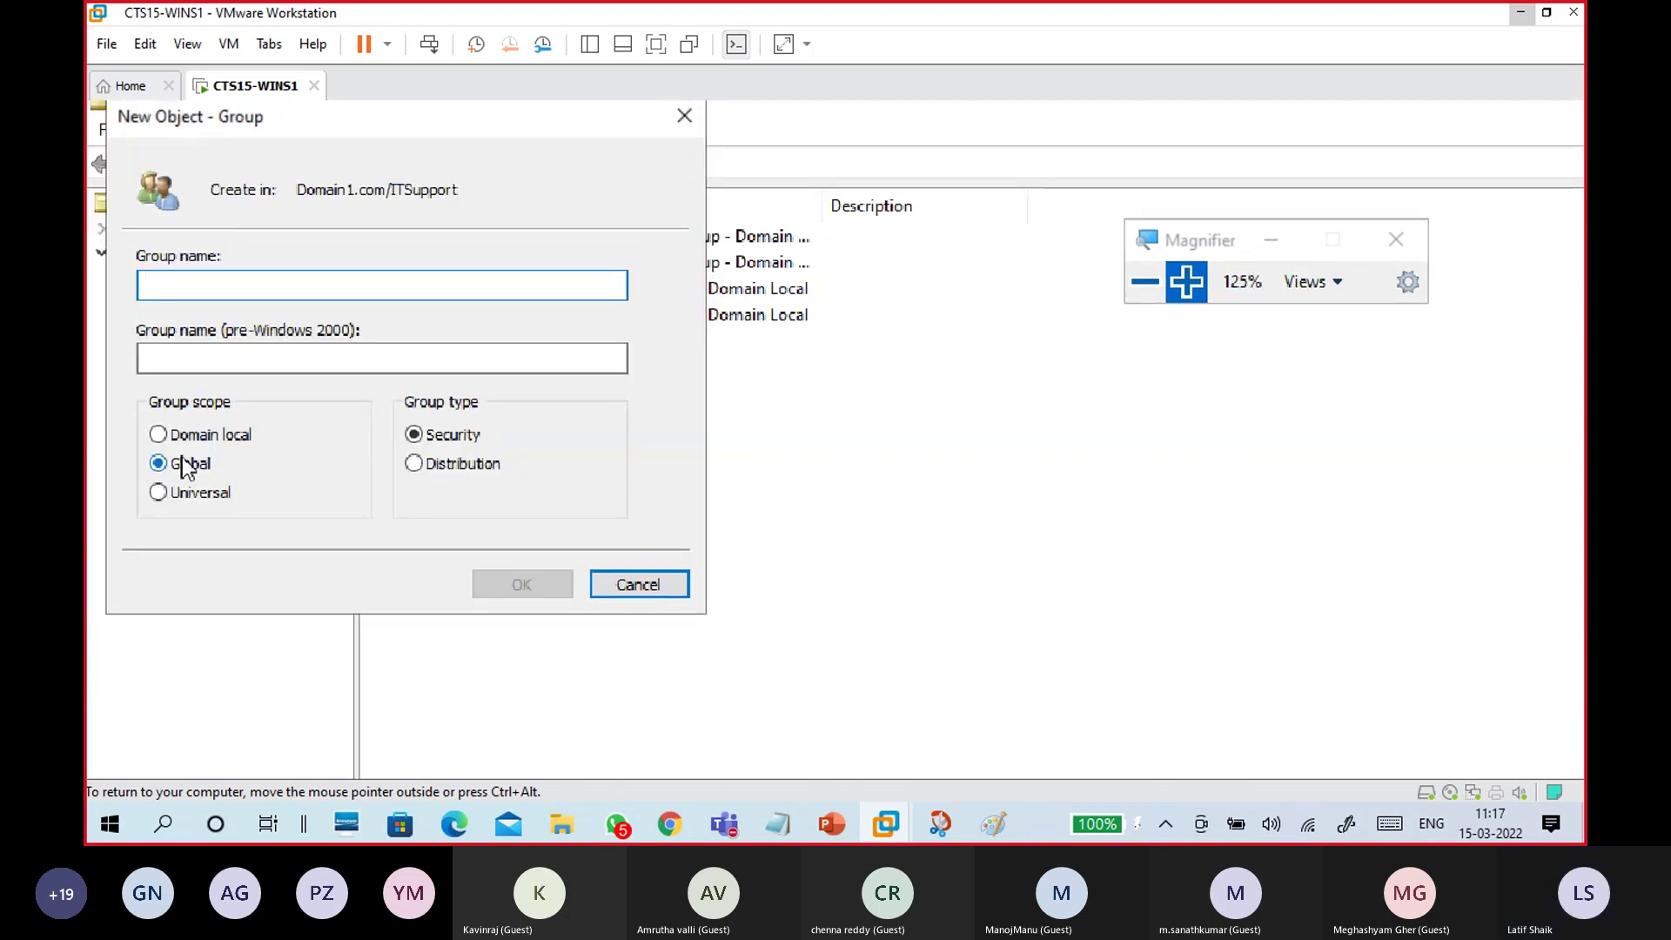
{"action": "type", "text": "B"}
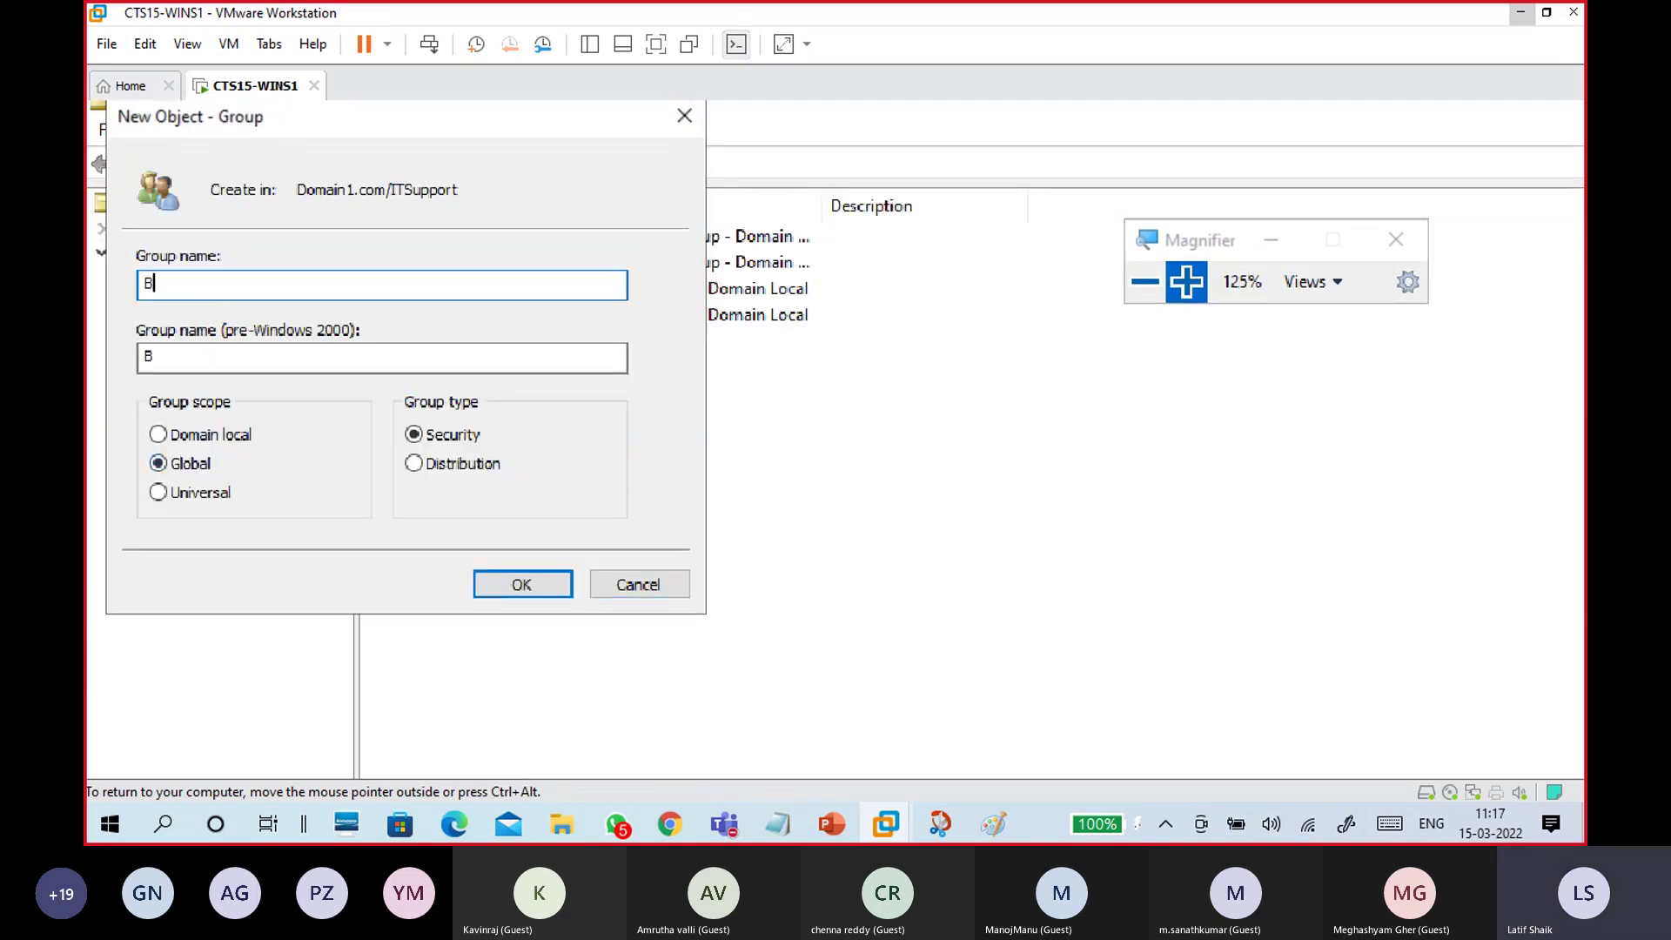
{"action": "type", "text": "15GG1"}
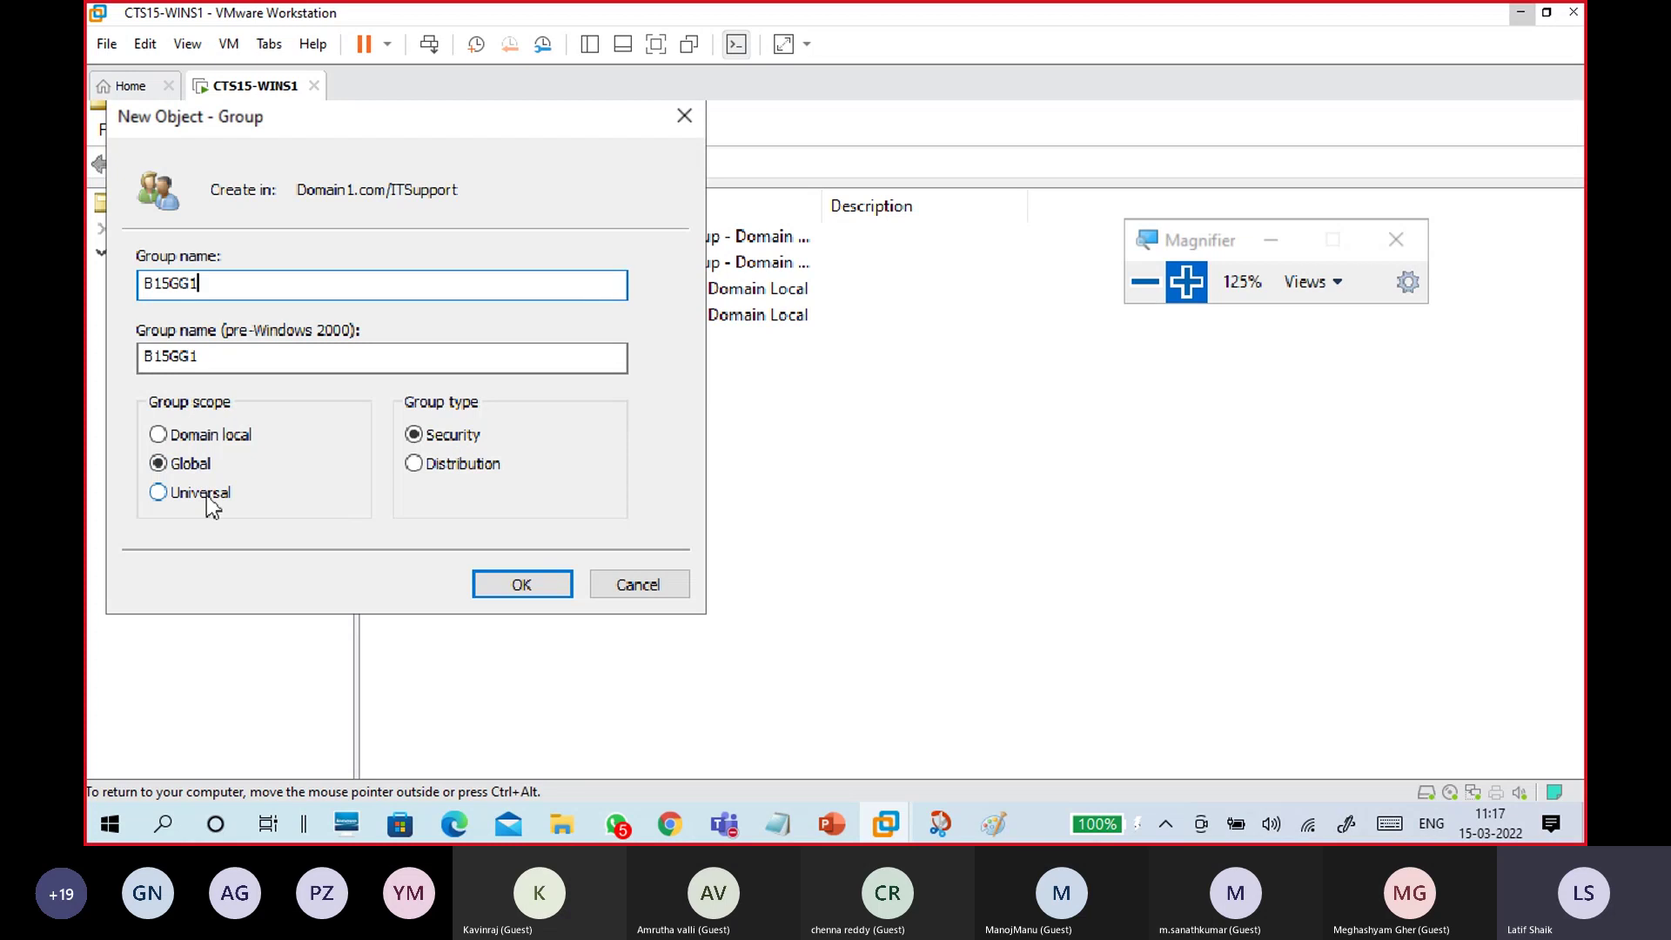
{"action": "left_click", "coordinate": [522, 583]}
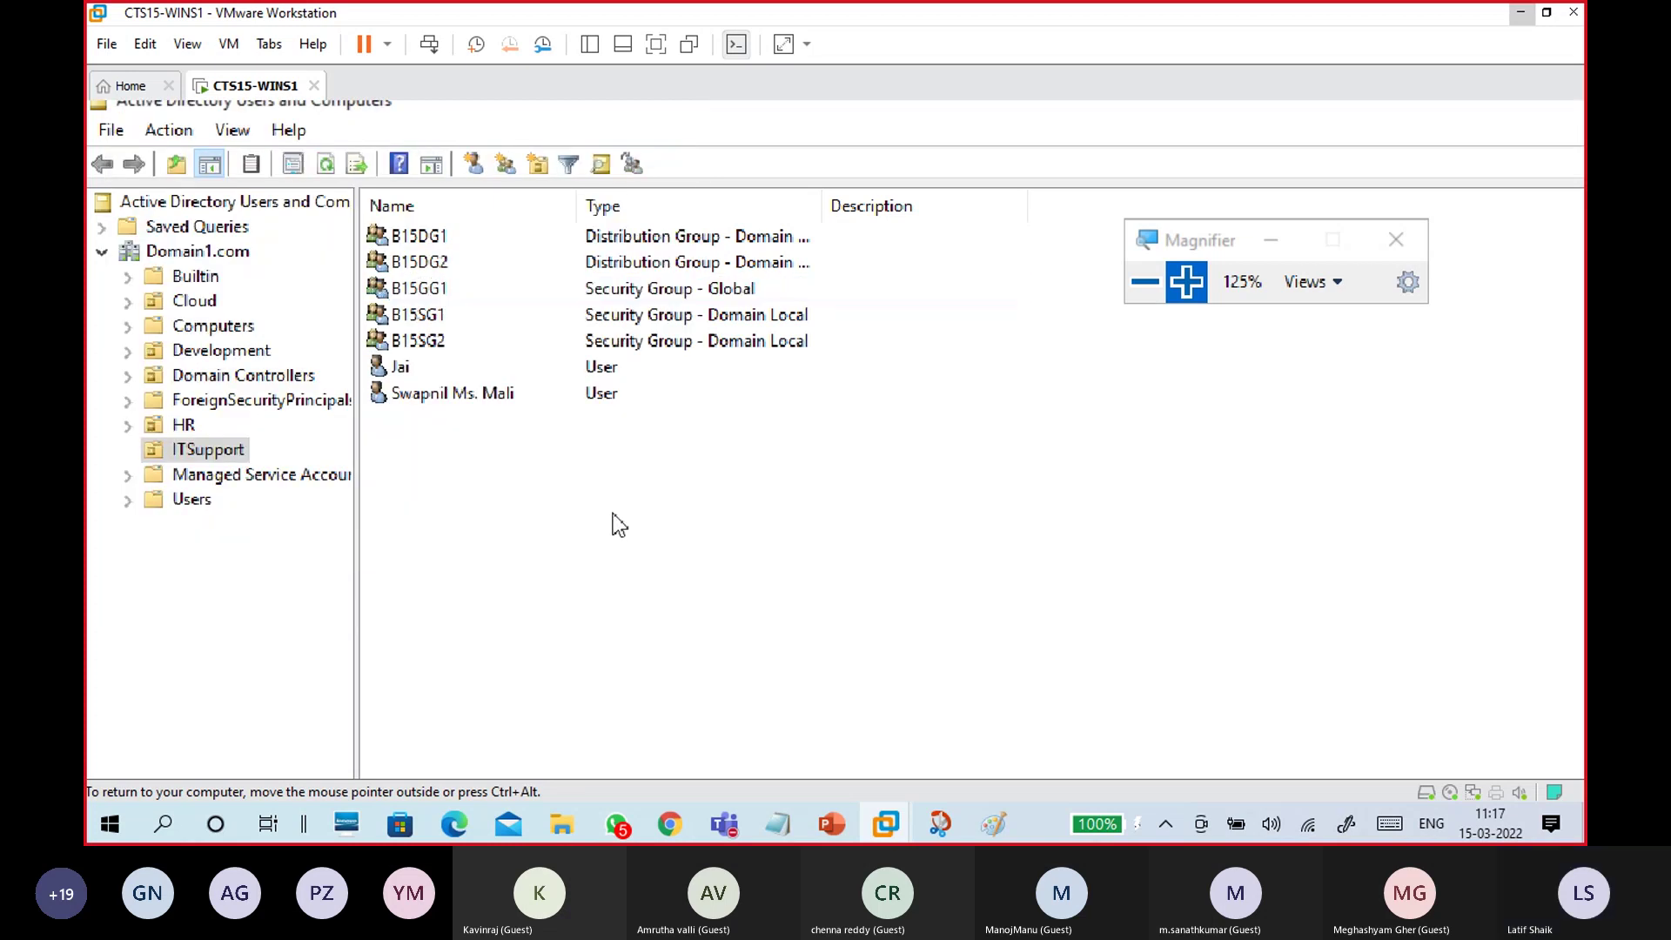
- Create a universal security group named B15UG1 in the ITSupport unit
{"action": "right_click", "coordinate": [614, 520]}
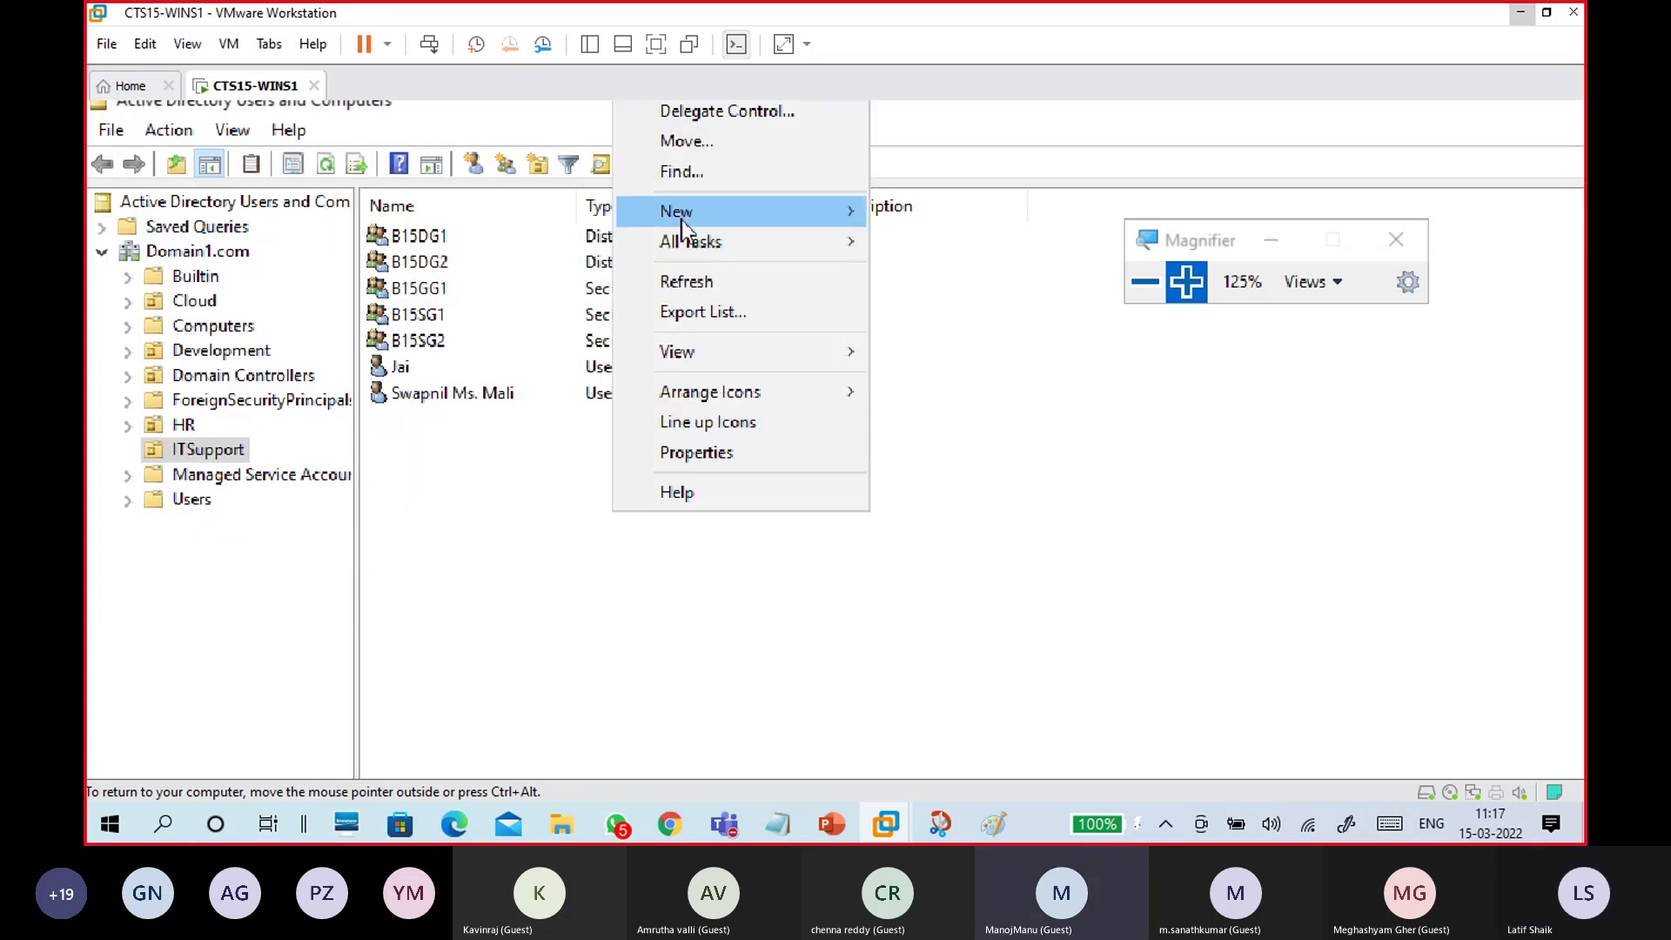
{"action": "mouse_move", "coordinate": [681, 221]}
{"action": "left_click", "coordinate": [924, 272]}
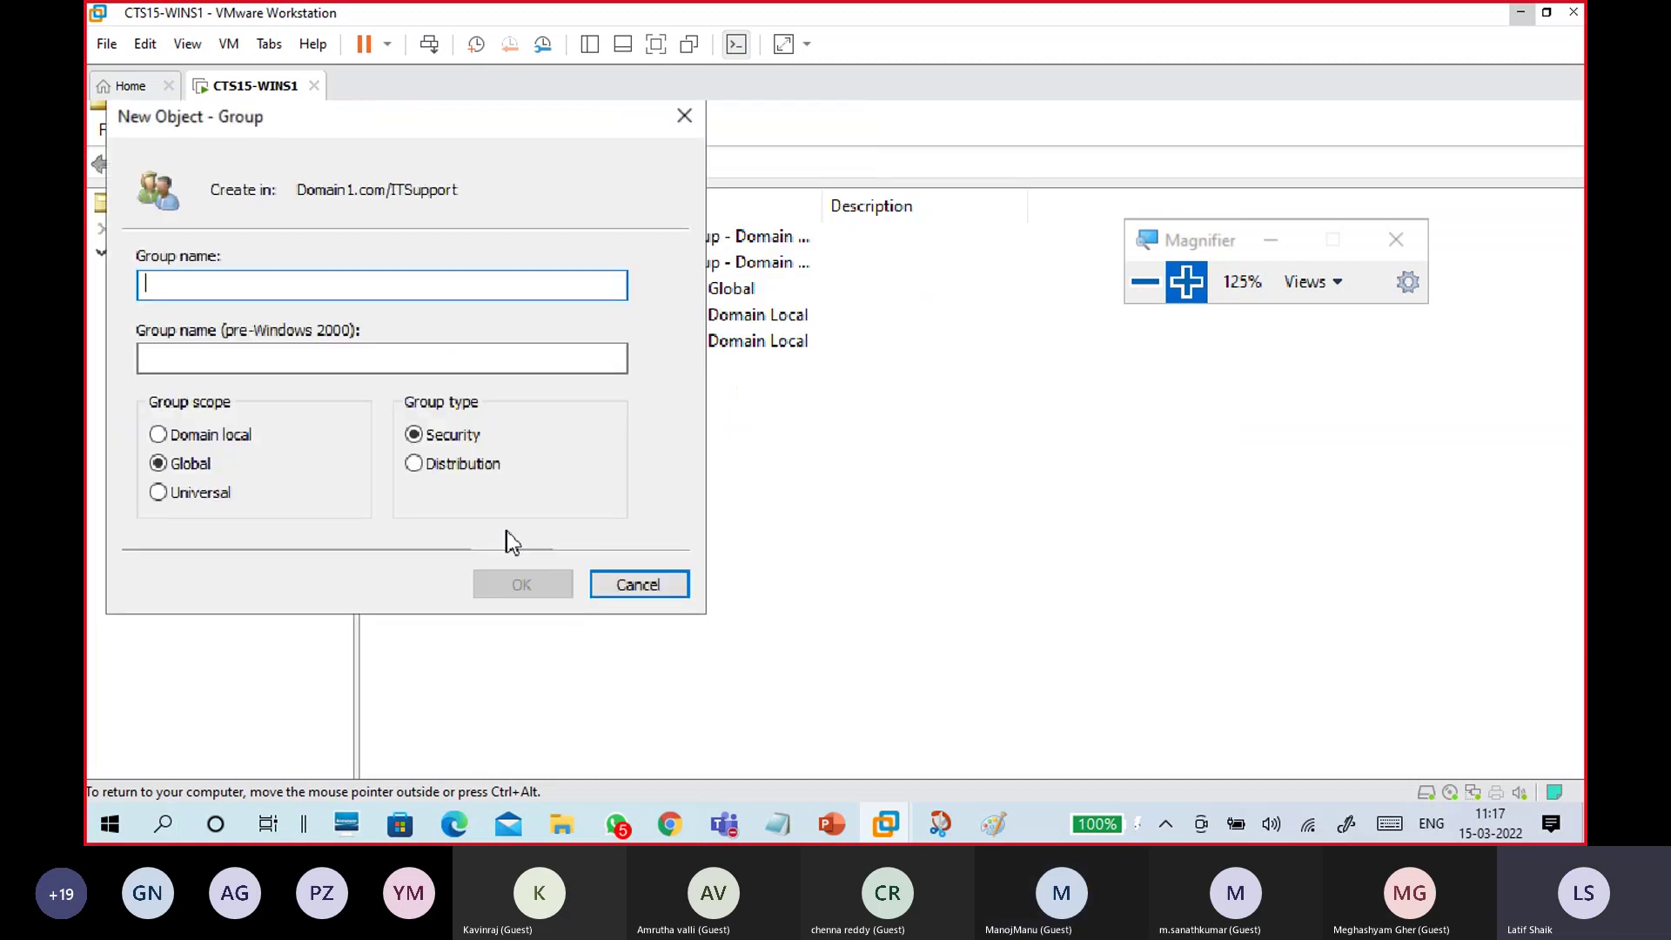
{"action": "type", "text": "B15UG"}
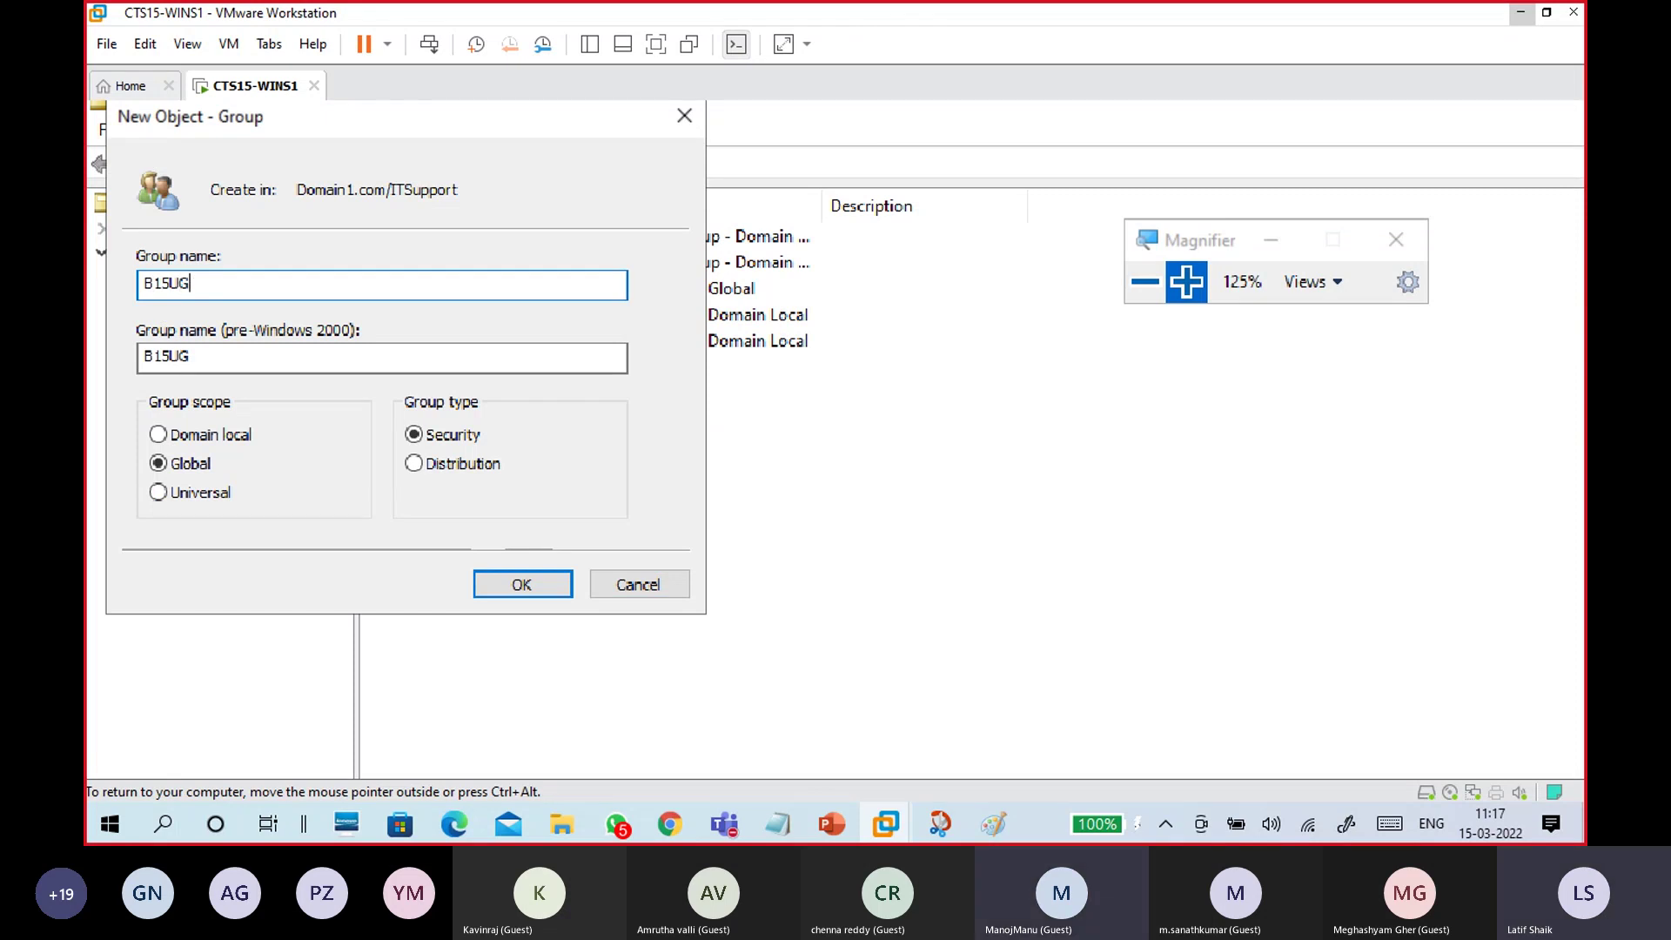
{"action": "type", "text": "1"}
{"action": "left_click", "coordinate": [217, 496]}
{"action": "left_click", "coordinate": [521, 584]}
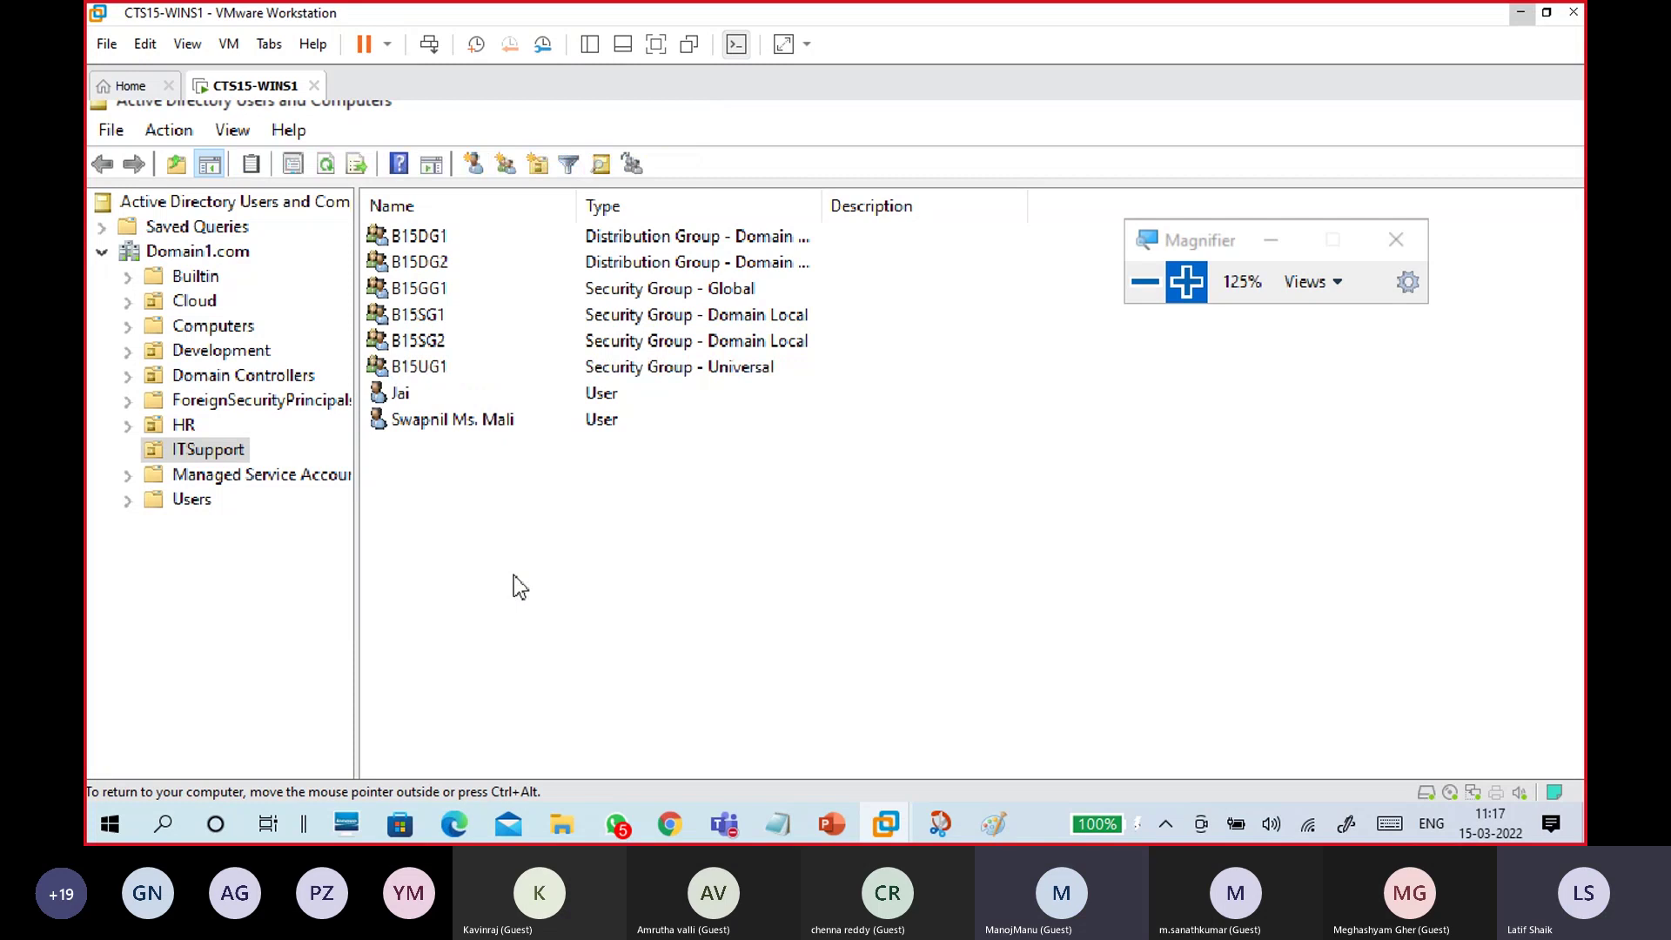
- Open the properties of B15GG1, look up B15 as a possible member, then cancel the member selection
{"action": "left_click", "coordinate": [447, 295]}
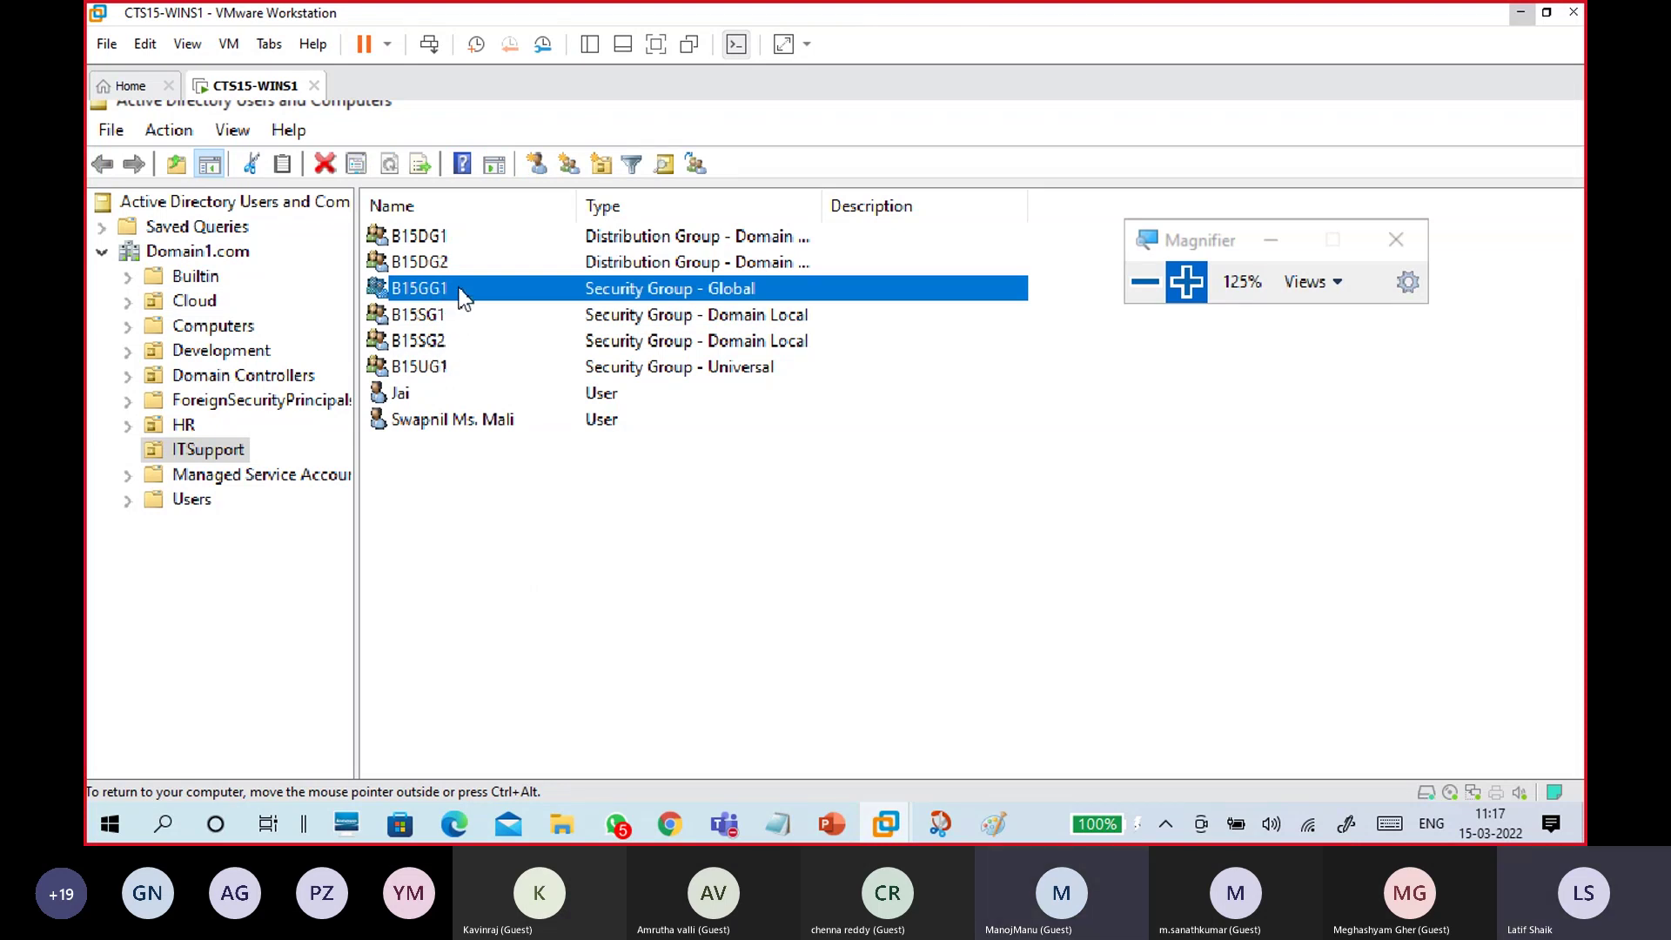
{"action": "double_click", "coordinate": [462, 294]}
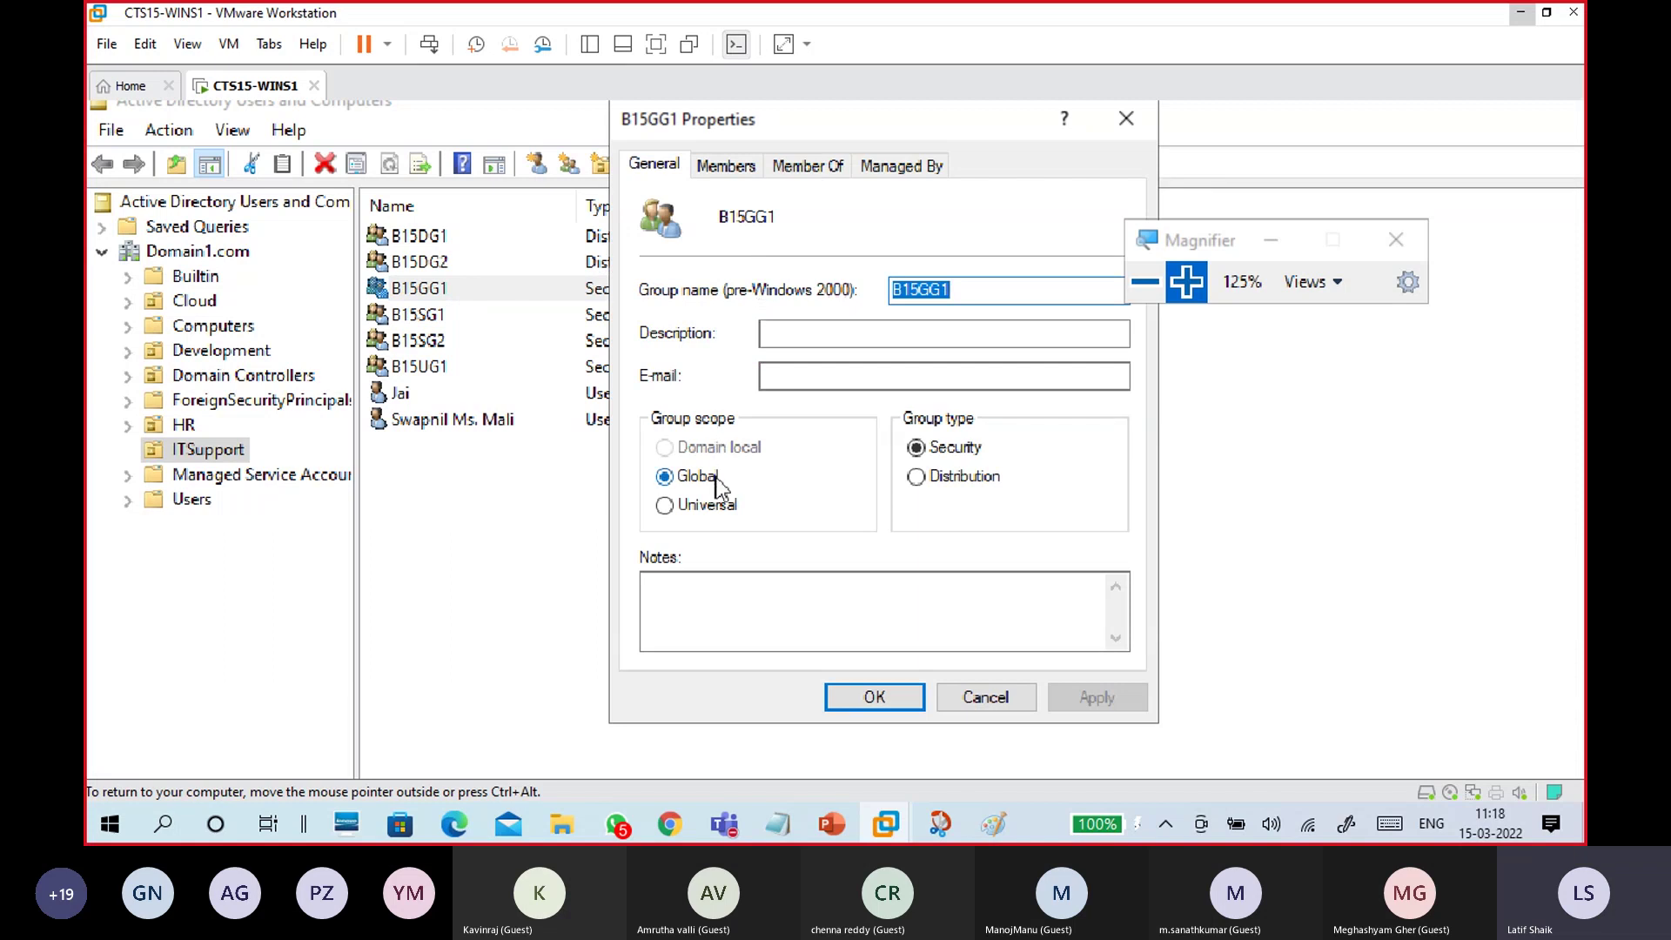
{"action": "left_click", "coordinate": [725, 166]}
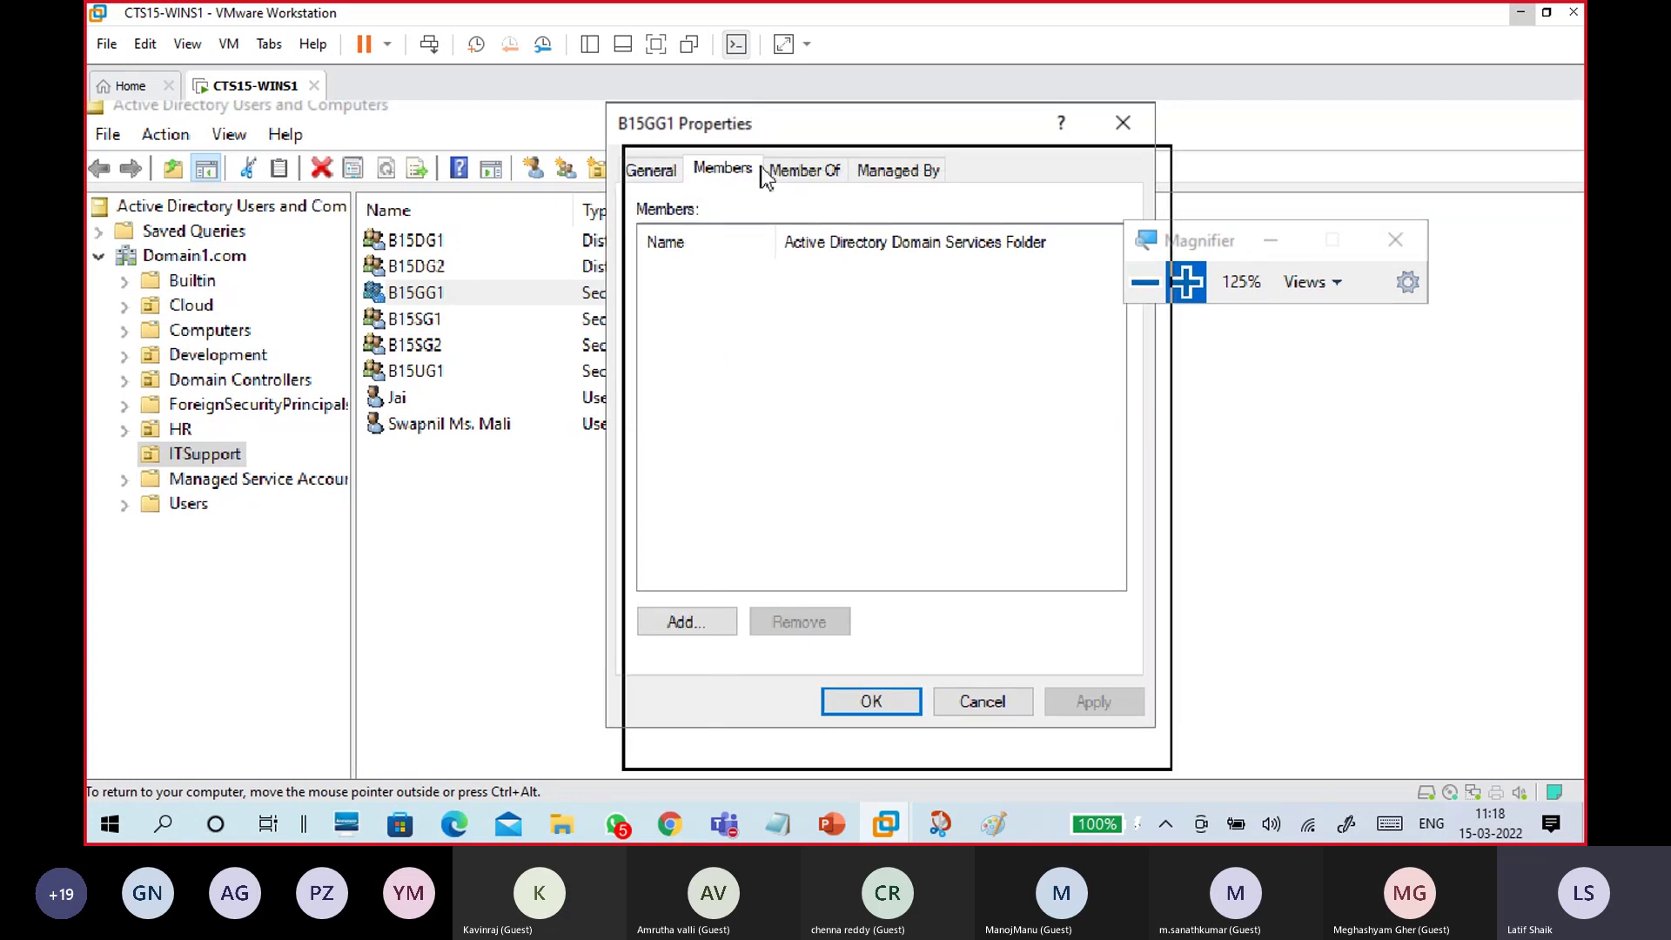
{"action": "left_click", "coordinate": [699, 665]}
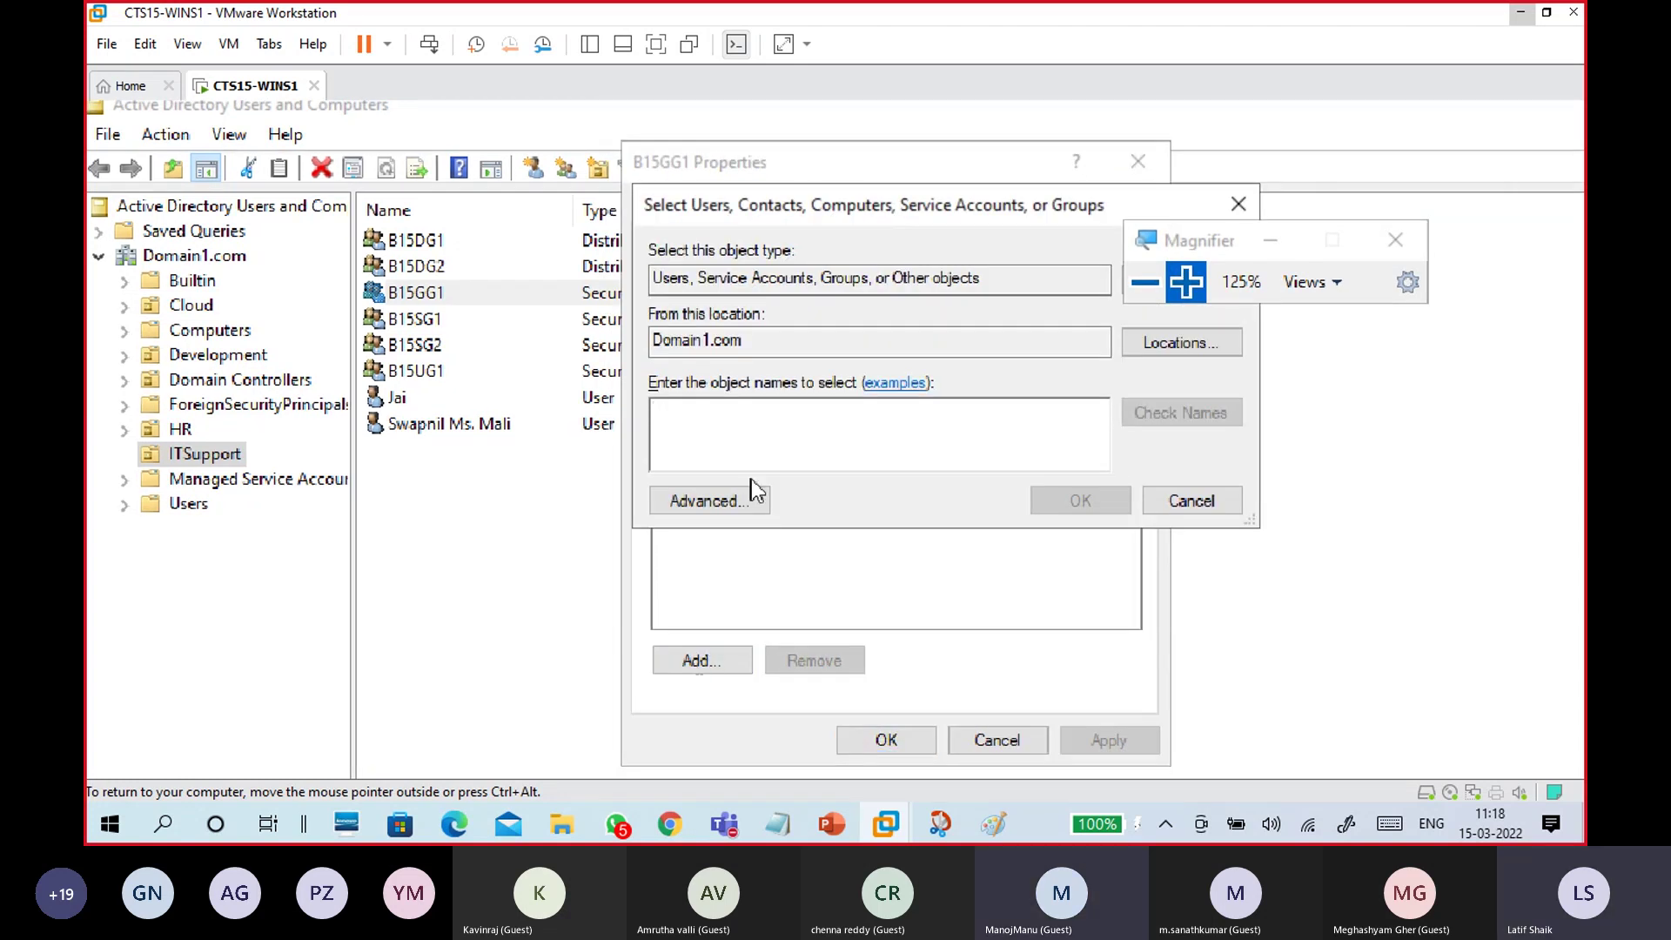
{"action": "type", "text": "B15"}
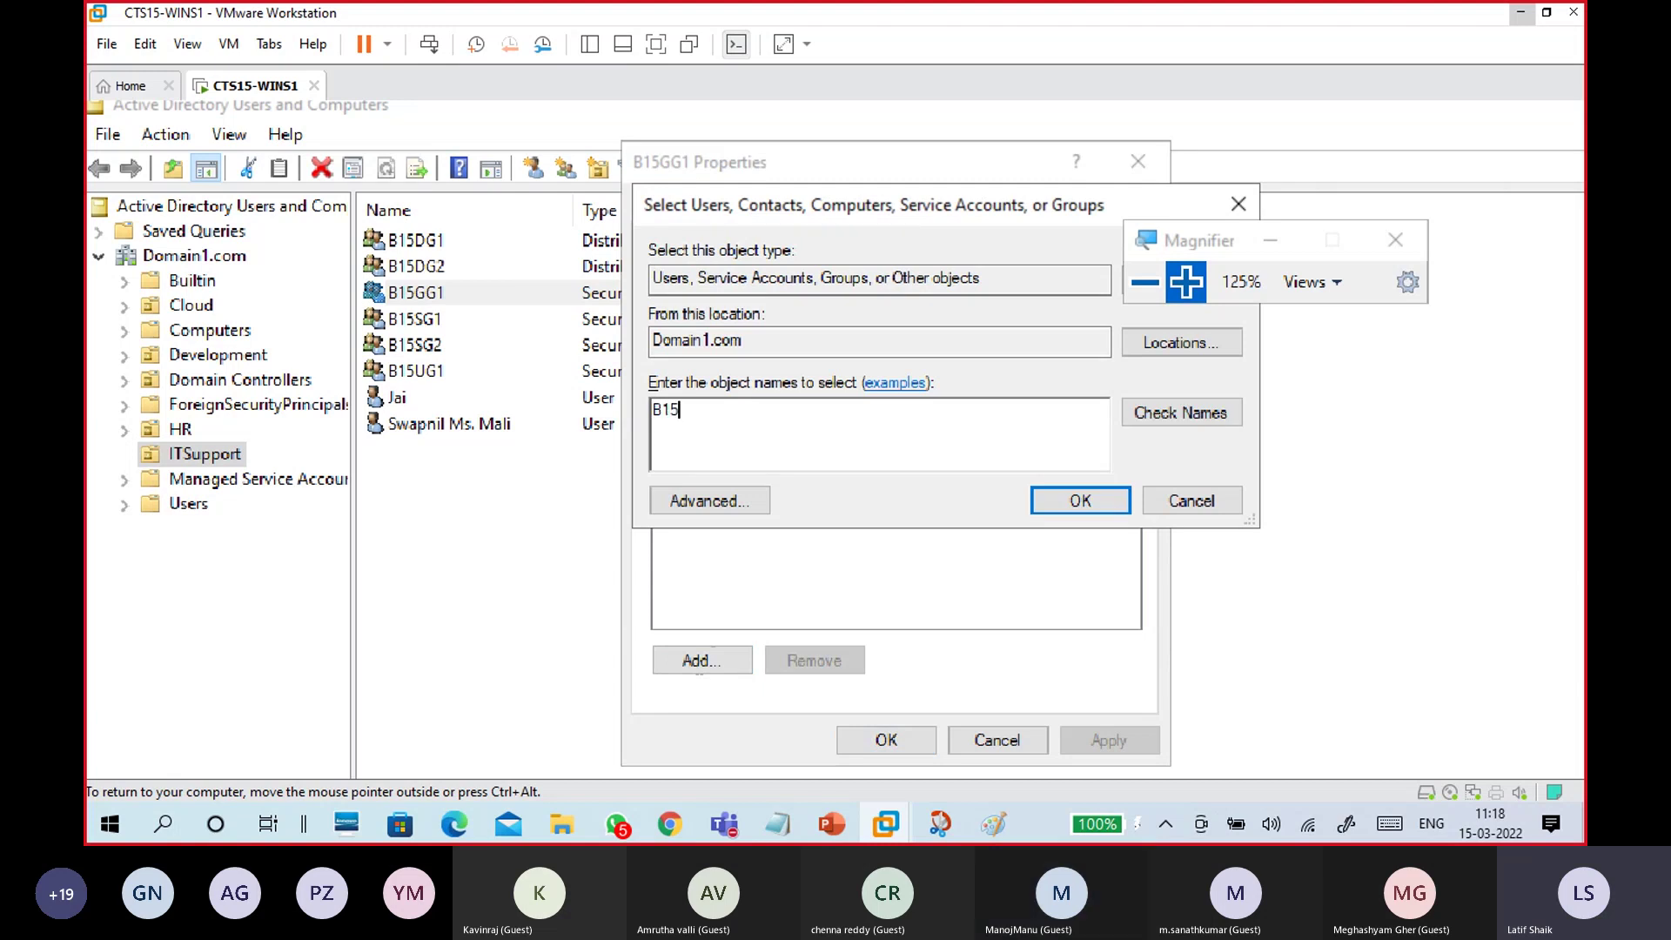
{"action": "left_click", "coordinate": [1133, 412]}
{"action": "left_click", "coordinate": [1181, 509]}
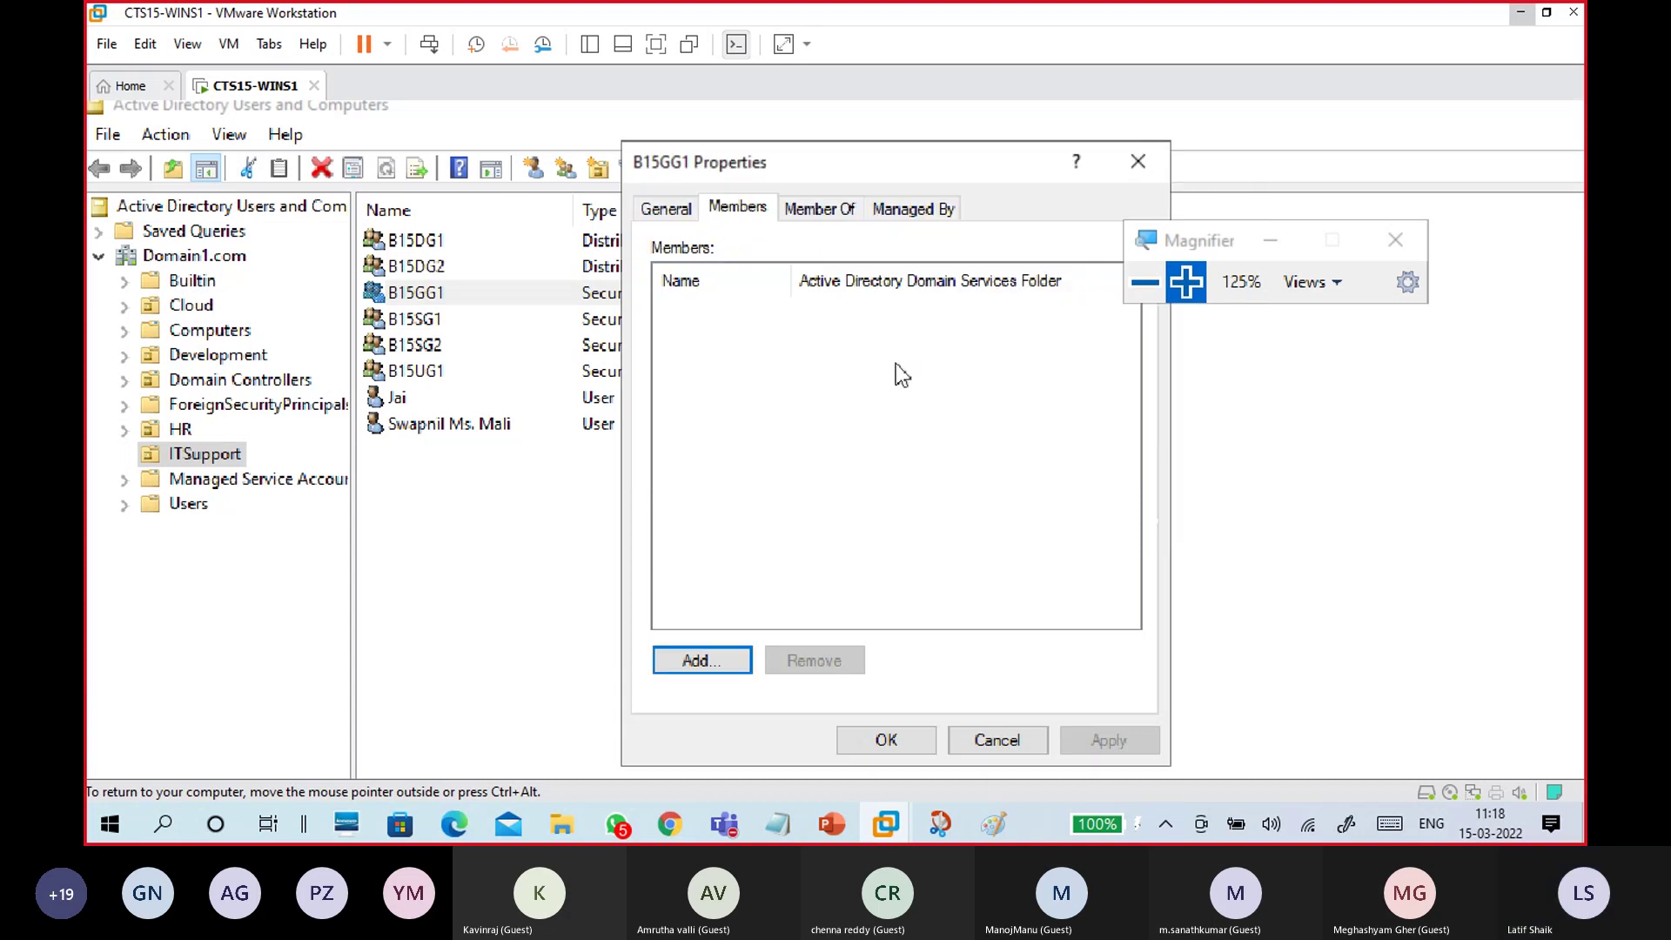
- Look up B15 among the groups that B15GG1 can become a member of and go through the matching names
{"action": "left_click", "coordinate": [819, 211]}
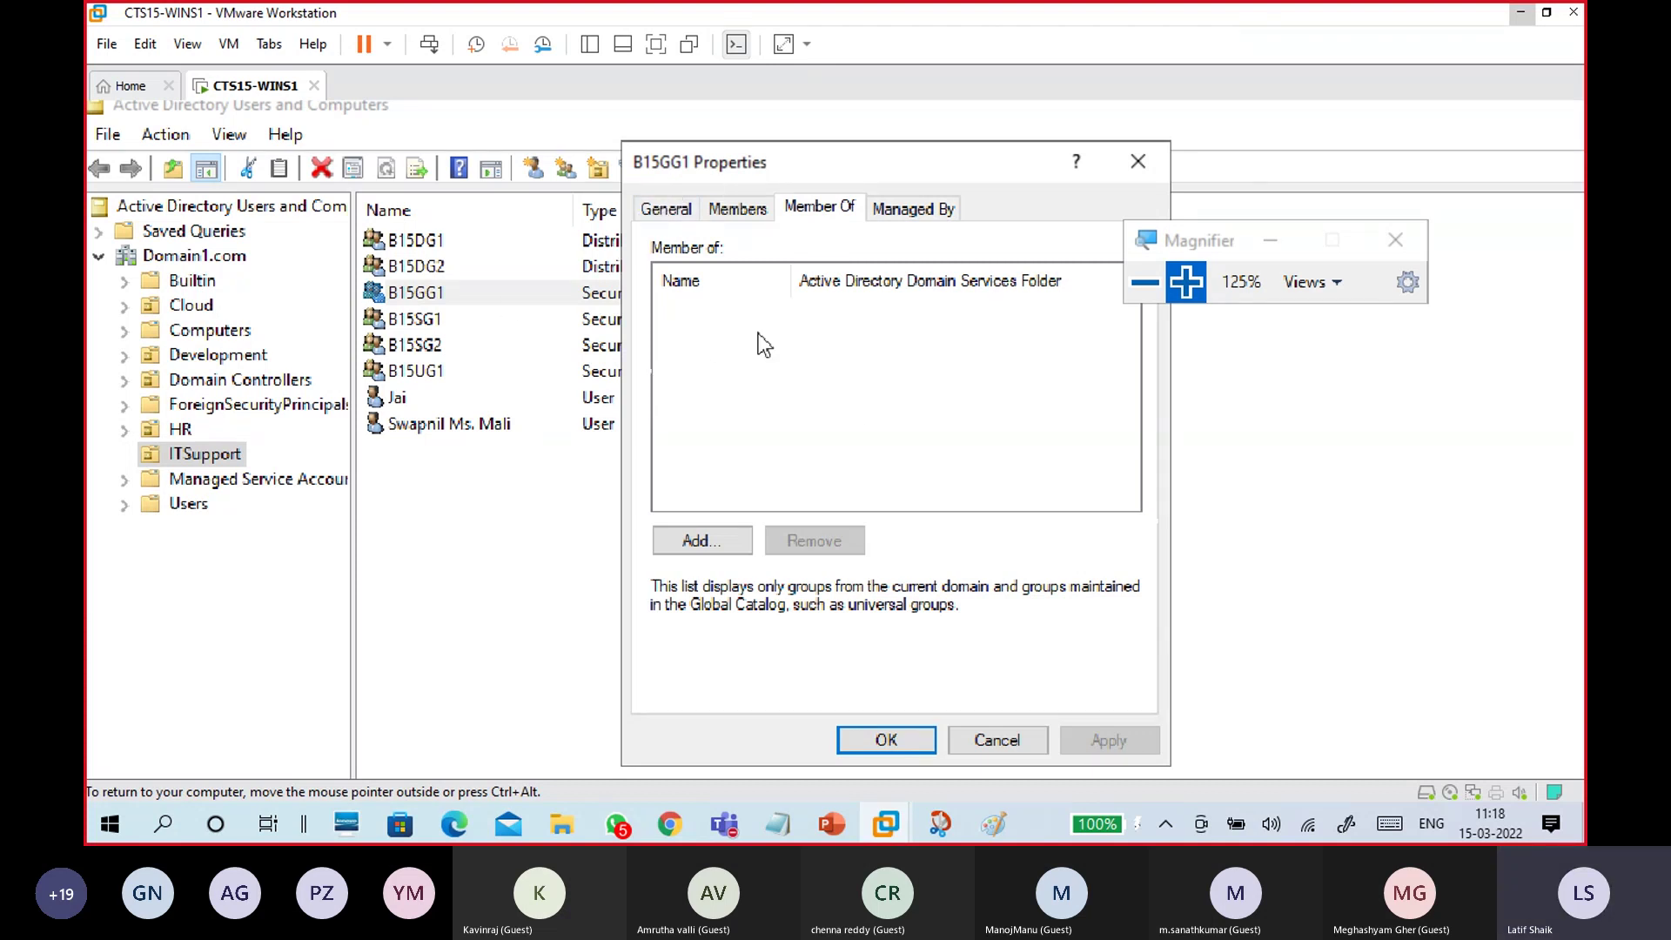
{"action": "left_click", "coordinate": [712, 543]}
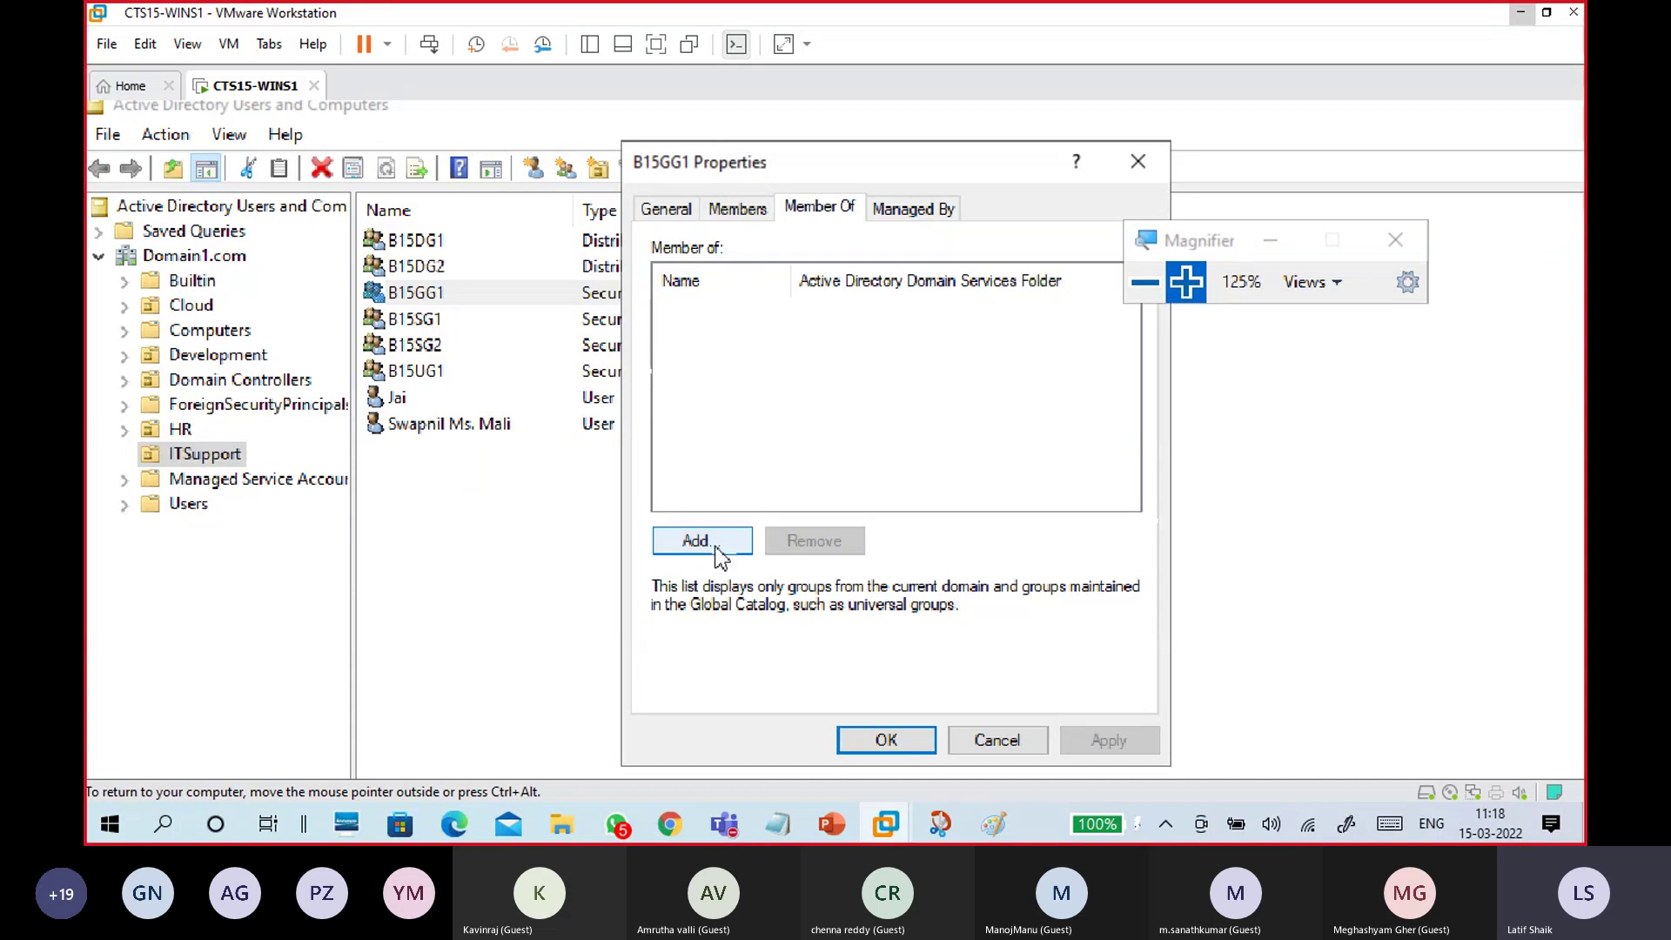
{"action": "type", "text": "B"}
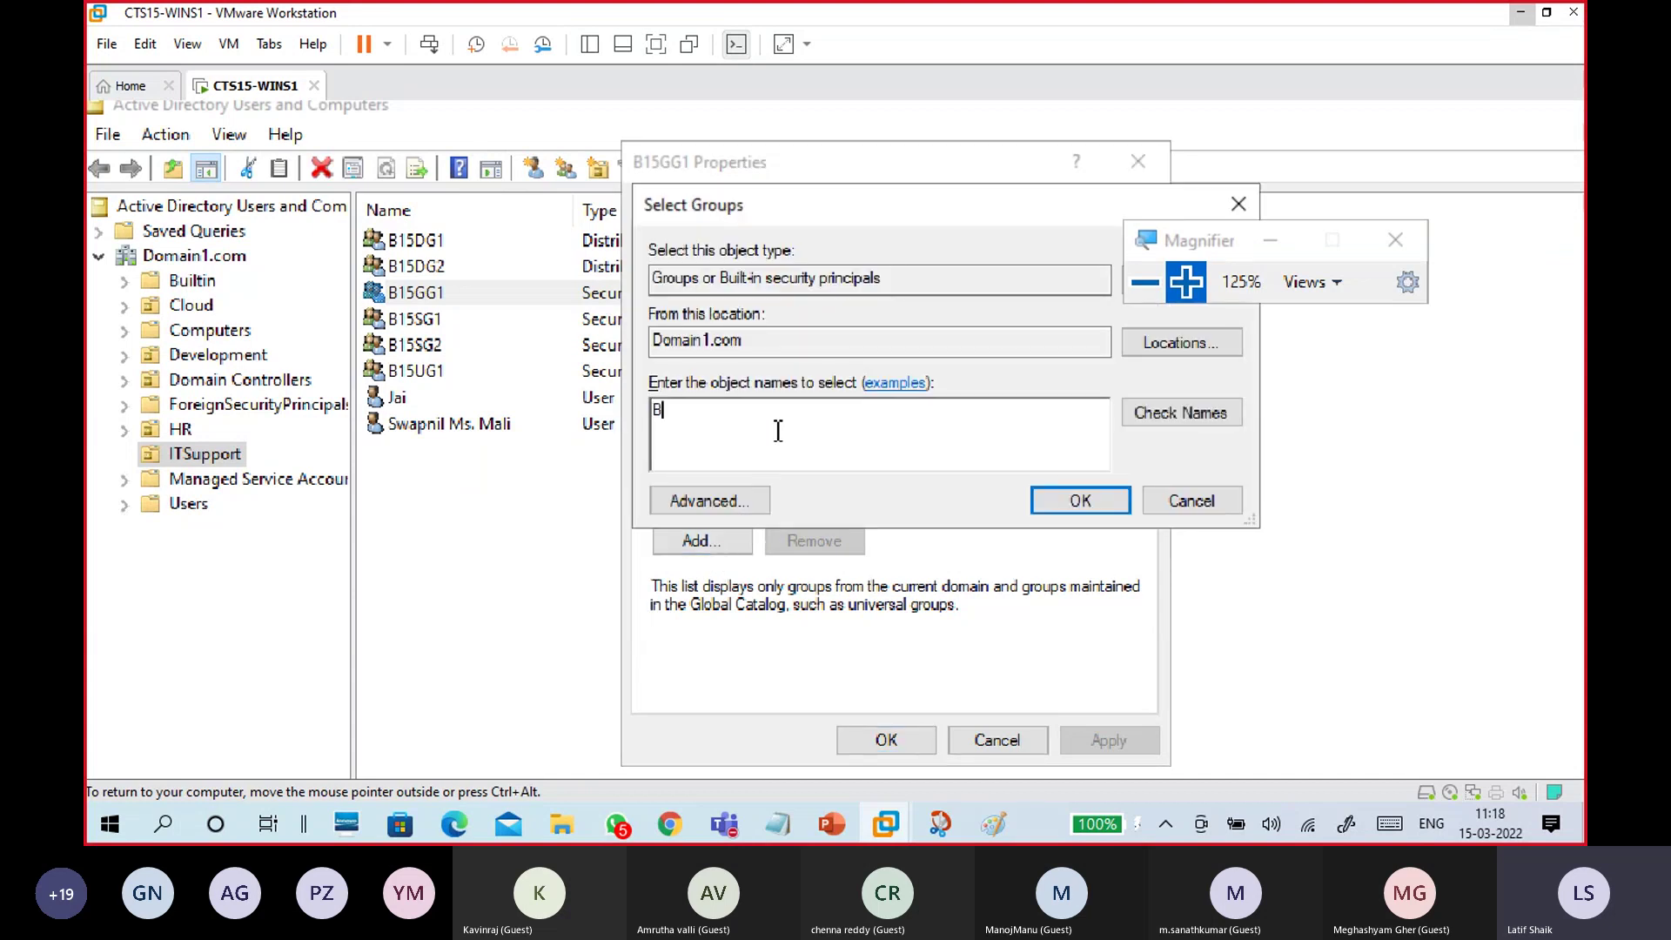
{"action": "type", "text": "15"}
{"action": "left_click", "coordinate": [1159, 411]}
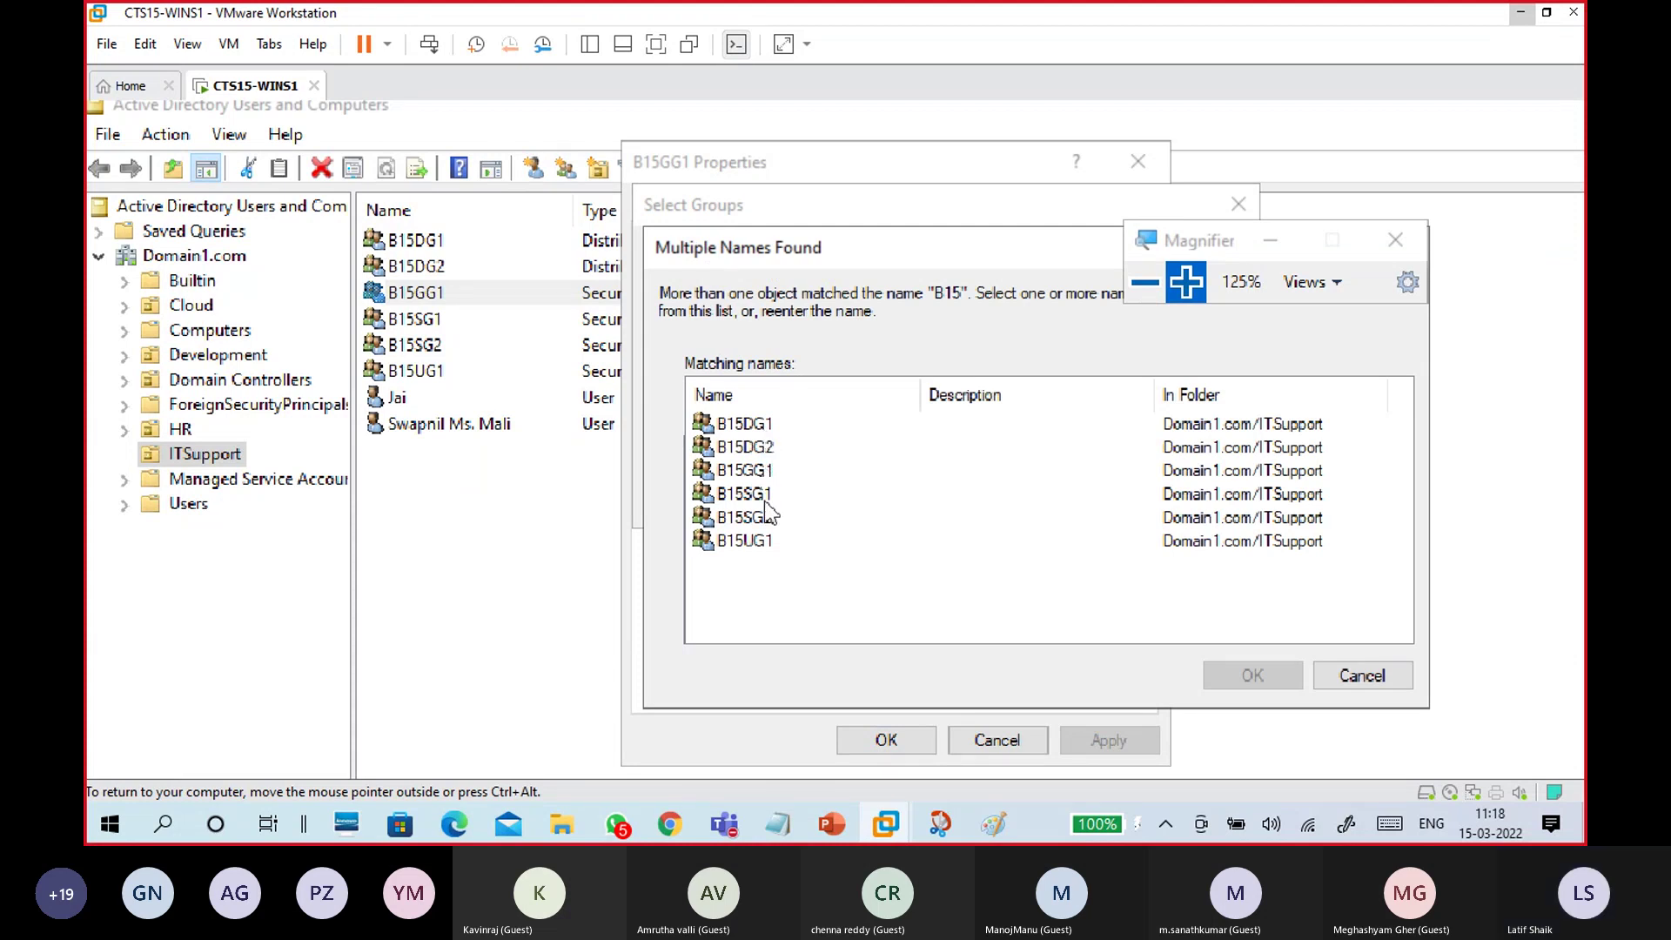
{"action": "left_click", "coordinate": [752, 441]}
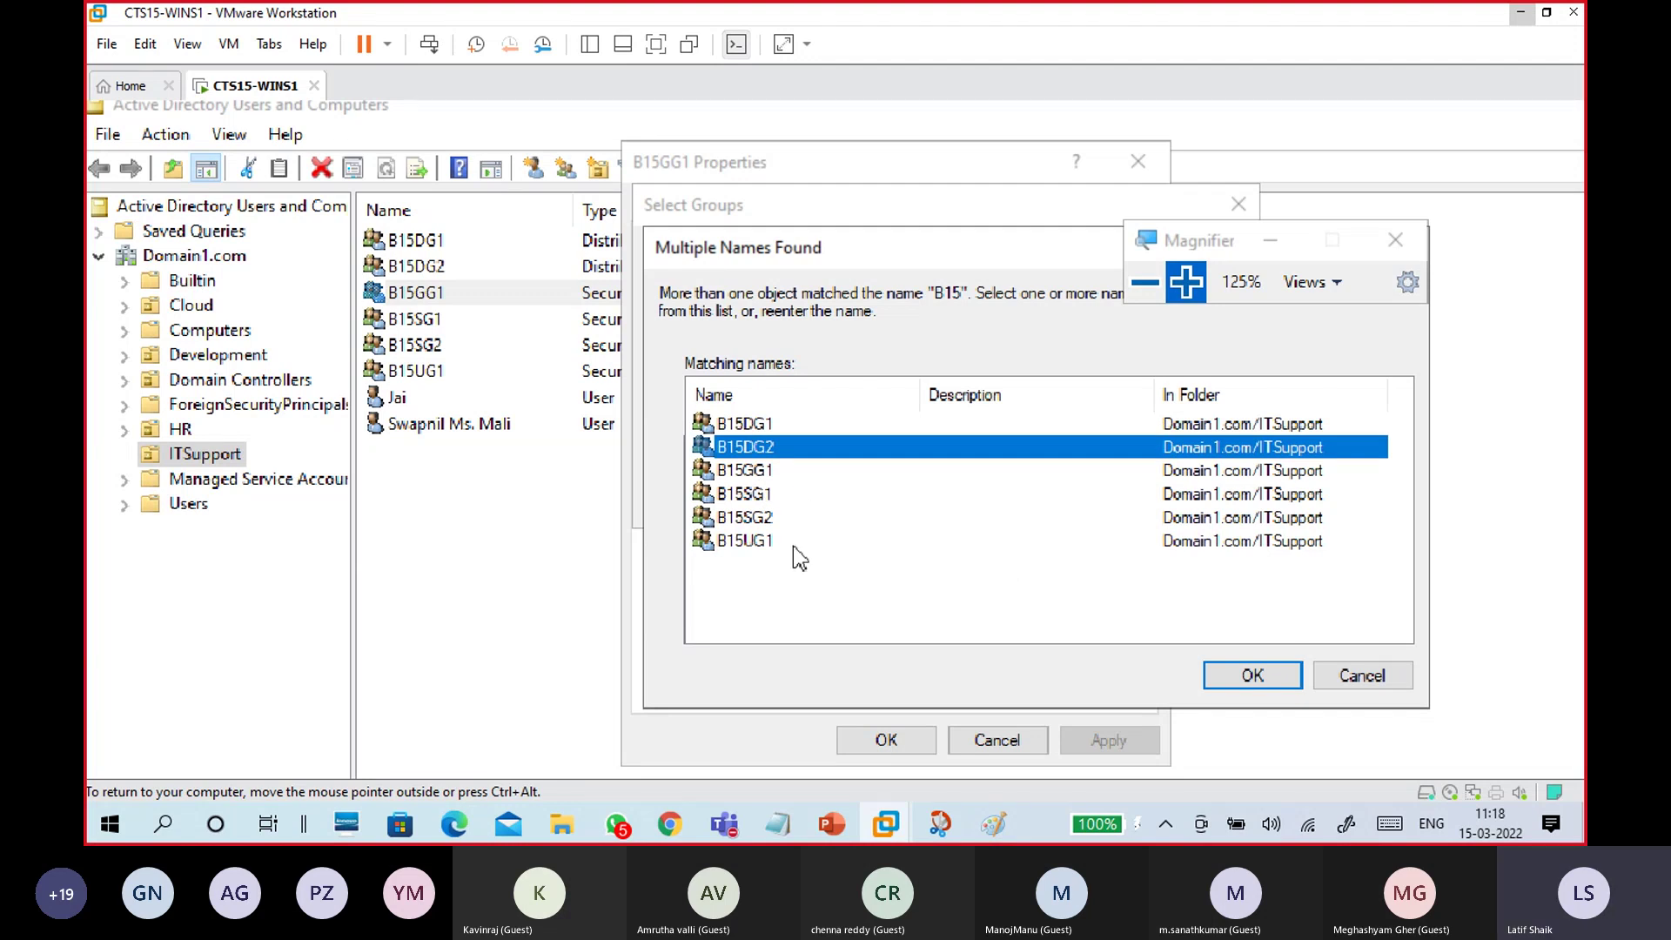
{"action": "left_click", "coordinate": [762, 470]}
{"action": "left_click", "coordinate": [773, 493]}
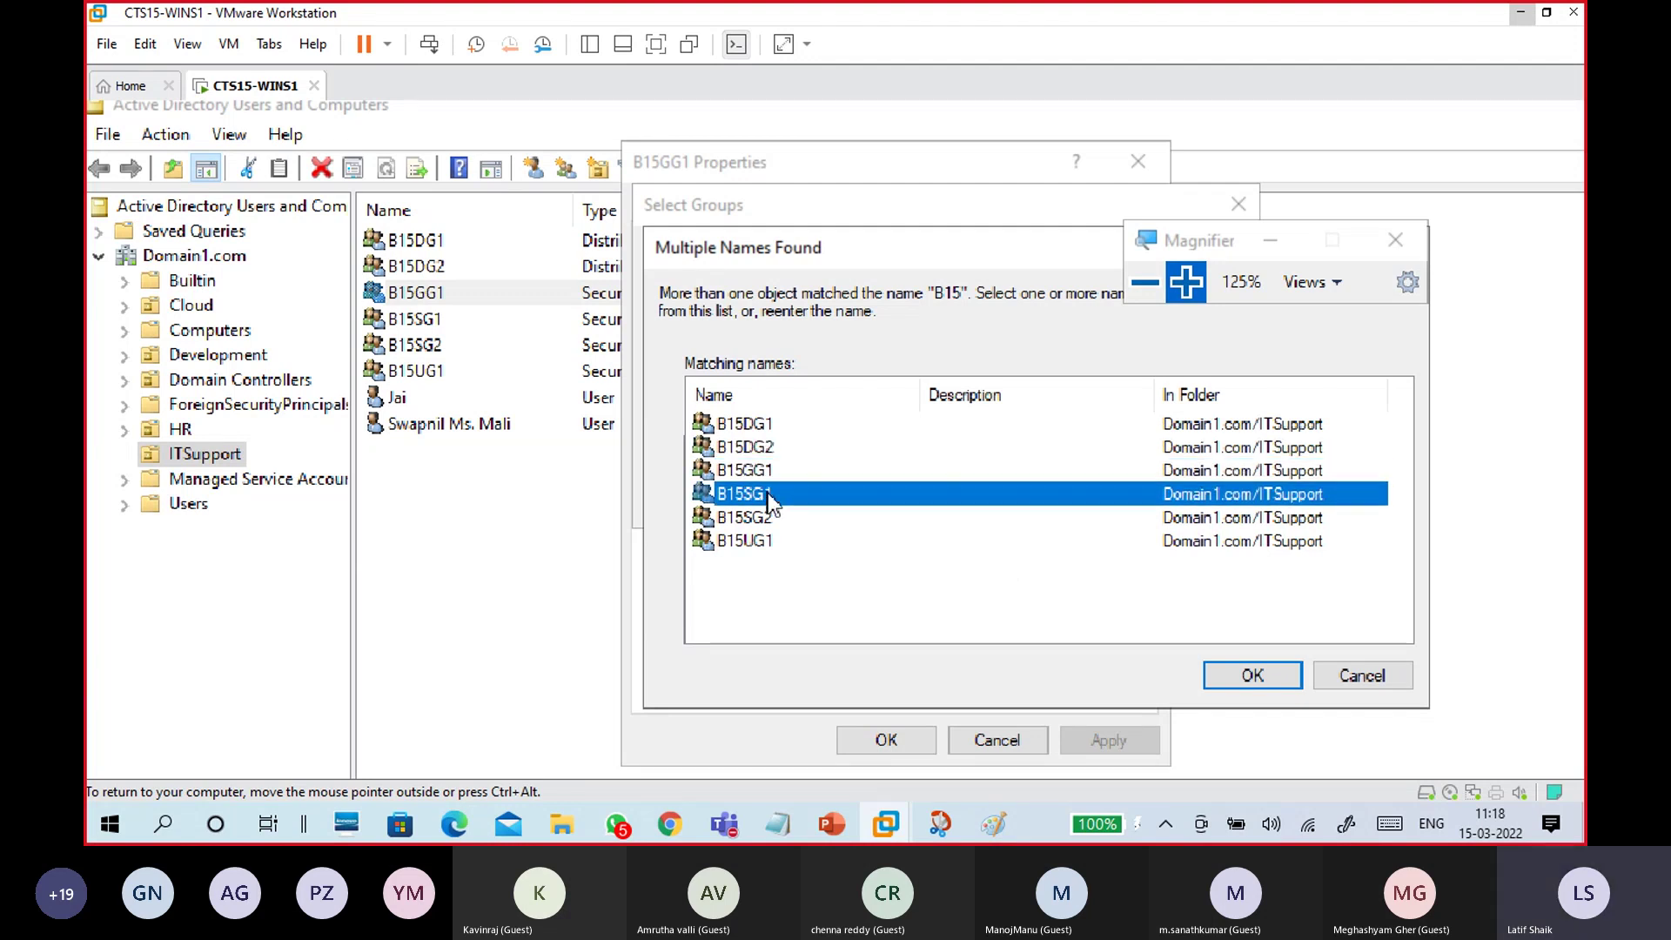
{"action": "left_click", "coordinate": [771, 517]}
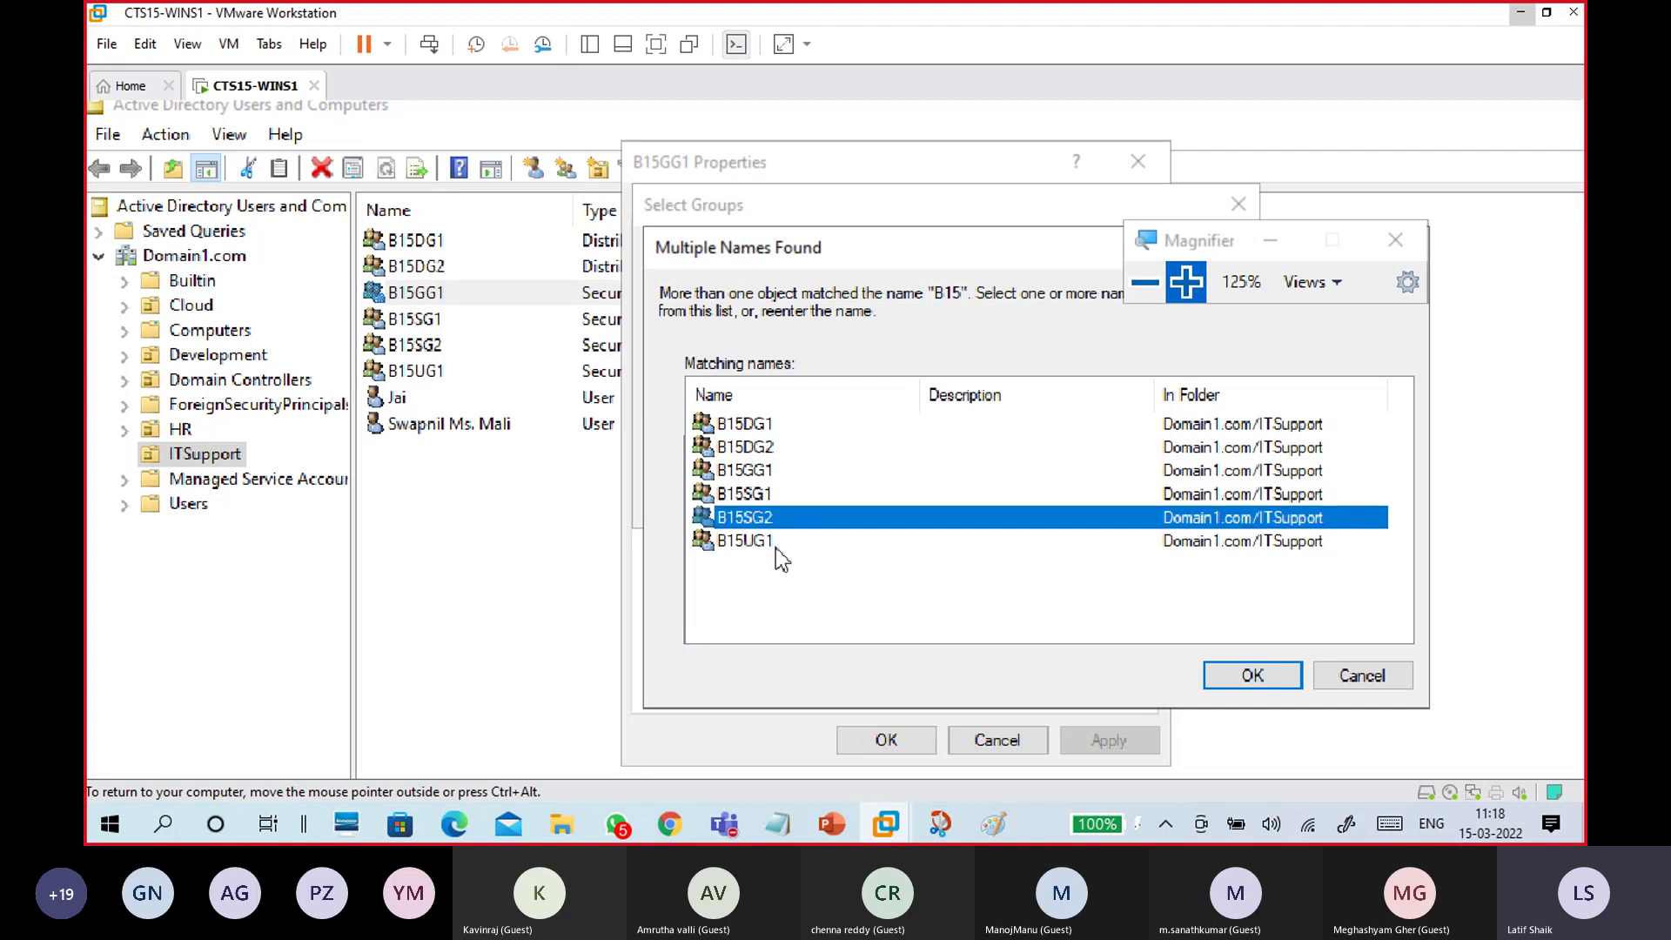
{"action": "left_click", "coordinate": [773, 543]}
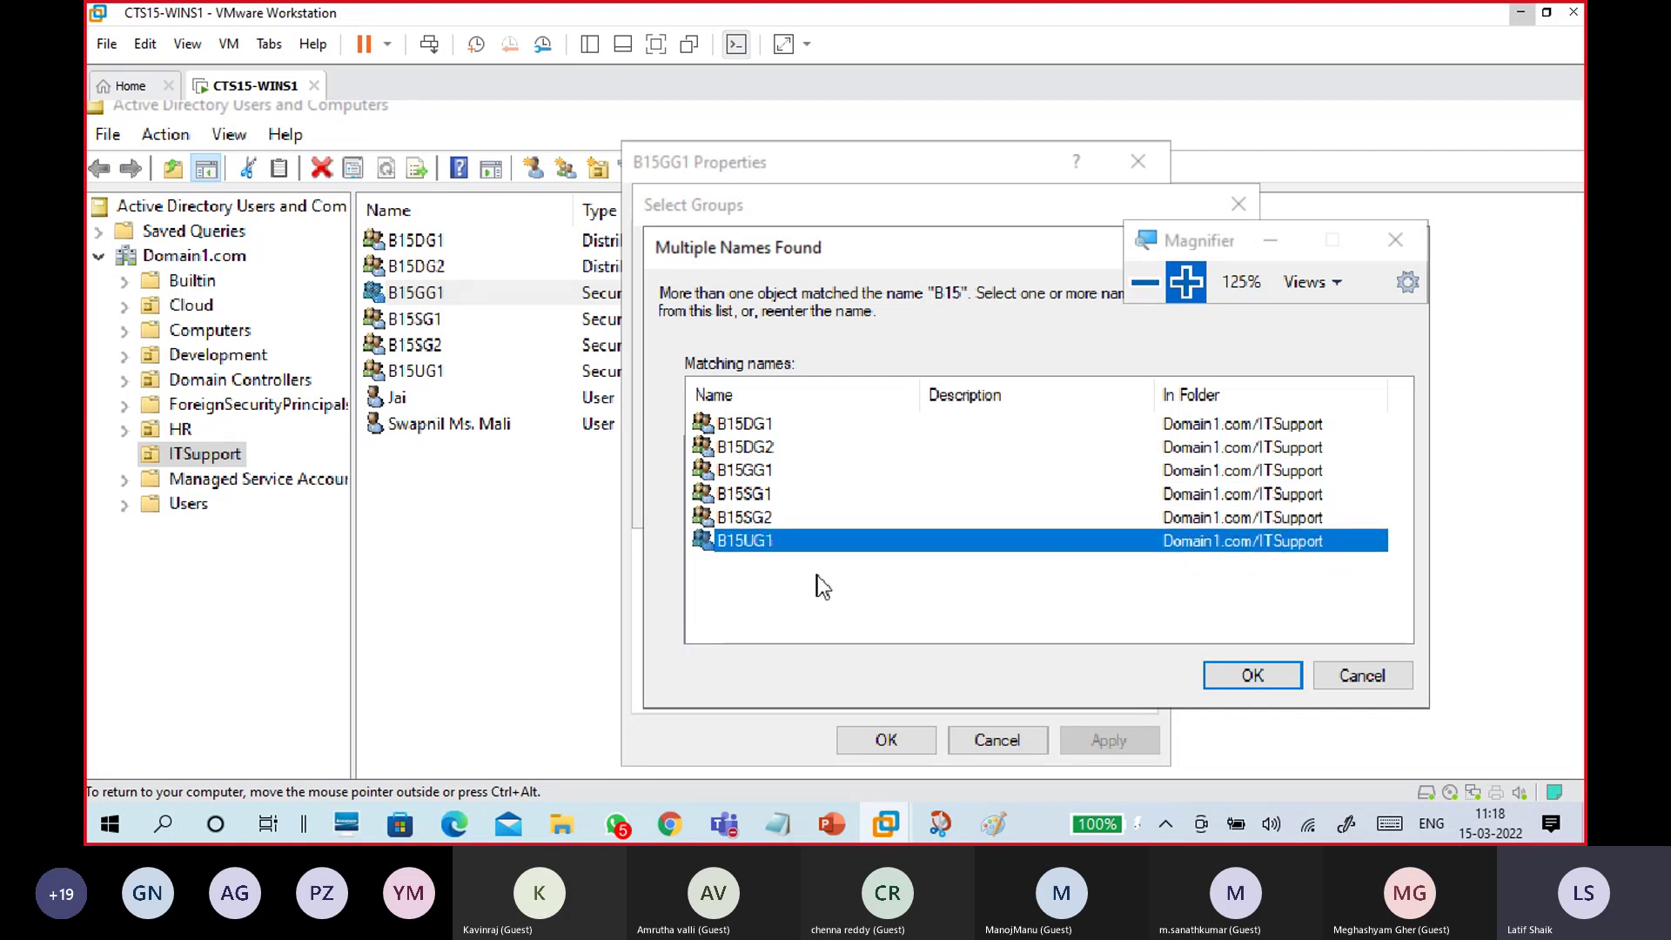
- Add B15SG1 to the groups that B15GG1 is a member of, then cancel the properties without saving
{"action": "left_click", "coordinate": [755, 493]}
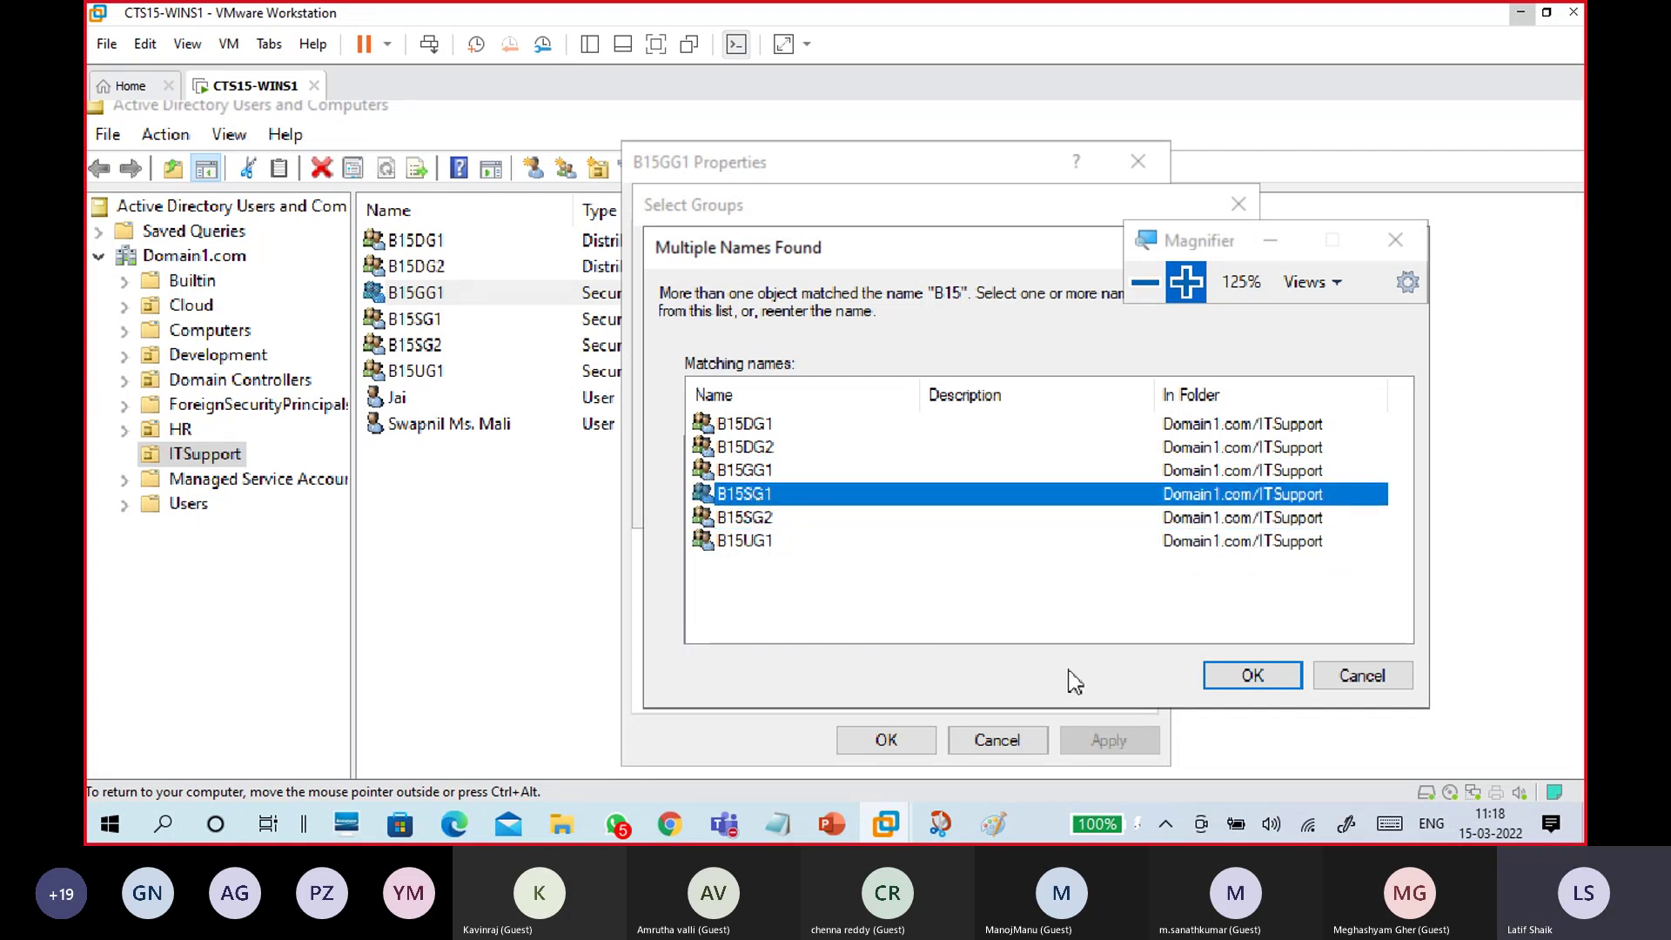
{"action": "left_click", "coordinate": [1230, 672]}
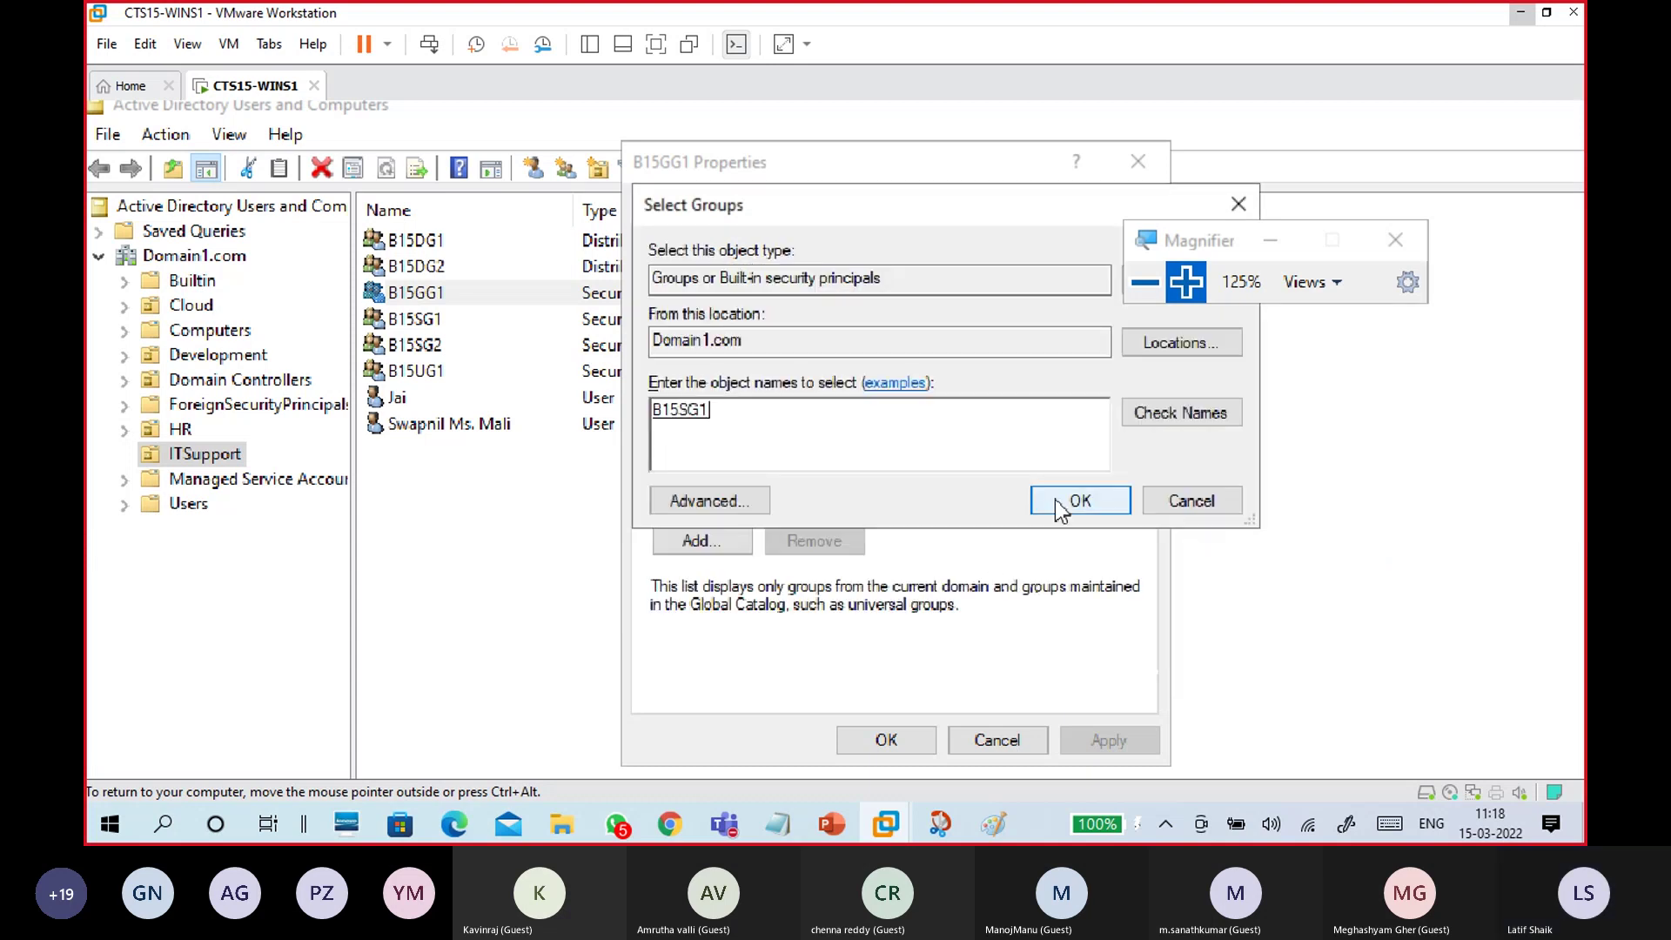
{"action": "left_click", "coordinate": [1067, 498]}
{"action": "left_click", "coordinate": [707, 315]}
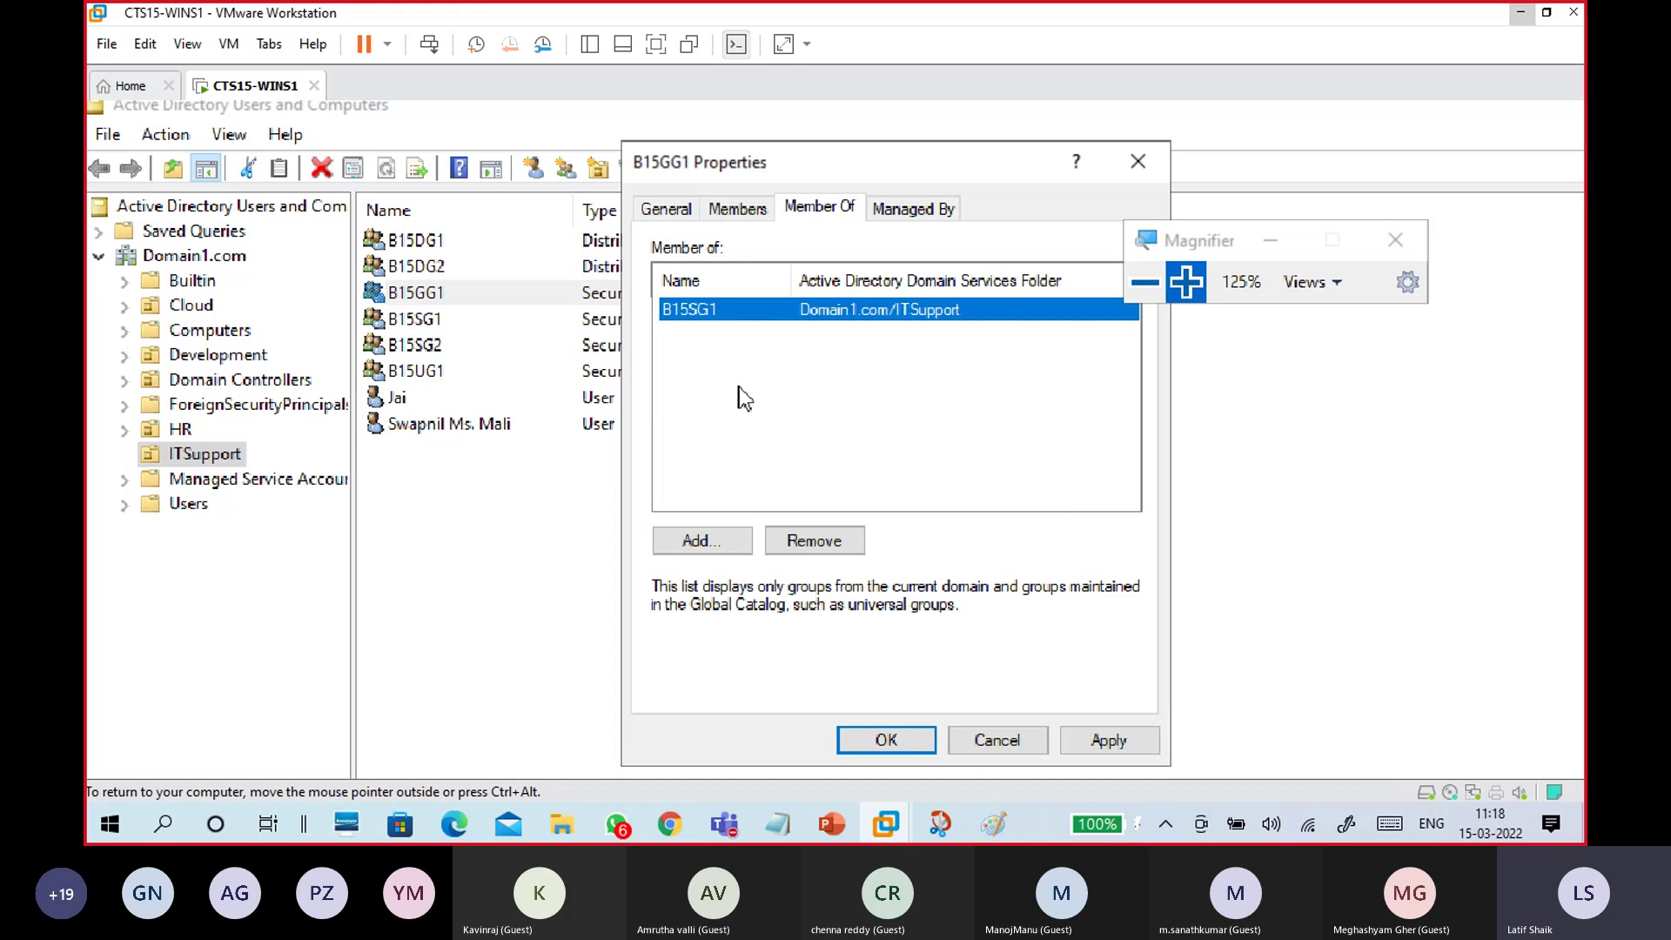
{"action": "left_click", "coordinate": [706, 337]}
{"action": "left_click", "coordinate": [697, 313]}
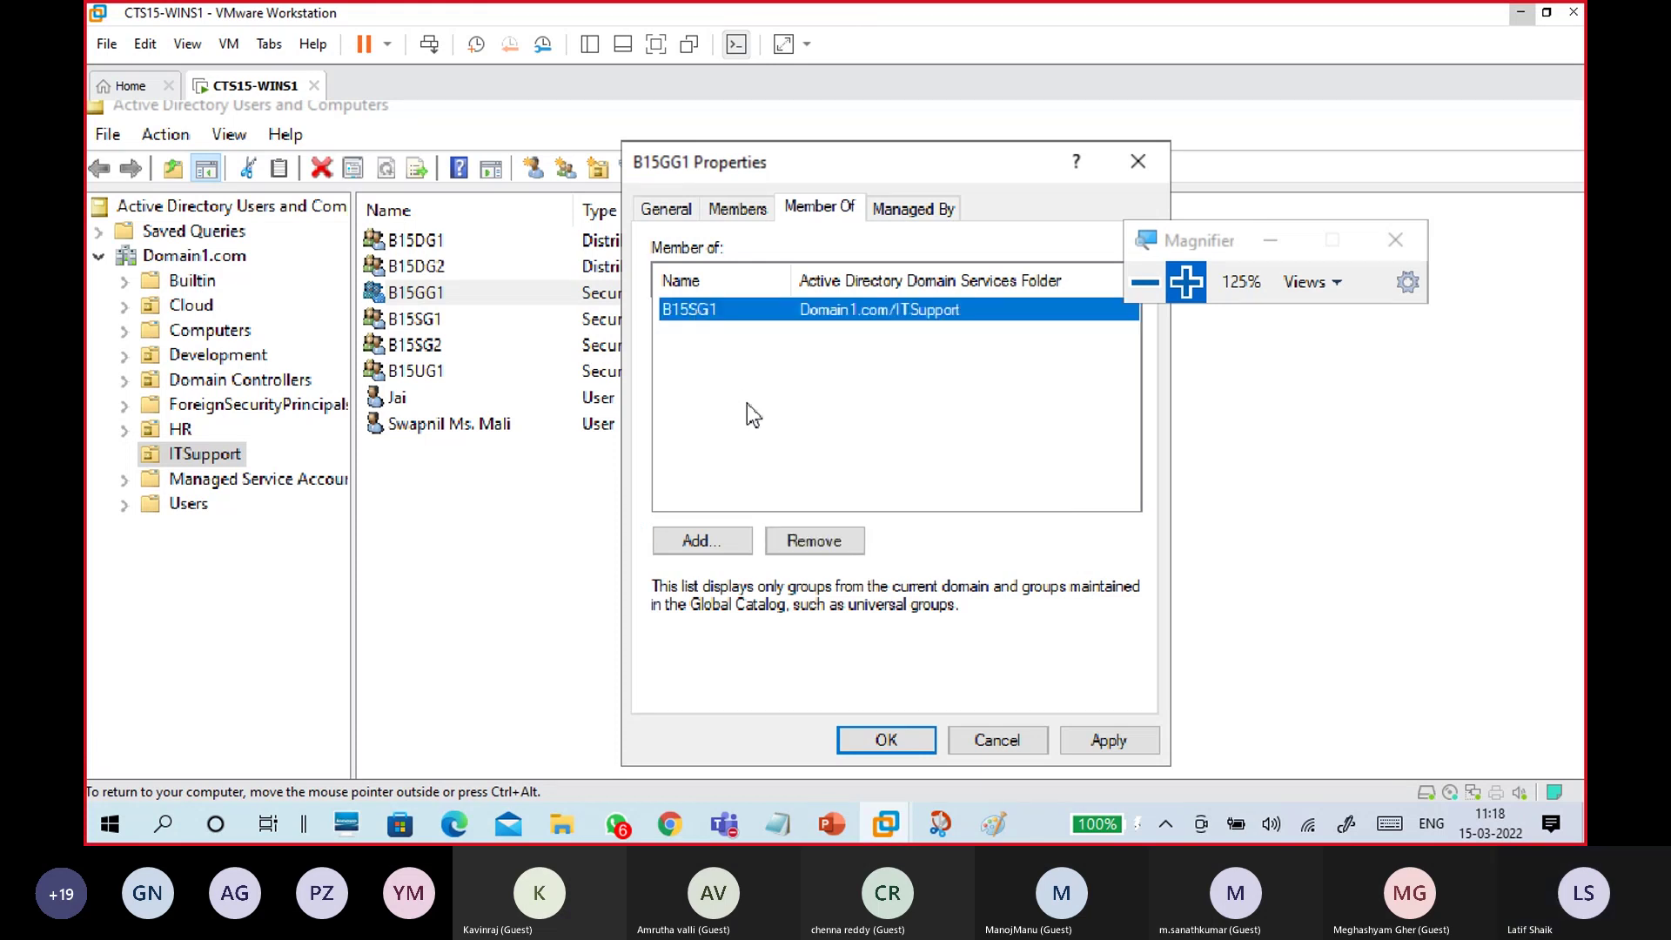
{"action": "left_click", "coordinate": [969, 747]}
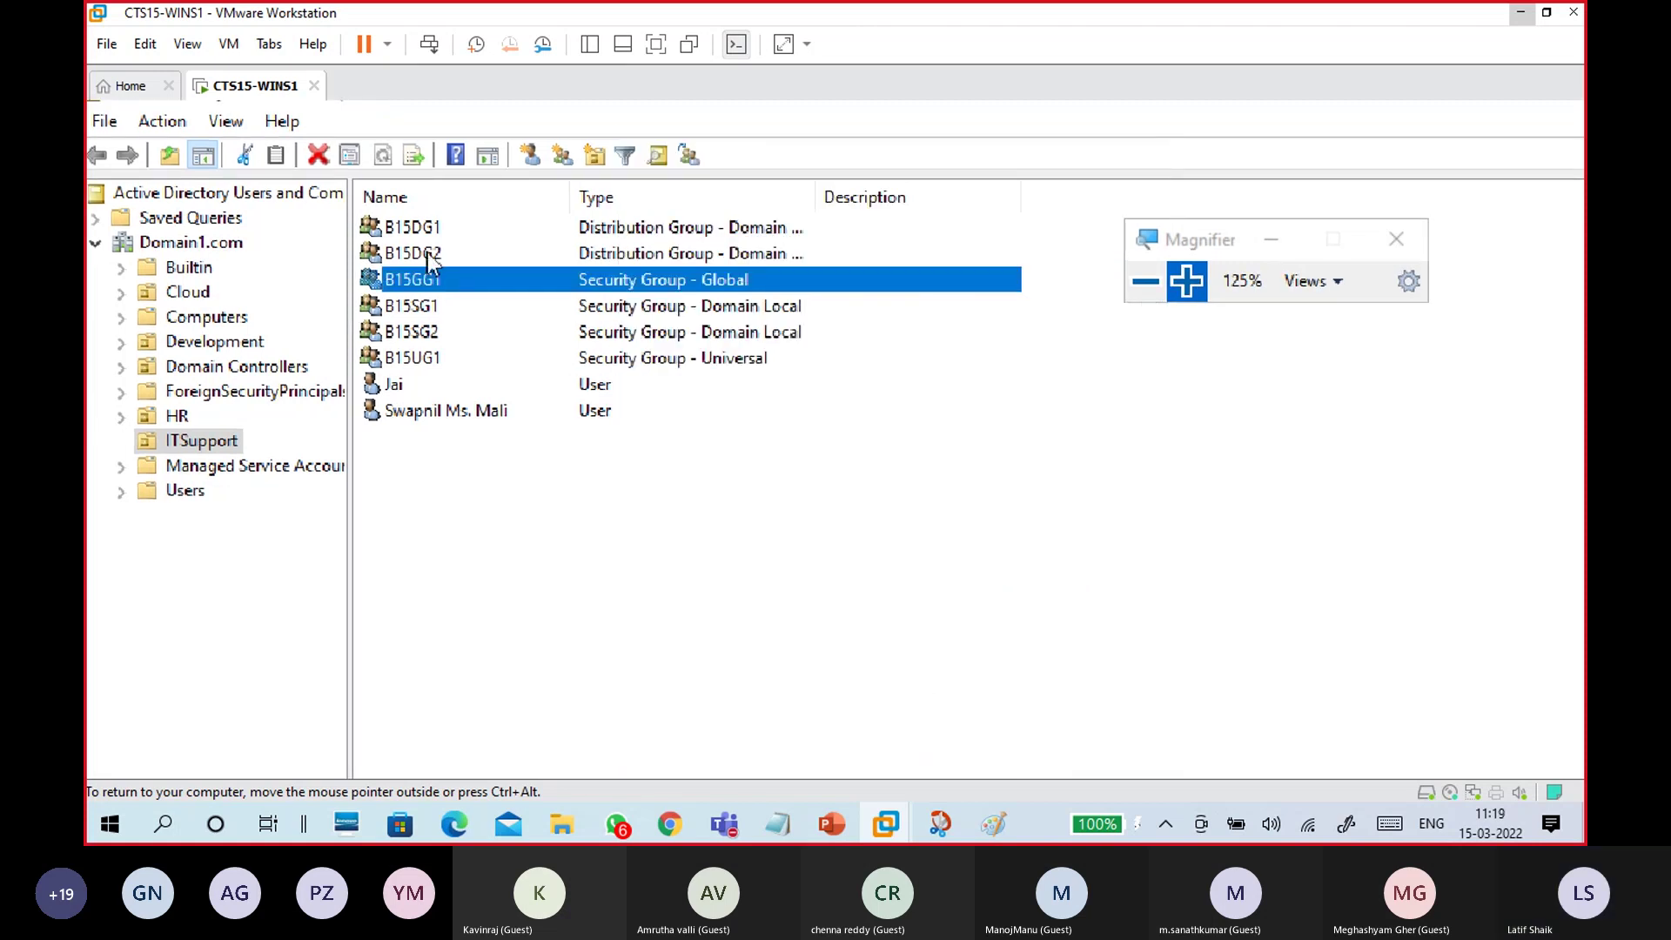
- Open the group memberships of B15SG1 and look up B15 among the groups it can join
{"action": "left_click", "coordinate": [429, 315]}
{"action": "double_click", "coordinate": [429, 318]}
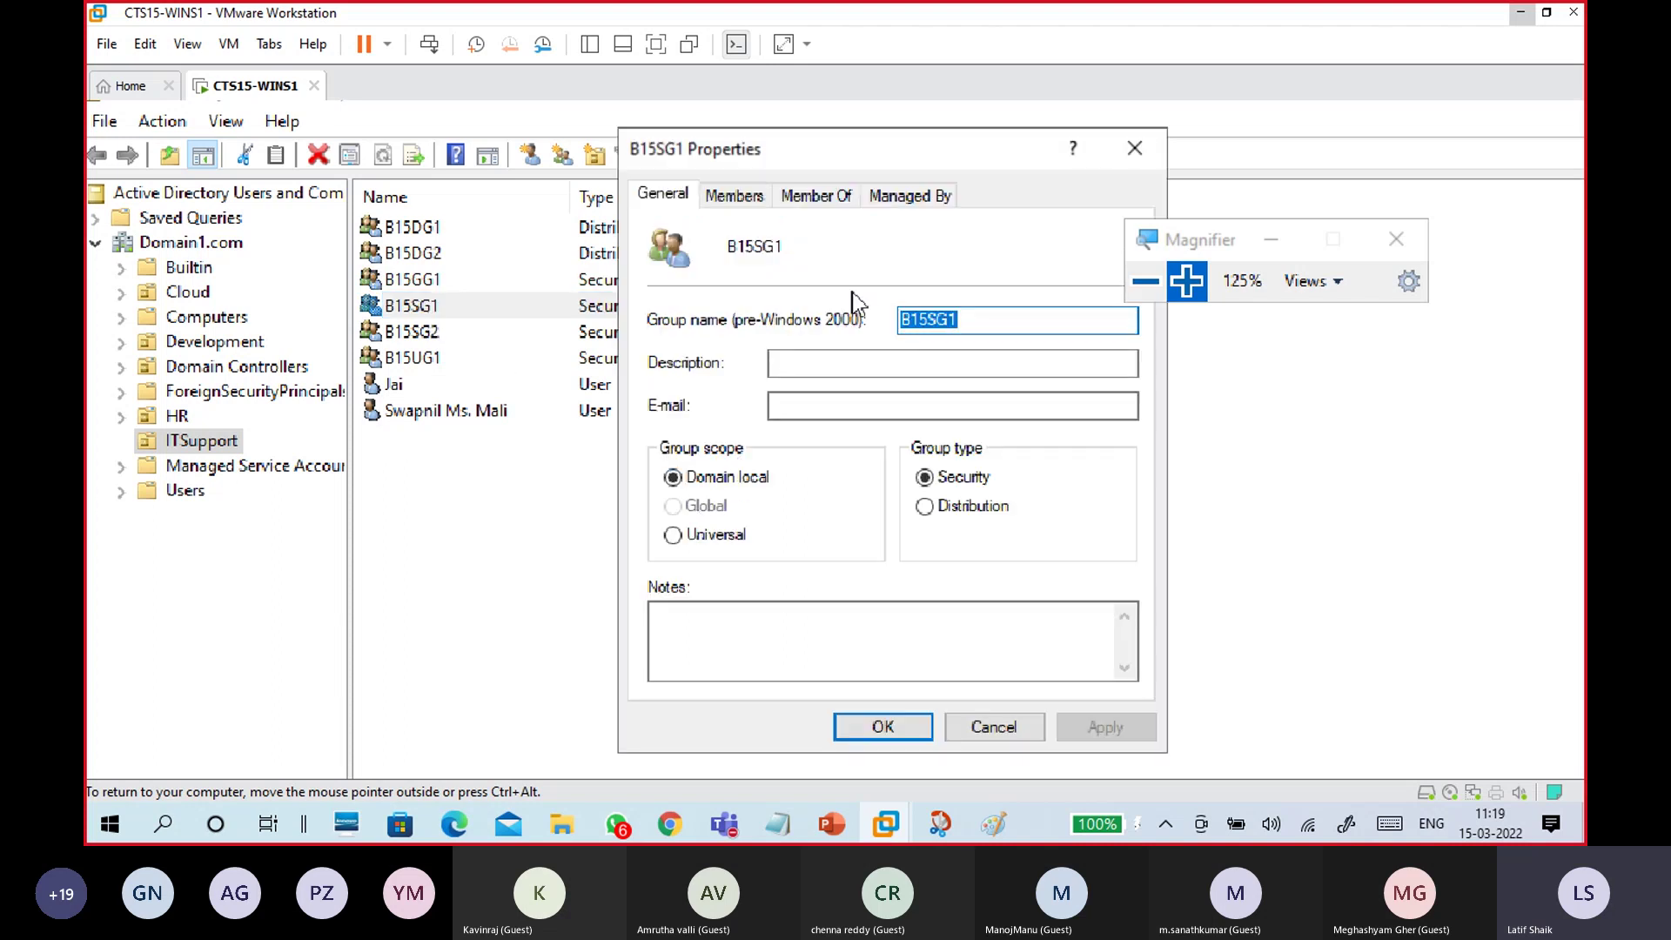
{"action": "left_click", "coordinate": [818, 196]}
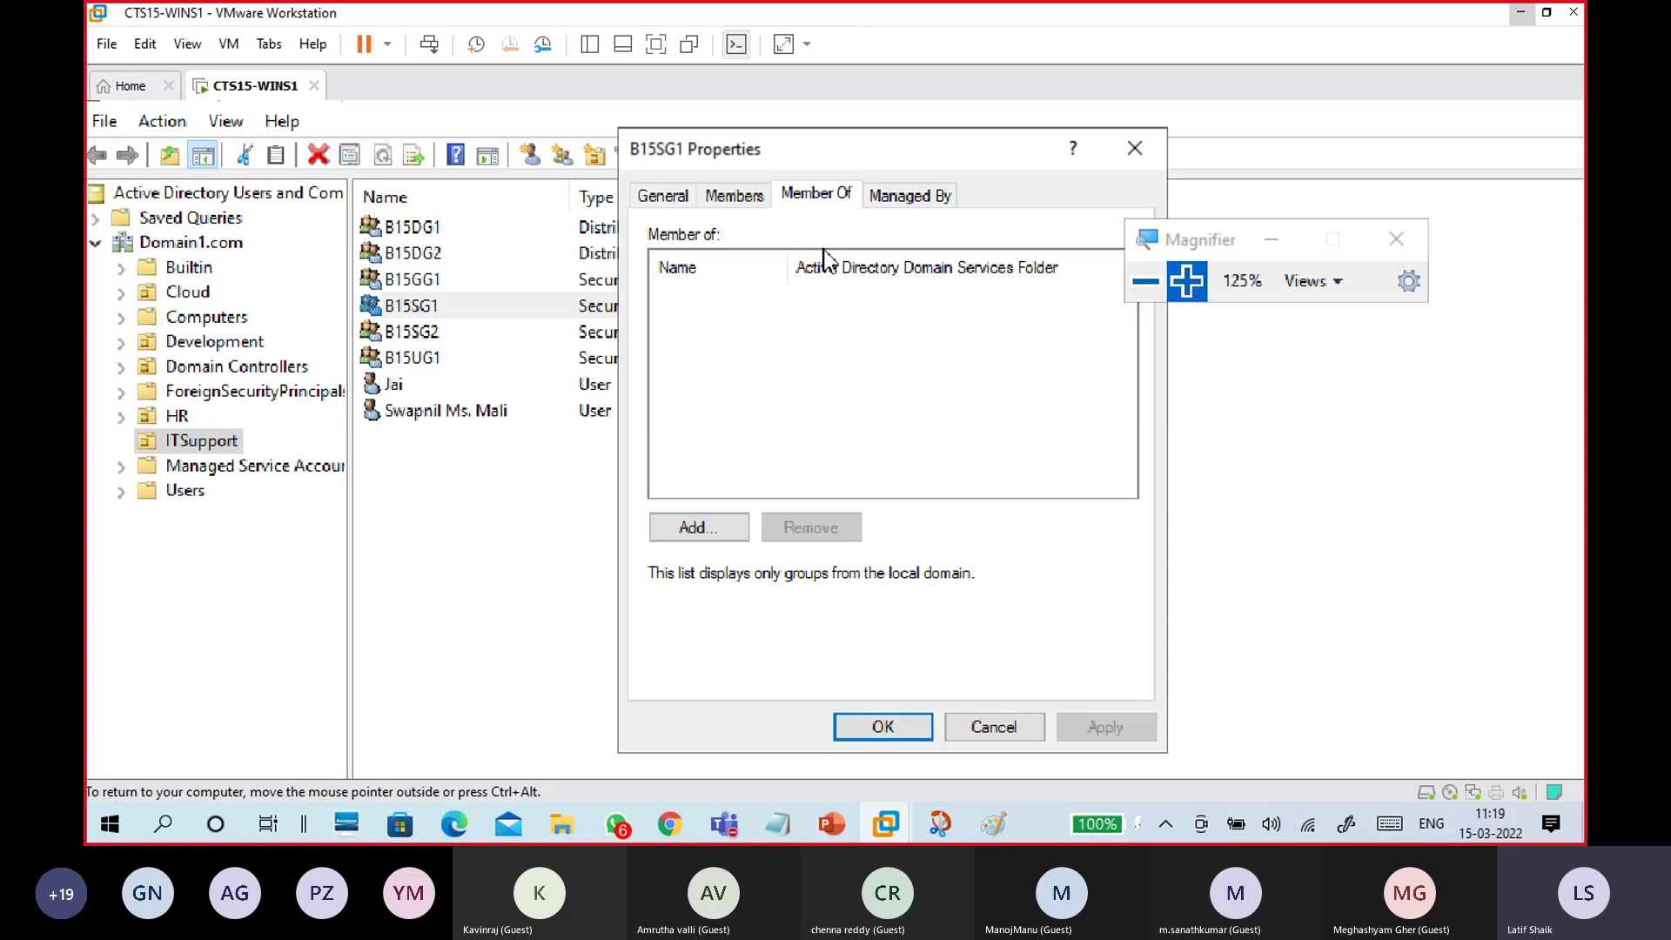
{"action": "left_click", "coordinate": [692, 528]}
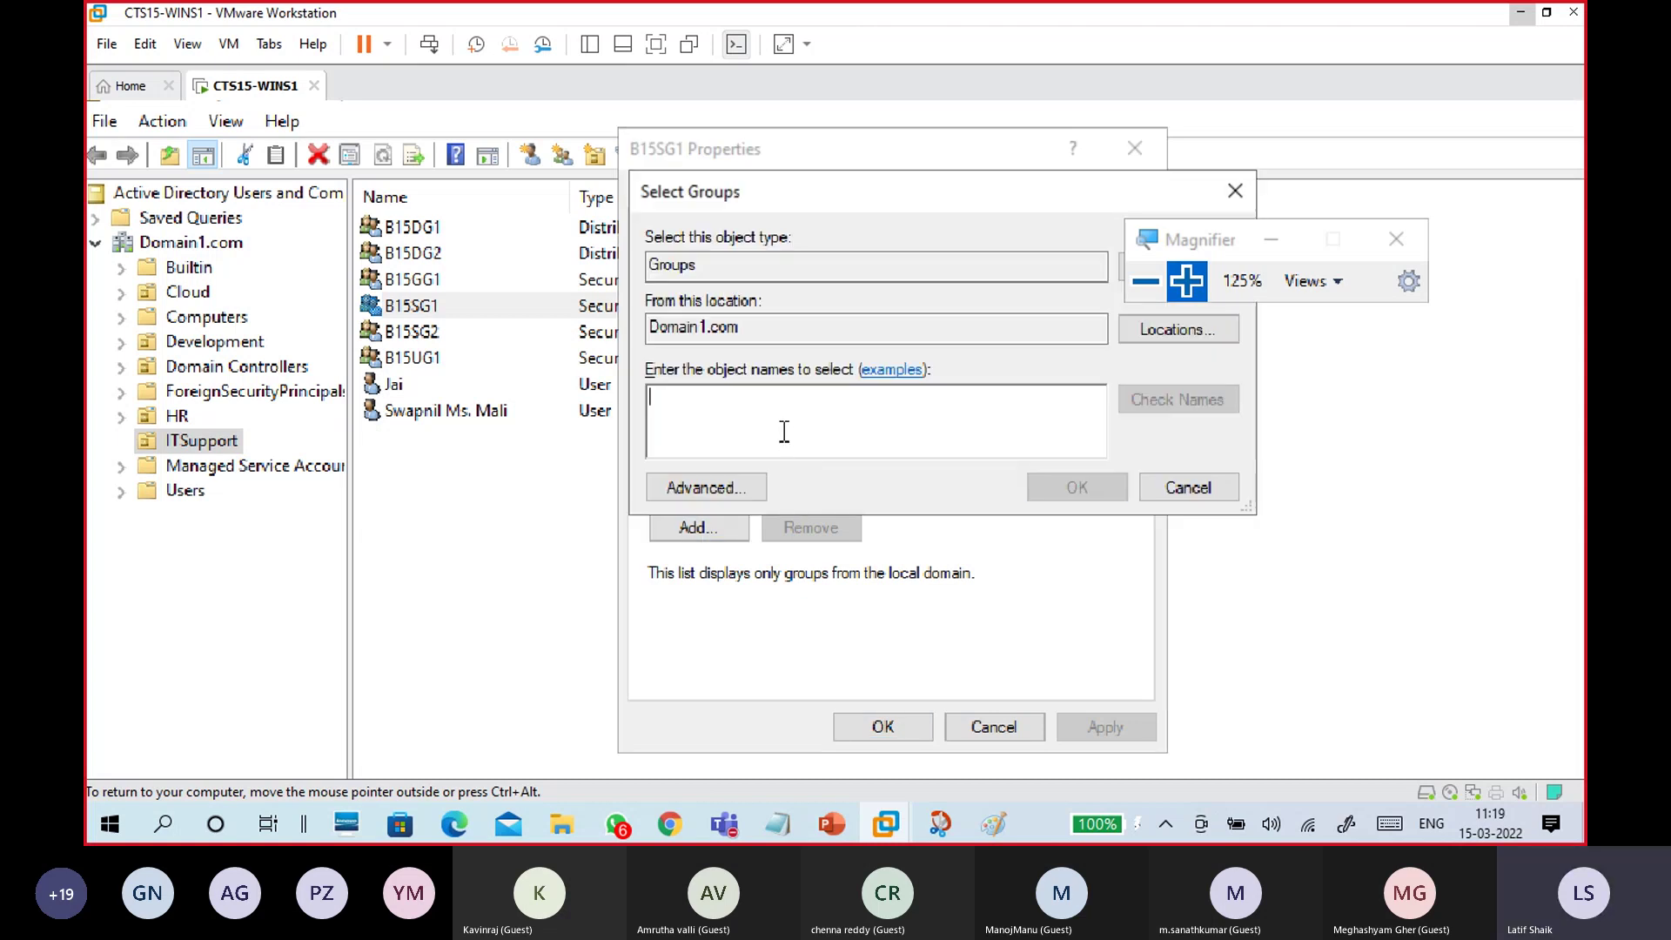
{"action": "type", "text": "B15"}
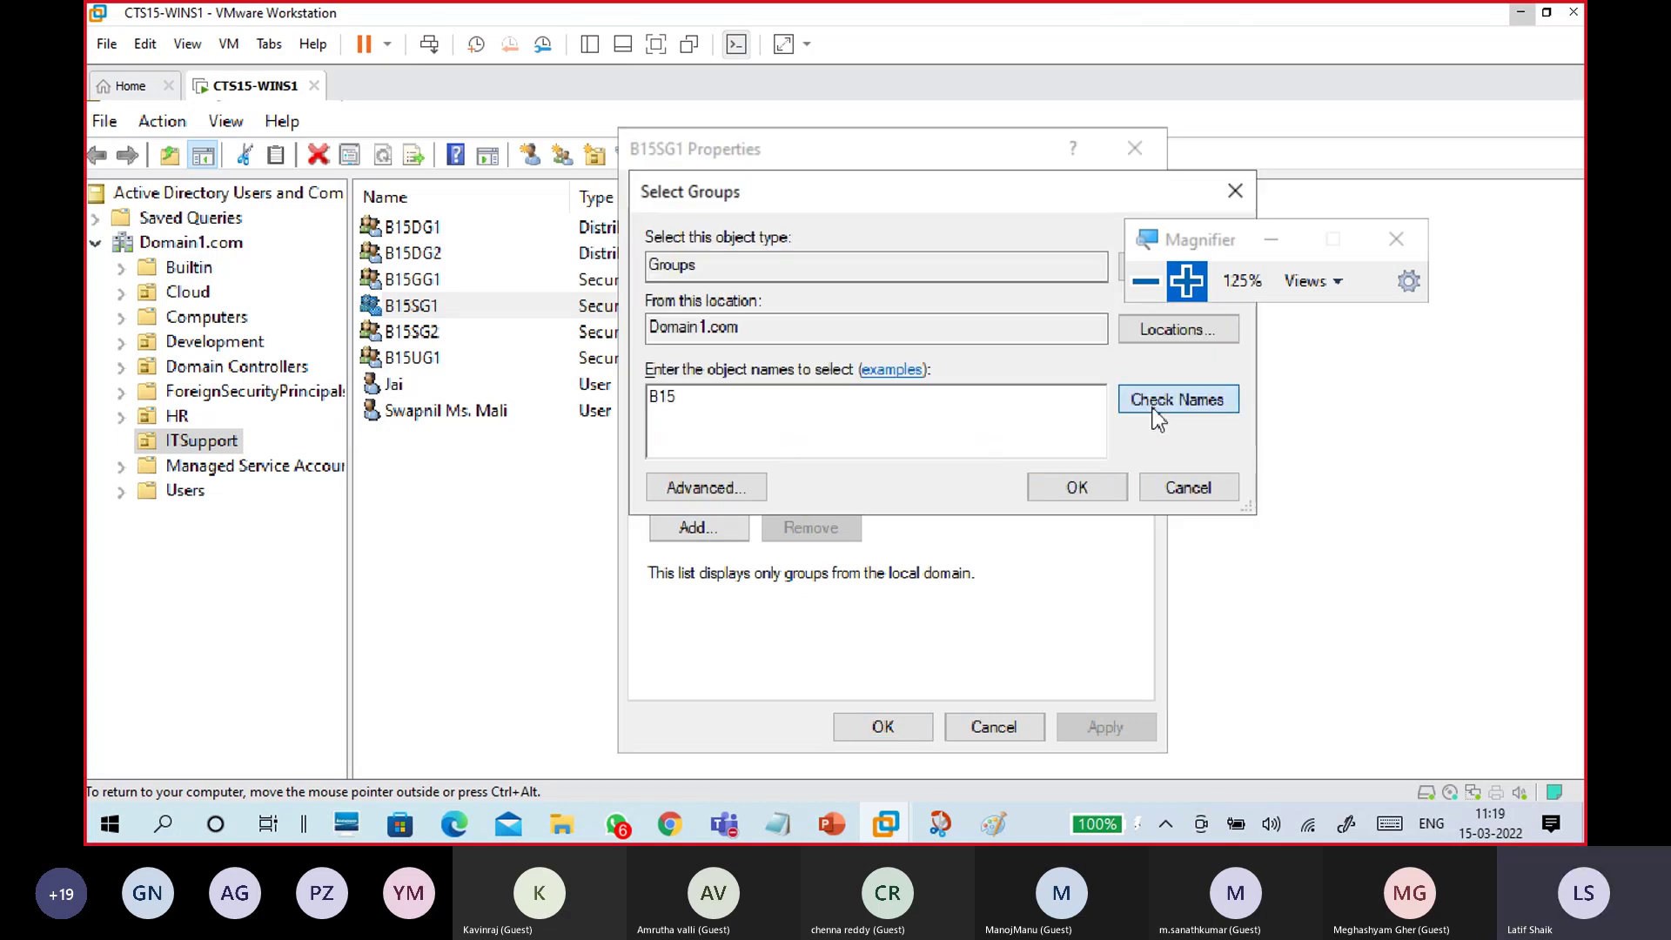
{"action": "left_click", "coordinate": [1157, 418]}
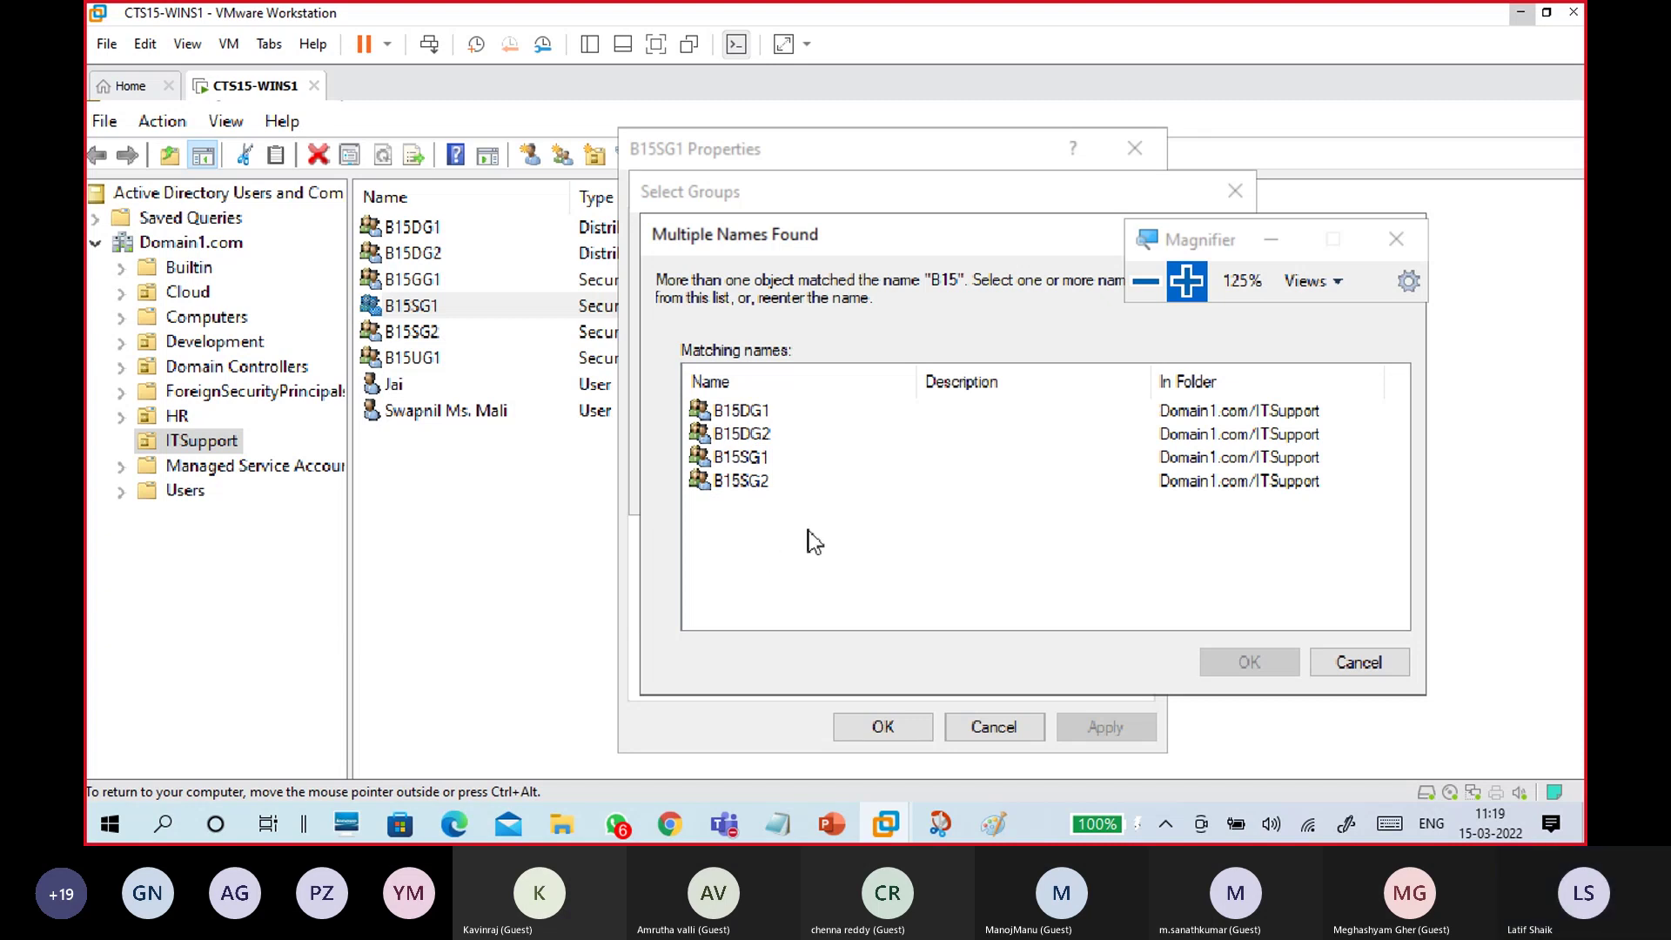
- Go through the matching groups offered for B15SG1, then cancel the selection and close its properties without adding any
{"action": "left_click", "coordinate": [764, 480]}
{"action": "left_click", "coordinate": [759, 456]}
{"action": "left_click", "coordinate": [755, 433]}
{"action": "left_click", "coordinate": [752, 409]}
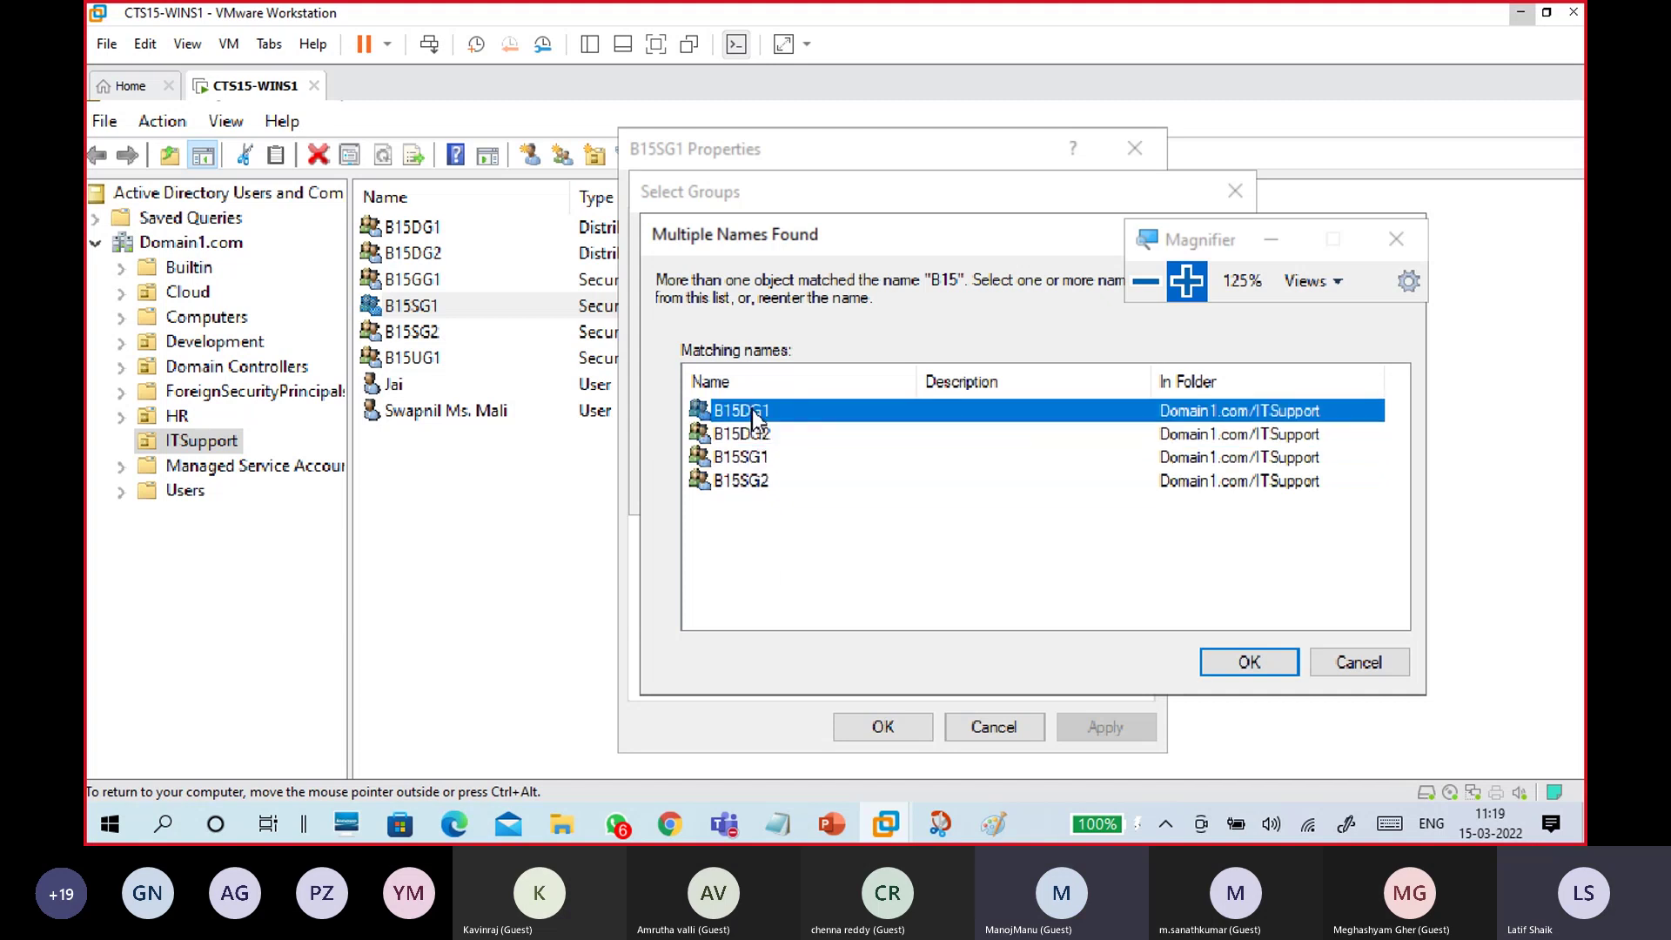
{"action": "left_click", "coordinate": [781, 512]}
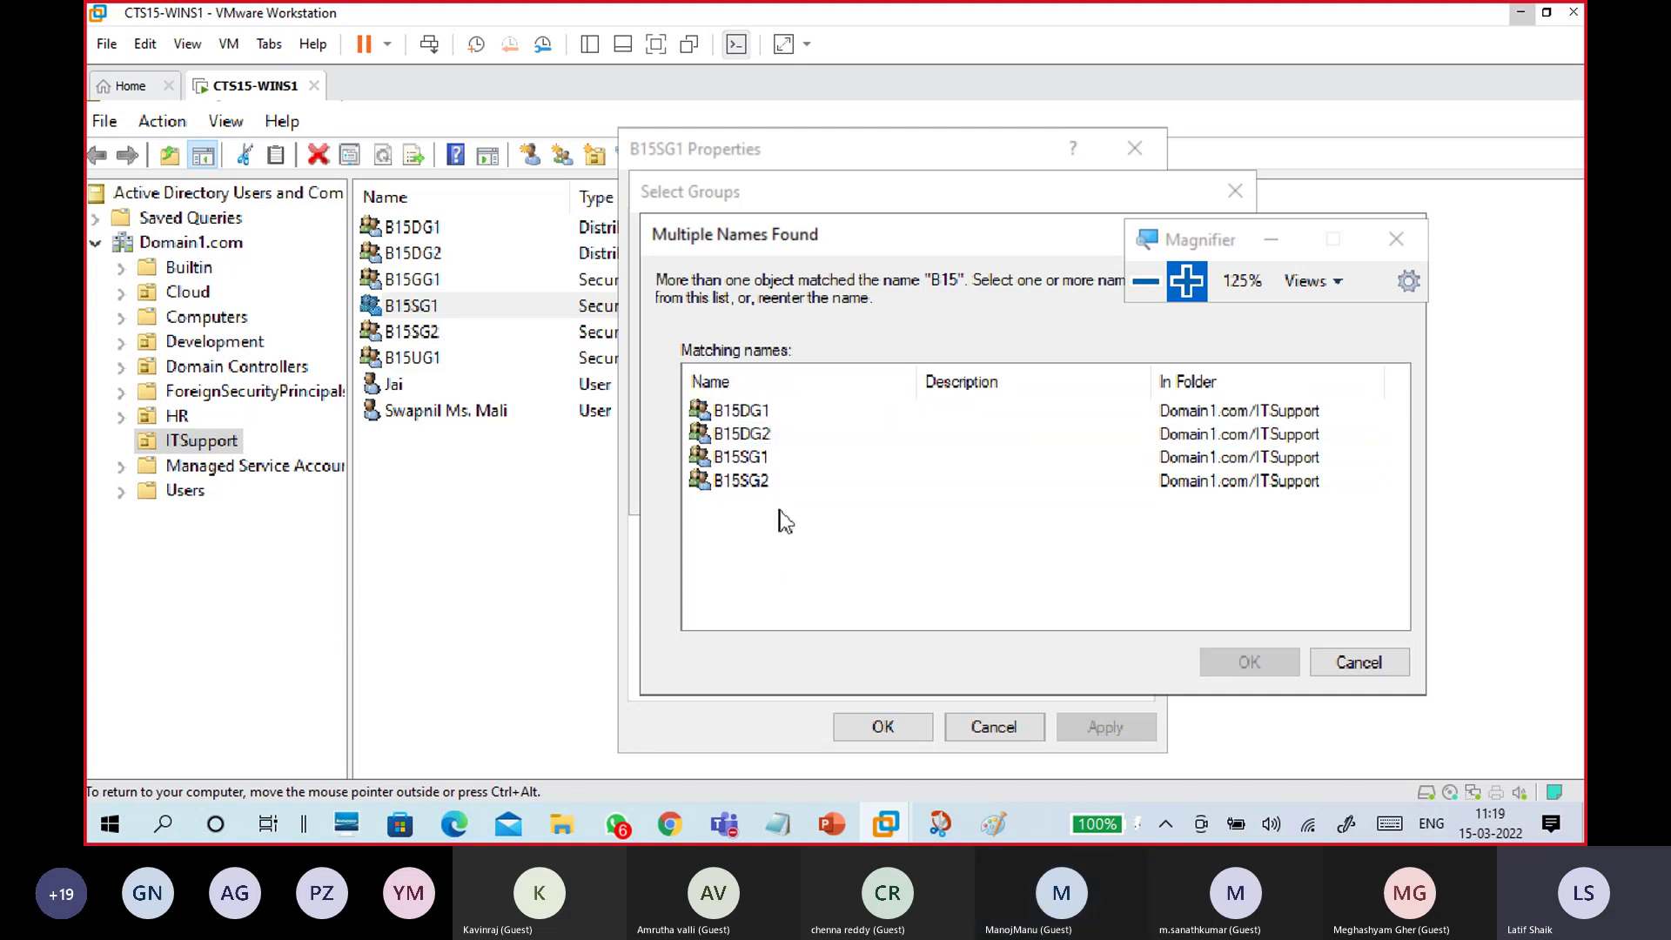
{"action": "left_click", "coordinate": [1358, 663]}
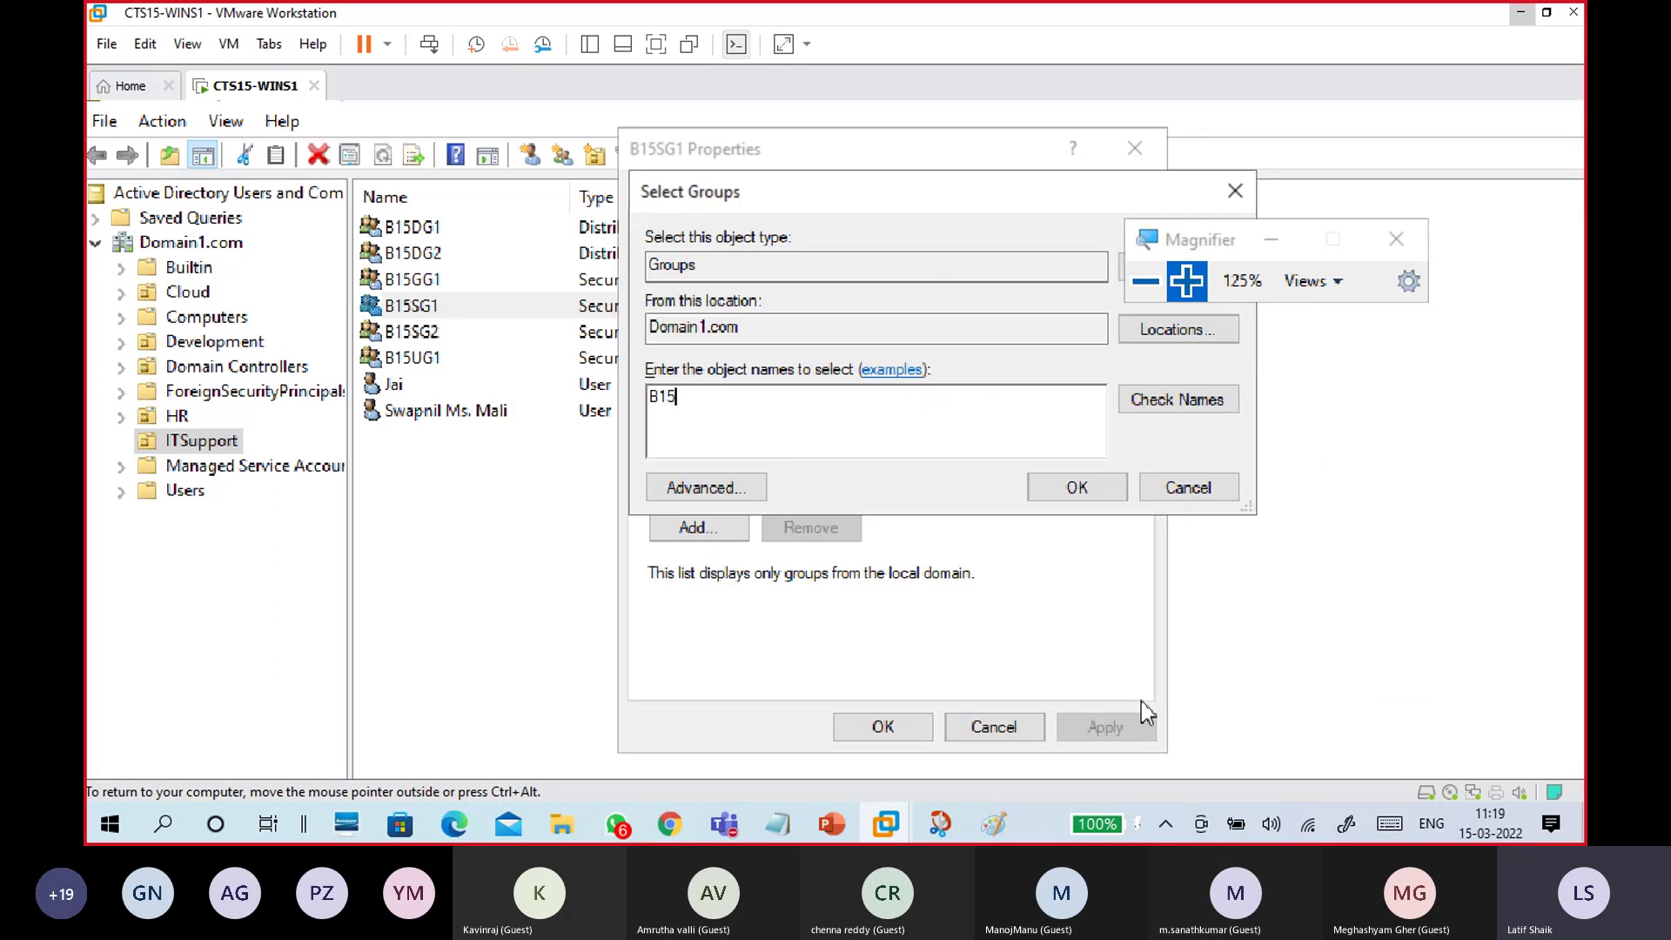
{"action": "left_click", "coordinate": [1151, 496]}
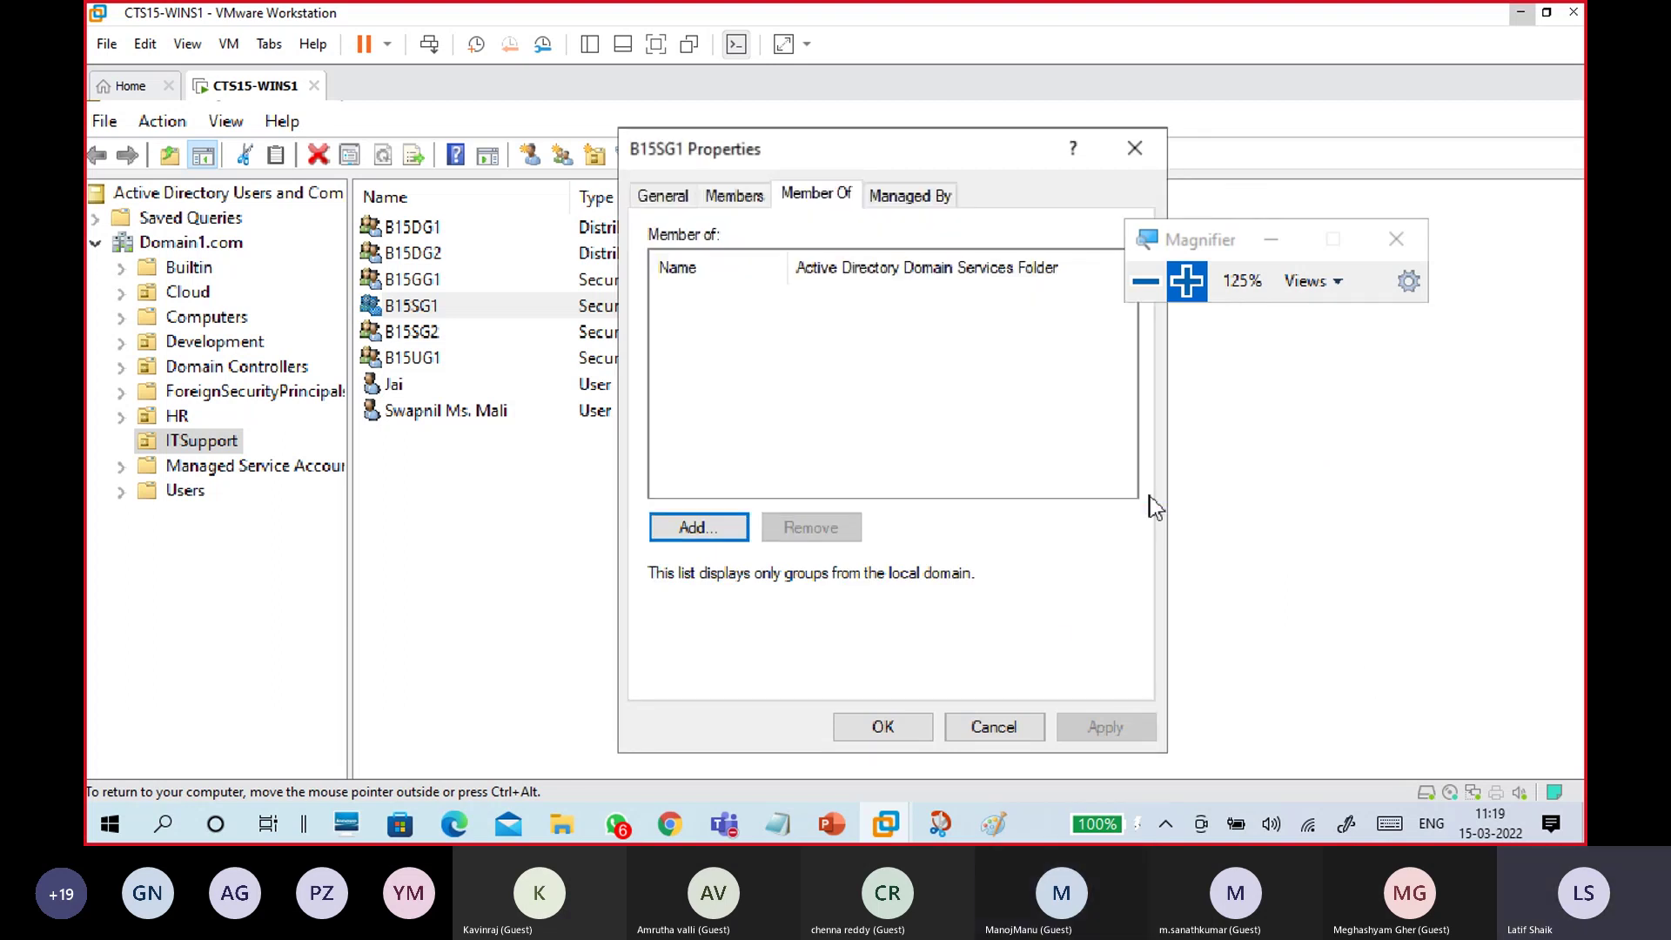
{"action": "left_click", "coordinate": [893, 733]}
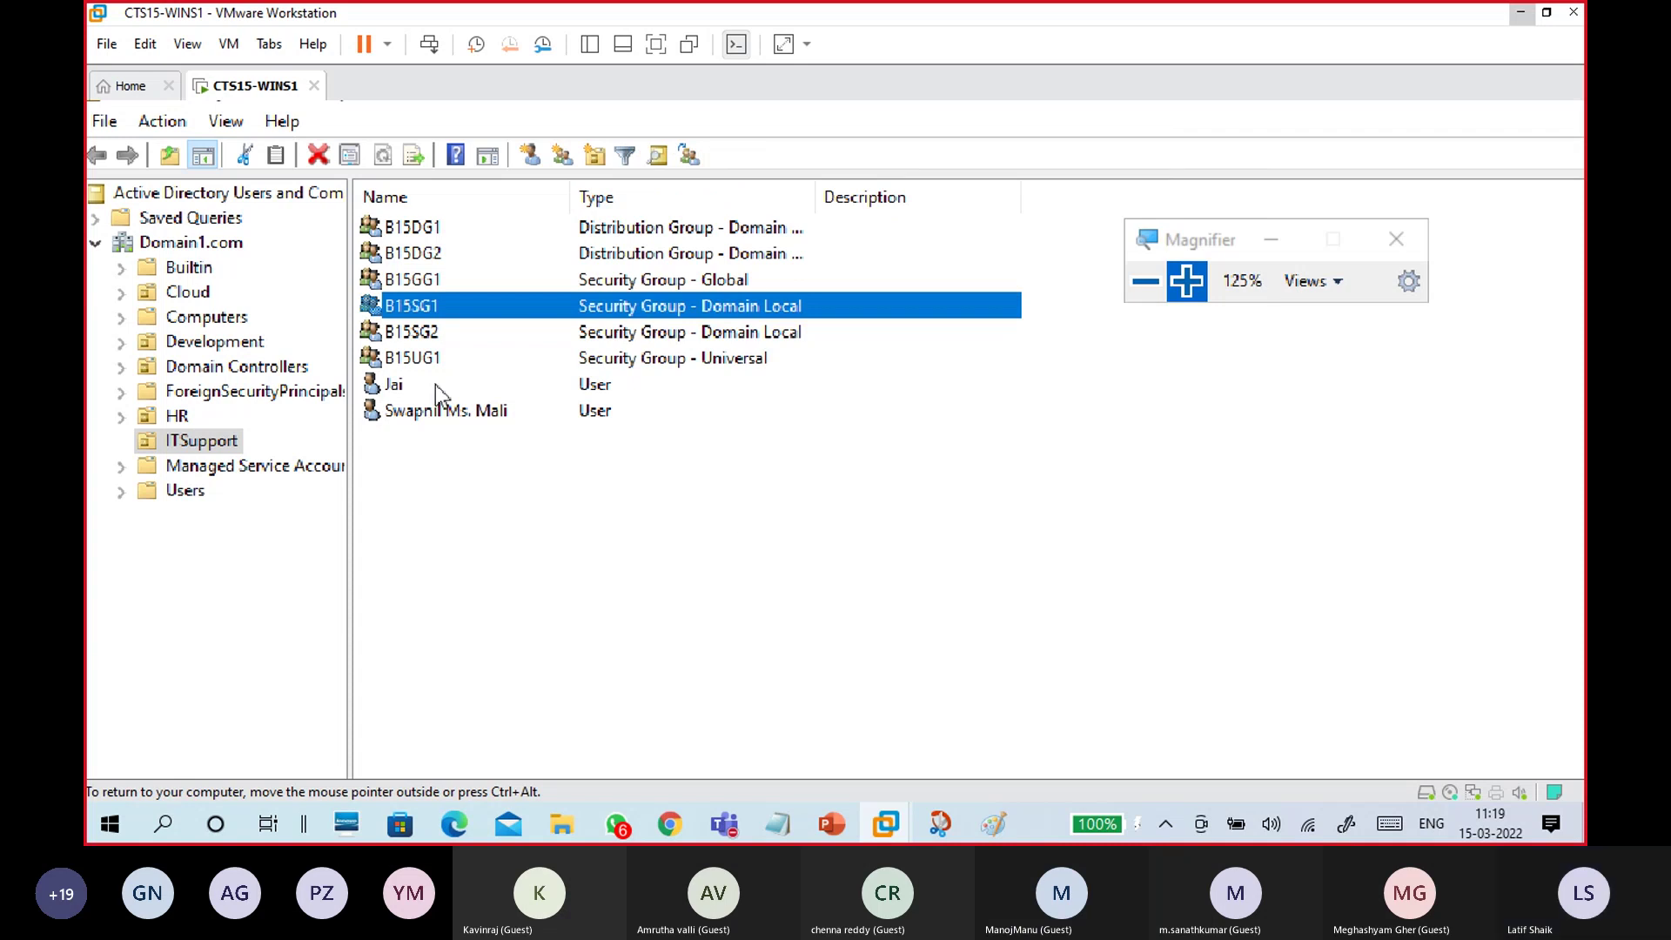
- Open the group memberships of B15UG1 and look up B15 among the groups it can join
{"action": "double_click", "coordinate": [411, 357]}
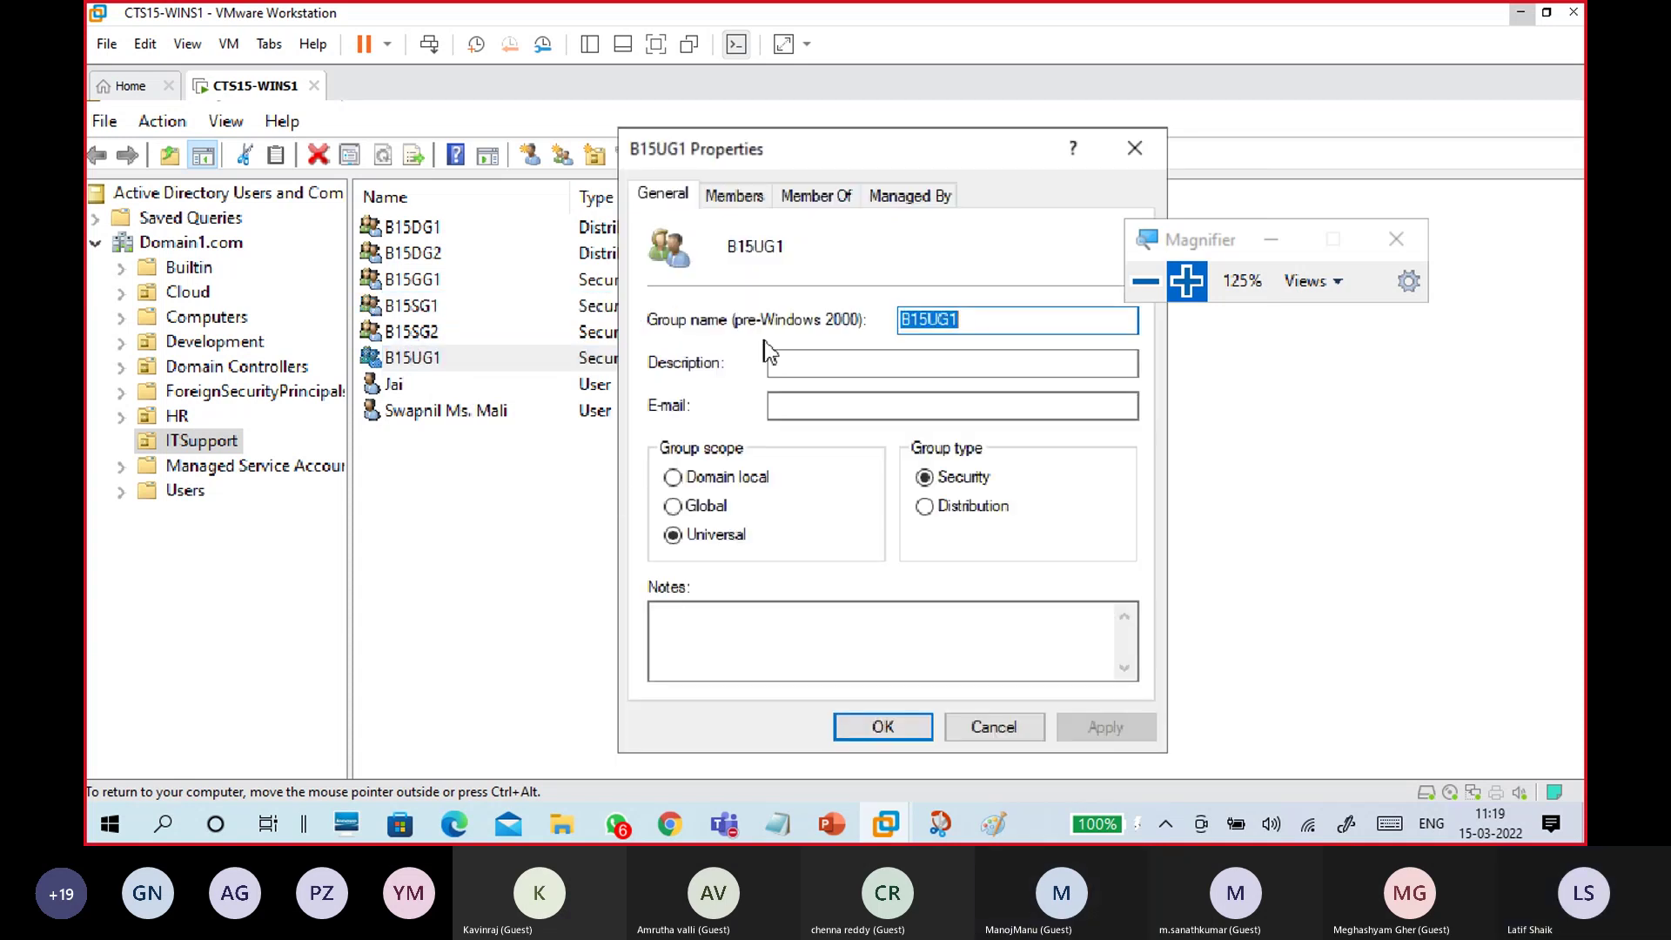
{"action": "left_click", "coordinate": [809, 194]}
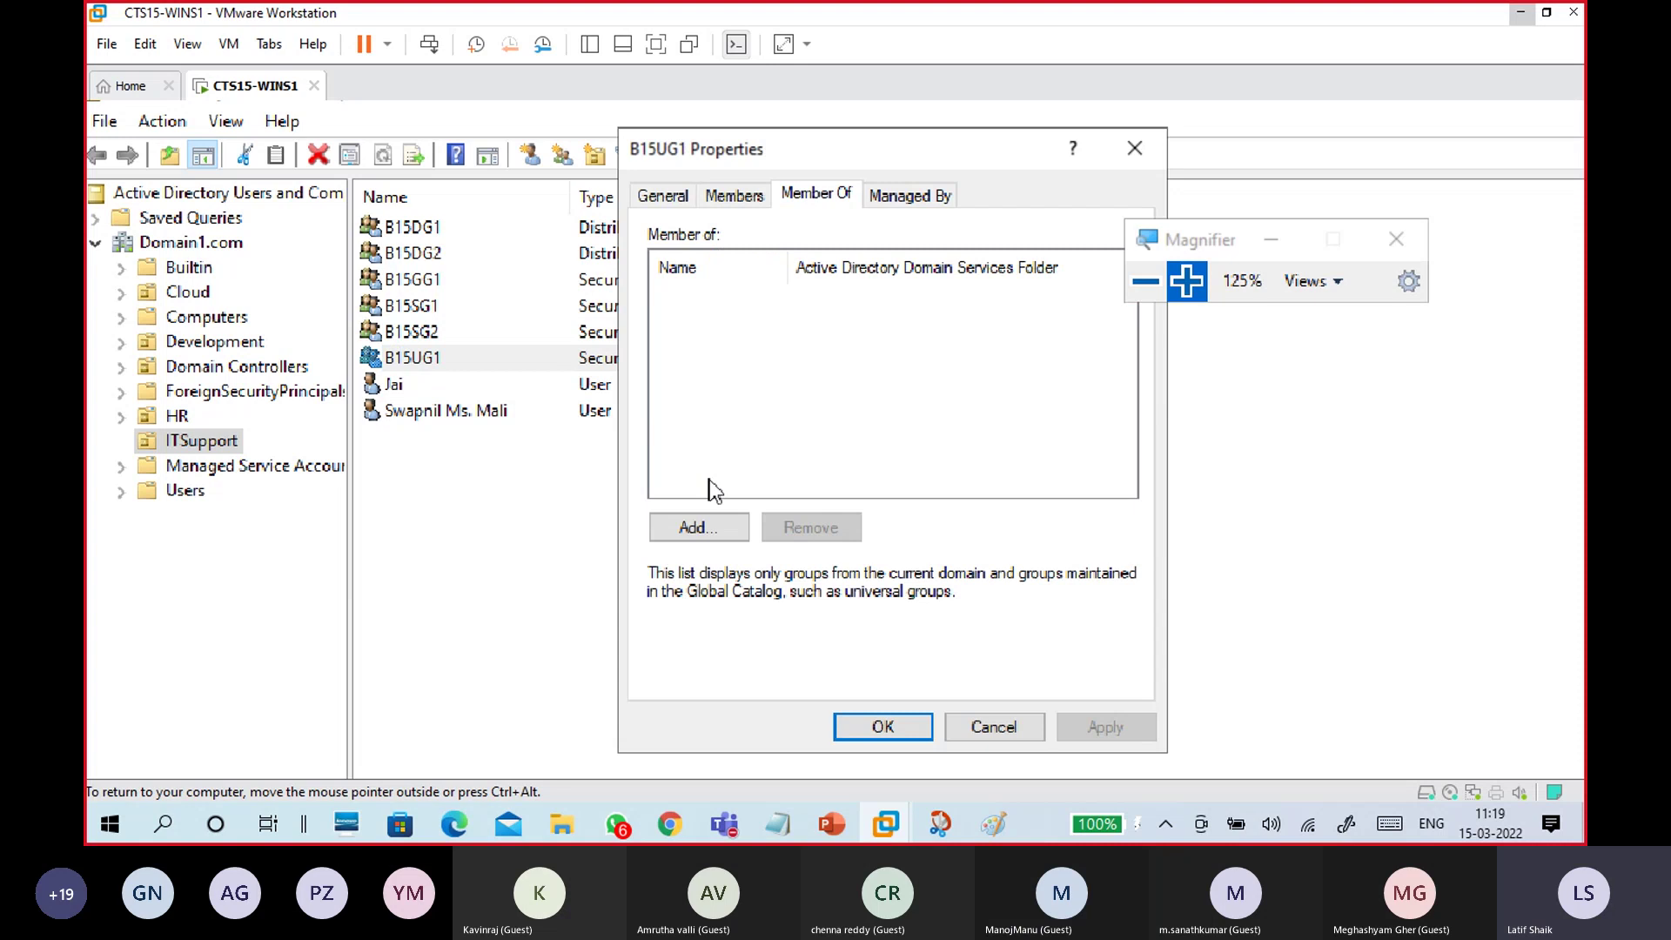
{"action": "left_click", "coordinate": [715, 528]}
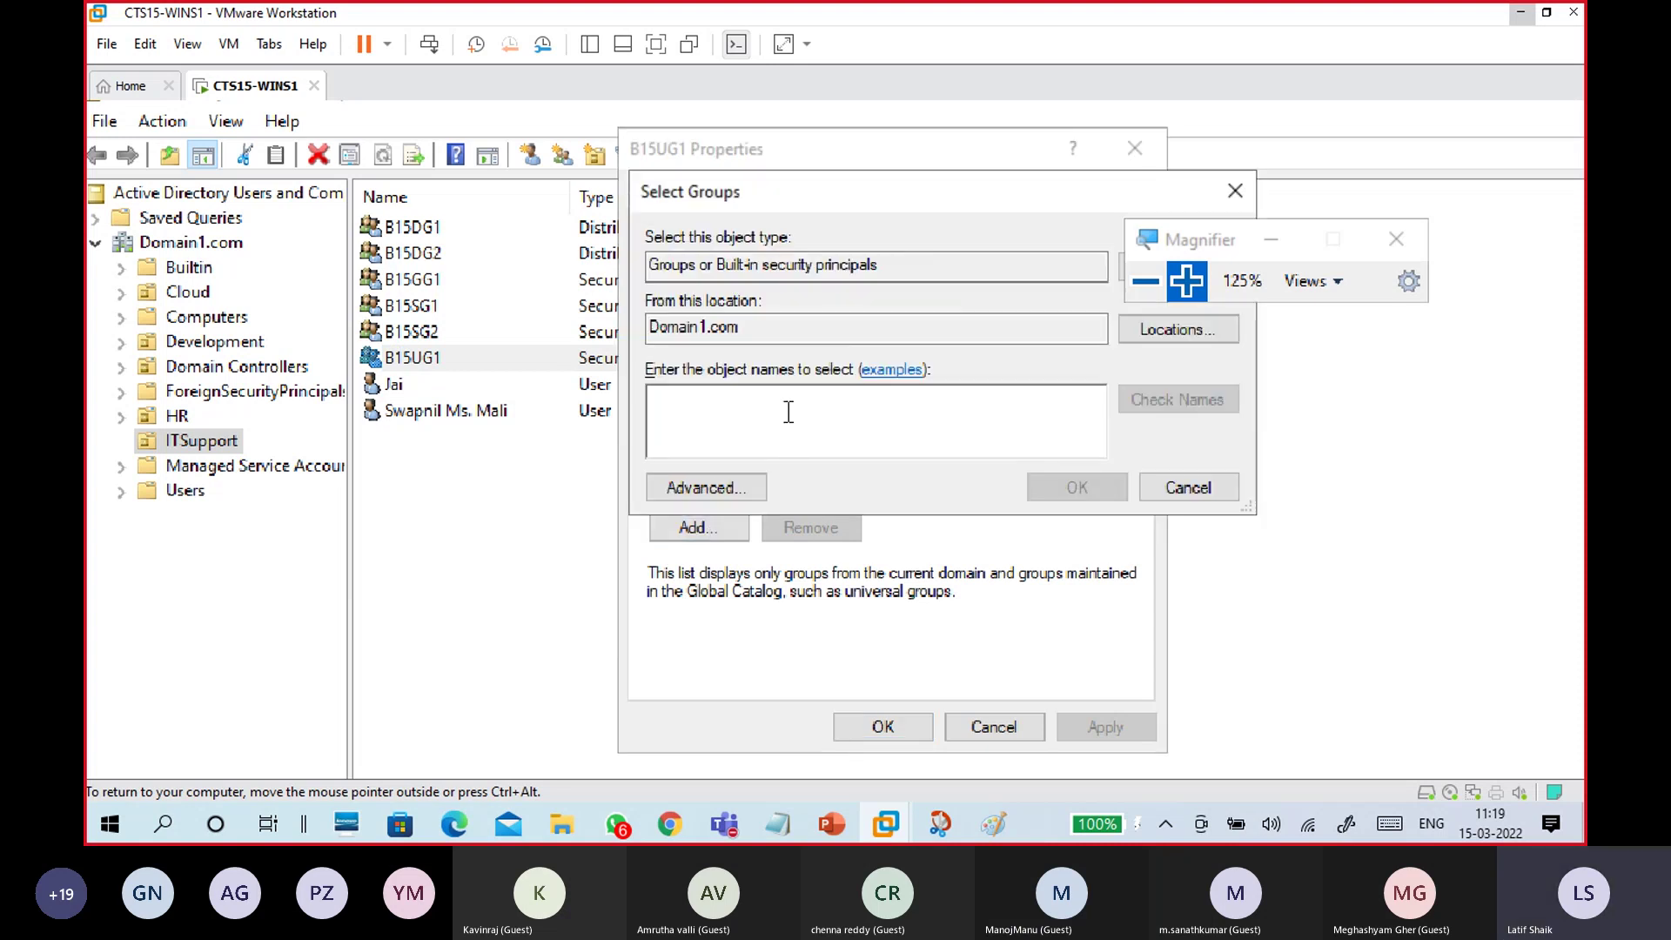
{"action": "type", "text": "B15"}
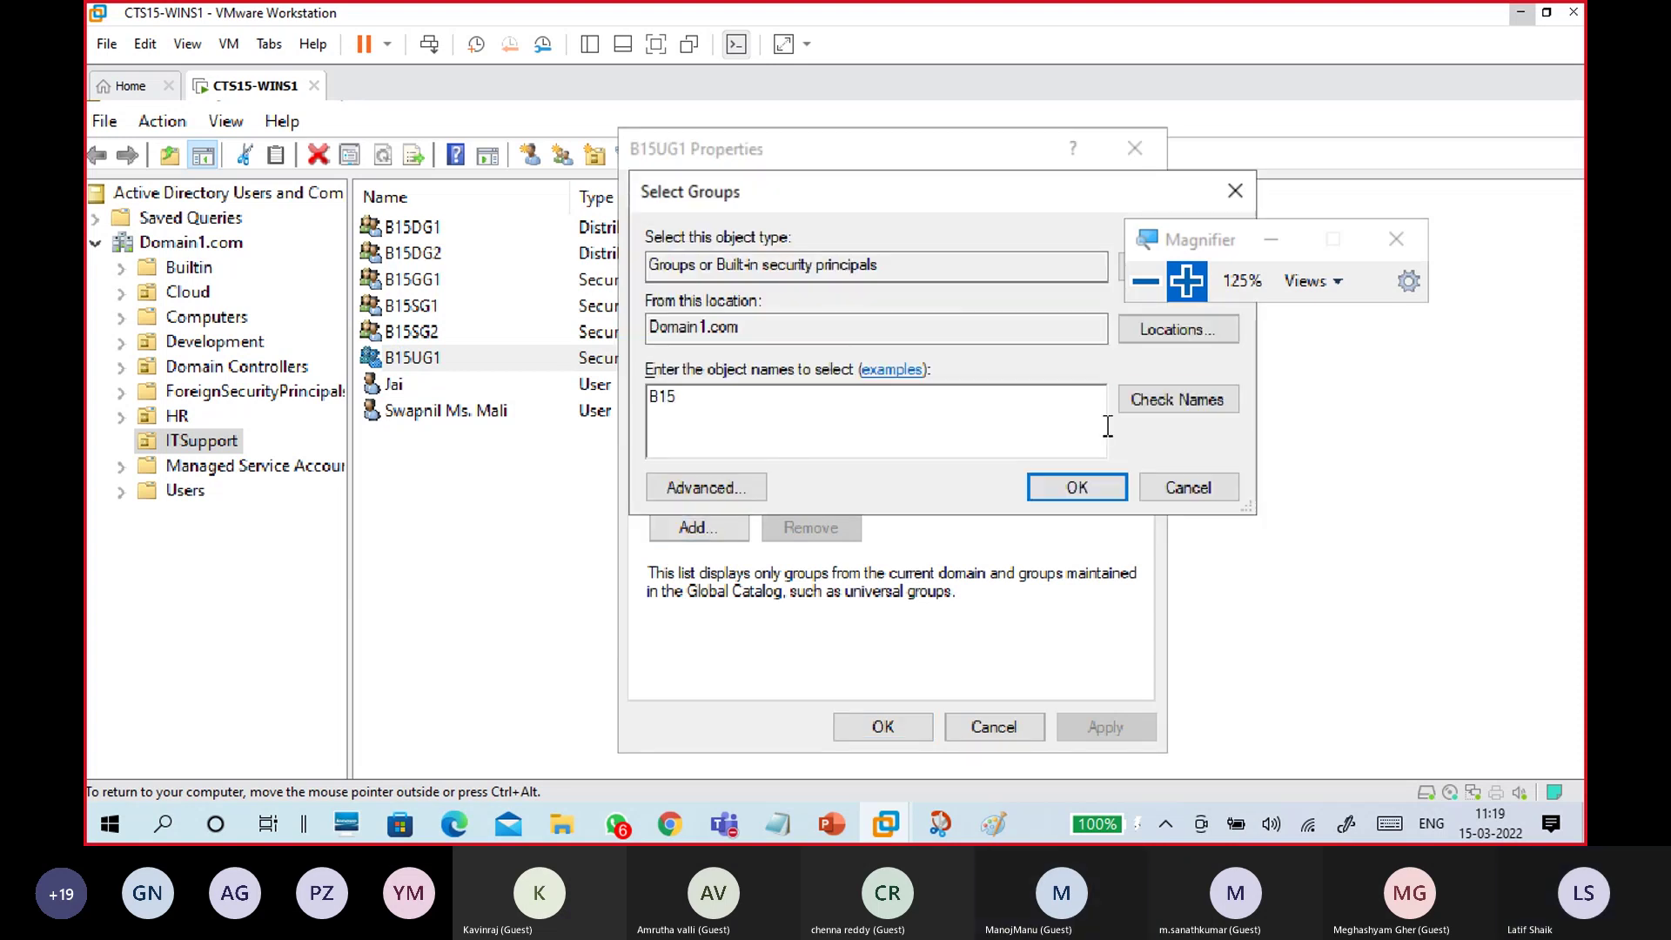
{"action": "left_click", "coordinate": [1135, 403]}
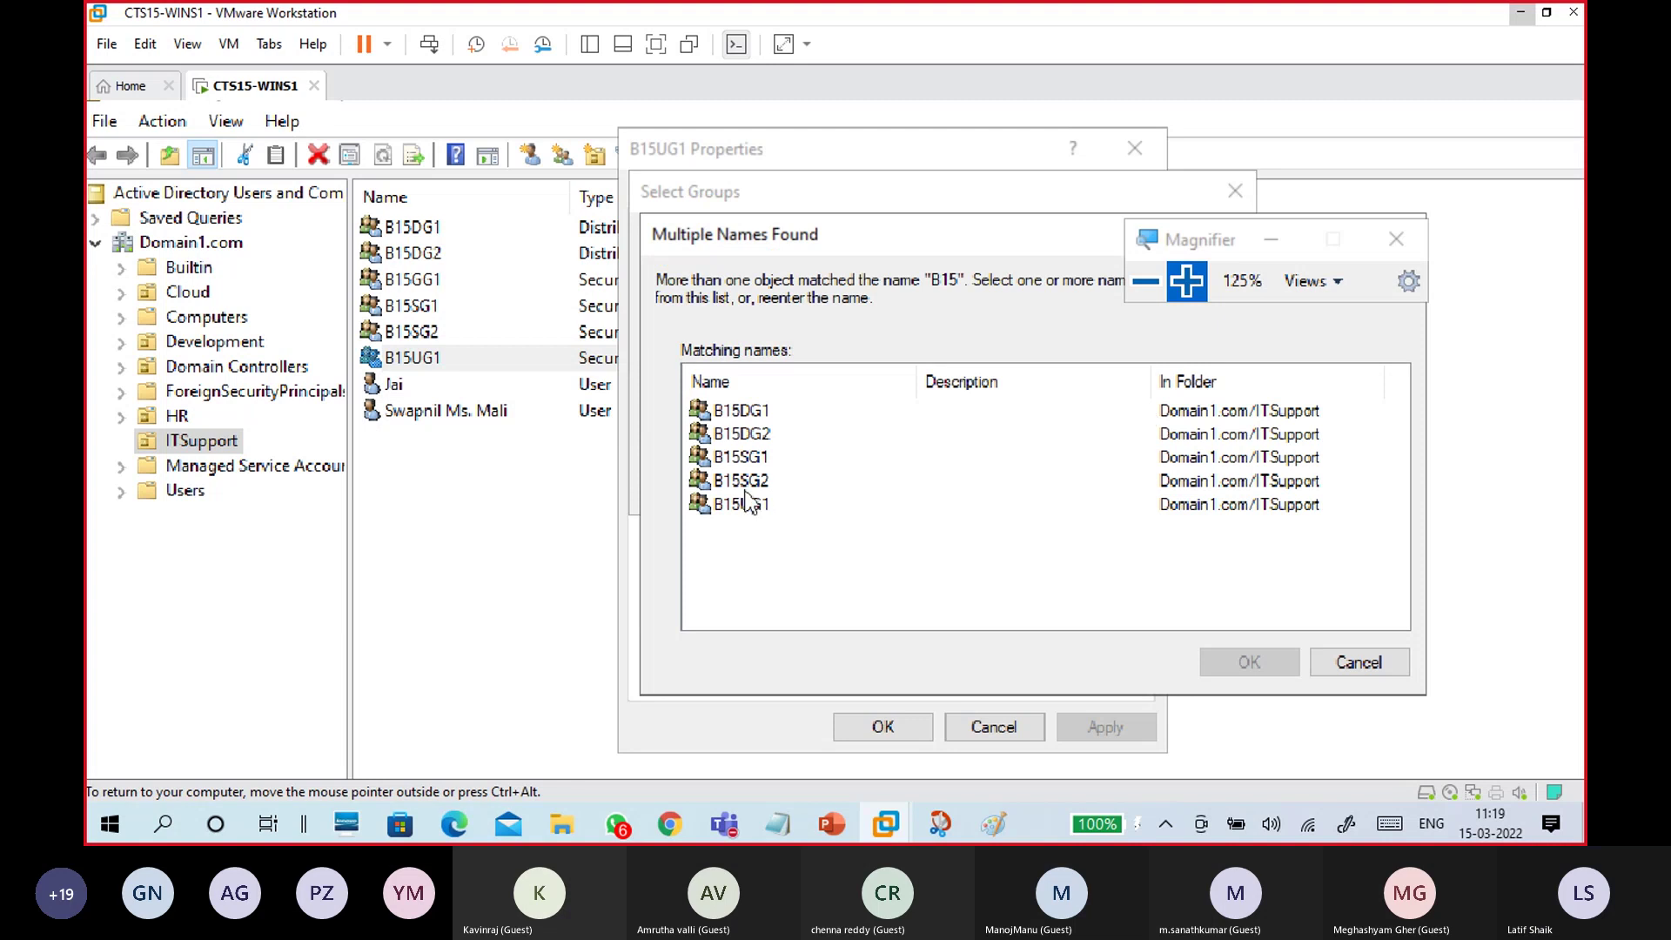
- Go through the matching groups offered for B15UG1, then cancel the selection and close its properties without adding any
{"action": "left_click", "coordinate": [746, 459]}
{"action": "left_click", "coordinate": [746, 481]}
{"action": "left_click", "coordinate": [748, 458]}
{"action": "left_click", "coordinate": [748, 435]}
{"action": "left_click", "coordinate": [748, 411]}
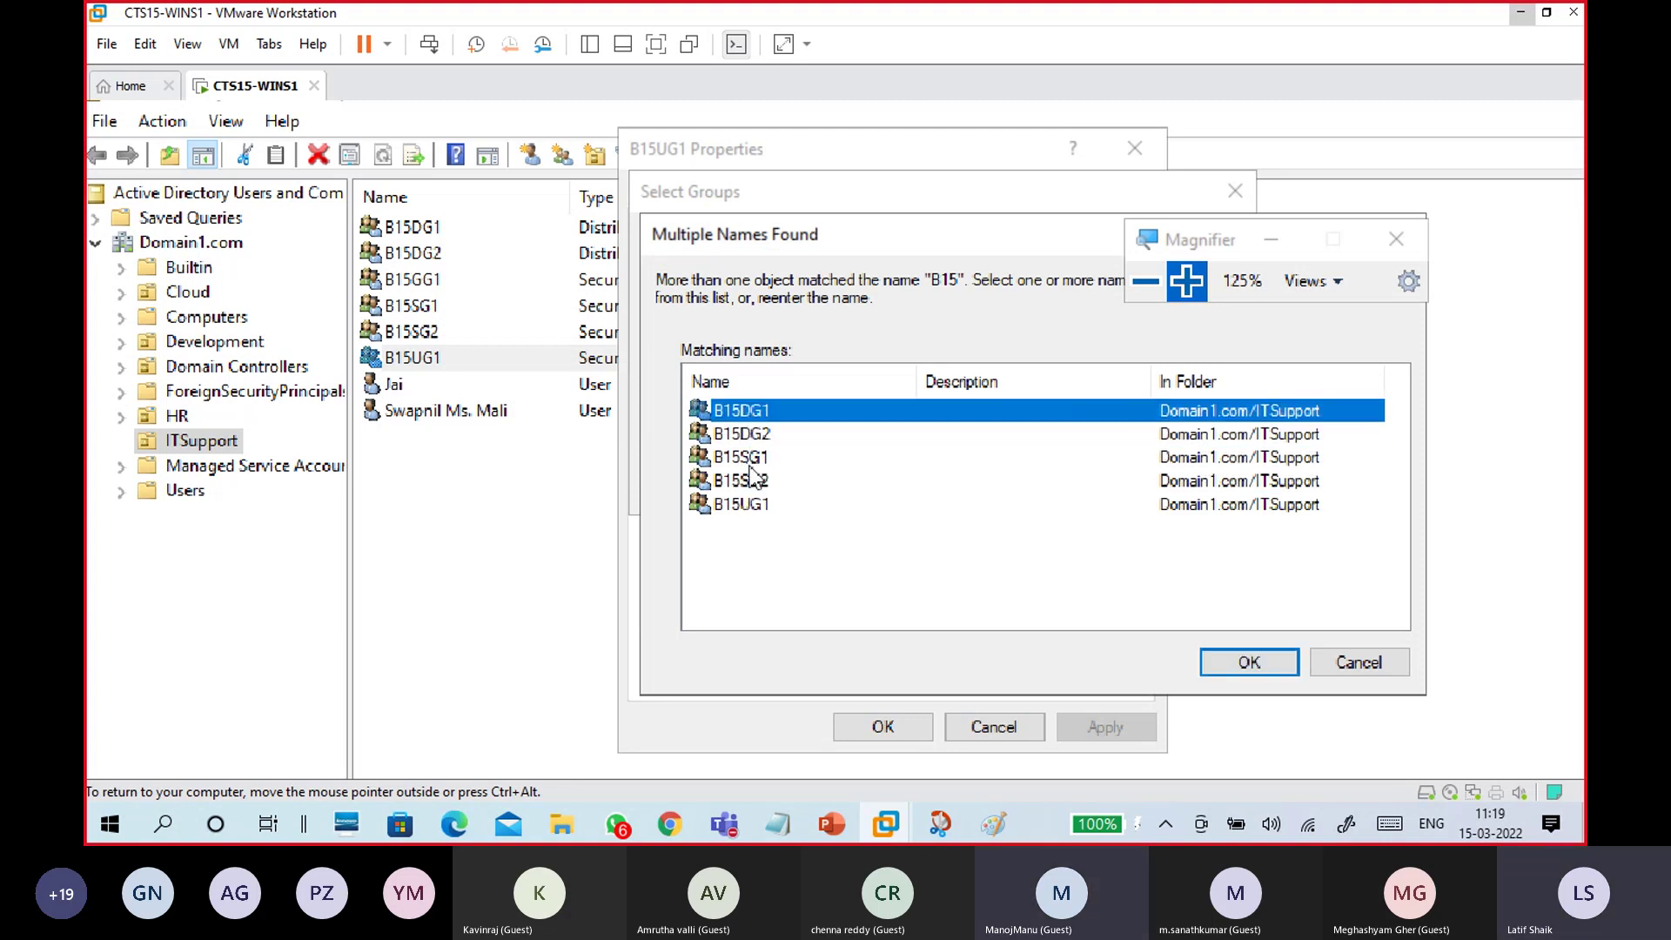
{"action": "left_click", "coordinate": [748, 505]}
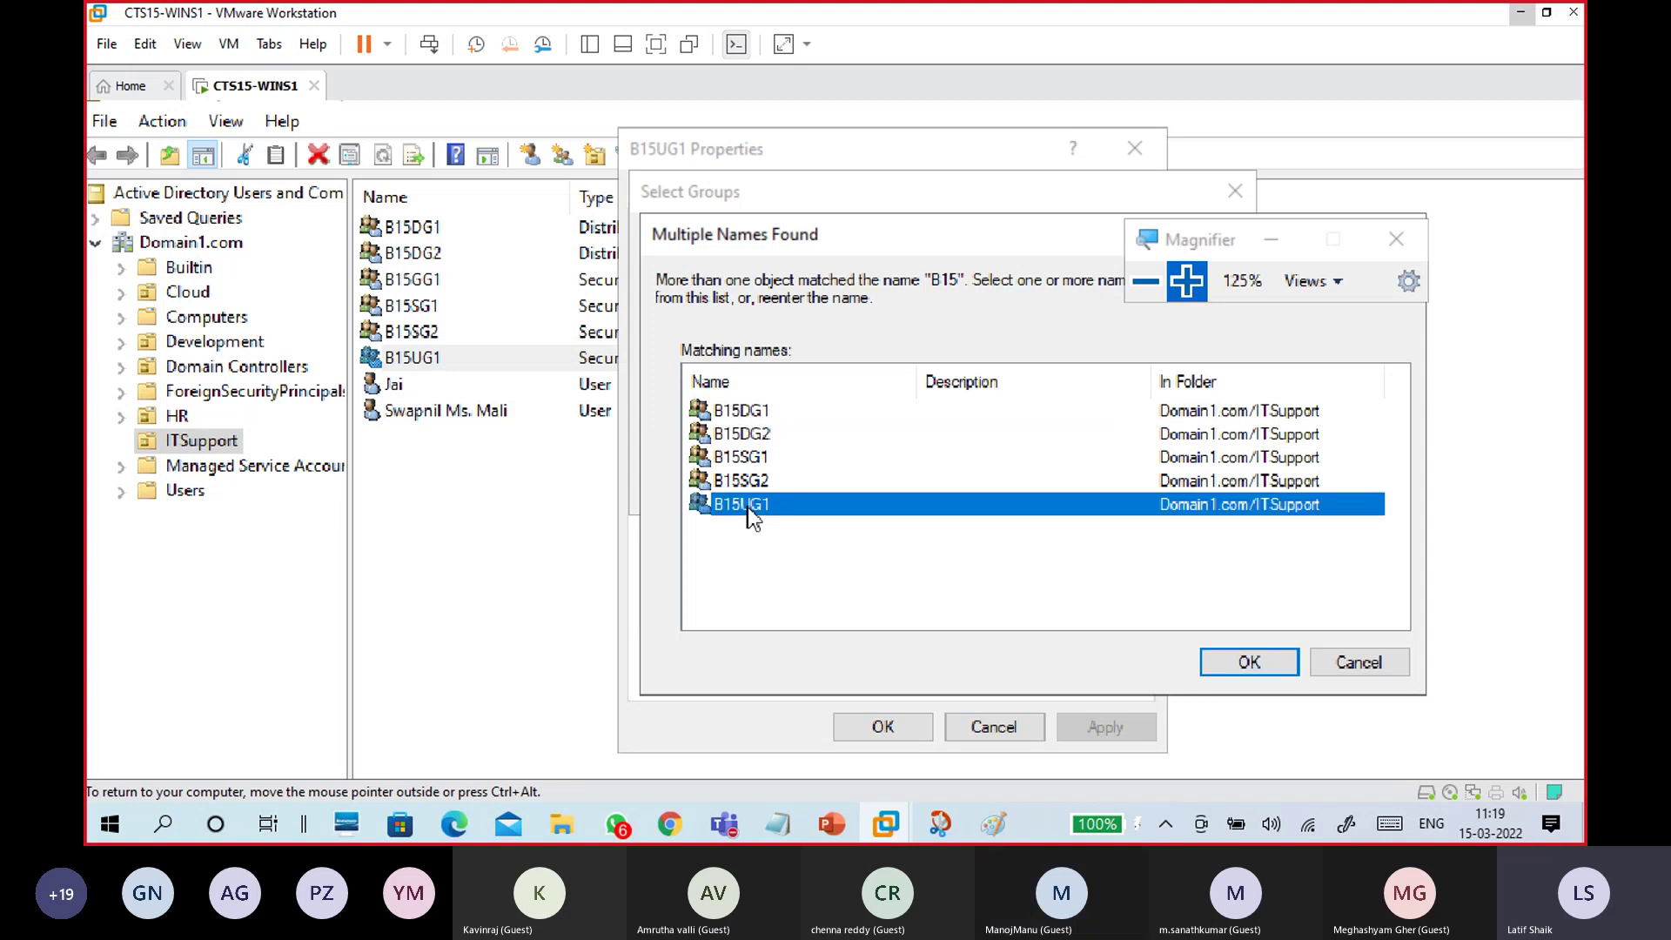
{"action": "left_click", "coordinate": [781, 561]}
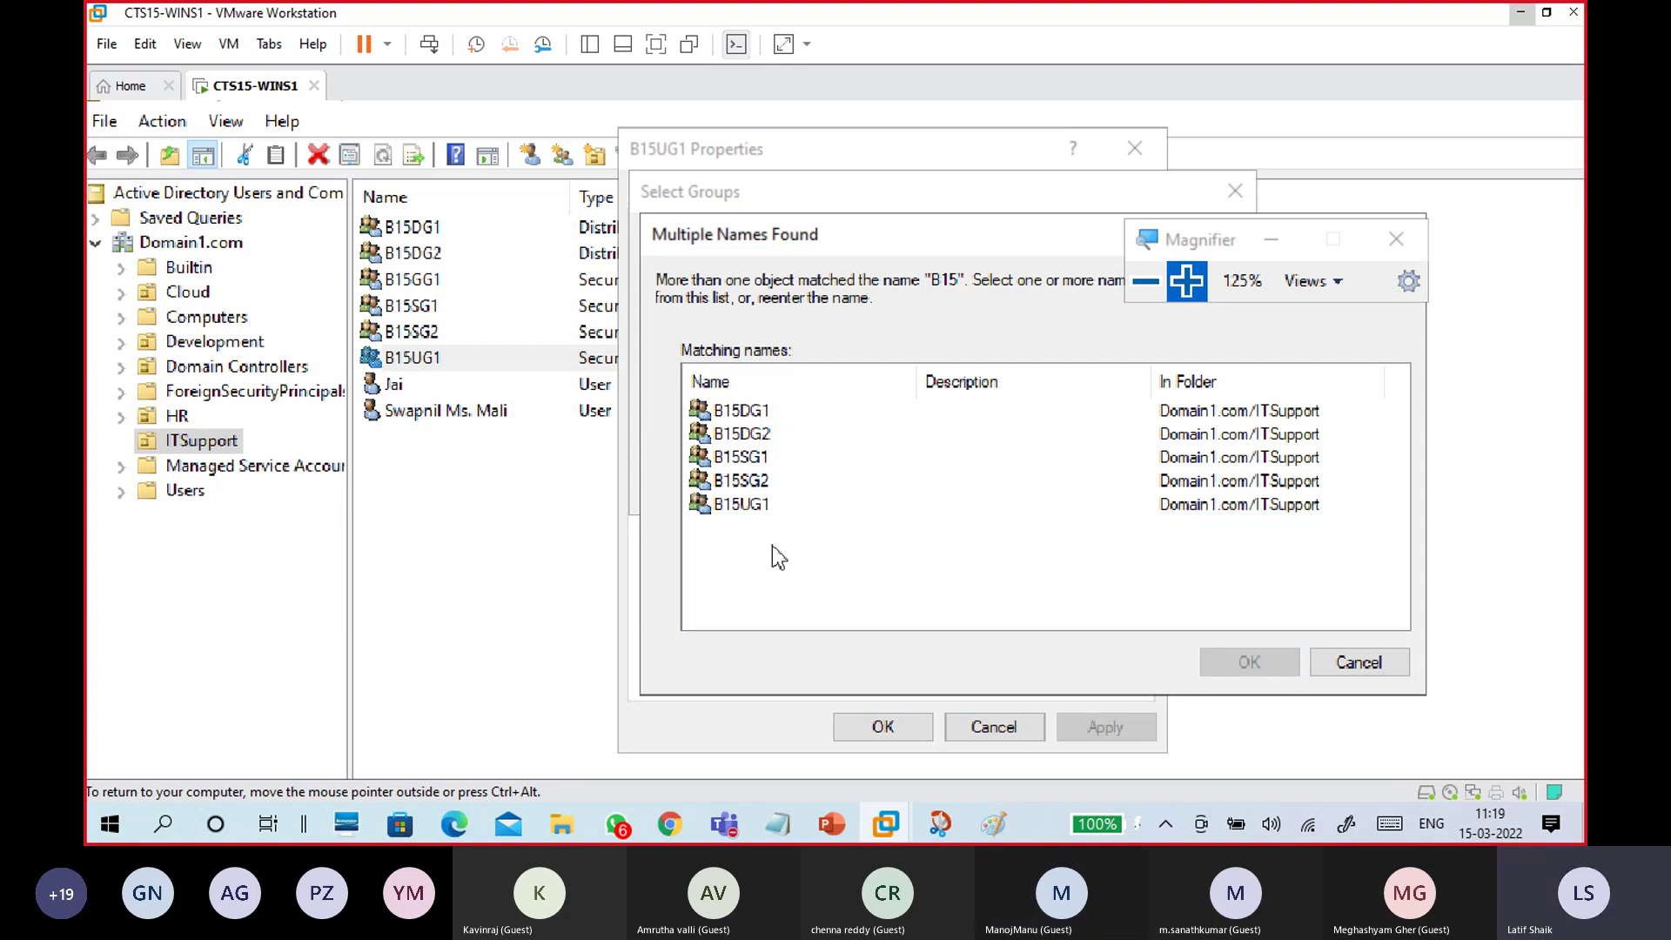
{"action": "left_click", "coordinate": [1356, 663]}
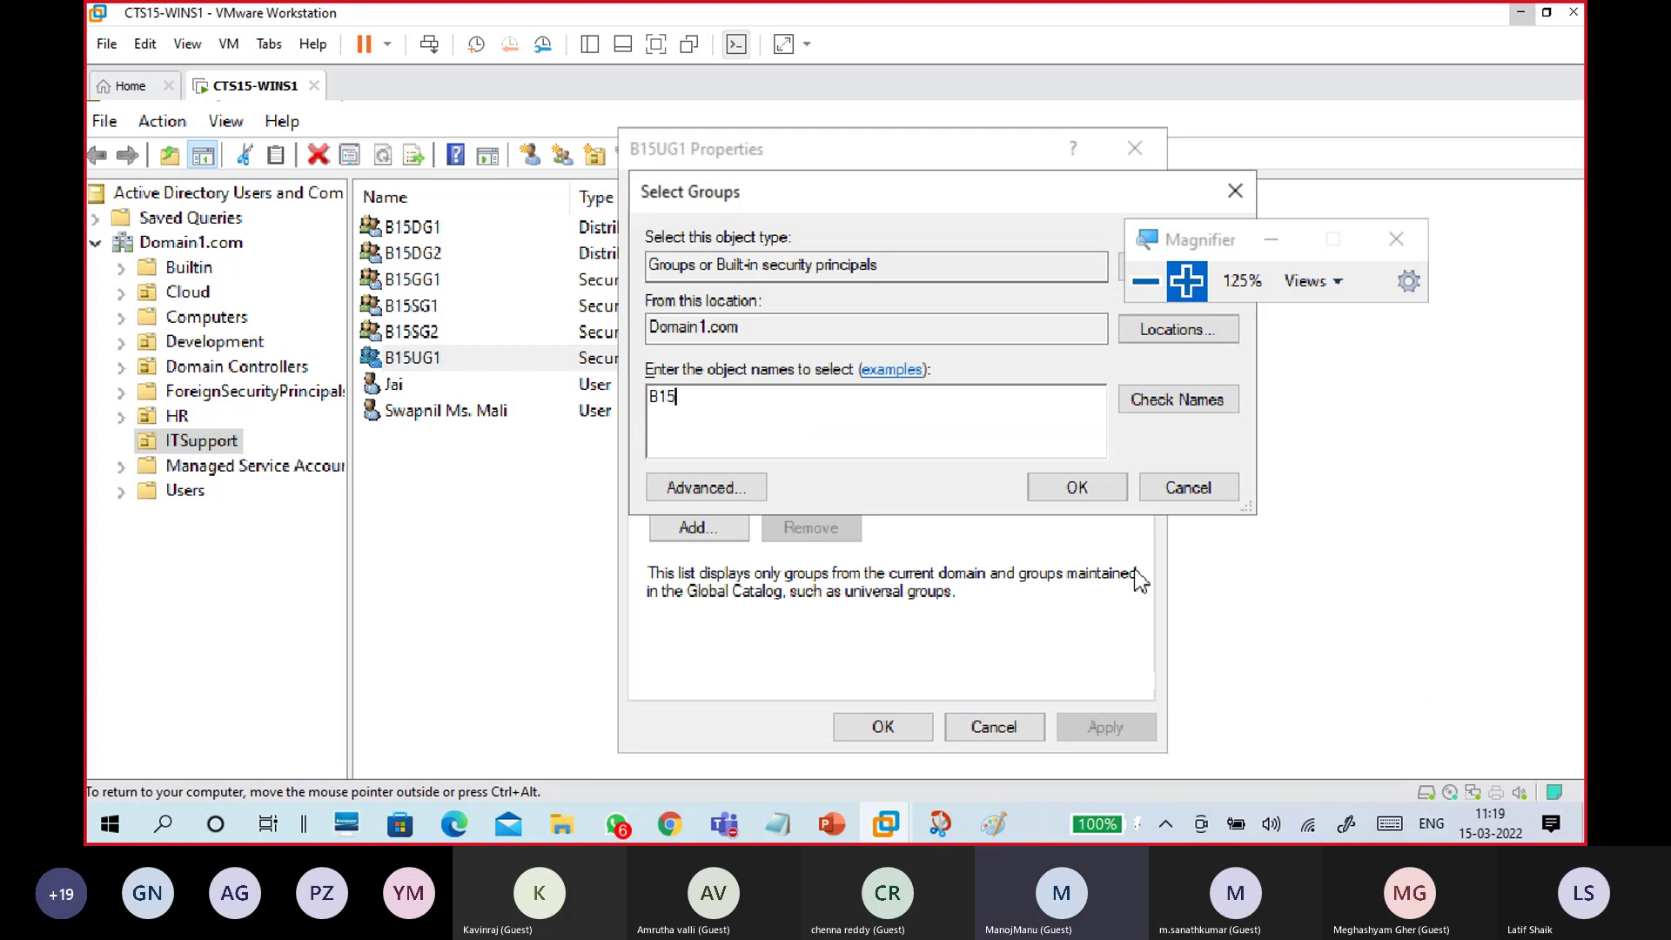
{"action": "left_click", "coordinate": [1186, 489]}
{"action": "left_click", "coordinate": [991, 727]}
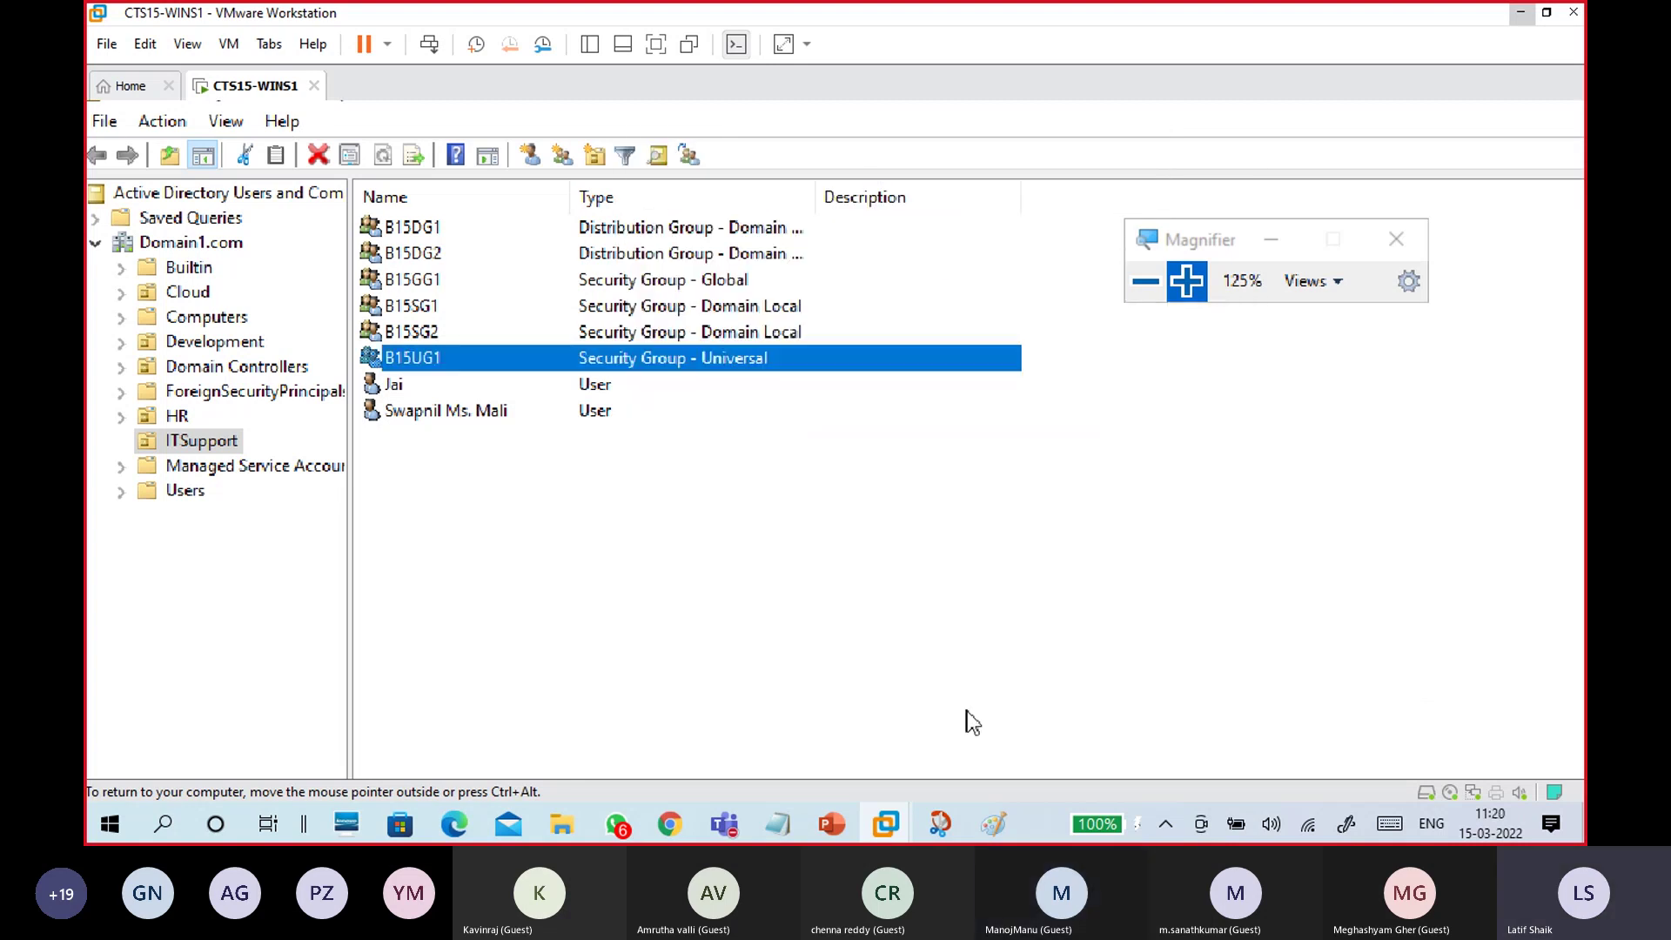
{"action": "left_click", "coordinate": [873, 649]}
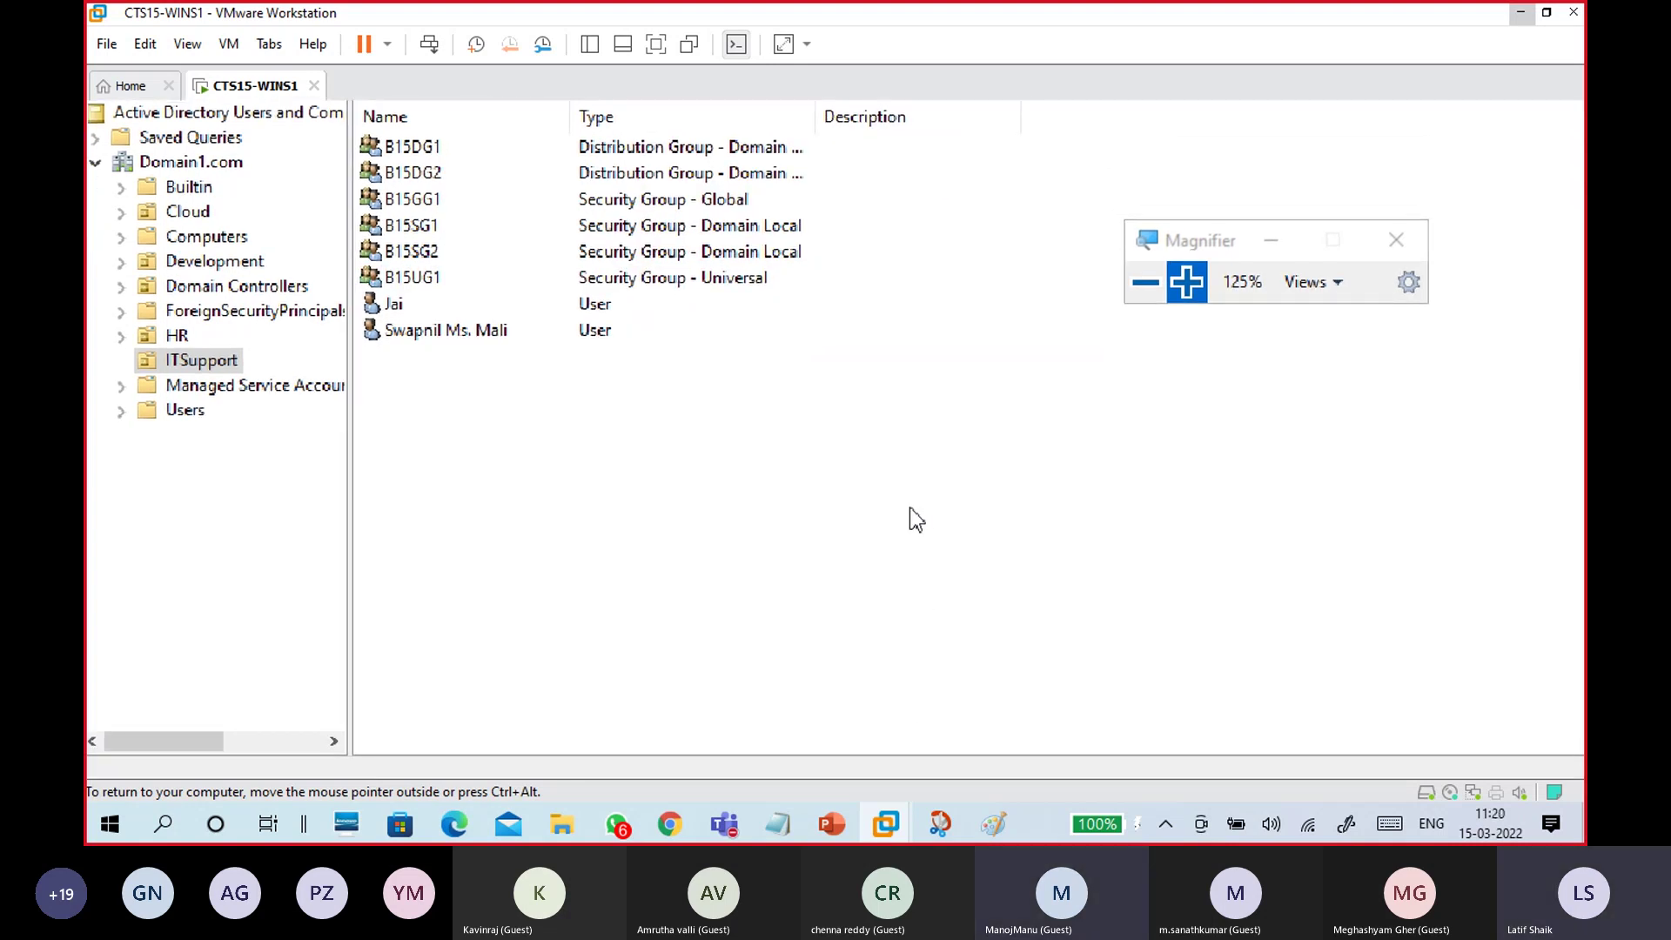
- Switch to Paint and handwrite DLG → DLG, GG → DLG, GG and UG → DLG, UG below domain1.com, then minimise the drawing
{"action": "key", "text": "ctrl+alt"}
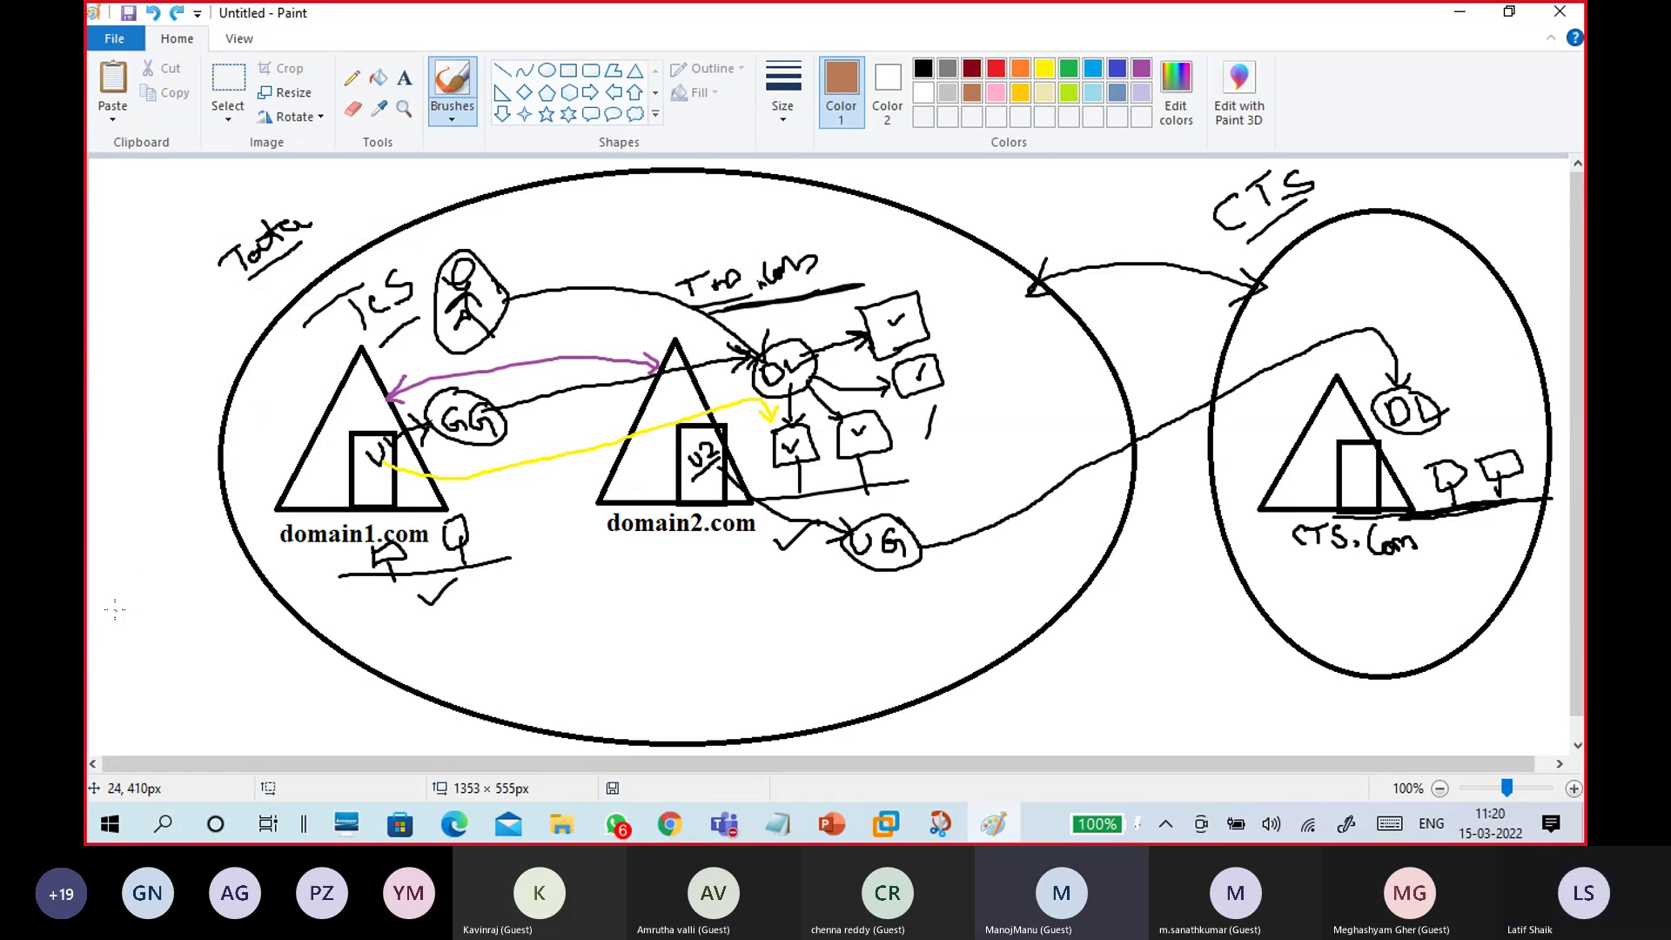
{"action": "left_click_drag", "start_coordinate": [130, 628], "coordinate": [161, 619]}
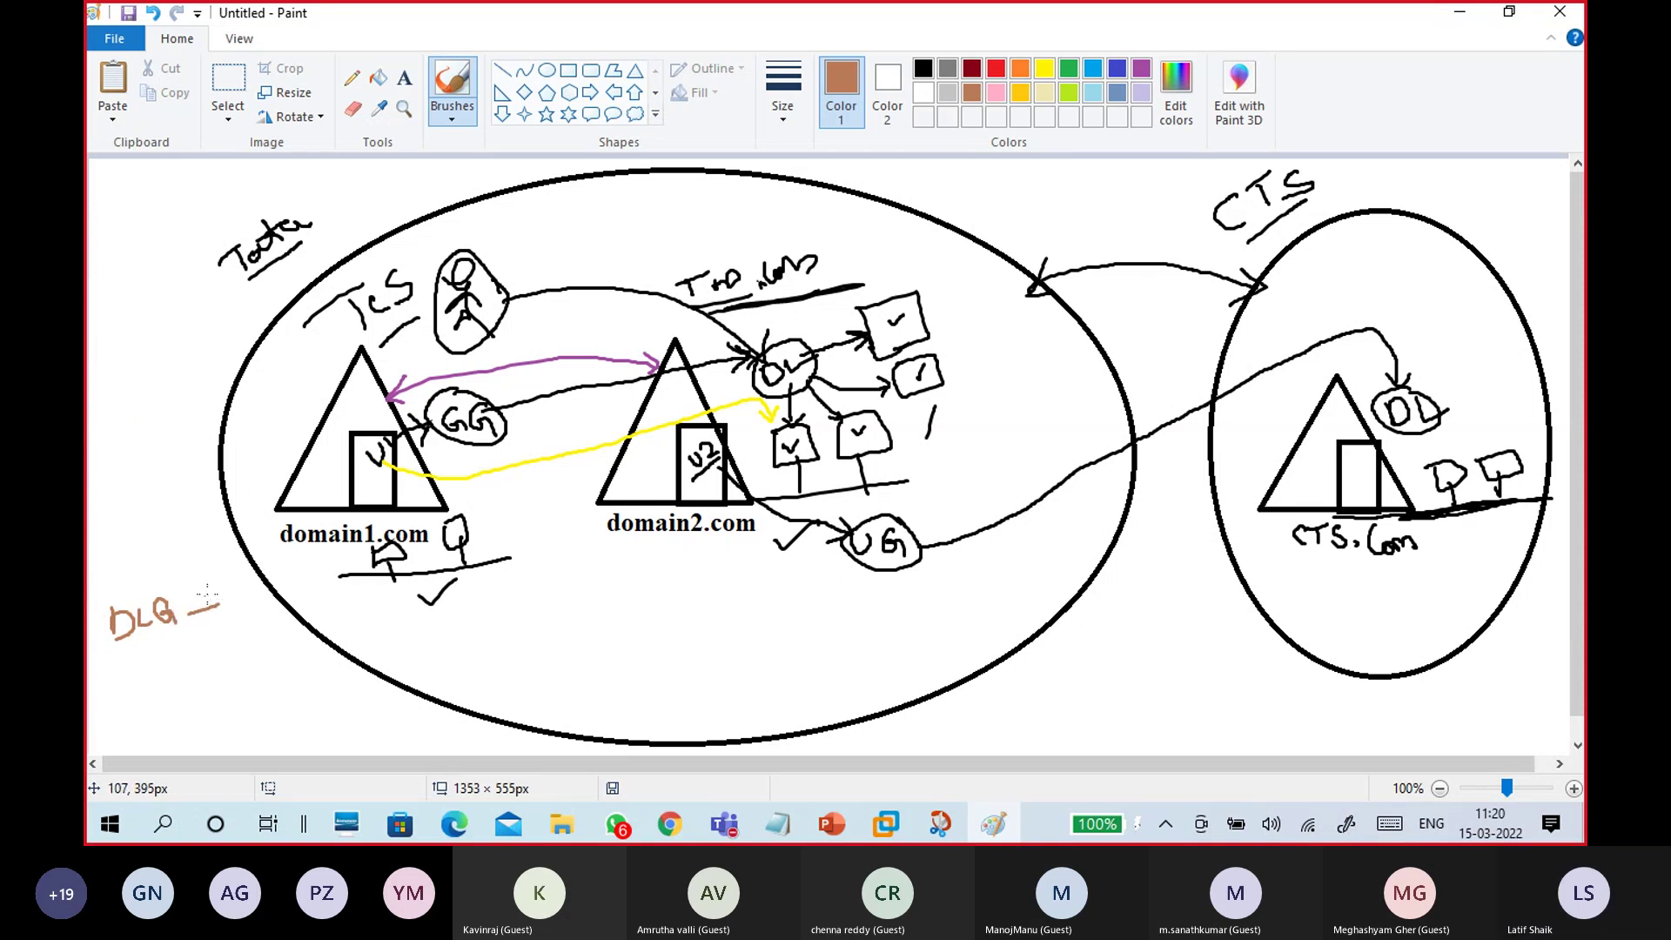
{"action": "mouse_move", "coordinate": [209, 595]}
{"action": "left_mouse_down"}
{"action": "mouse_move", "coordinate": [211, 619]}
{"action": "mouse_move", "coordinate": [246, 589]}
{"action": "left_mouse_up"}
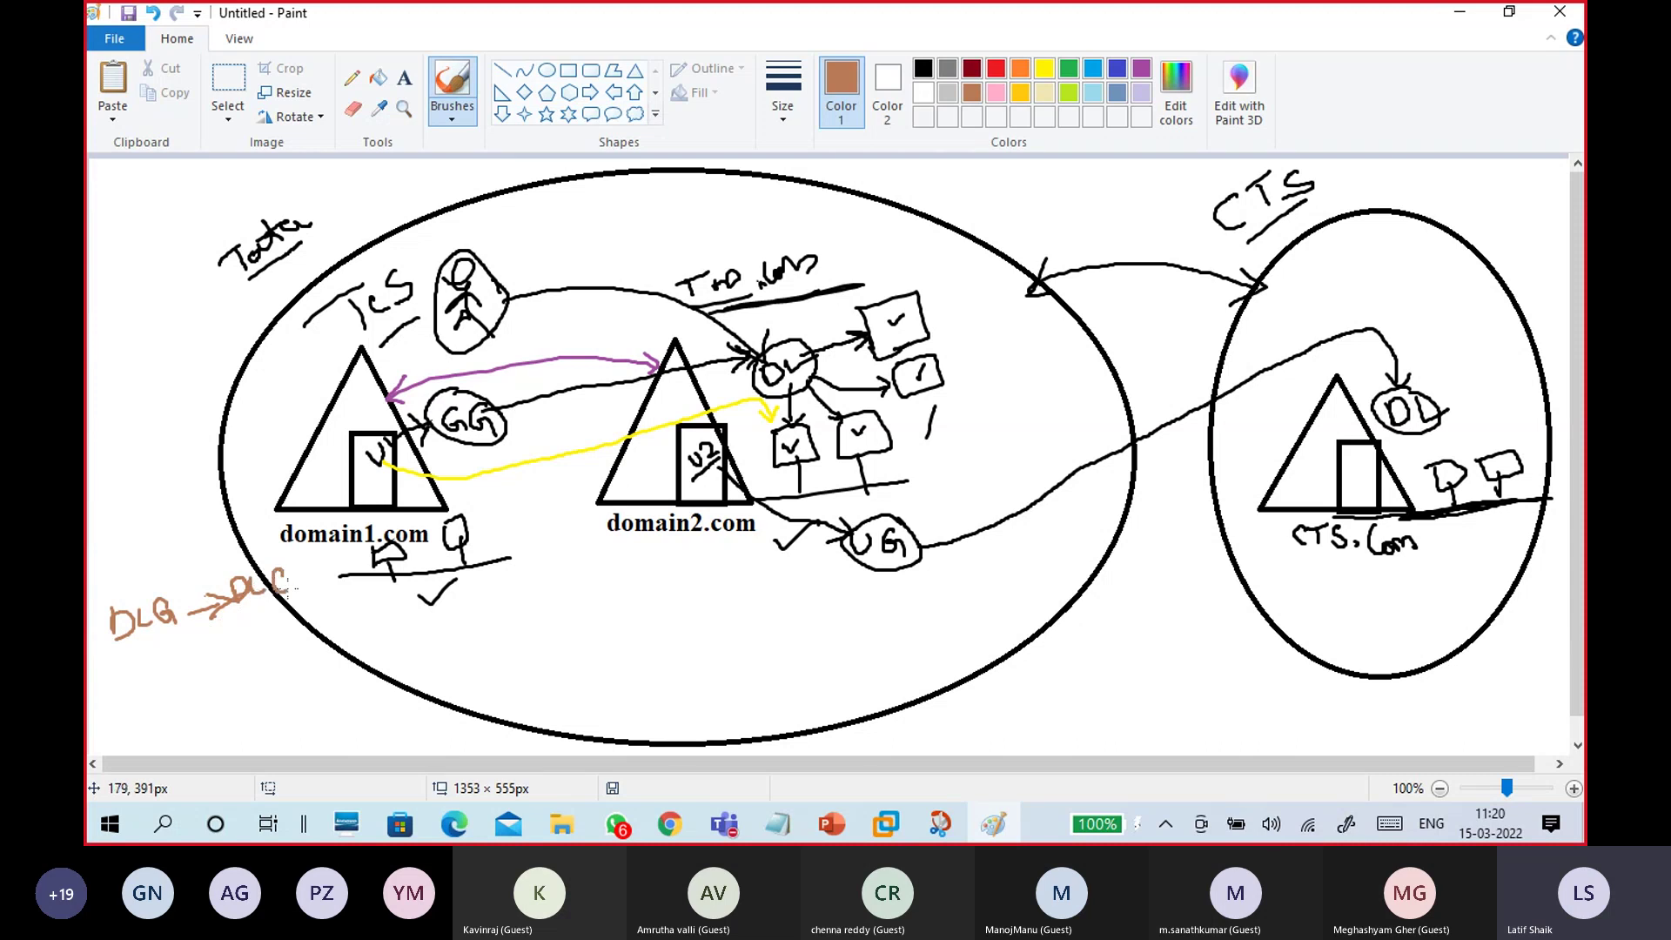
{"action": "mouse_move", "coordinate": [139, 660]}
{"action": "left_mouse_down"}
{"action": "mouse_move", "coordinate": [161, 689]}
{"action": "mouse_move", "coordinate": [252, 642]}
{"action": "mouse_move", "coordinate": [287, 651]}
{"action": "mouse_move", "coordinate": [293, 623]}
{"action": "mouse_move", "coordinate": [344, 607]}
{"action": "left_mouse_up"}
{"action": "mouse_move", "coordinate": [171, 717]}
{"action": "left_mouse_down"}
{"action": "mouse_move", "coordinate": [198, 732]}
{"action": "mouse_move", "coordinate": [276, 681]}
{"action": "mouse_move", "coordinate": [364, 666]}
{"action": "mouse_move", "coordinate": [382, 678]}
{"action": "left_mouse_up"}
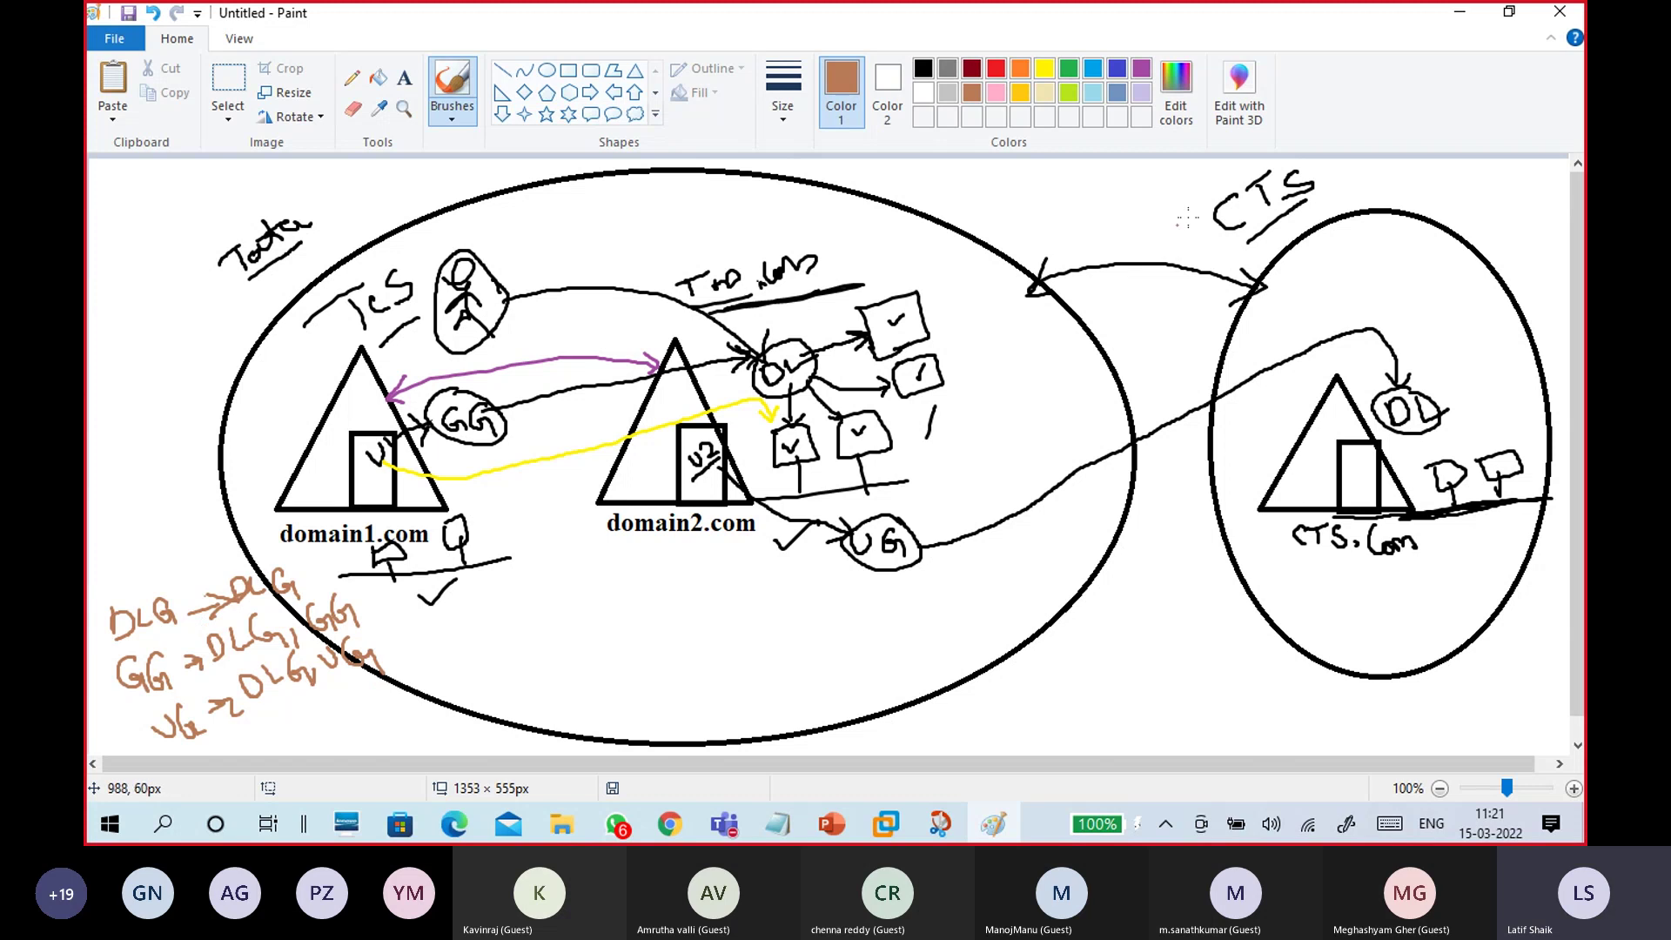
{"action": "left_click", "coordinate": [1454, 14]}
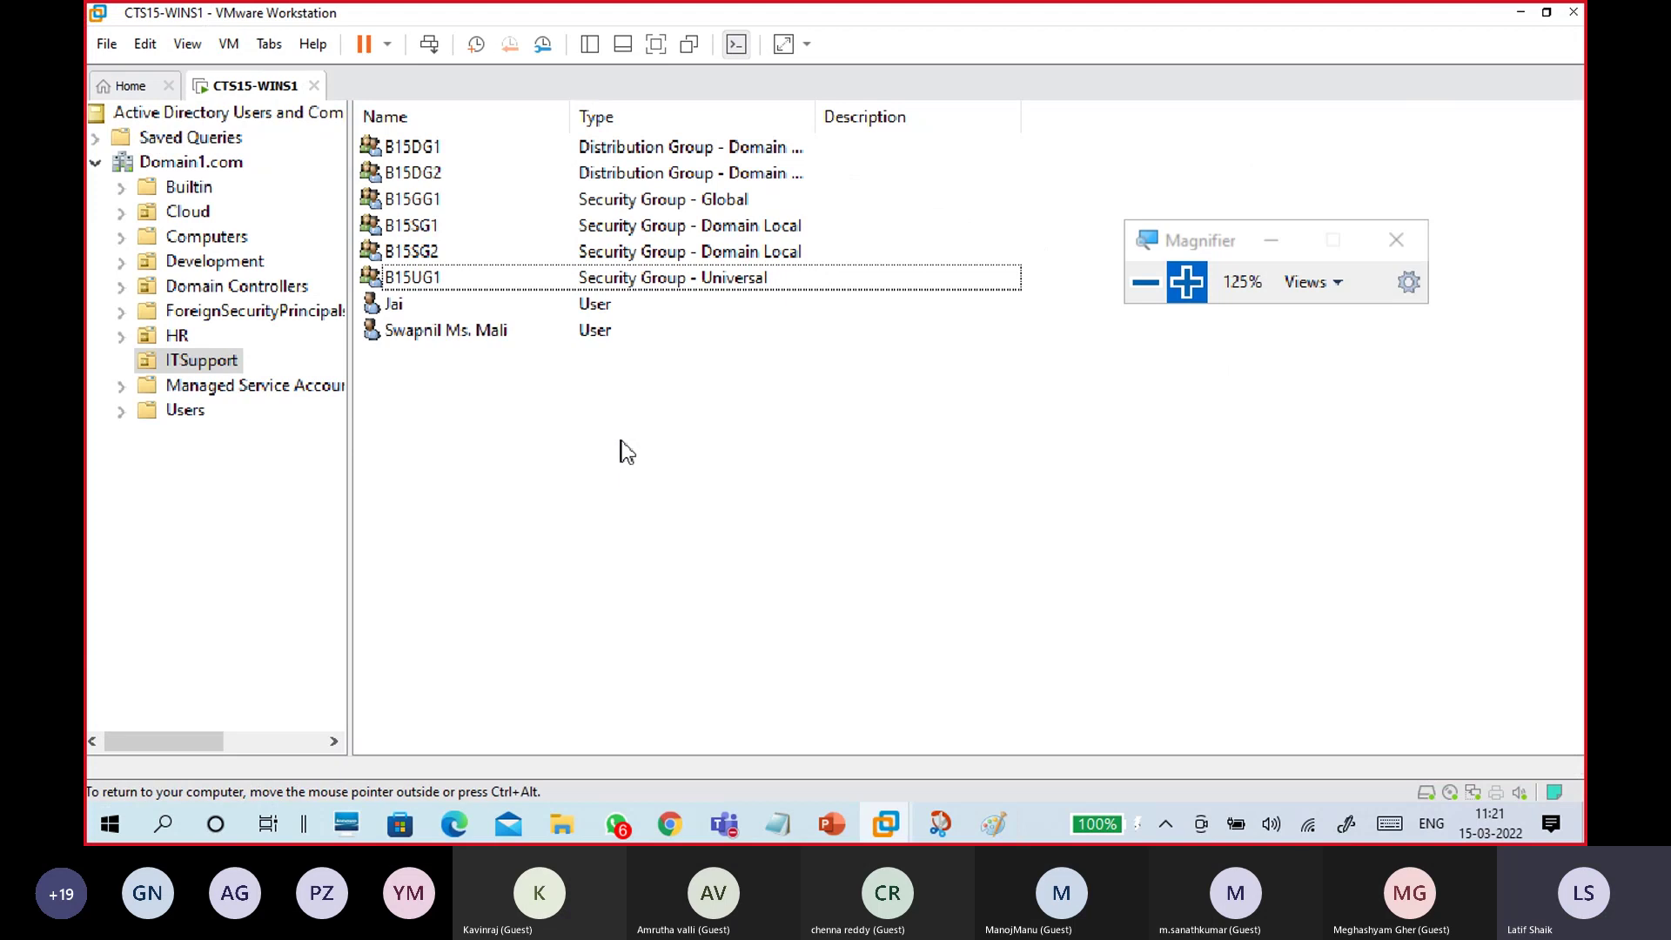
- Reset the Magnifier zoom to 100% and minimise Active Directory Users and Computers, moving the Magnifier window aside
{"action": "key", "text": "super+minus"}
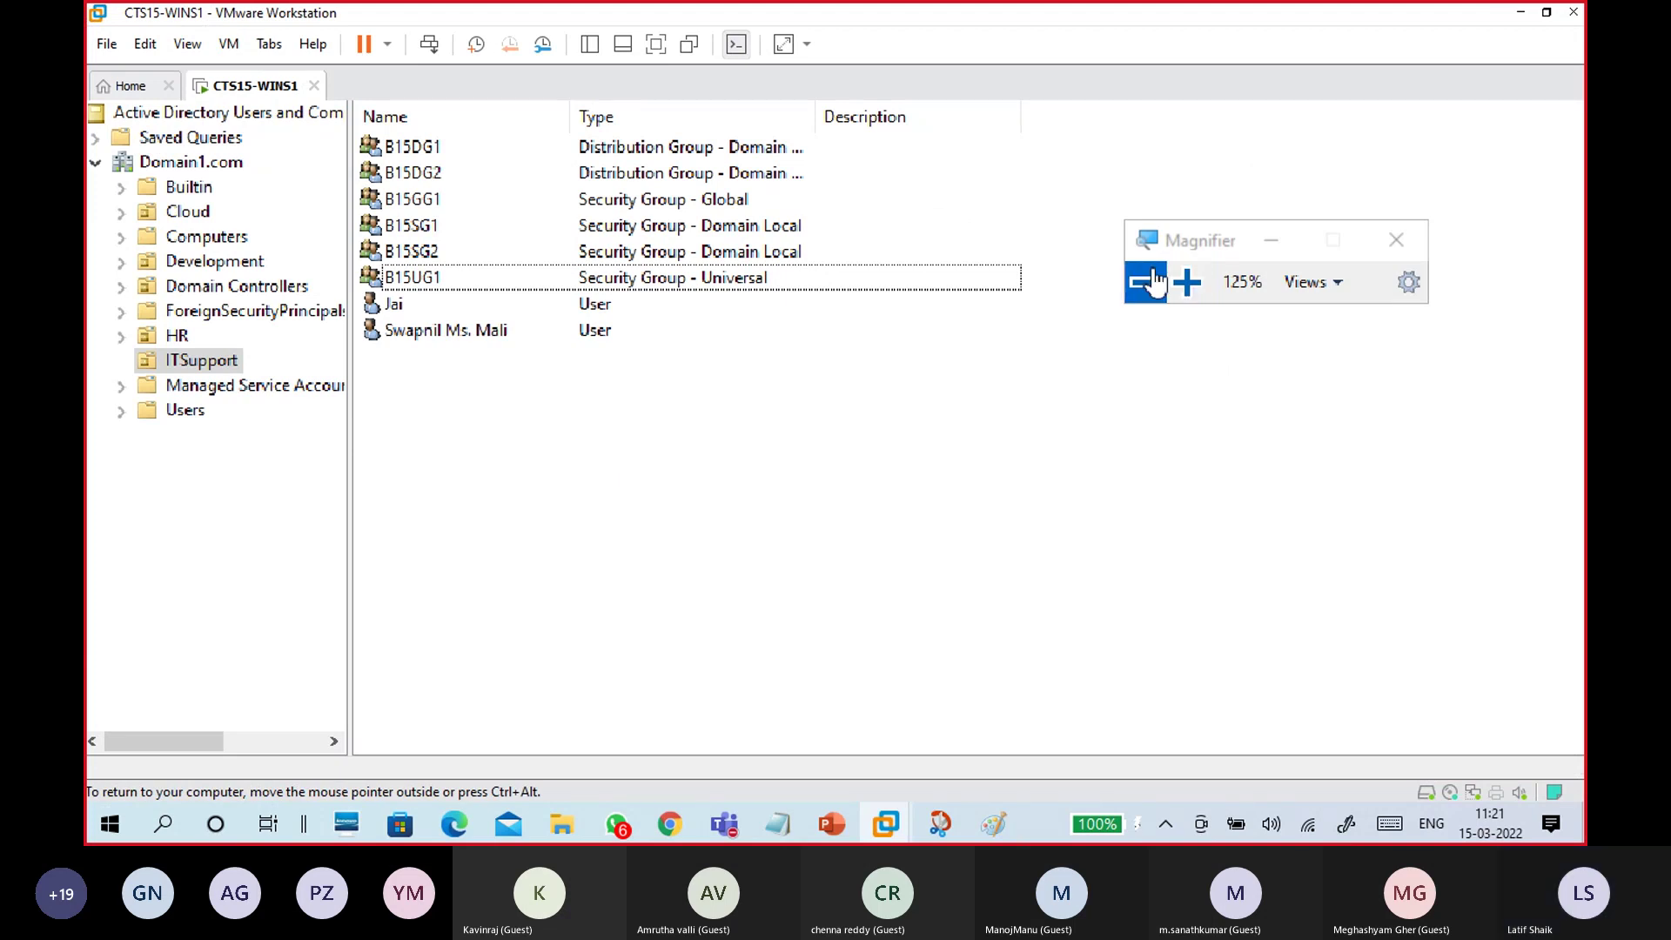
{"action": "left_click_drag", "start_coordinate": [1046, 237], "coordinate": [1361, 196]}
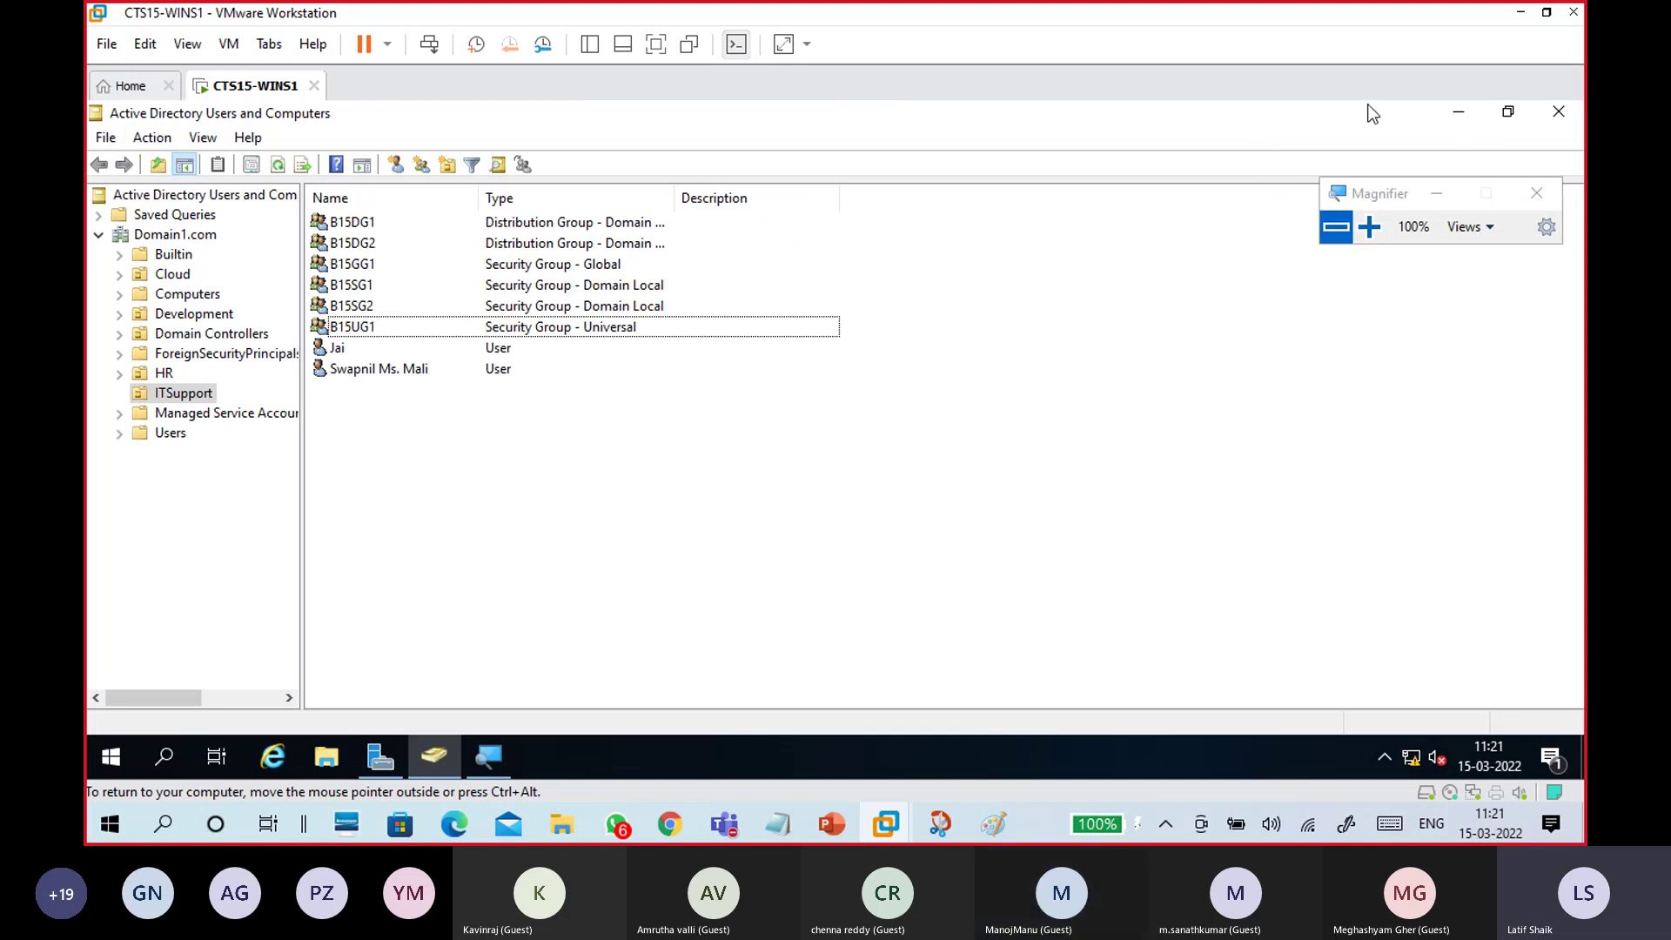
{"action": "left_click", "coordinate": [1458, 114]}
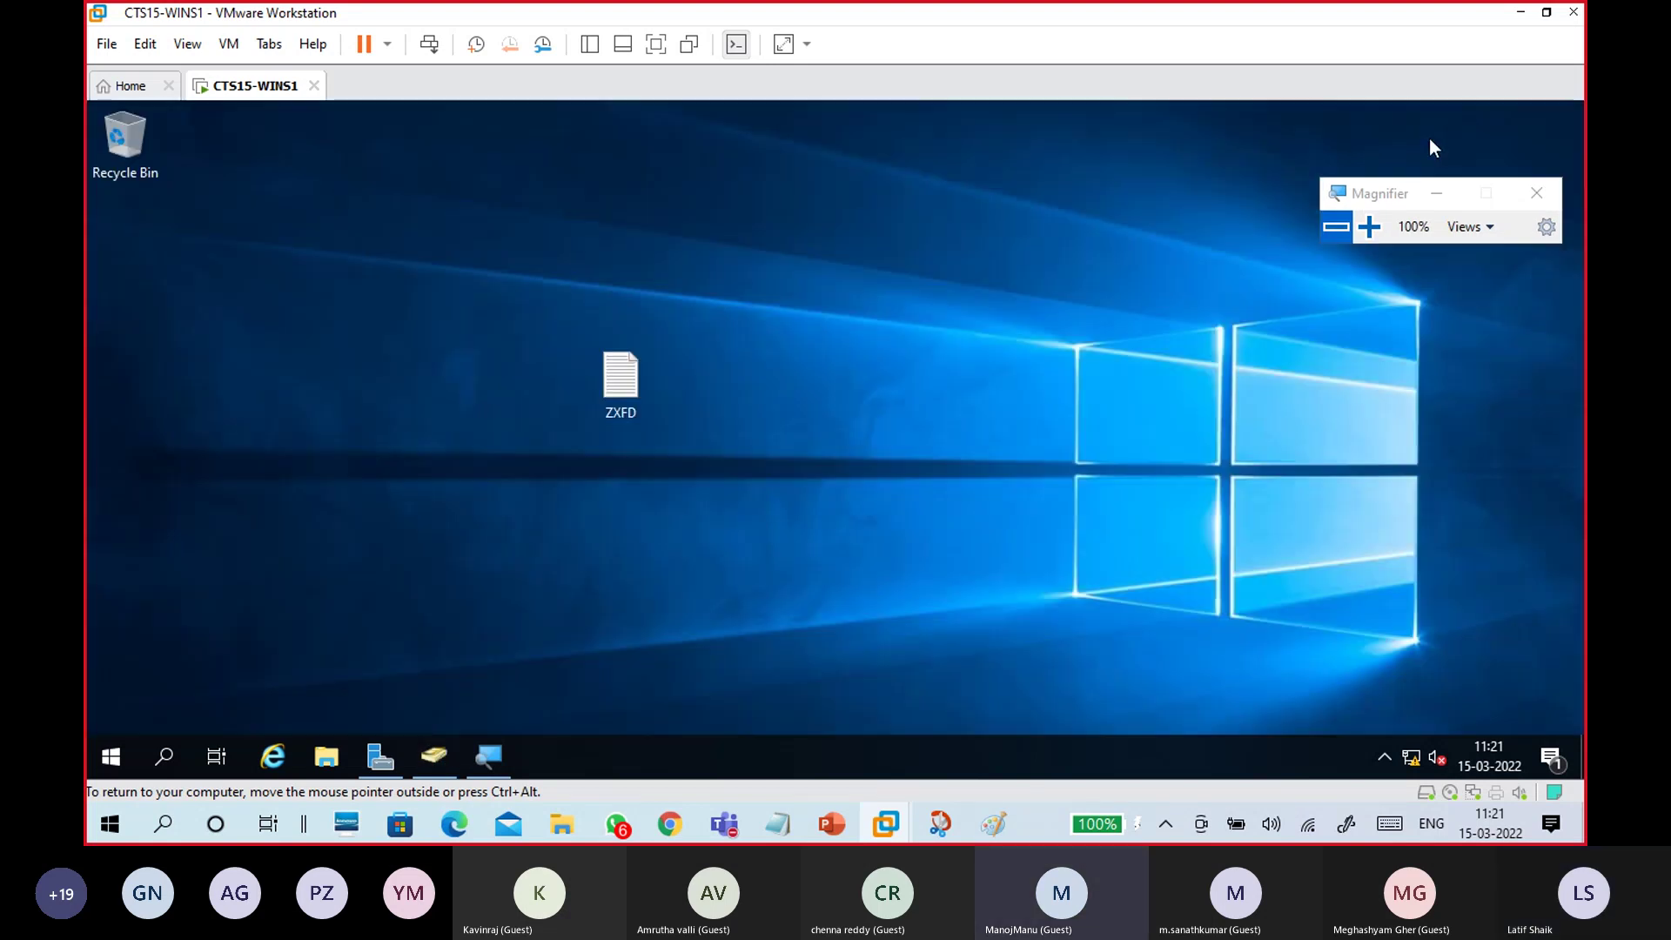
{"action": "left_click_drag", "start_coordinate": [1367, 198], "coordinate": [1270, 202]}
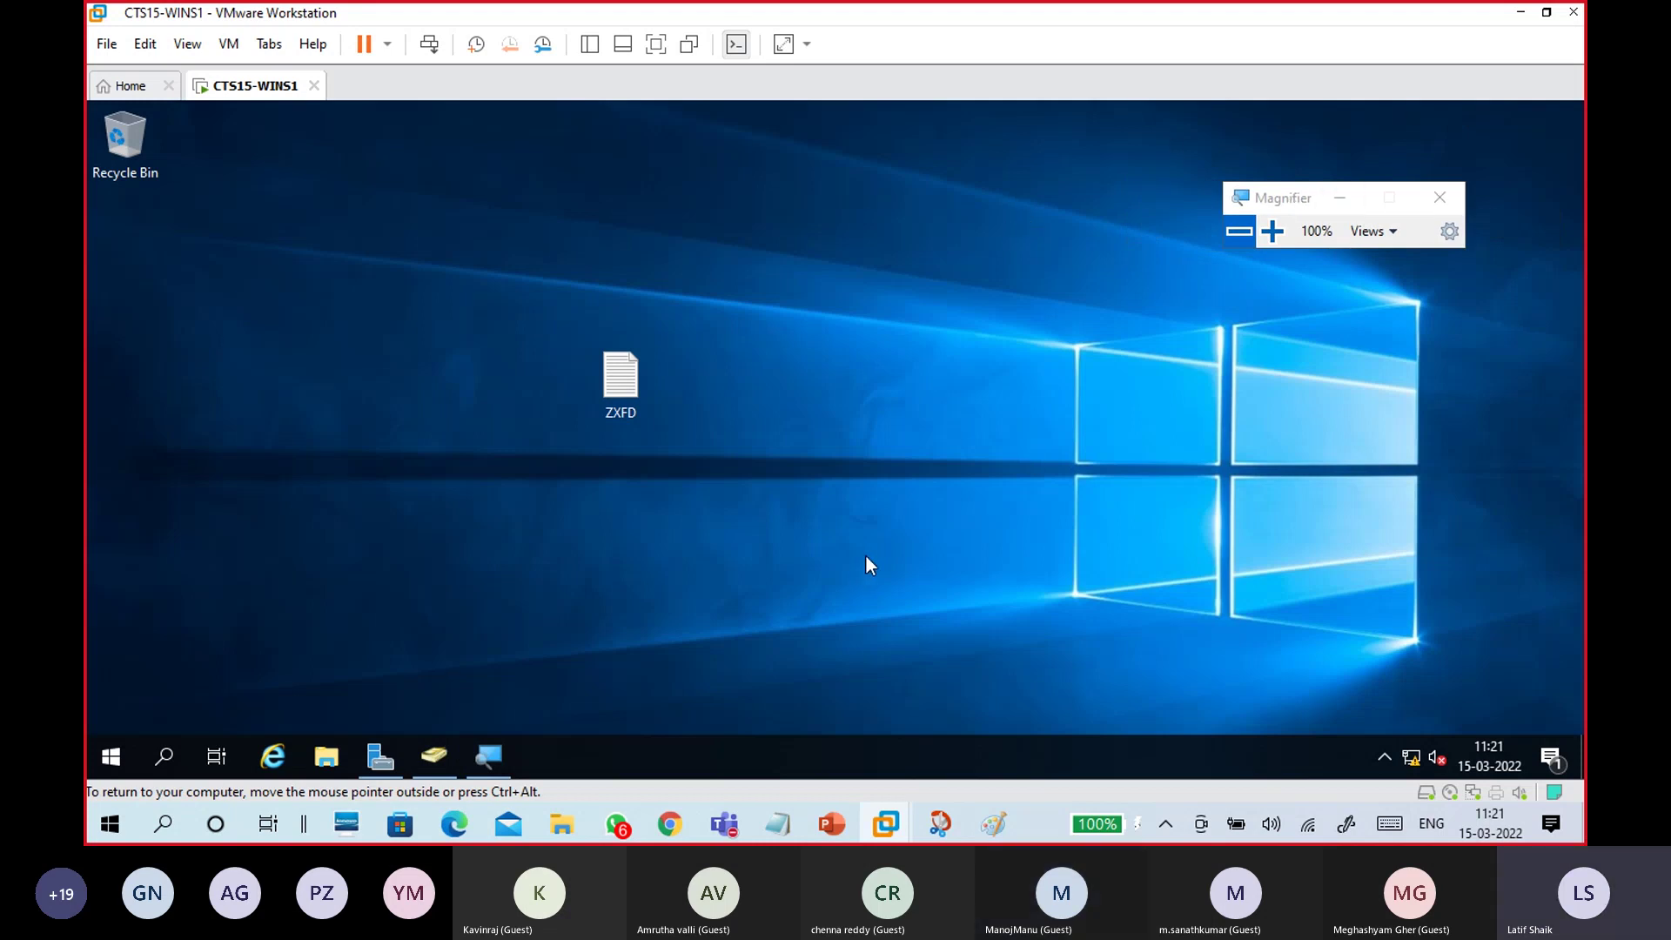
- Minimise the virtual machine, switch to the CTS Classes Test 1 meeting in Microsoft Teams and request to stop its recording
{"action": "left_click", "coordinate": [1517, 13]}
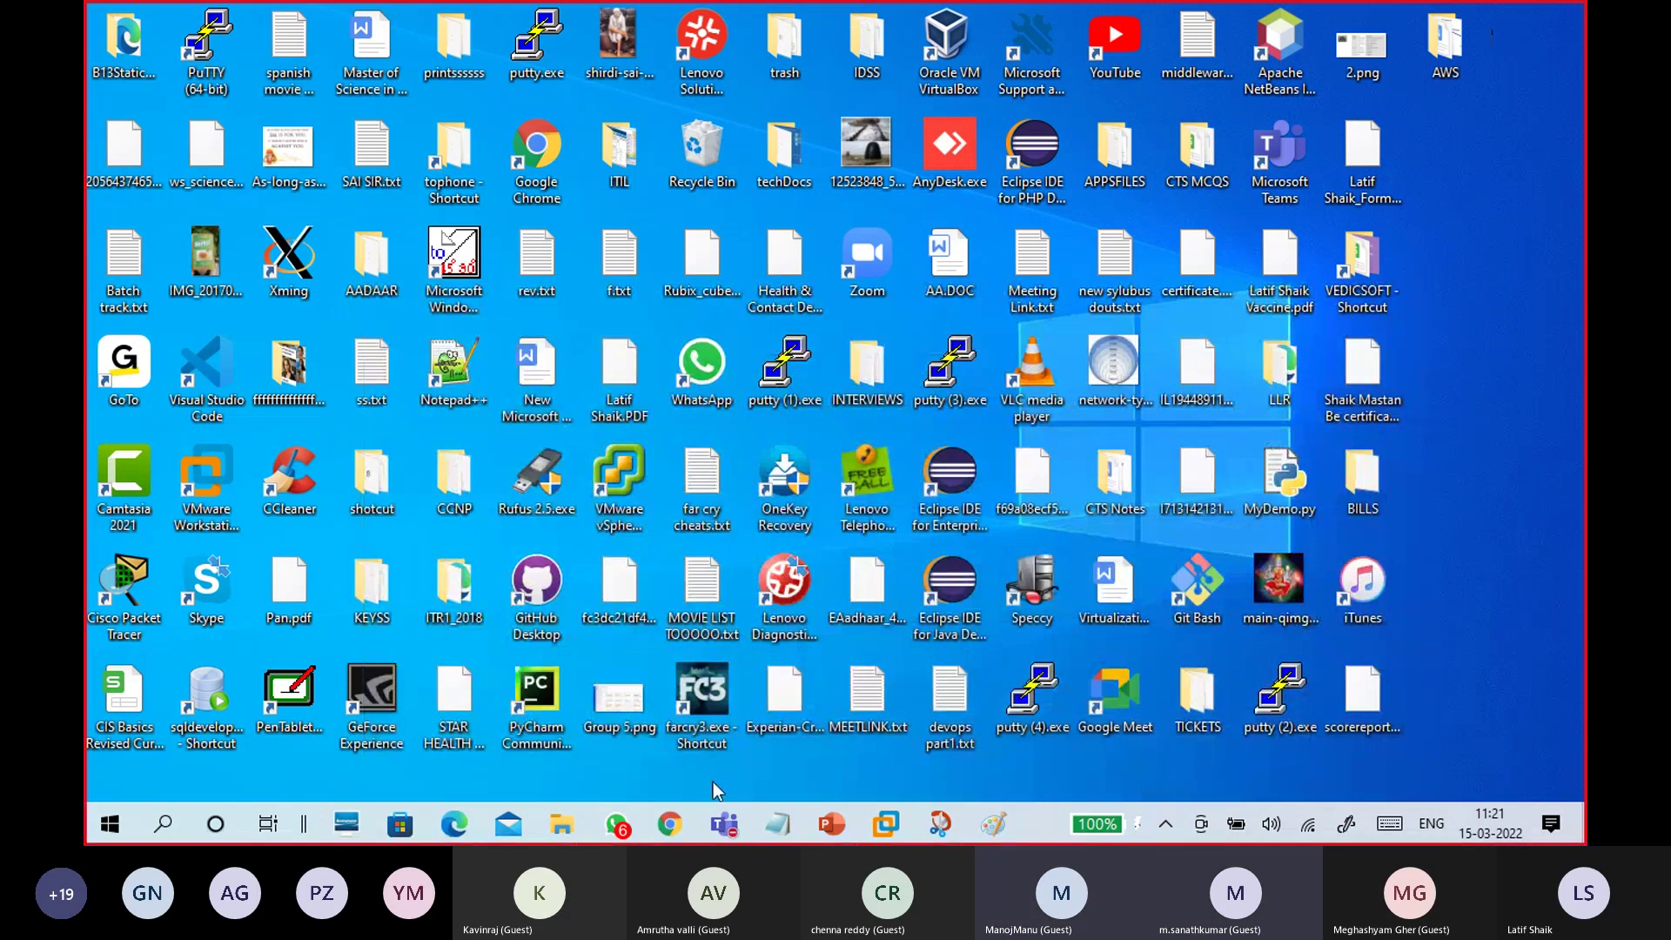
{"action": "mouse_move", "coordinate": [724, 823]}
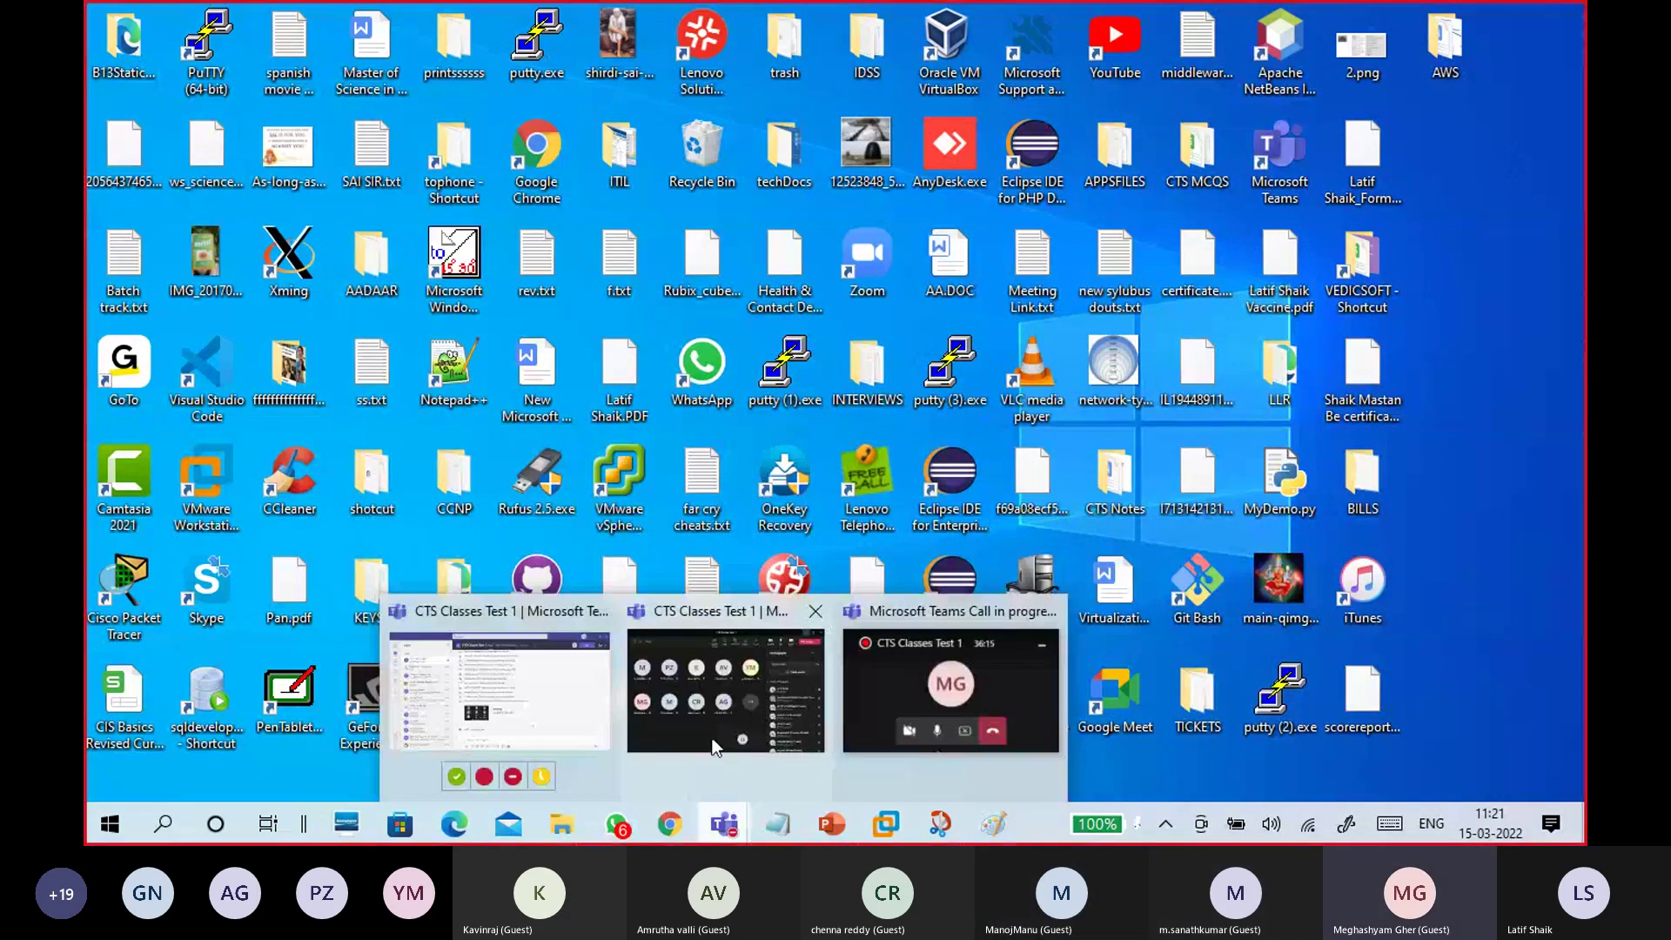
{"action": "left_click", "coordinate": [731, 696]}
{"action": "left_click", "coordinate": [1051, 87]}
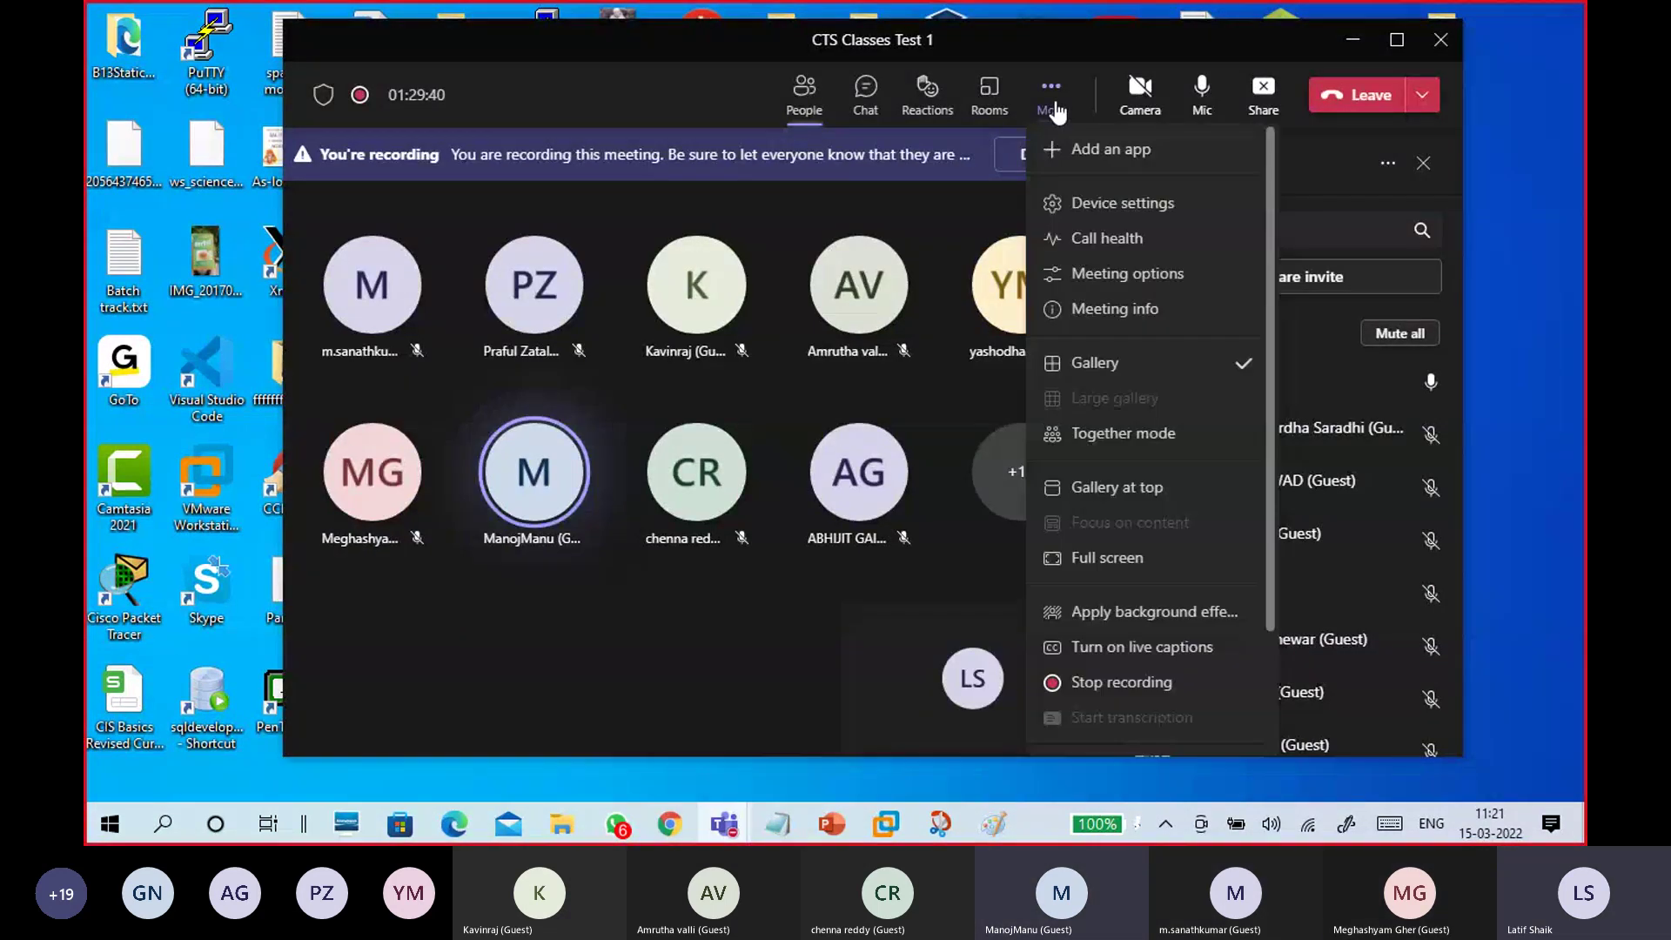
{"action": "left_click", "coordinate": [1116, 683]}
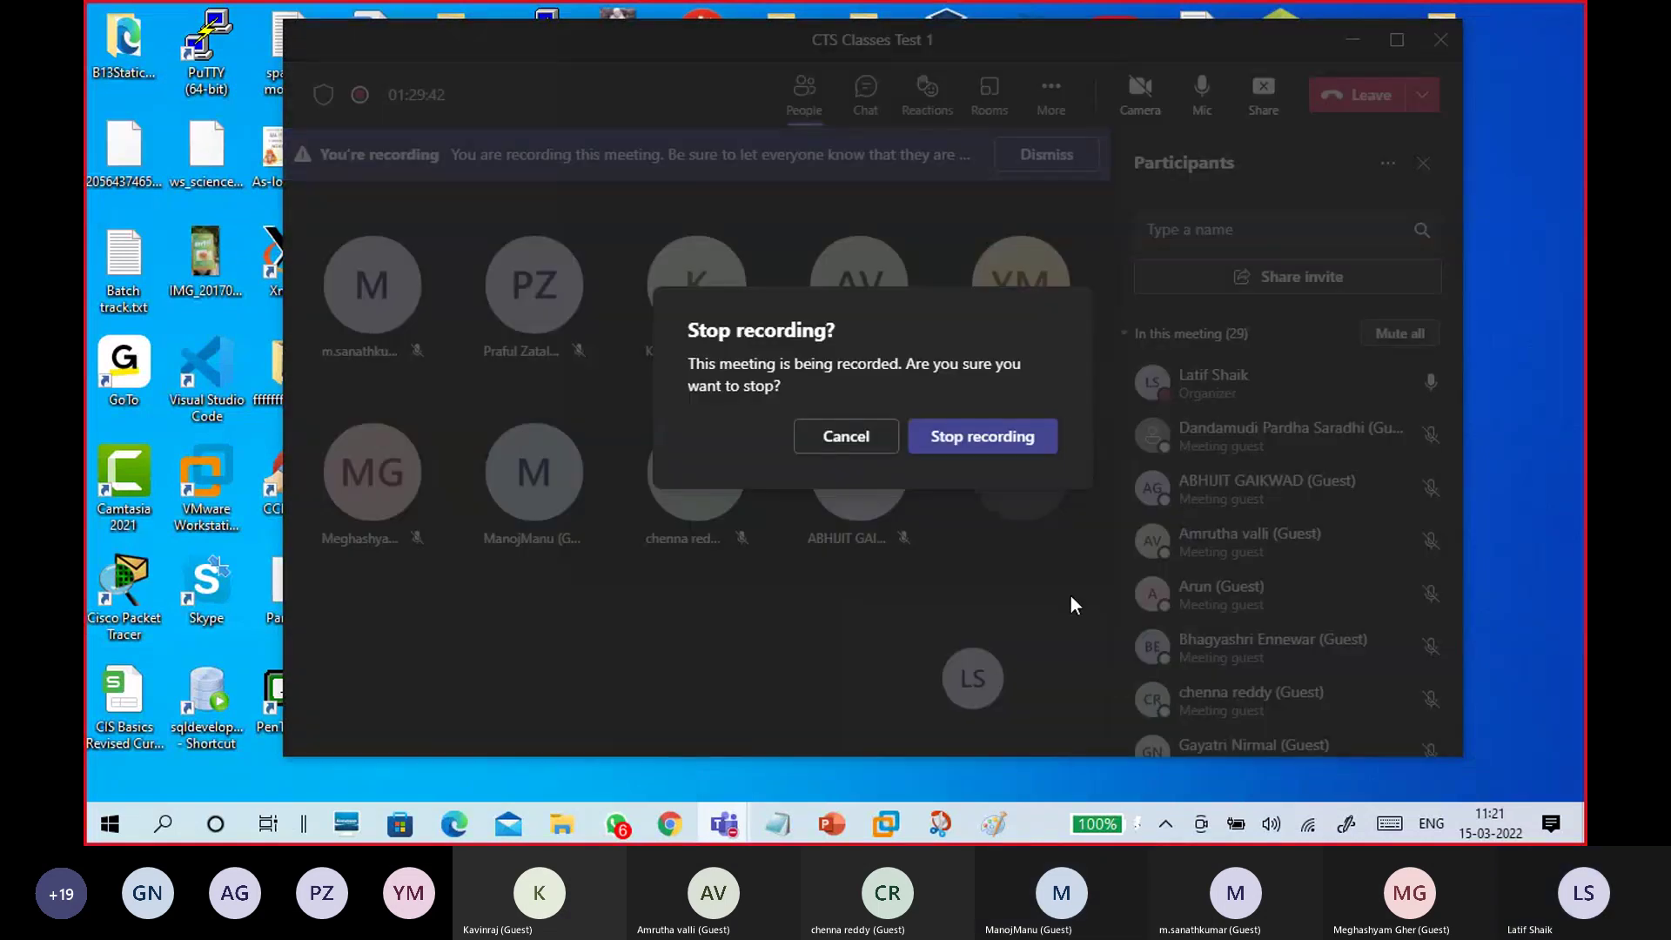